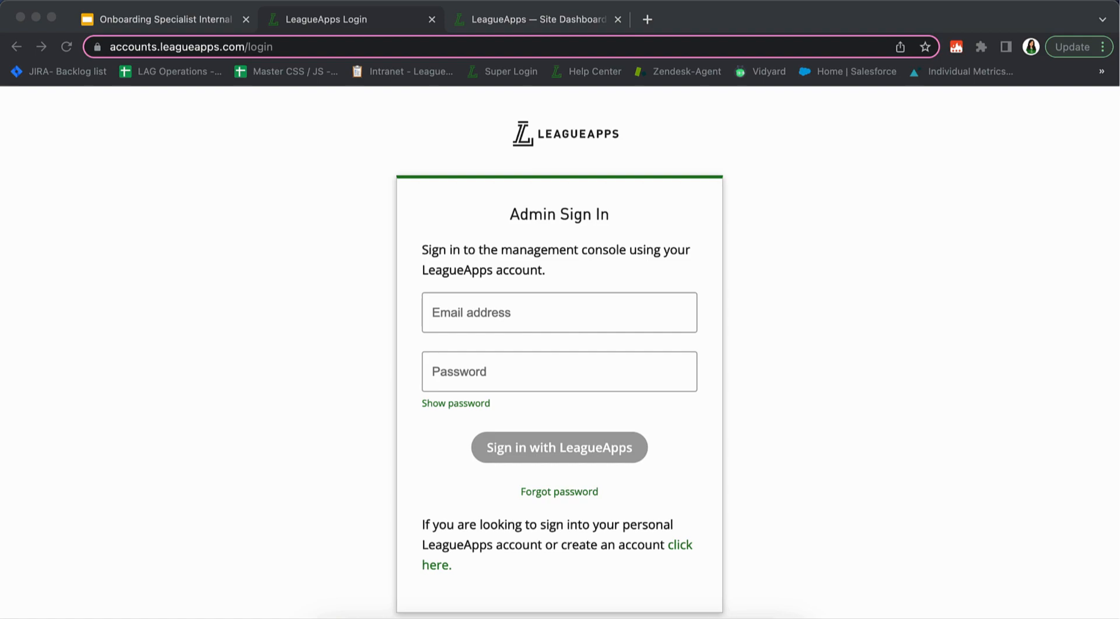
Bookmark the login page in the Bookmarks Bar, renamed to 'Admin LeagueApps Login'
{"action": "left_click", "coordinate": [926, 48]}
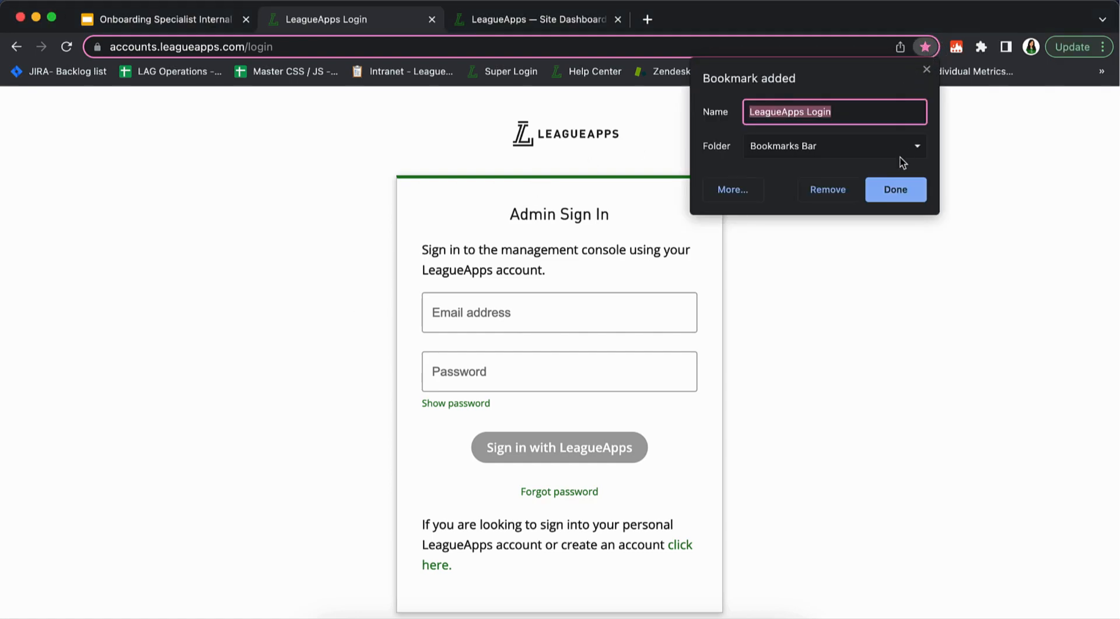
{"action": "left_click", "coordinate": [746, 114]}
{"action": "type", "text": "Admin"}
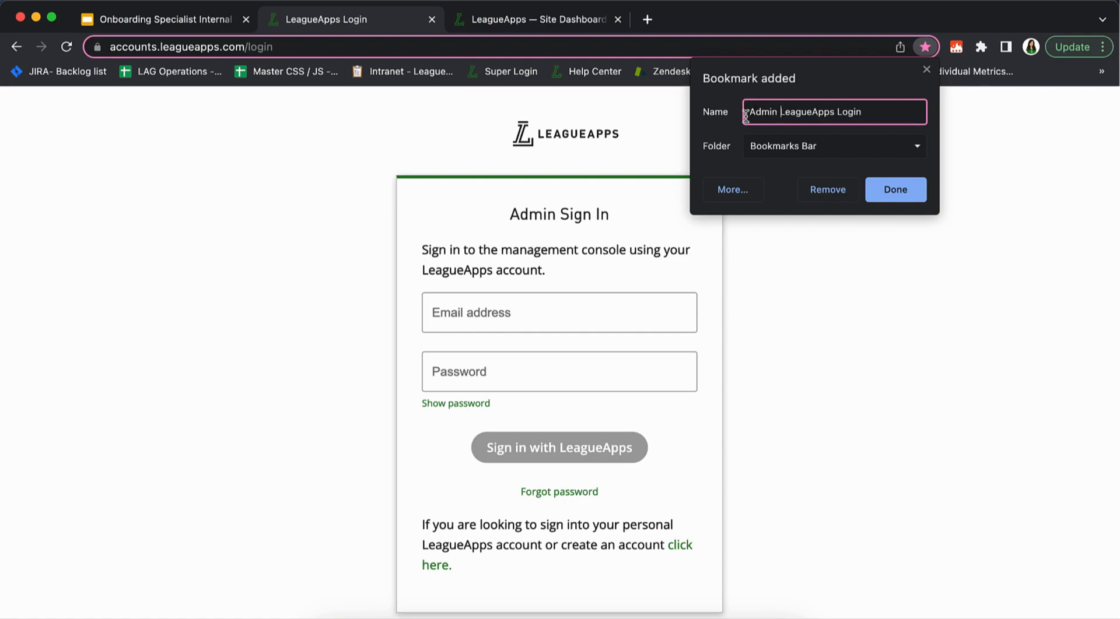
{"action": "left_click", "coordinate": [885, 195]}
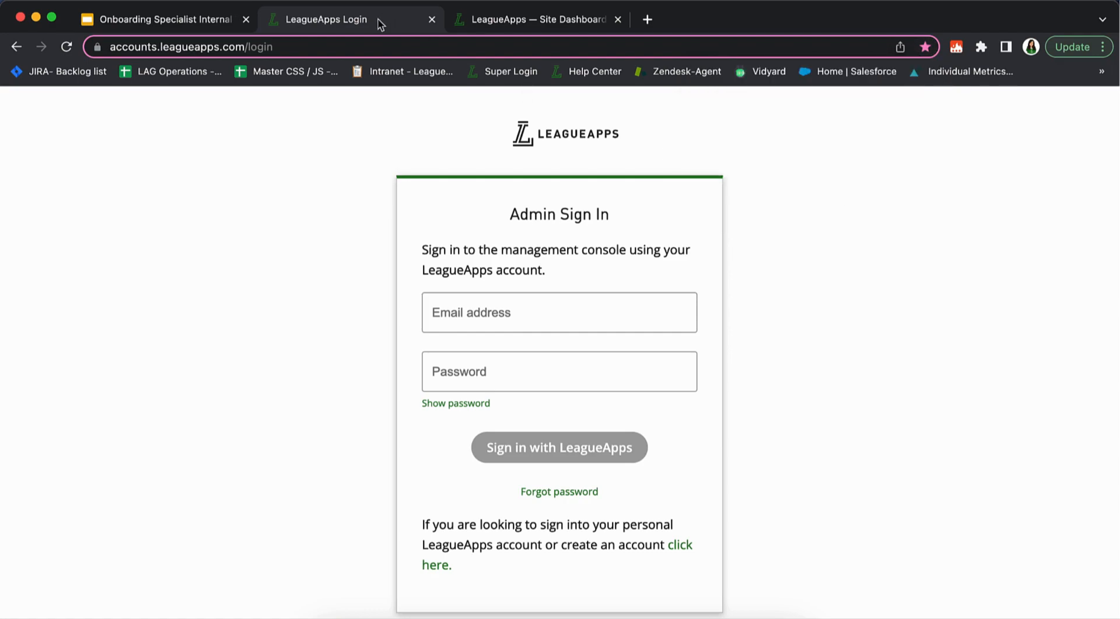
Switch to the Site Dashboard tab and return to the dashboard home
{"action": "left_click", "coordinate": [490, 22]}
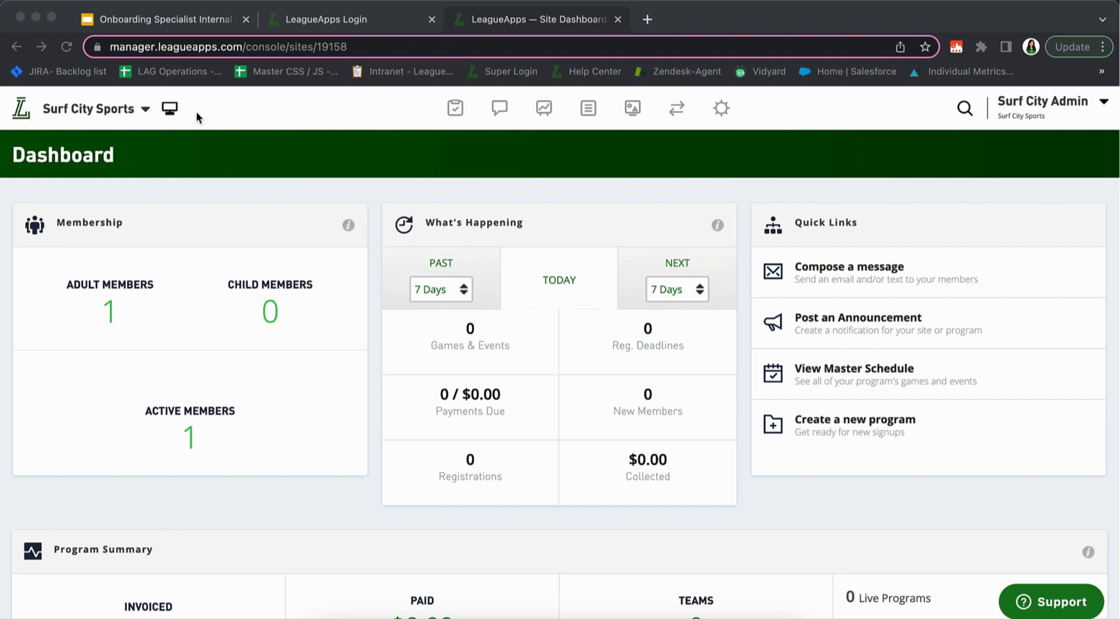
{"action": "left_click", "coordinate": [21, 111]}
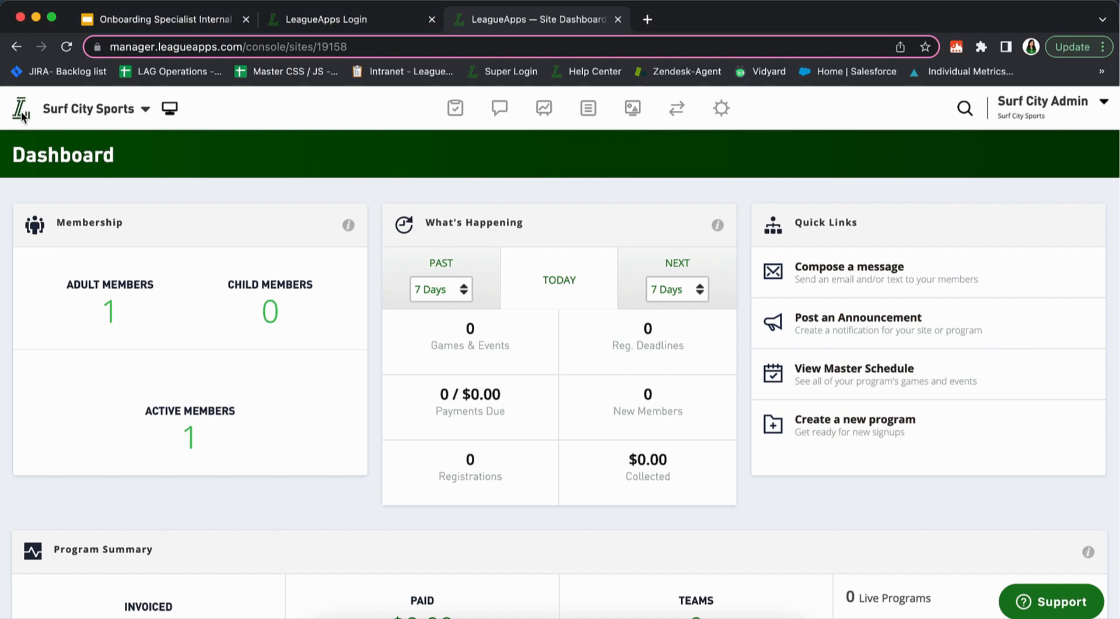
{"action": "left_click", "coordinate": [22, 114]}
Open the Registrations report, then go back to the Surf City Sports dashboard
{"action": "mouse_move", "coordinate": [483, 116]}
{"action": "left_click", "coordinate": [521, 205]}
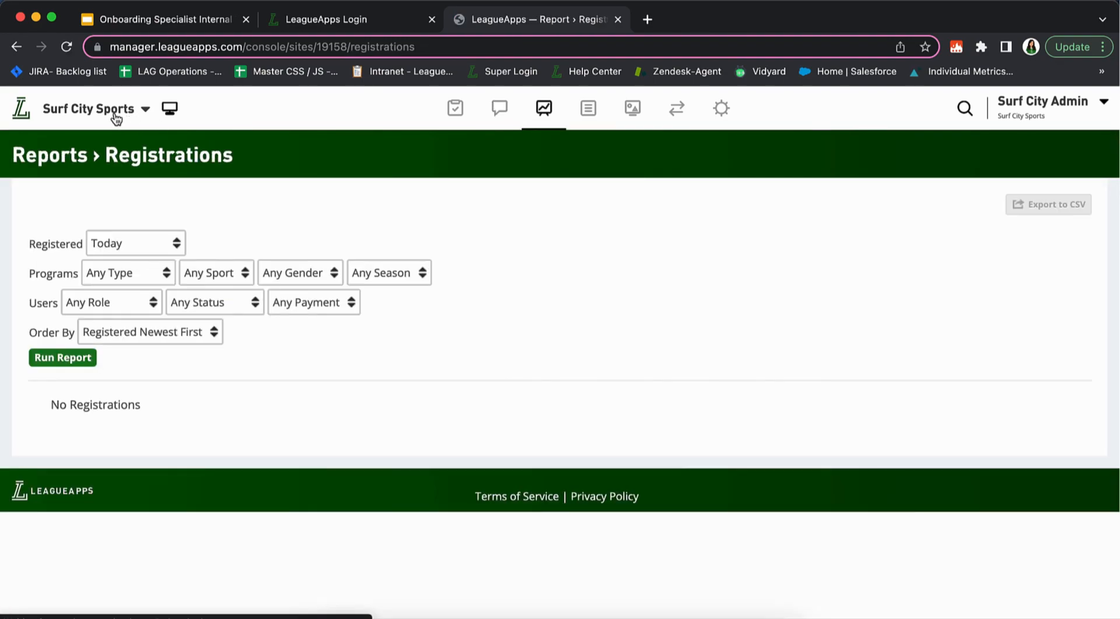
{"action": "left_click", "coordinate": [19, 116]}
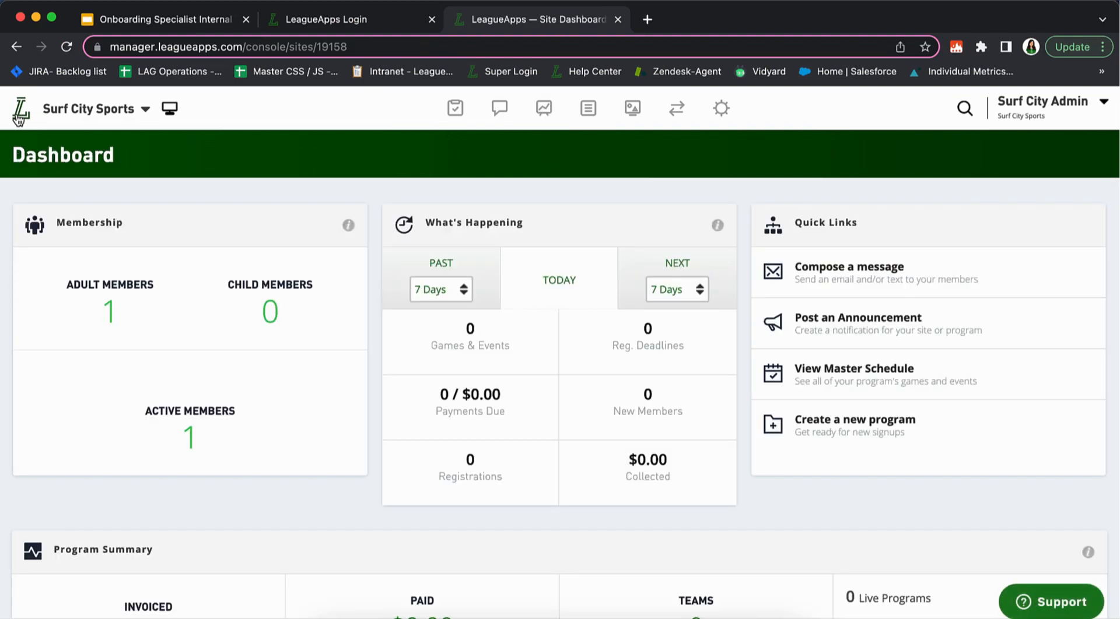
{"action": "scroll", "coordinate": [275, 304], "scroll_direction": "down", "scroll_amount": 5}
{"action": "scroll", "coordinate": [276, 303], "scroll_direction": "up", "scroll_amount": 6}
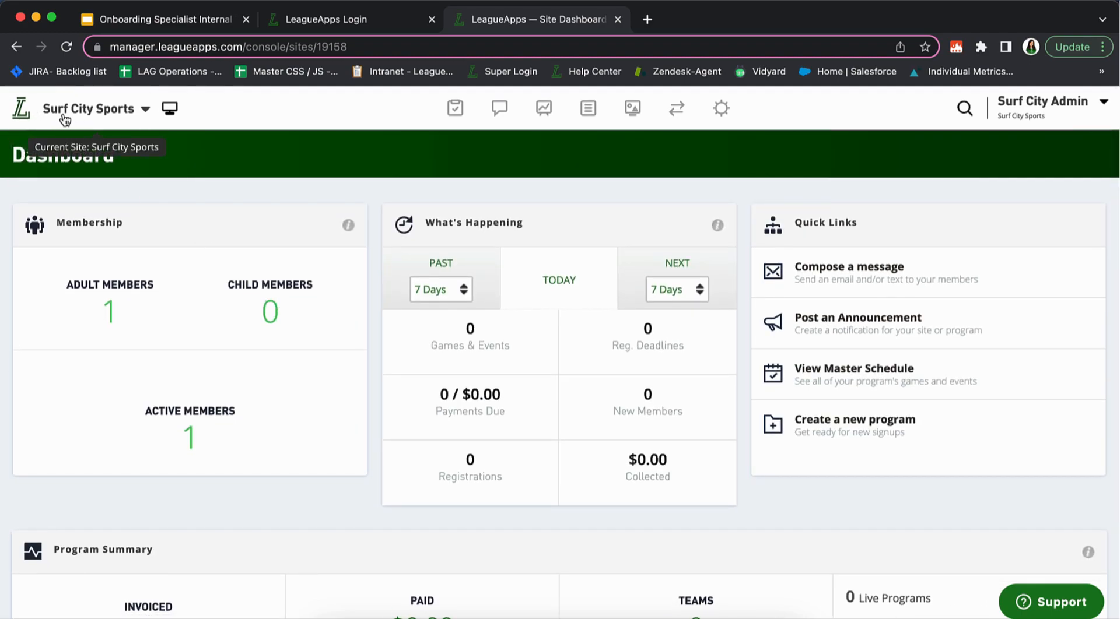
{"action": "left_click", "coordinate": [96, 114]}
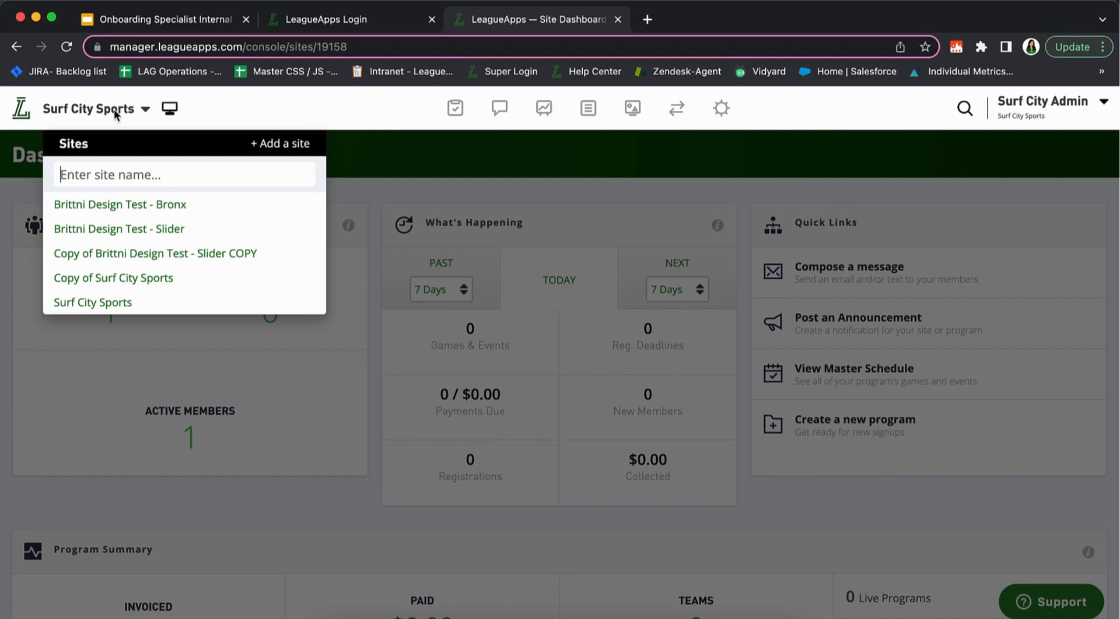
{"action": "left_click", "coordinate": [192, 113]}
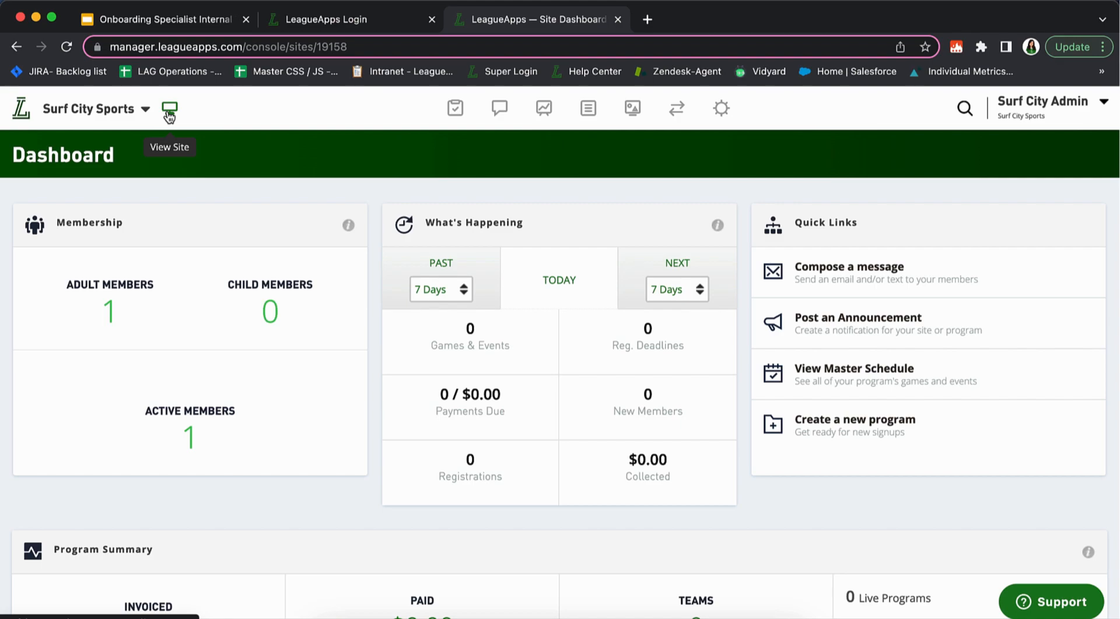
Open the public Surf City Sports site in a new tab and browse its home page
{"action": "left_click", "coordinate": [169, 111]}
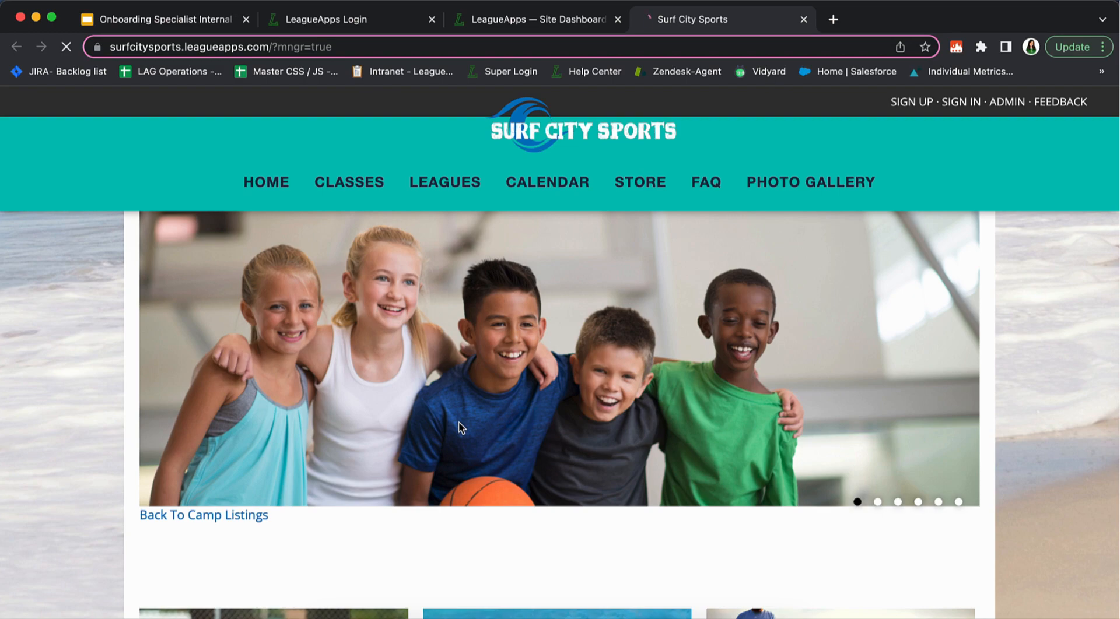
{"action": "scroll", "coordinate": [331, 456], "scroll_direction": "down", "scroll_amount": 3}
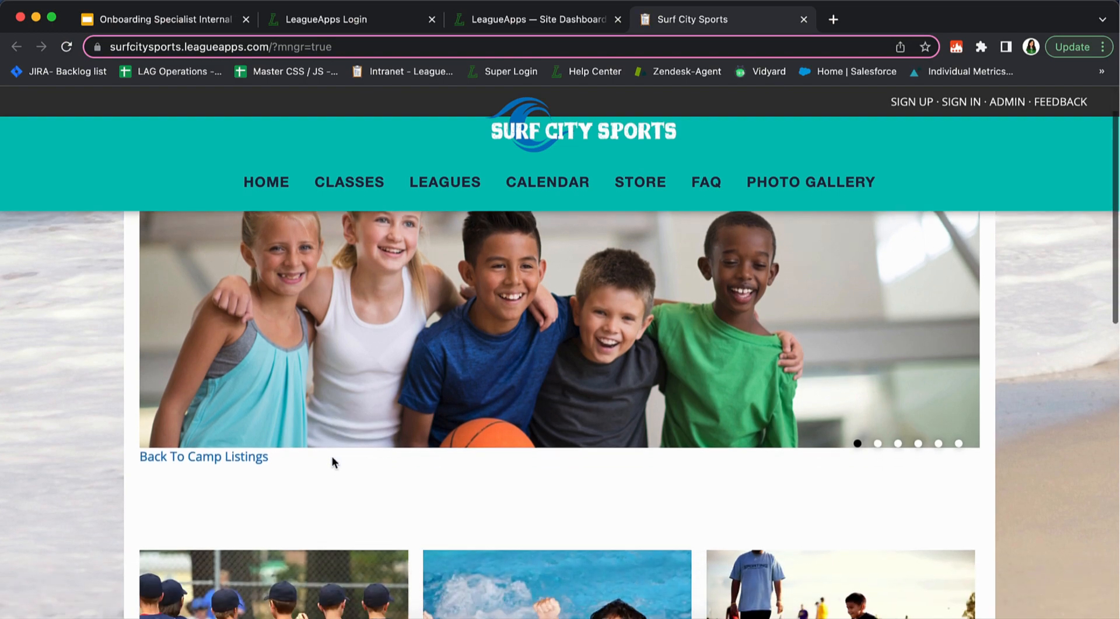
{"action": "scroll", "coordinate": [660, 459], "scroll_direction": "down", "scroll_amount": 2}
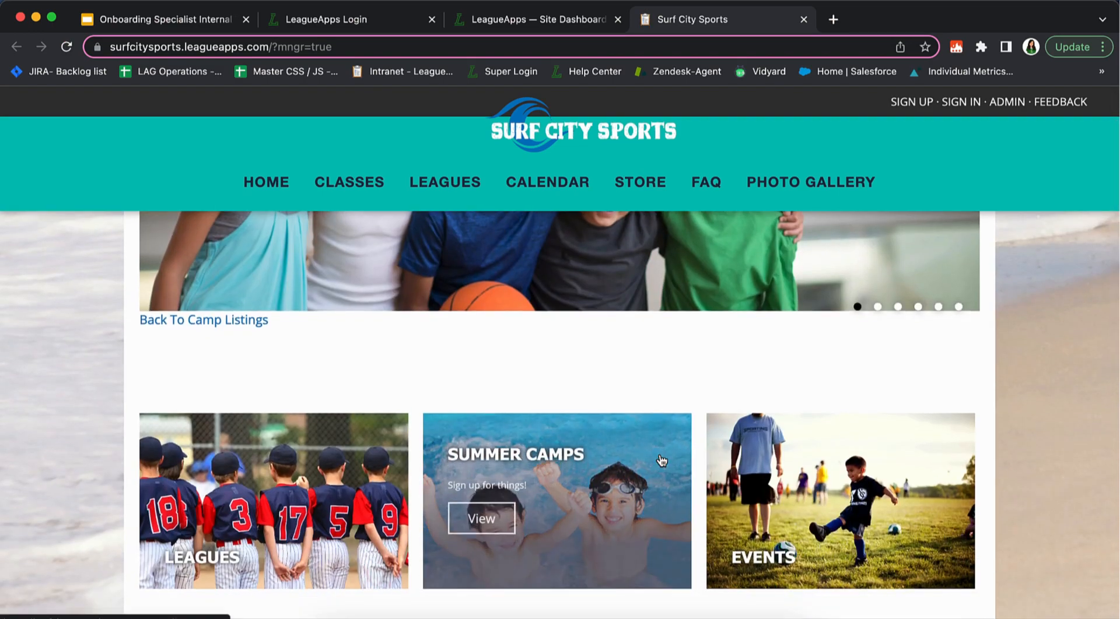
{"action": "scroll", "coordinate": [661, 459], "scroll_direction": "up", "scroll_amount": 4}
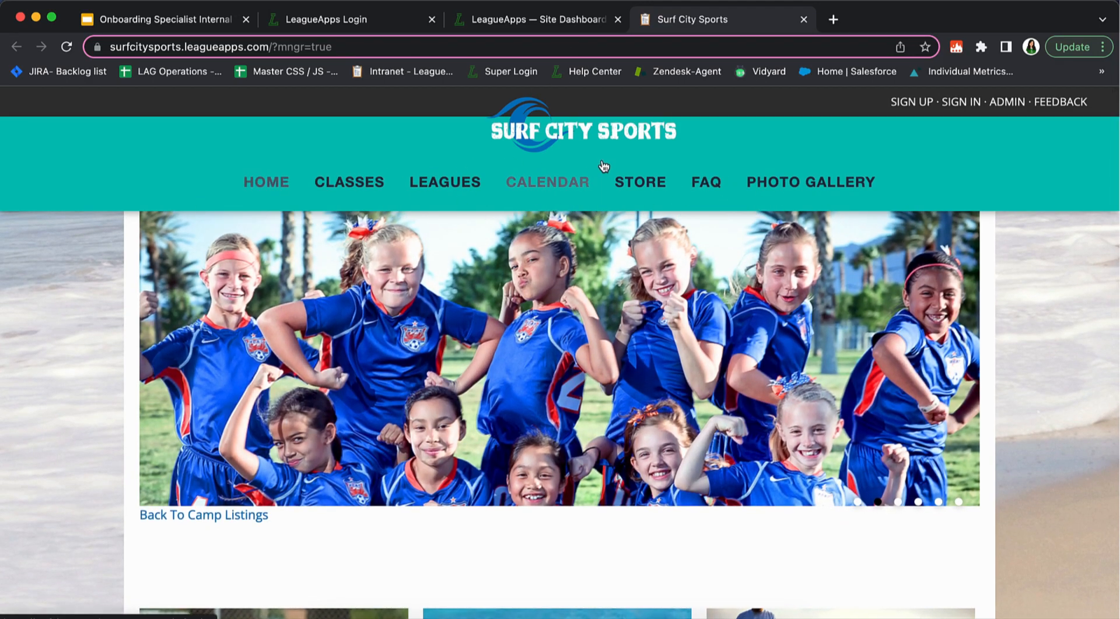
Visit the public site's Store, Leagues and Classes pages, ending on the admin dashboard
{"action": "left_click", "coordinate": [644, 185]}
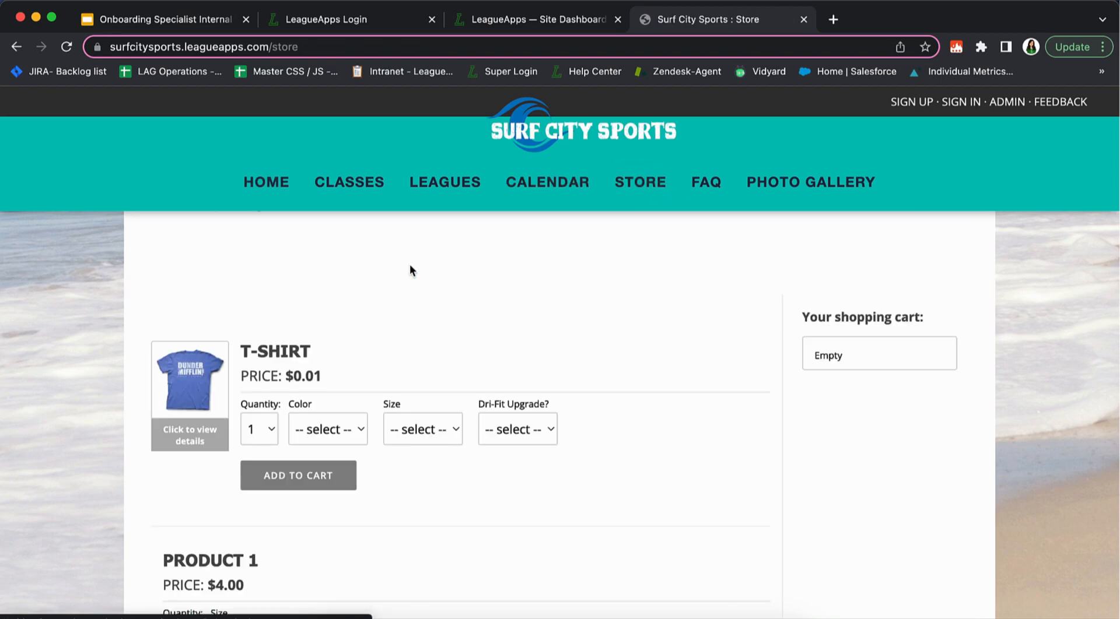
{"action": "left_click", "coordinate": [460, 186]}
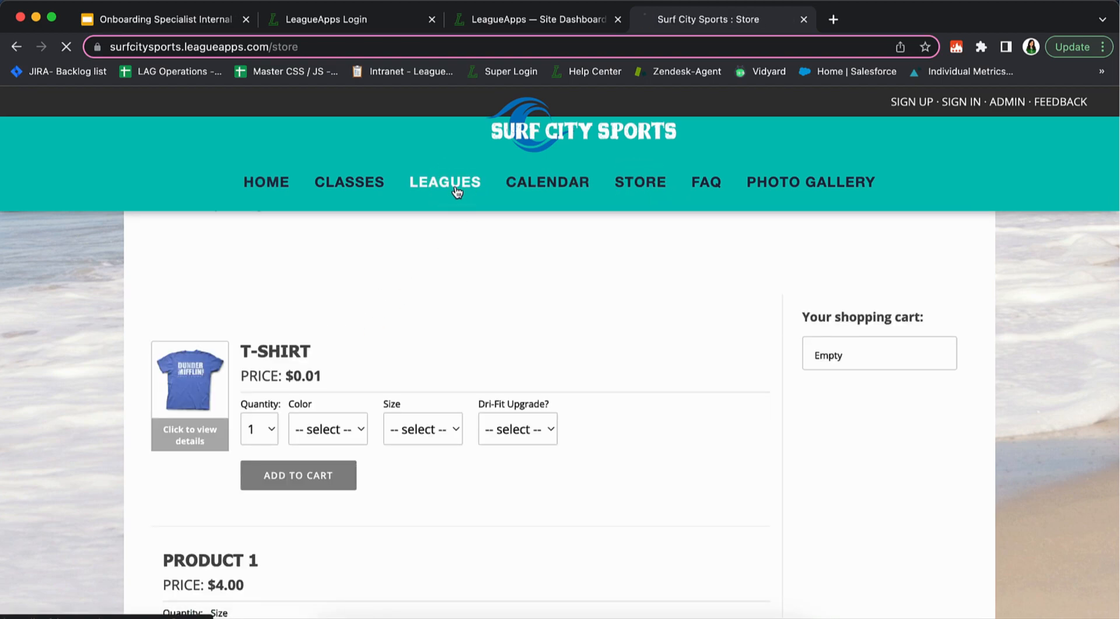
{"action": "left_click", "coordinate": [551, 20]}
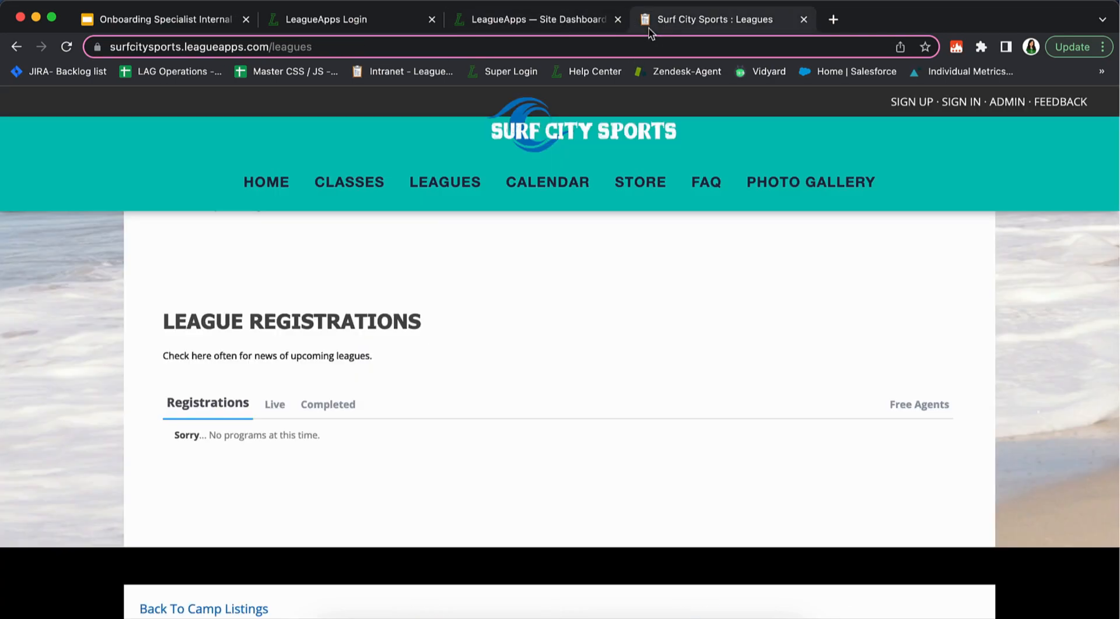
{"action": "left_click", "coordinate": [654, 19]}
{"action": "left_click", "coordinate": [350, 184]}
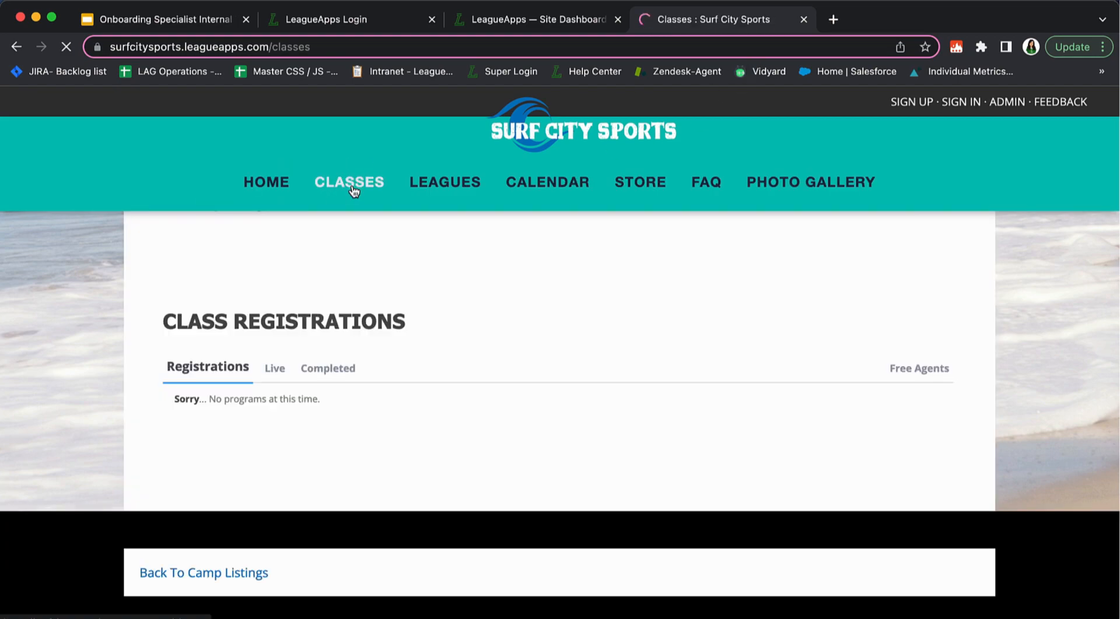
{"action": "left_click", "coordinate": [519, 20]}
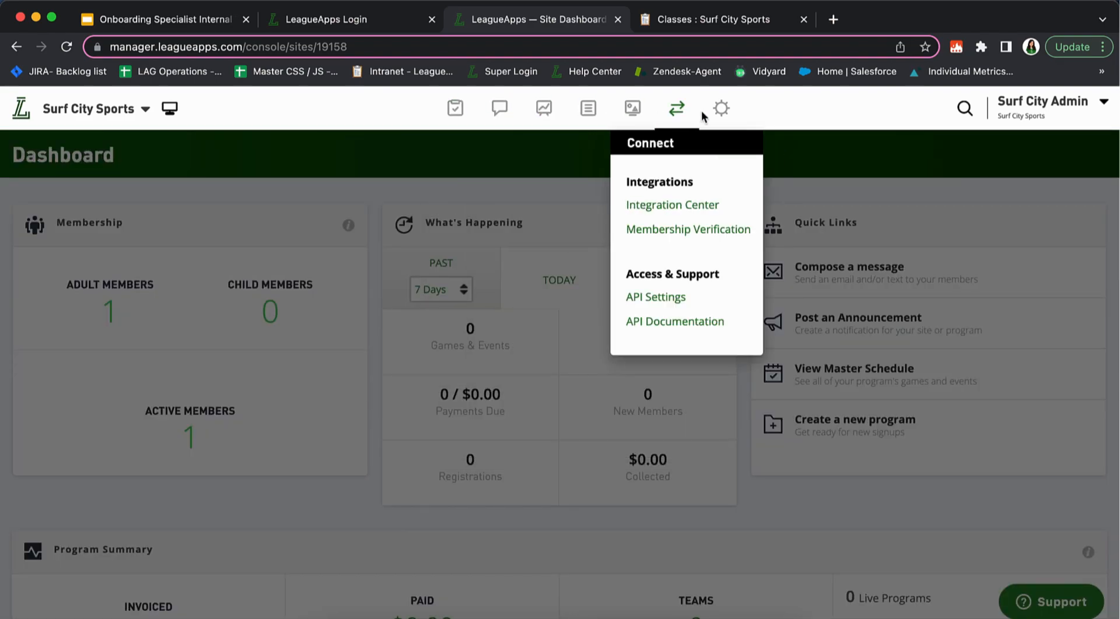
{"action": "mouse_move", "coordinate": [721, 116]}
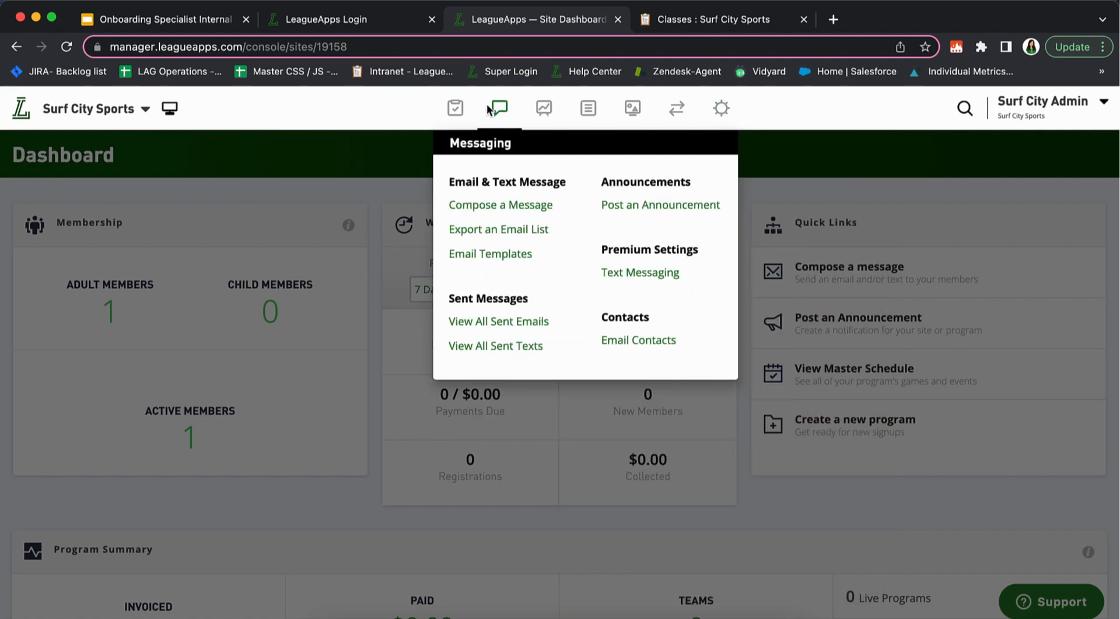
{"action": "mouse_move", "coordinate": [456, 117]}
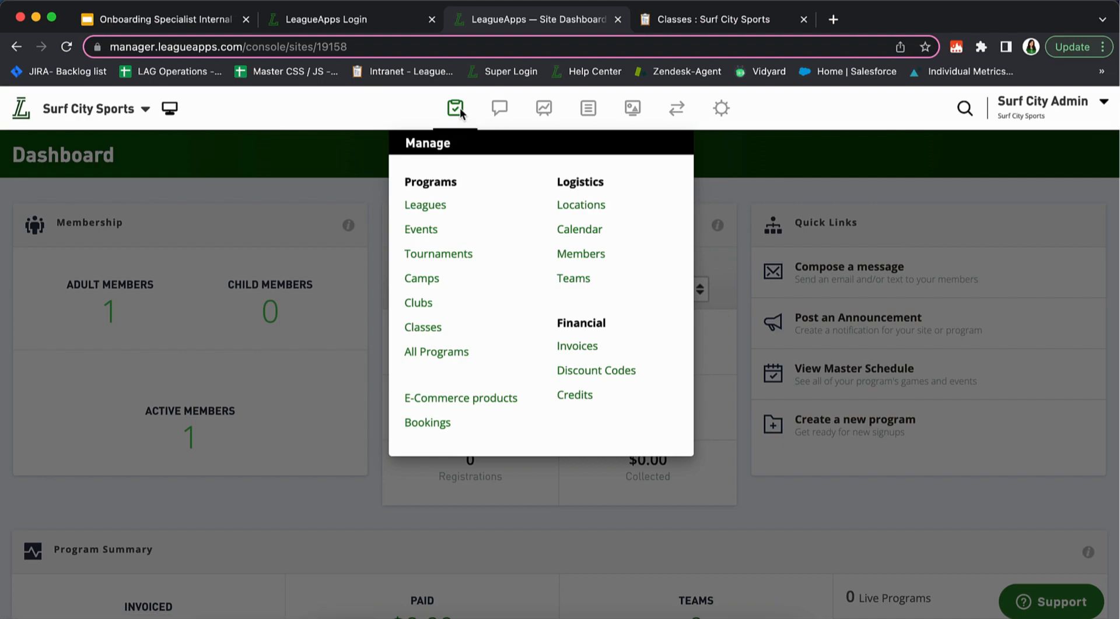
{"action": "mouse_move", "coordinate": [494, 113]}
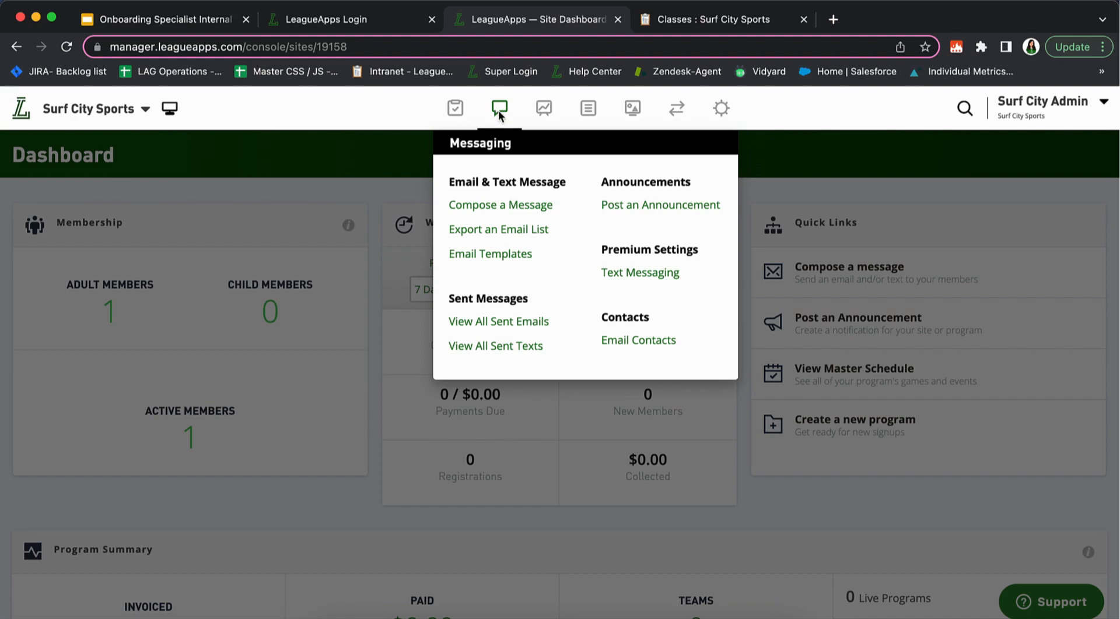
{"action": "mouse_move", "coordinate": [539, 120]}
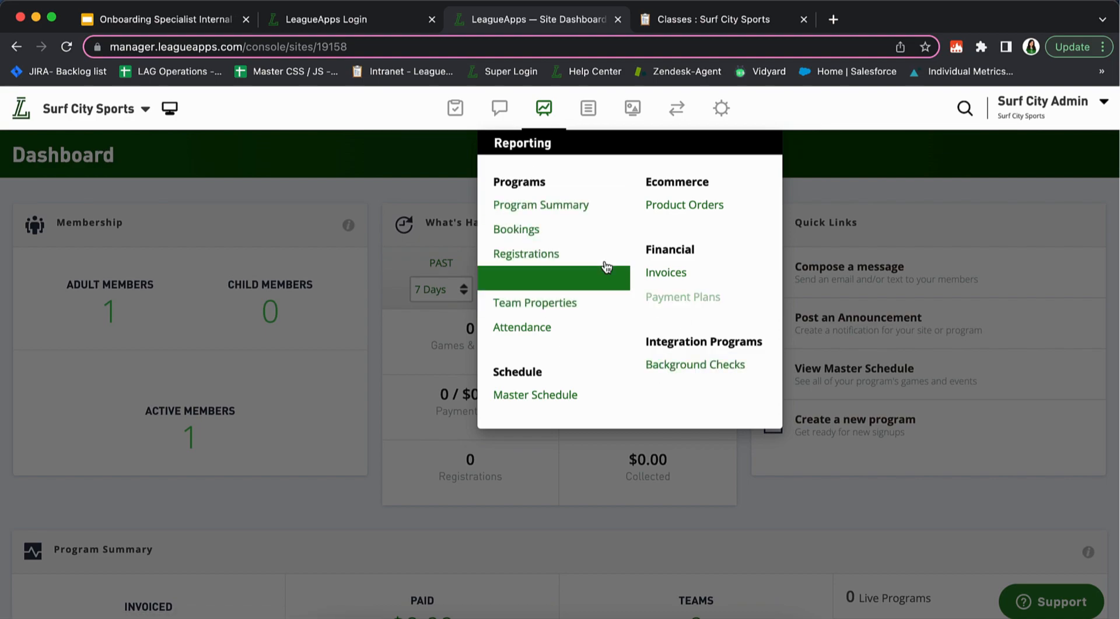
{"action": "mouse_move", "coordinate": [581, 121]}
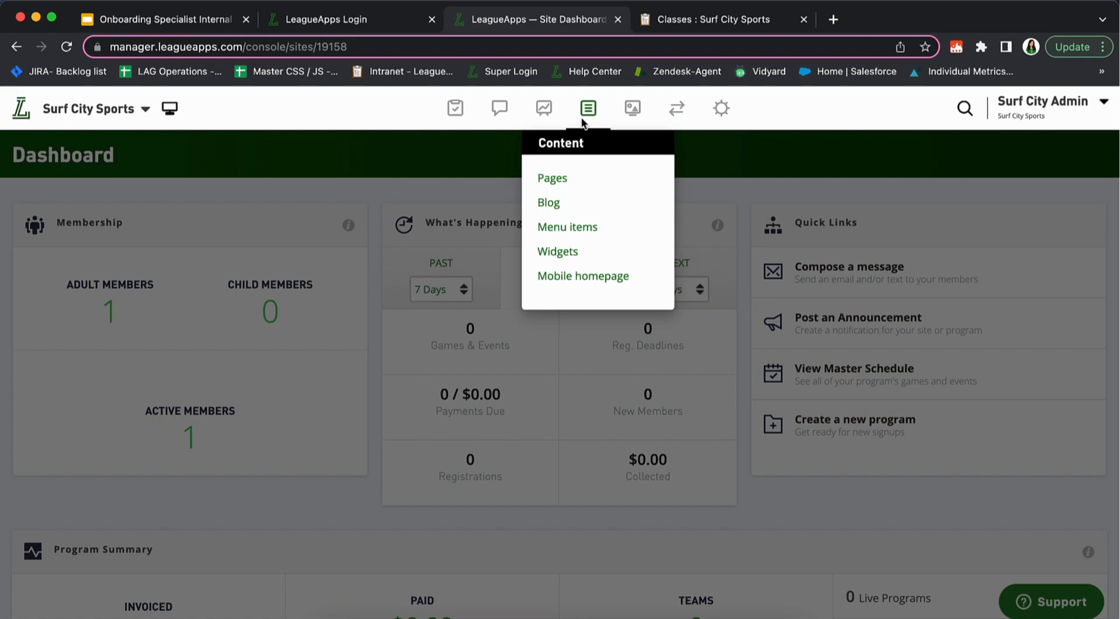
Clear a stray text selection and bring the public site tab back to its home page
{"action": "left_click_drag", "start_coordinate": [543, 143], "coordinate": [591, 150]}
{"action": "left_click", "coordinate": [590, 151]}
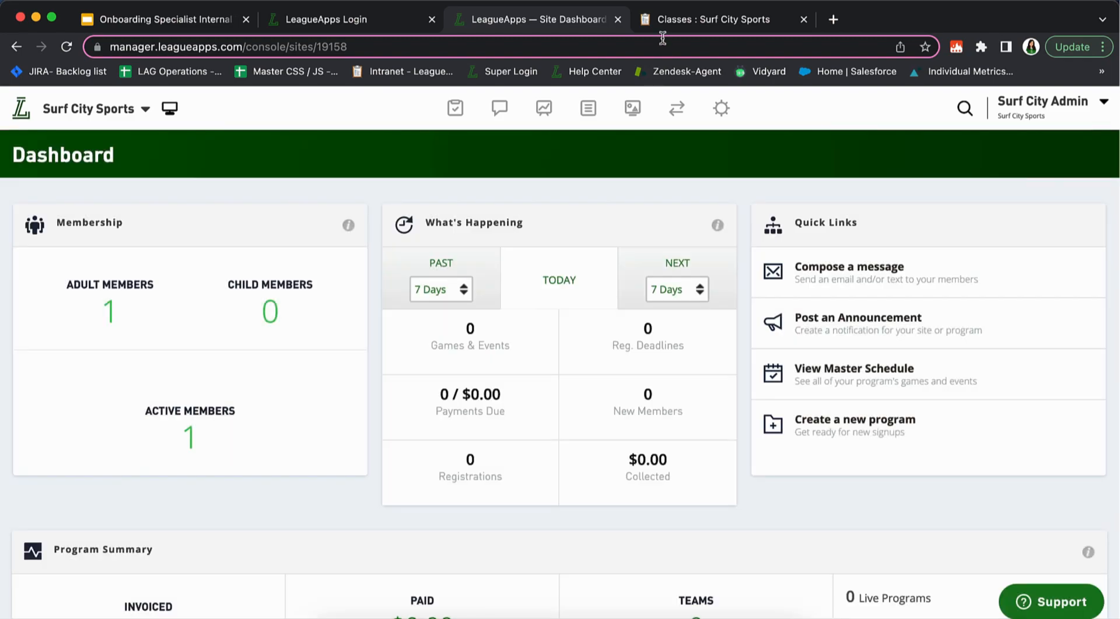
{"action": "left_click", "coordinate": [661, 30]}
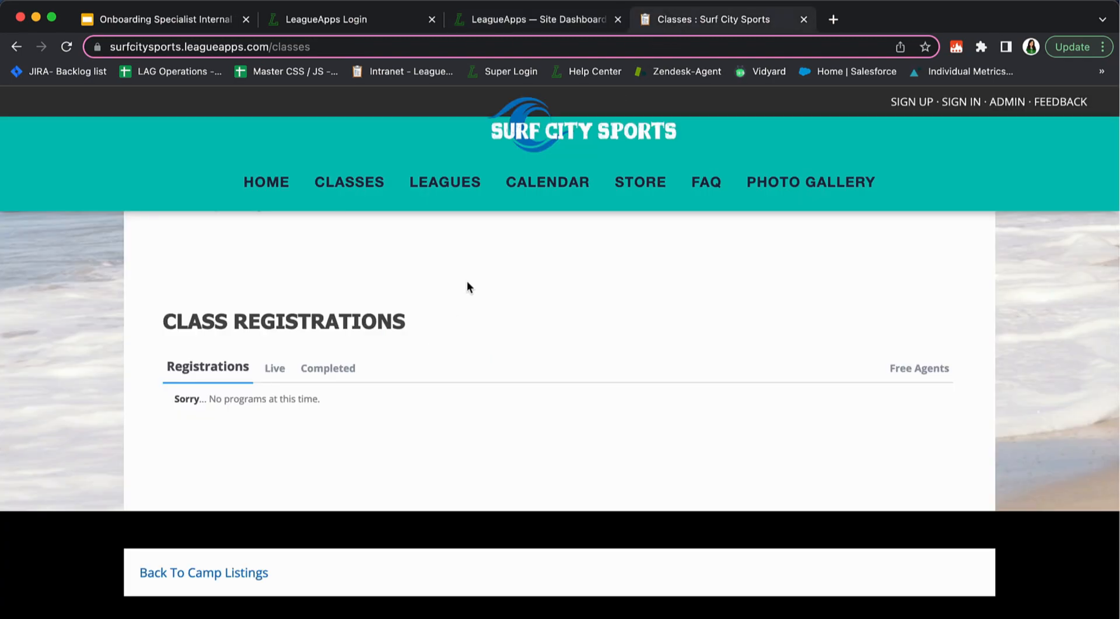
{"action": "left_click", "coordinate": [273, 184]}
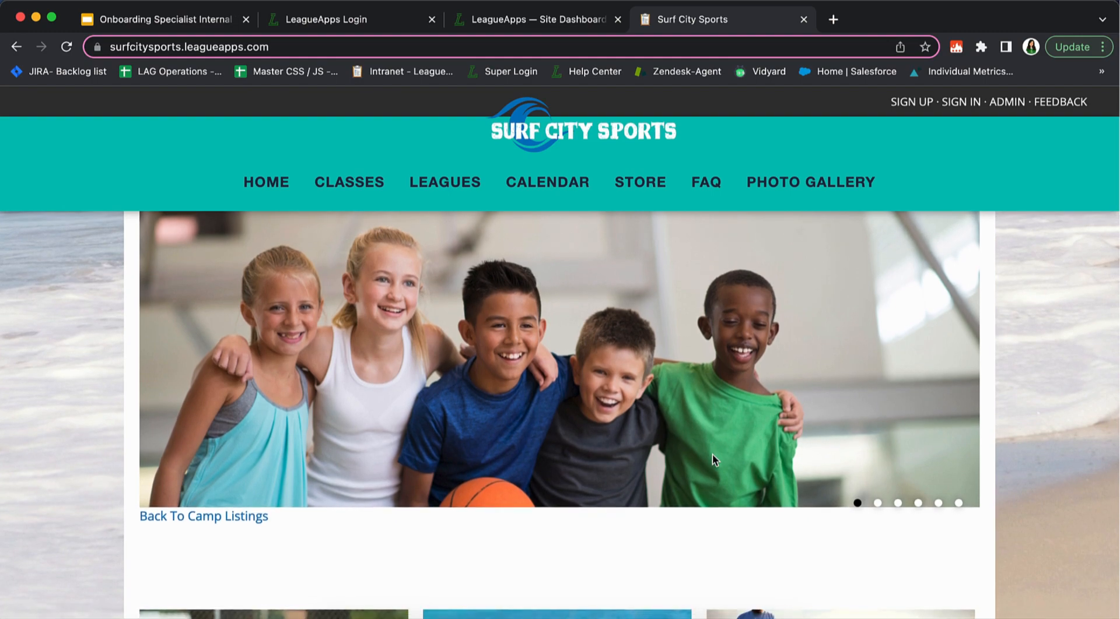
{"action": "scroll", "coordinate": [713, 454], "scroll_direction": "down", "scroll_amount": 5}
{"action": "scroll", "coordinate": [673, 463], "scroll_direction": "down", "scroll_amount": 8}
{"action": "scroll", "coordinate": [673, 463], "scroll_direction": "up", "scroll_amount": 9}
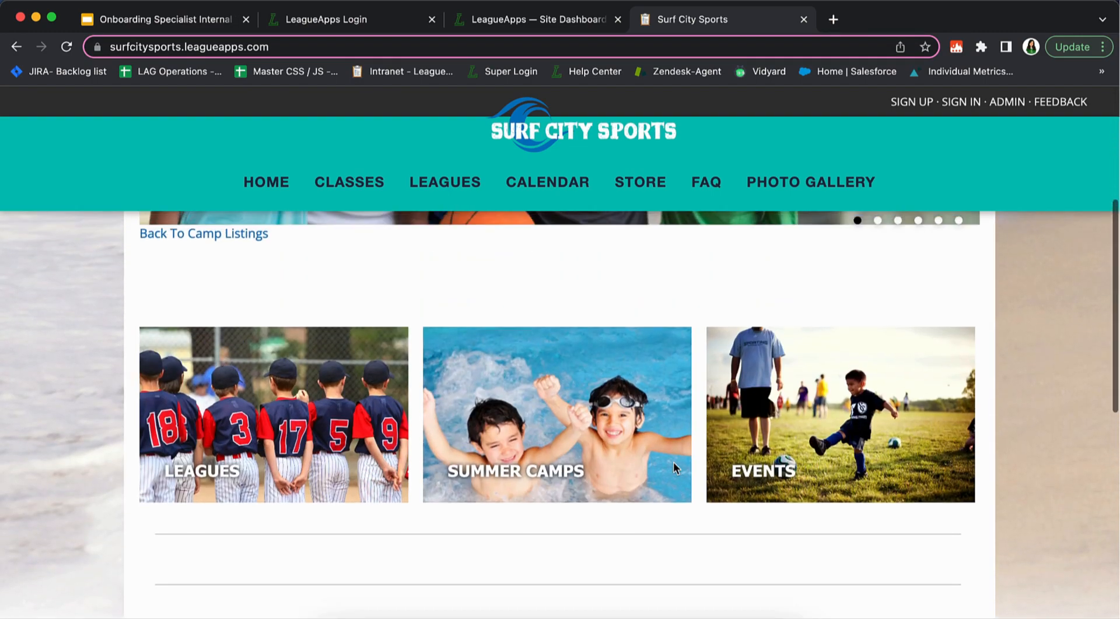
Revisit the public Classes and home pages, then return to the admin dashboard's Content menu
{"action": "left_click", "coordinate": [366, 182]}
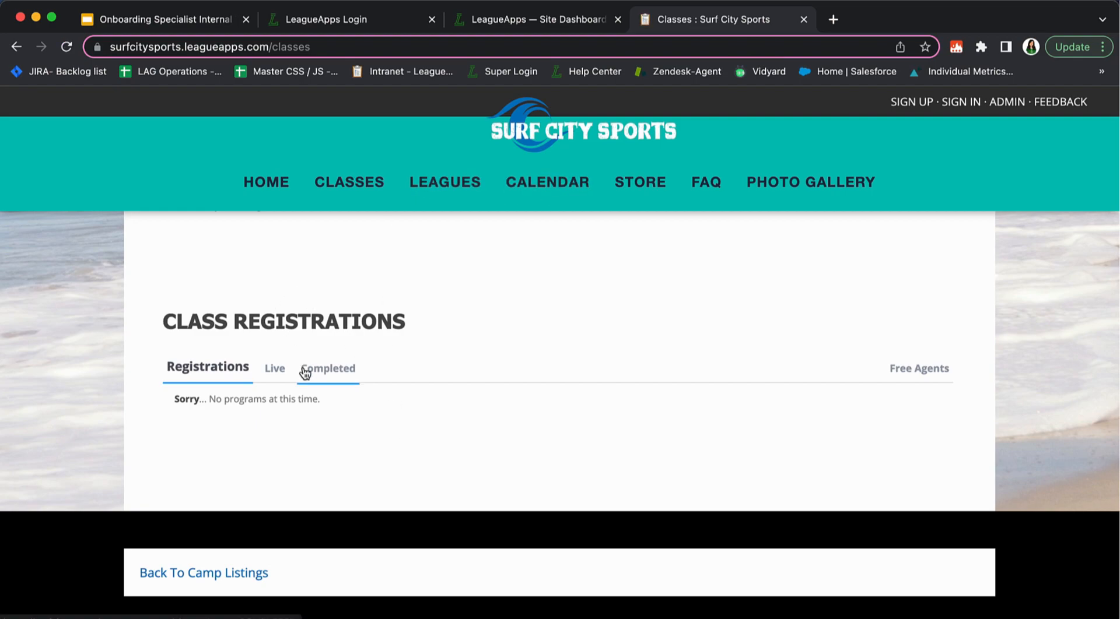
{"action": "left_click", "coordinate": [279, 181]}
{"action": "scroll", "coordinate": [497, 347], "scroll_direction": "down", "scroll_amount": 10}
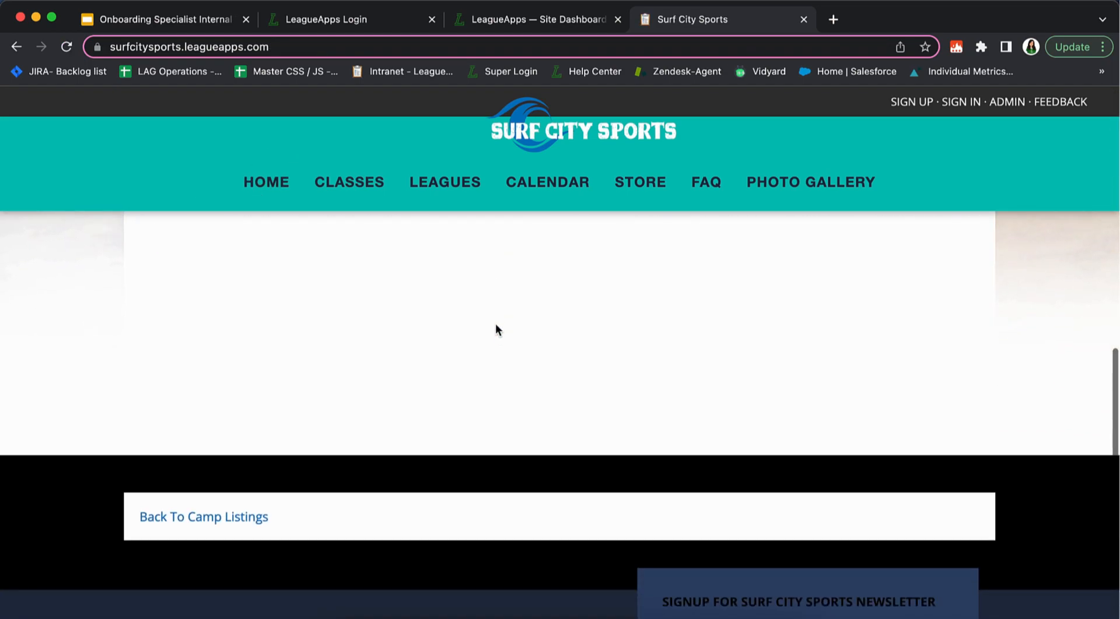
{"action": "scroll", "coordinate": [495, 323], "scroll_direction": "up", "scroll_amount": 8}
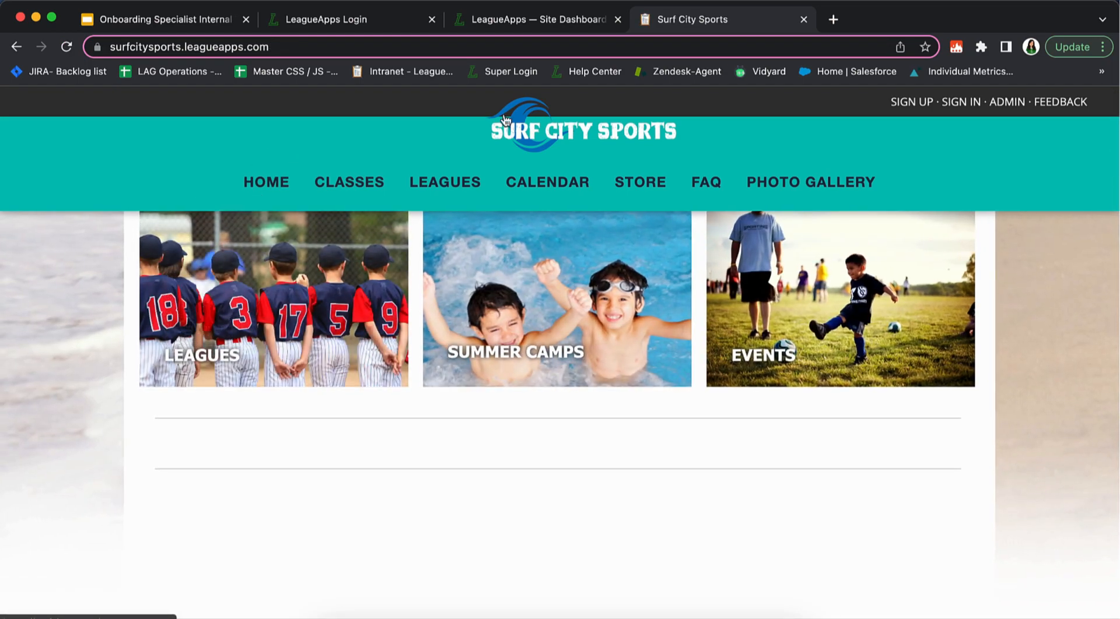
{"action": "left_click", "coordinate": [571, 19]}
{"action": "mouse_move", "coordinate": [585, 114]}
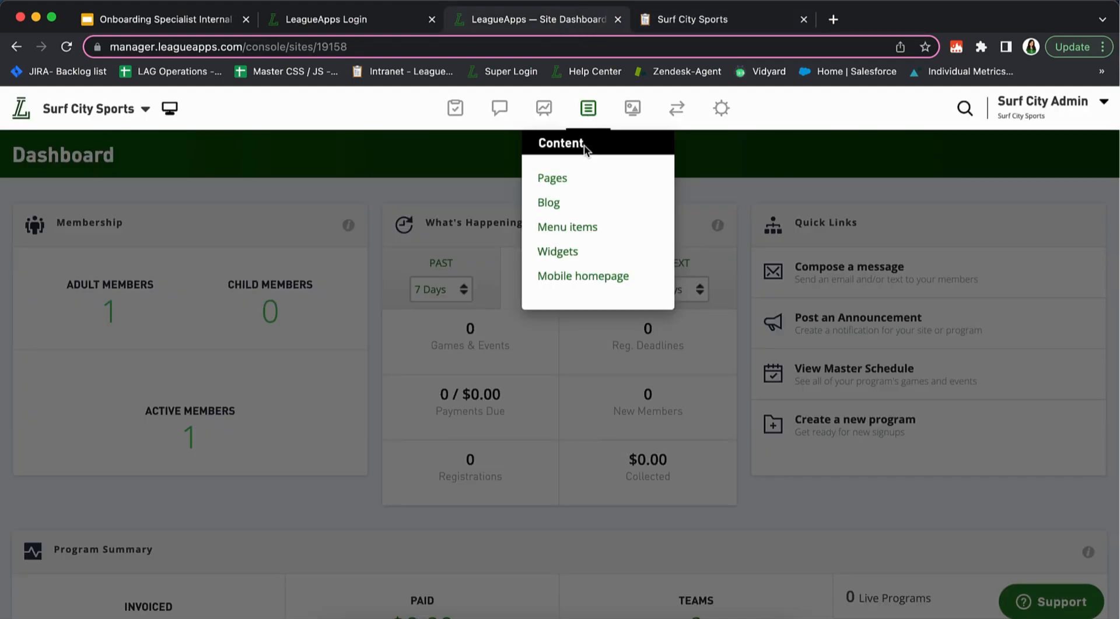
Review the Manage Your Pages list under Content > Pages, then go to the public site tab
{"action": "left_click", "coordinate": [578, 186]}
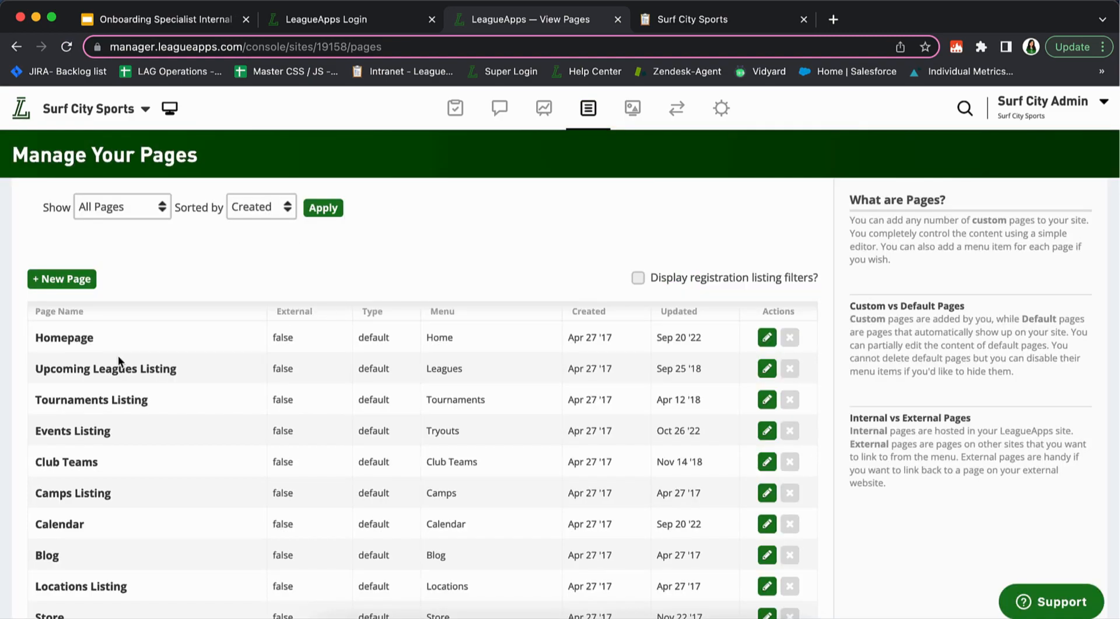
{"action": "scroll", "coordinate": [118, 355], "scroll_direction": "down", "scroll_amount": 5}
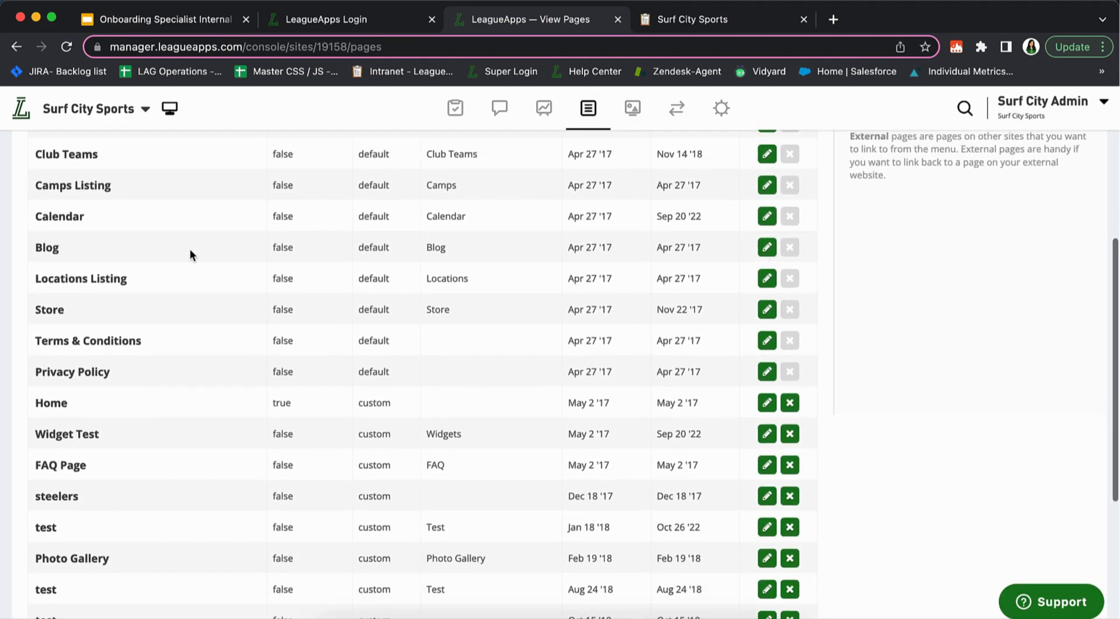
{"action": "scroll", "coordinate": [190, 248], "scroll_direction": "up", "scroll_amount": 5}
{"action": "mouse_move", "coordinate": [601, 111]}
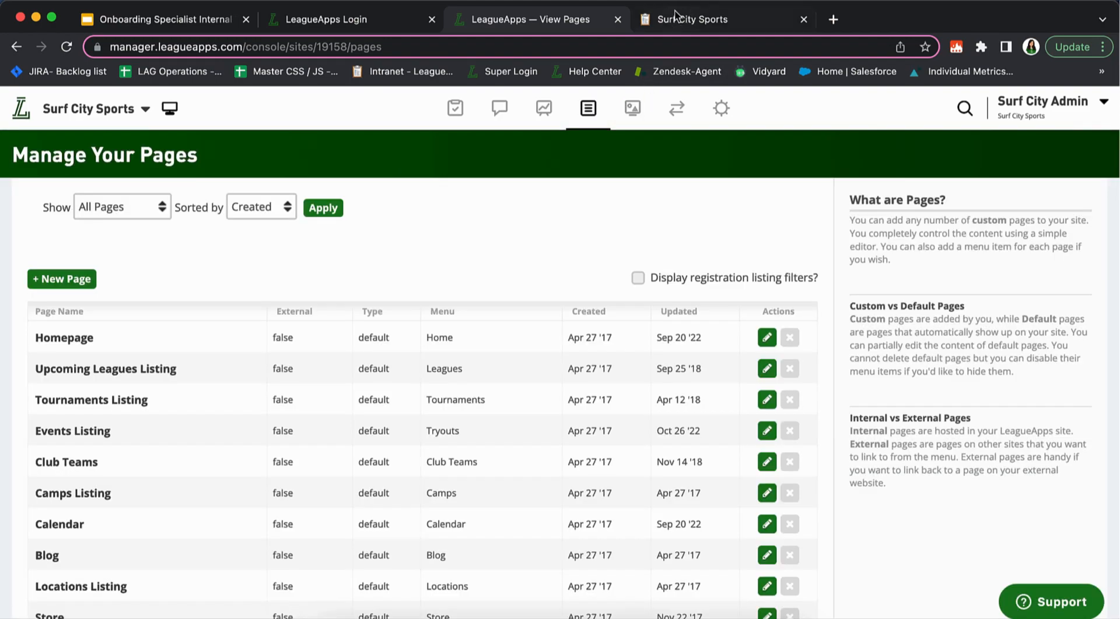
{"action": "left_click", "coordinate": [676, 18]}
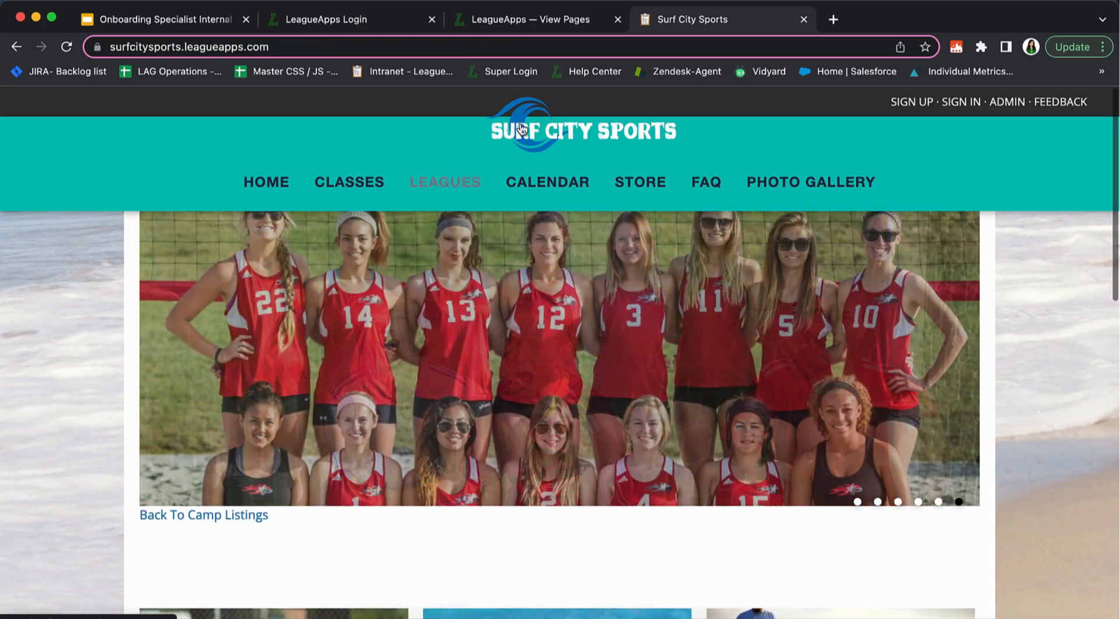
Go from the public site back to the admin pages list, then to the Site Dashboard
{"action": "left_click", "coordinate": [581, 25]}
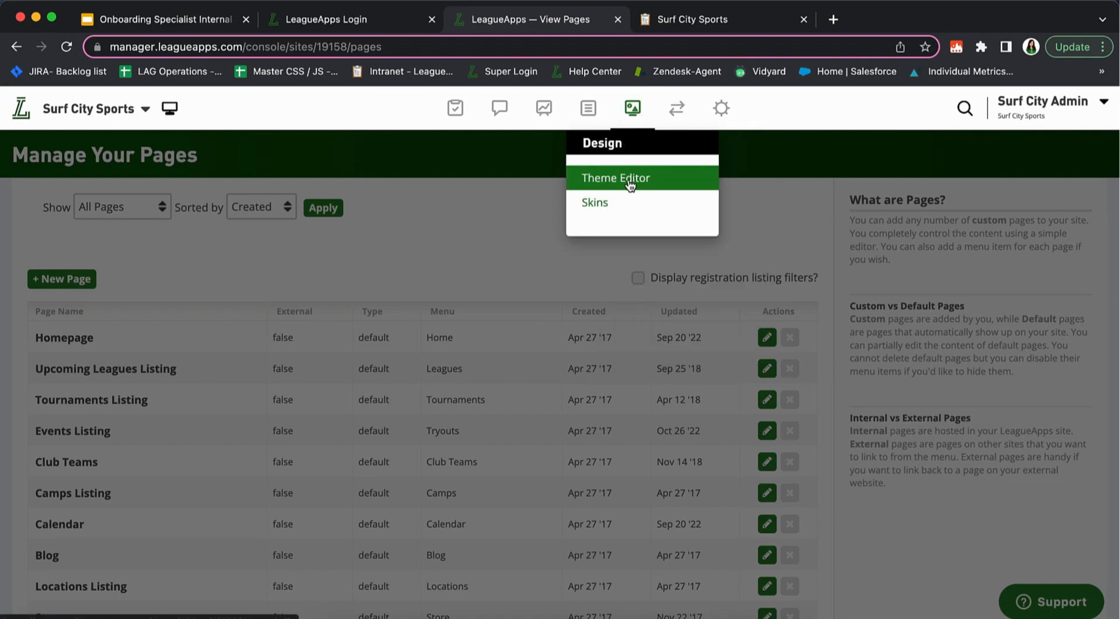
{"action": "mouse_move", "coordinate": [675, 104]}
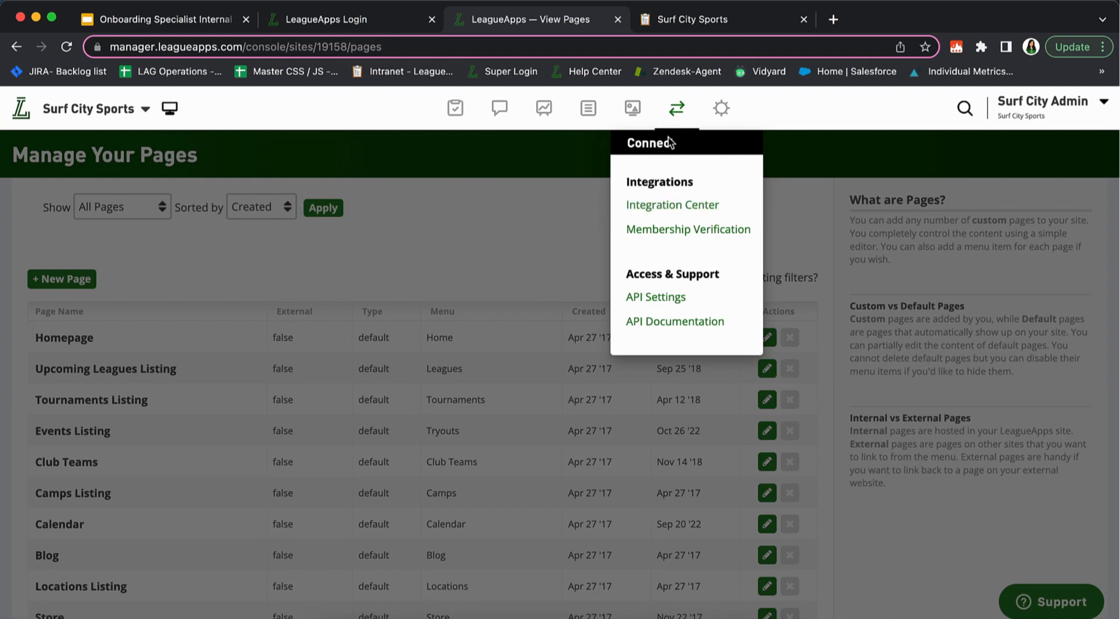
{"action": "mouse_move", "coordinate": [721, 117]}
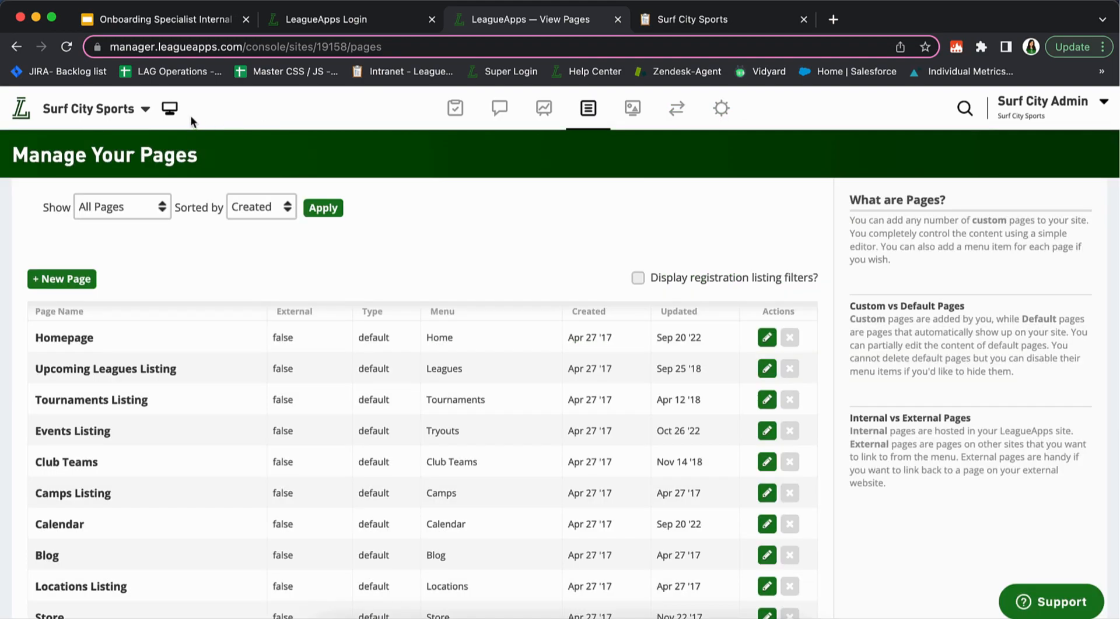
{"action": "left_click", "coordinate": [21, 110]}
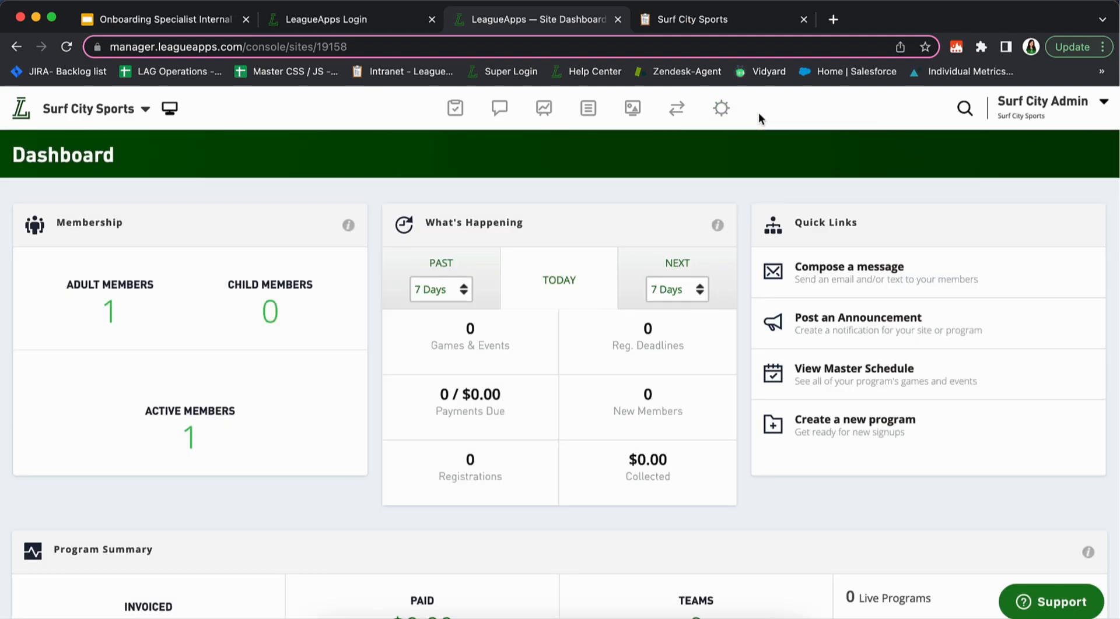
{"action": "left_click", "coordinate": [964, 110]}
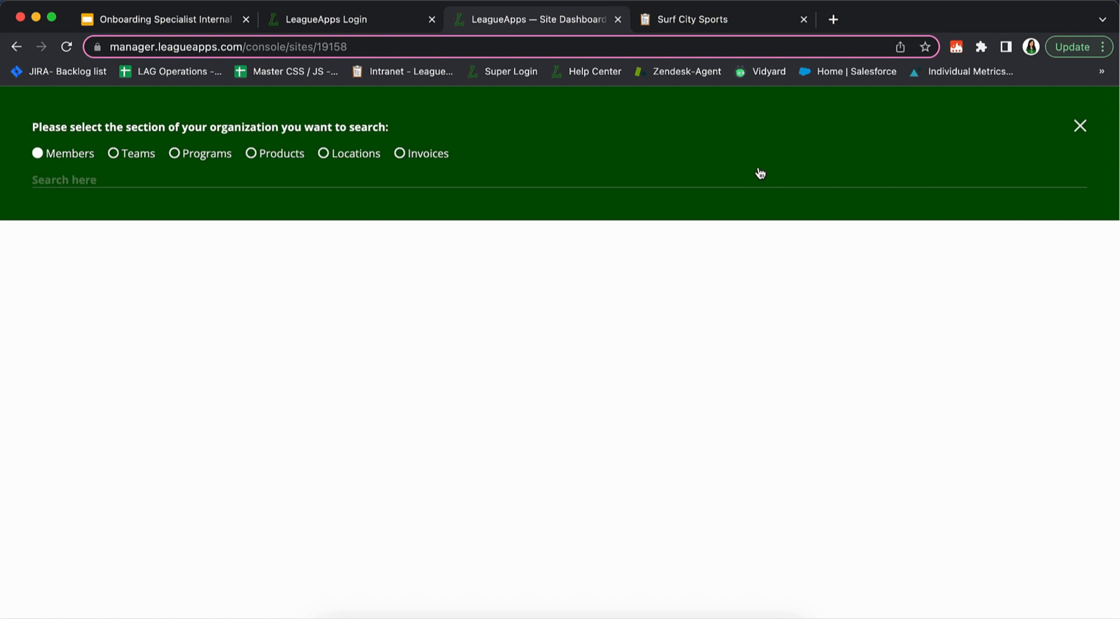
{"action": "type", "text": "anki"}
{"action": "key", "text": "BackSpace"}
{"action": "key", "text": "BackSpace"}
{"action": "key", "text": "BackSpace"}
{"action": "key", "text": "BackSpace"}
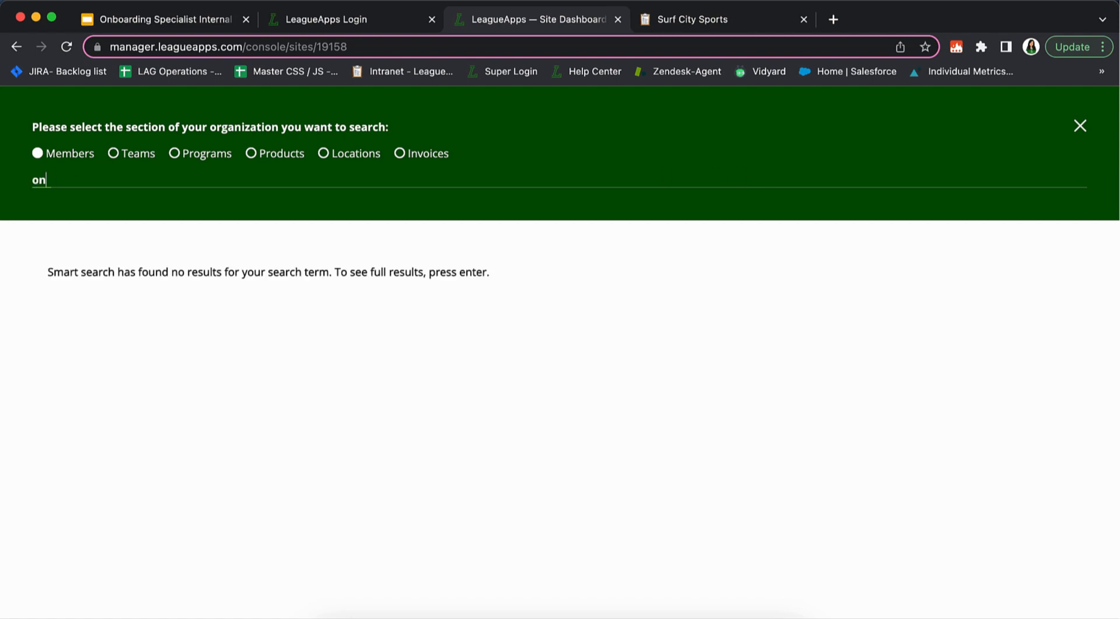
{"action": "type", "text": "p"}
{"action": "key", "text": "BackSpace"}
{"action": "type", "text": "brit"}
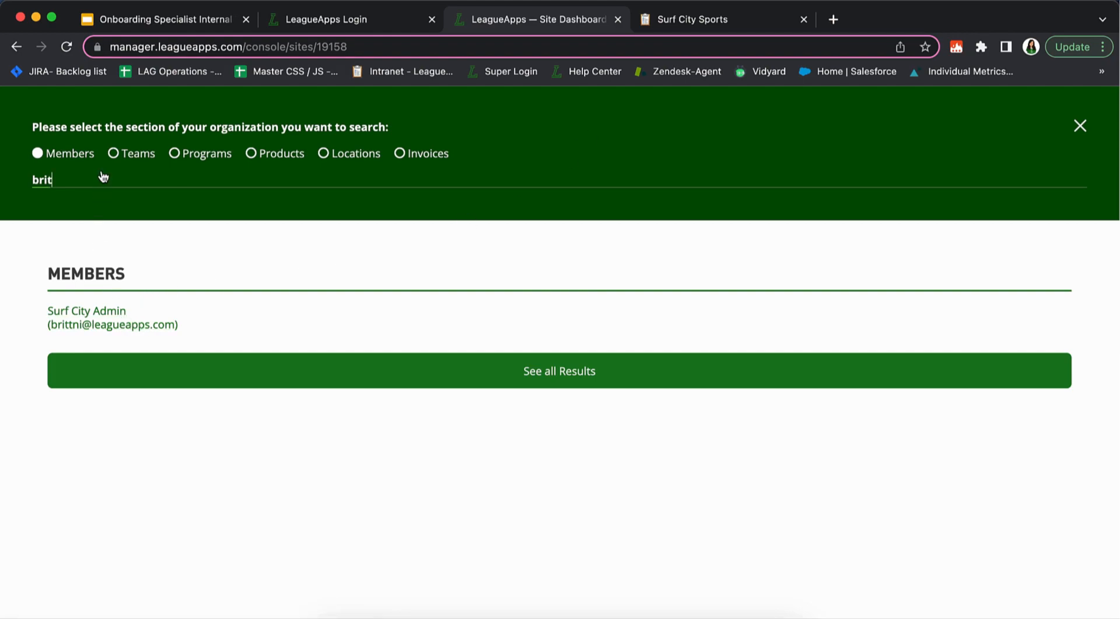
{"action": "left_click", "coordinate": [113, 154]}
{"action": "left_click_drag", "start_coordinate": [75, 179], "coordinate": [9, 185]}
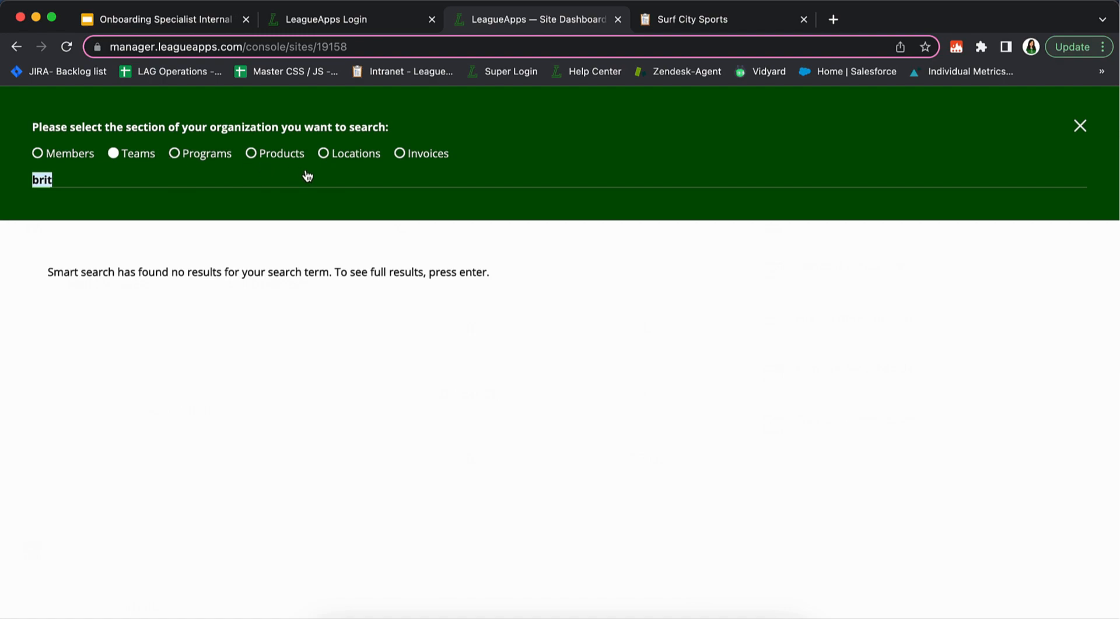
{"action": "left_click", "coordinate": [1079, 126]}
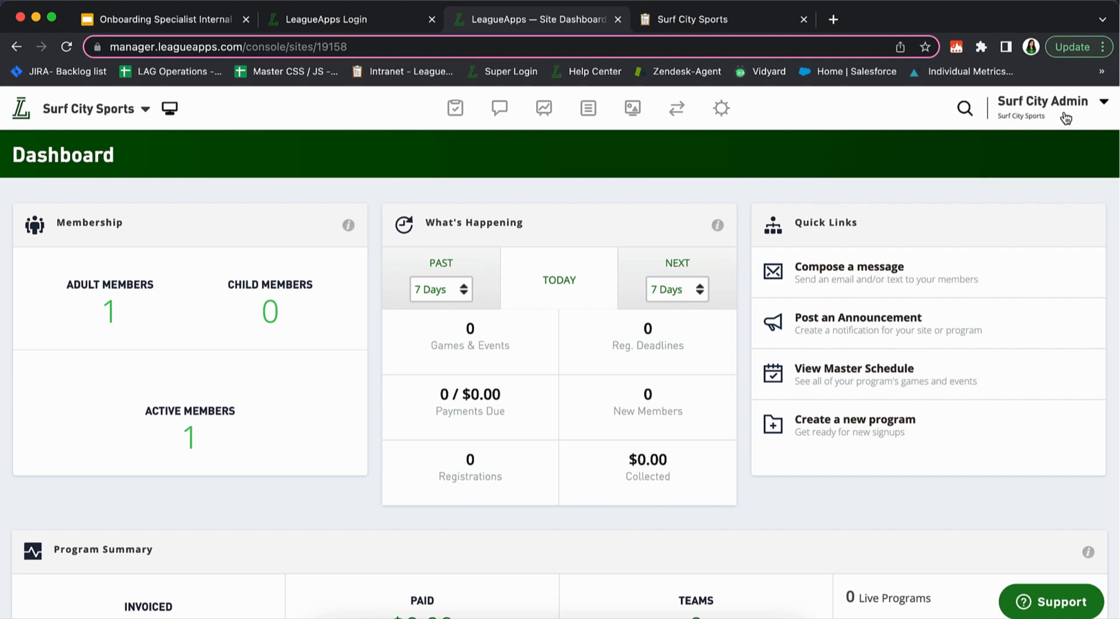
Open Manage account from the Surf City Admin menu and scroll through its account info and sites
{"action": "left_click", "coordinate": [1102, 108]}
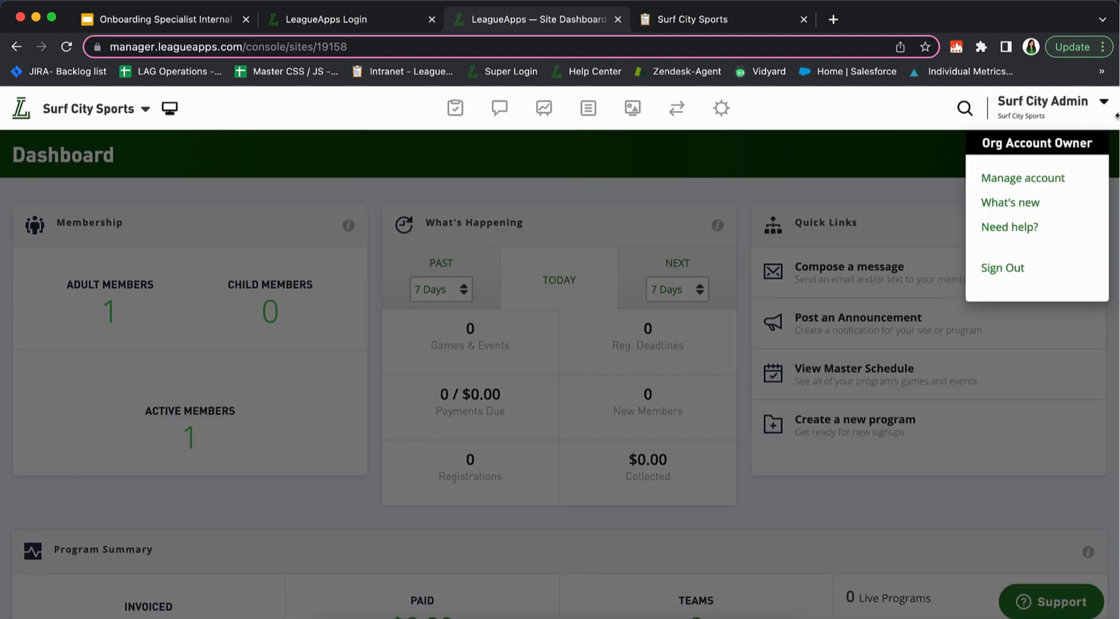
{"action": "left_click", "coordinate": [1032, 181]}
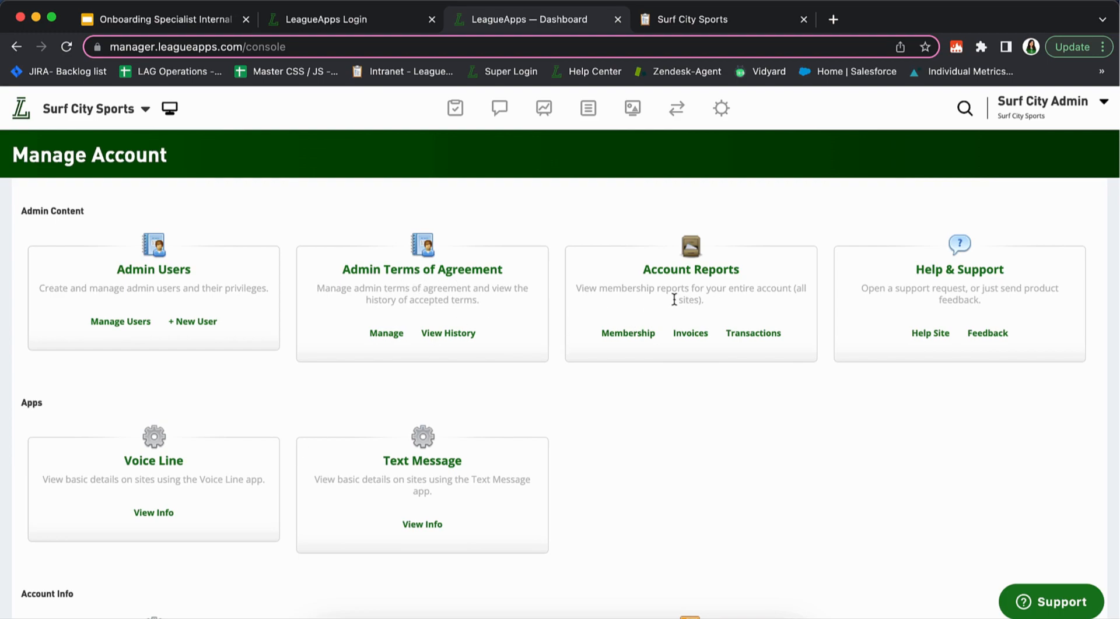
{"action": "scroll", "coordinate": [725, 371], "scroll_direction": "down", "scroll_amount": 2}
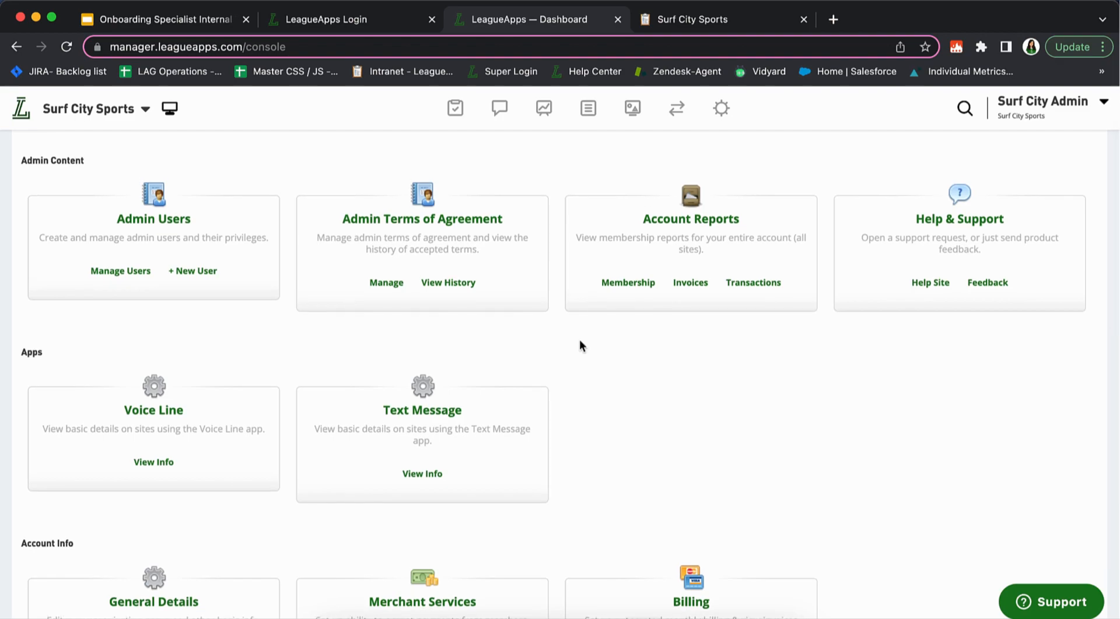
{"action": "scroll", "coordinate": [578, 365], "scroll_direction": "down", "scroll_amount": 5}
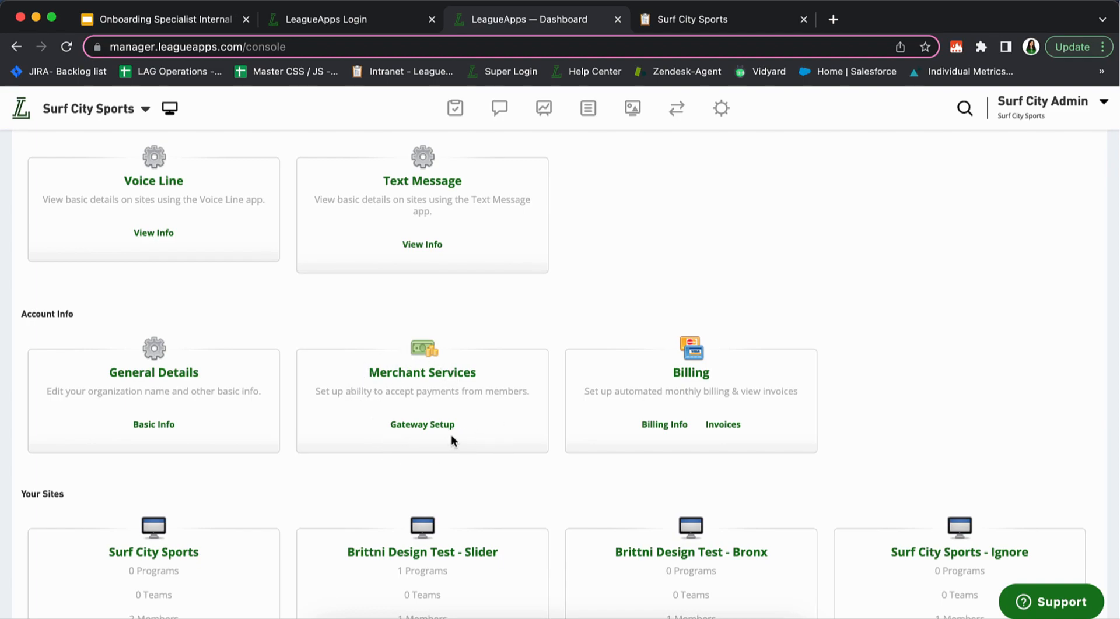
{"action": "left_click_drag", "start_coordinate": [353, 372], "coordinate": [517, 432]}
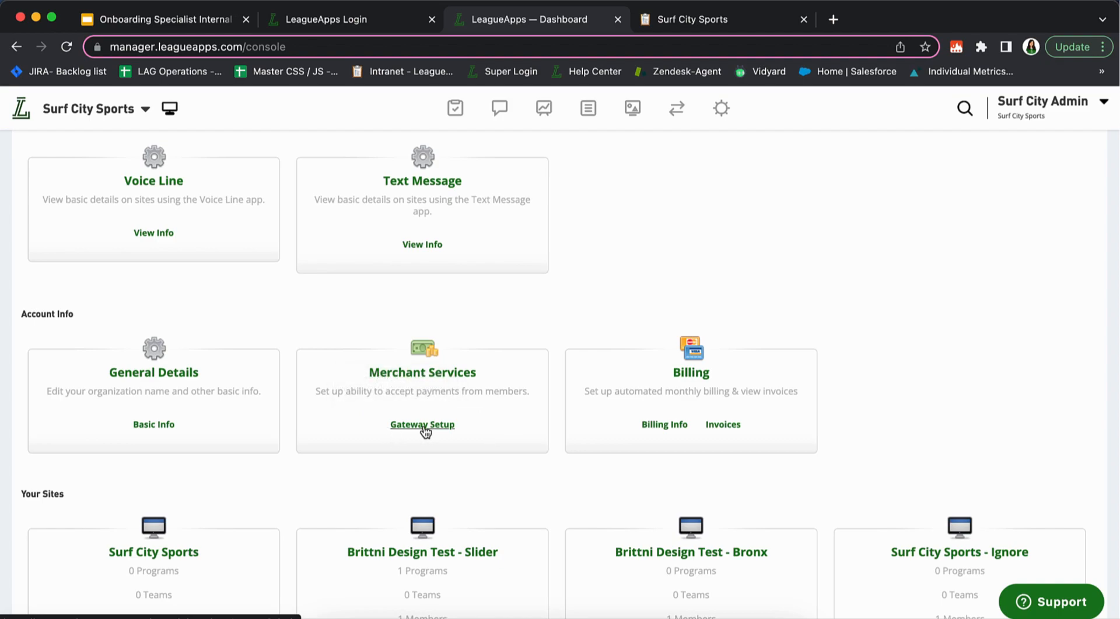
{"action": "scroll", "coordinate": [494, 348], "scroll_direction": "up", "scroll_amount": 5}
{"action": "scroll", "coordinate": [496, 355], "scroll_direction": "up", "scroll_amount": 1}
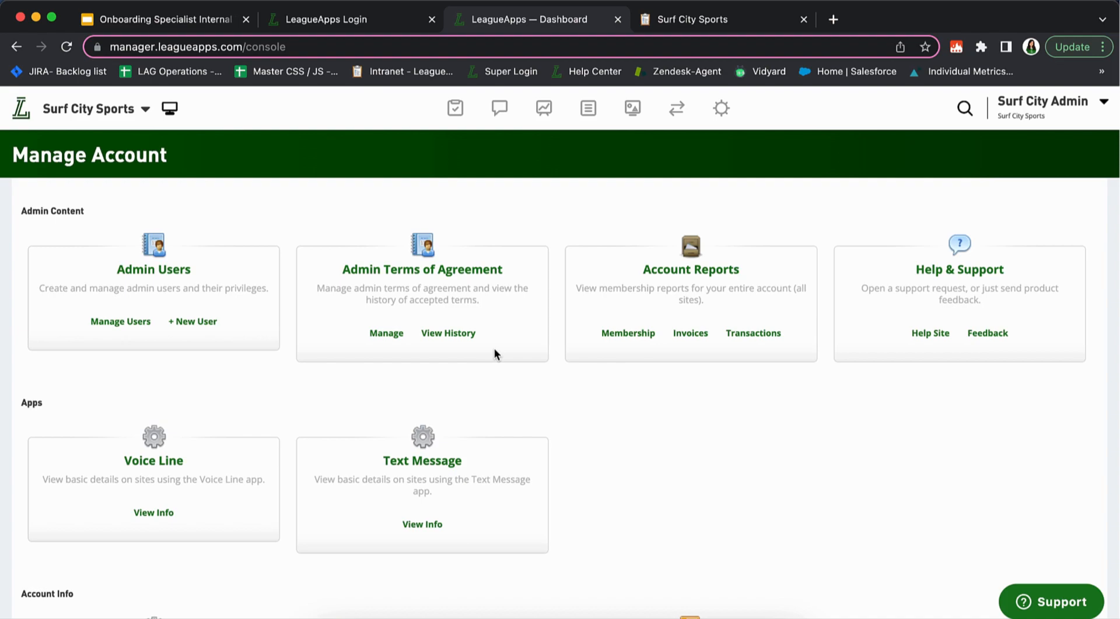
{"action": "scroll", "coordinate": [494, 352], "scroll_direction": "down", "scroll_amount": 5}
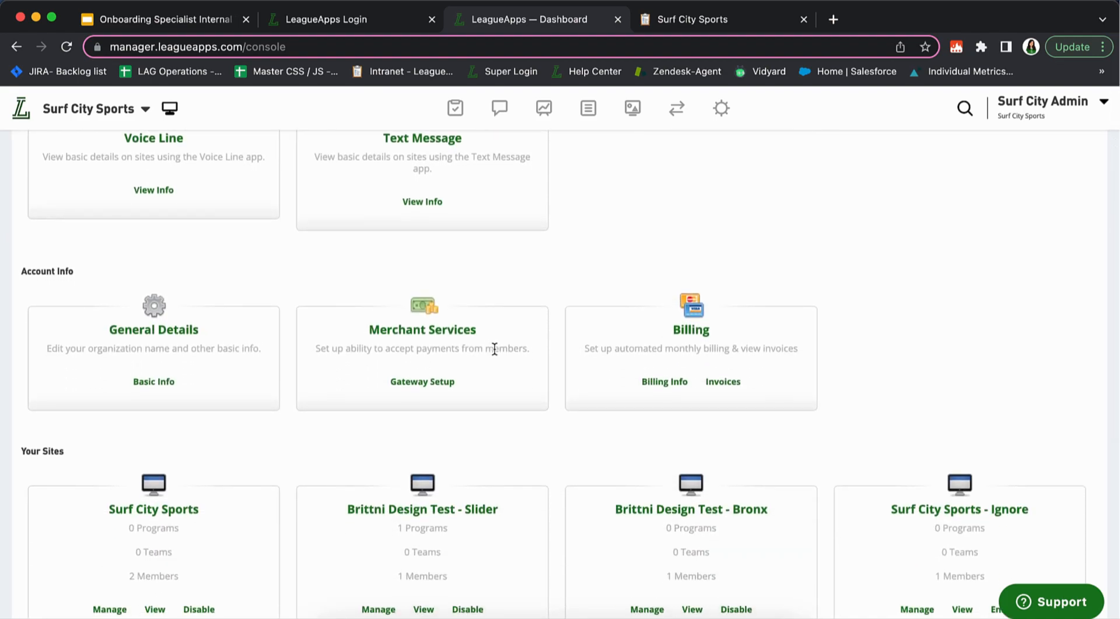
{"action": "scroll", "coordinate": [666, 341], "scroll_direction": "down", "scroll_amount": 3}
{"action": "scroll", "coordinate": [665, 341], "scroll_direction": "up", "scroll_amount": 2}
{"action": "left_click_drag", "start_coordinate": [24, 411], "coordinate": [104, 410]}
{"action": "left_click", "coordinate": [104, 410]}
{"action": "scroll", "coordinate": [103, 410], "scroll_direction": "down", "scroll_amount": 3}
{"action": "scroll", "coordinate": [103, 410], "scroll_direction": "up", "scroll_amount": 3}
{"action": "scroll", "coordinate": [103, 409], "scroll_direction": "up", "scroll_amount": 1}
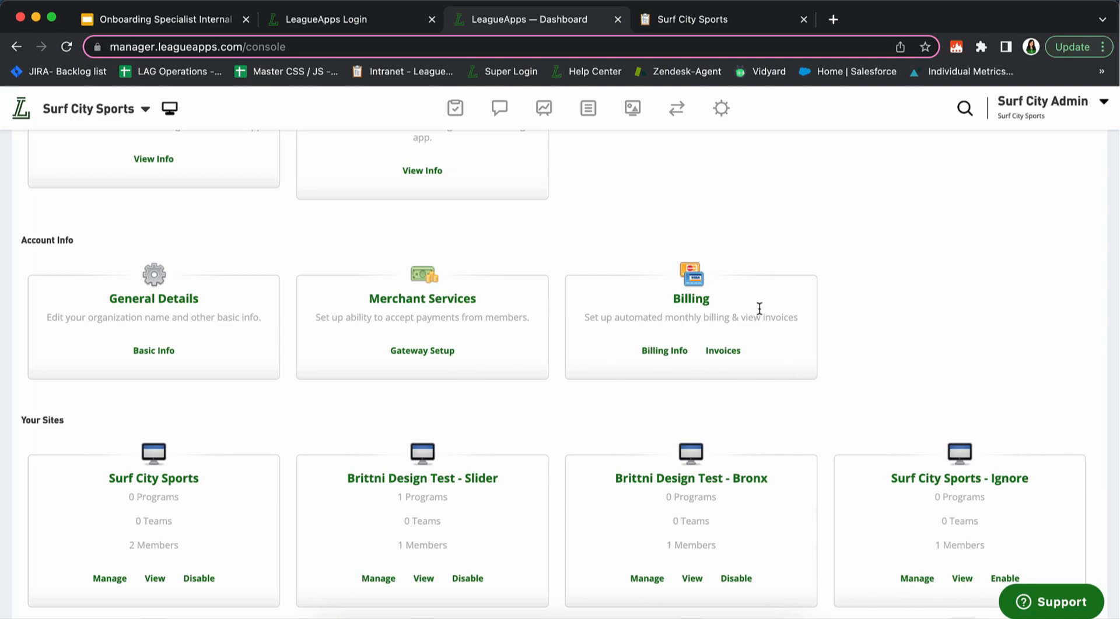
Open the account's basic information details, then leave the form without saving
{"action": "left_click", "coordinate": [154, 351]}
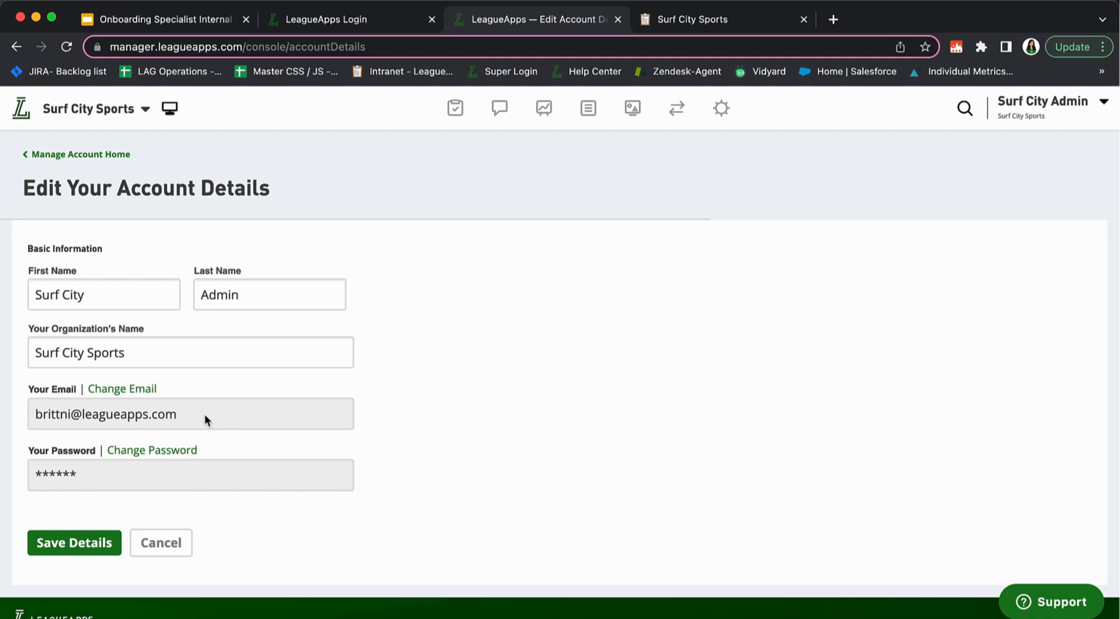
{"action": "triple_click", "coordinate": [120, 413]}
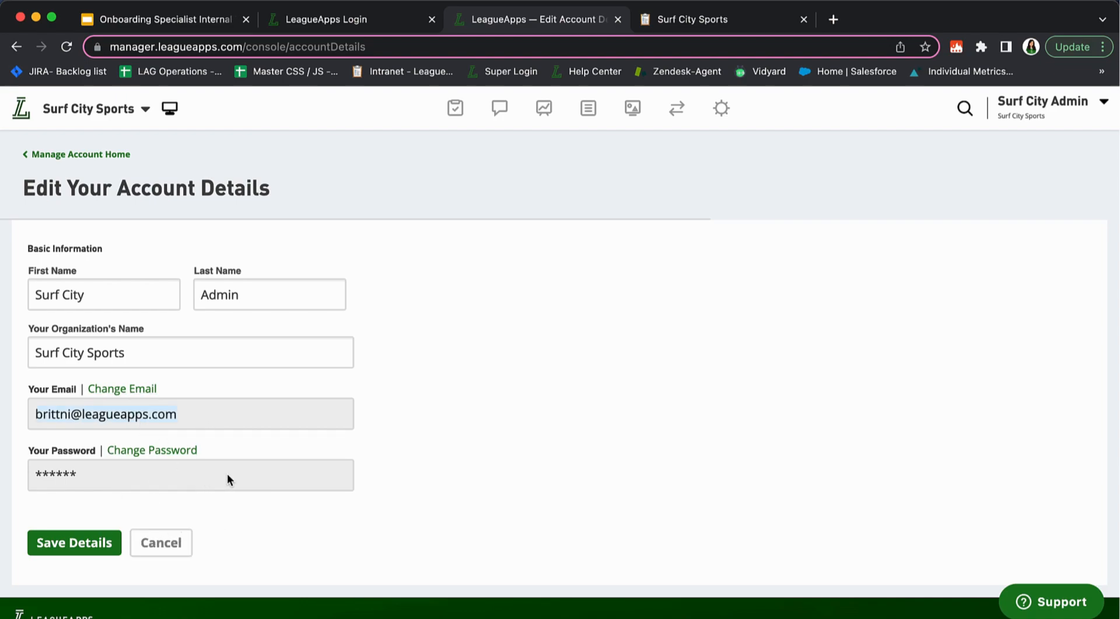
{"action": "left_click", "coordinate": [183, 540]}
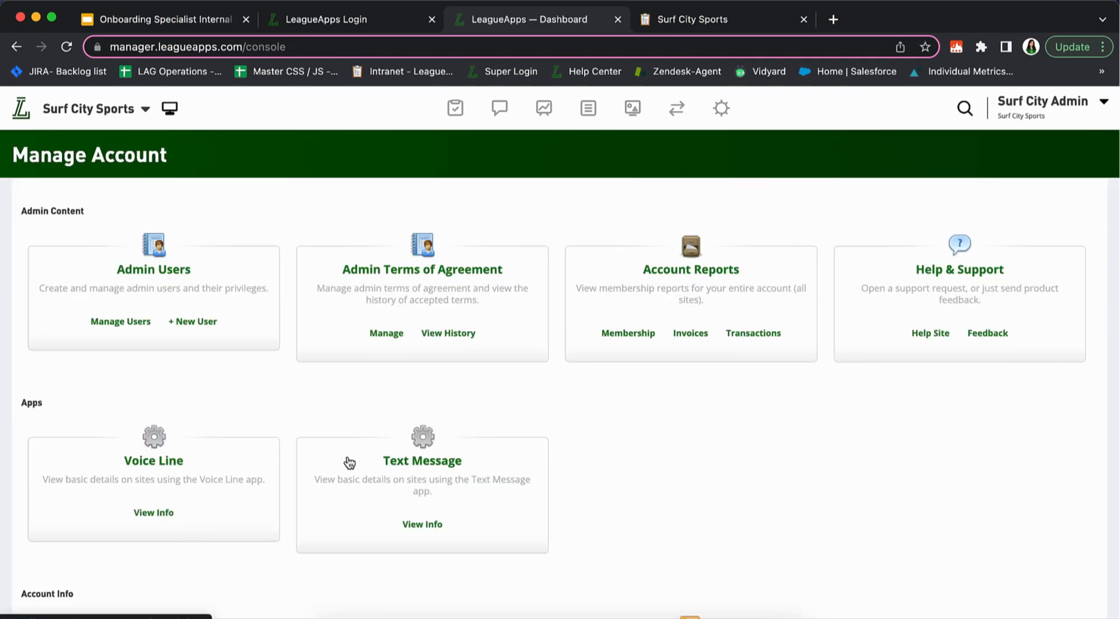
{"action": "scroll", "coordinate": [654, 460], "scroll_direction": "down", "scroll_amount": 5}
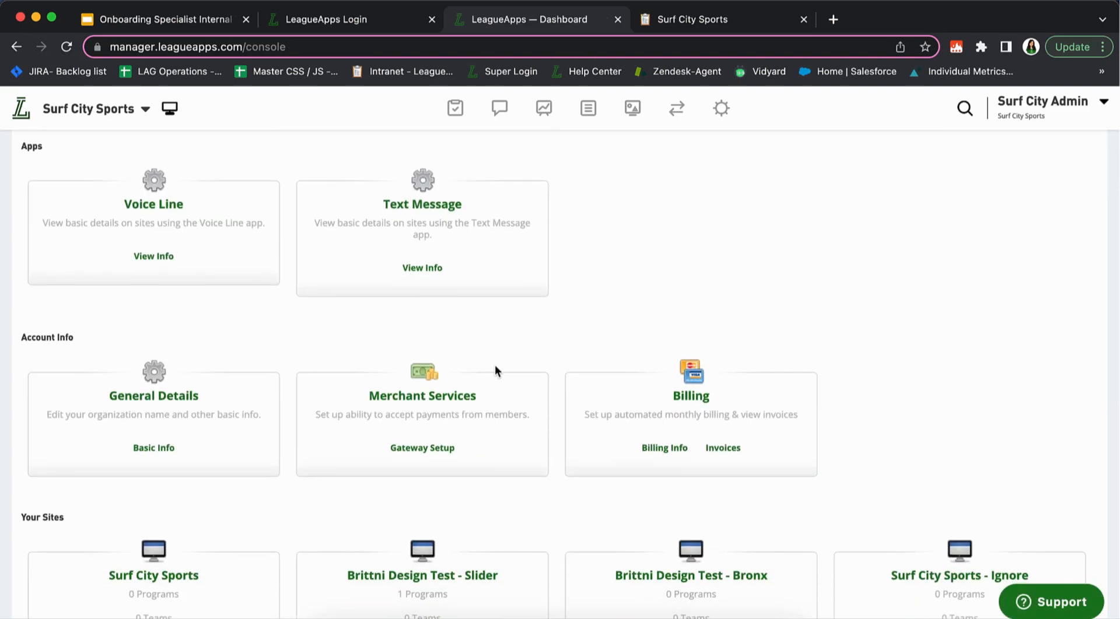
{"action": "scroll", "coordinate": [494, 365], "scroll_direction": "down", "scroll_amount": 3}
{"action": "scroll", "coordinate": [495, 365], "scroll_direction": "up", "scroll_amount": 8}
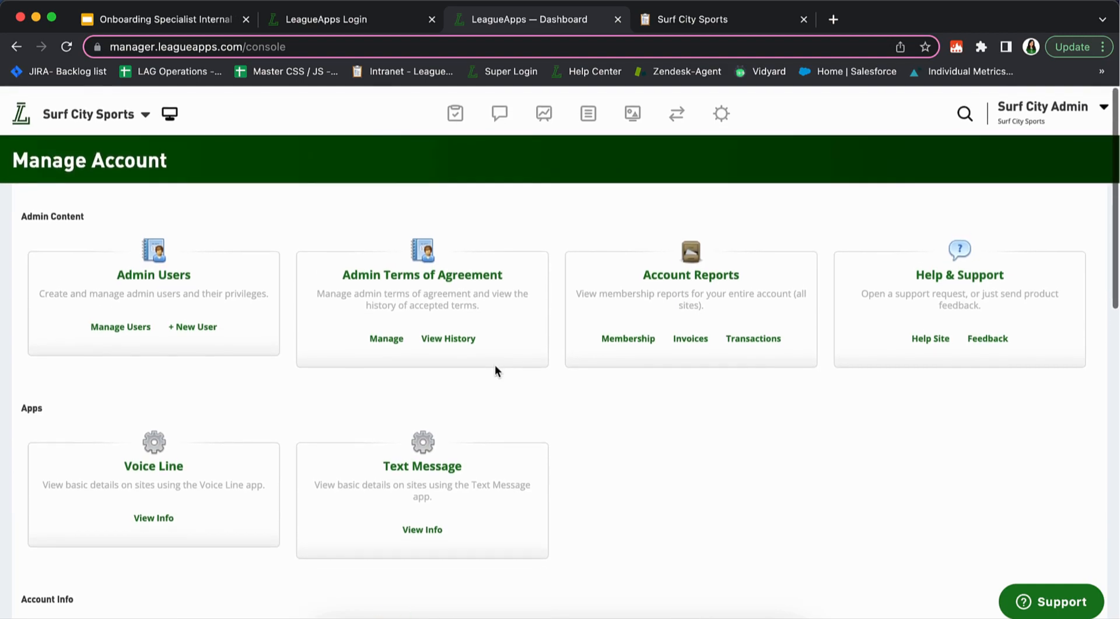
{"action": "scroll", "coordinate": [443, 441], "scroll_direction": "down", "scroll_amount": 5}
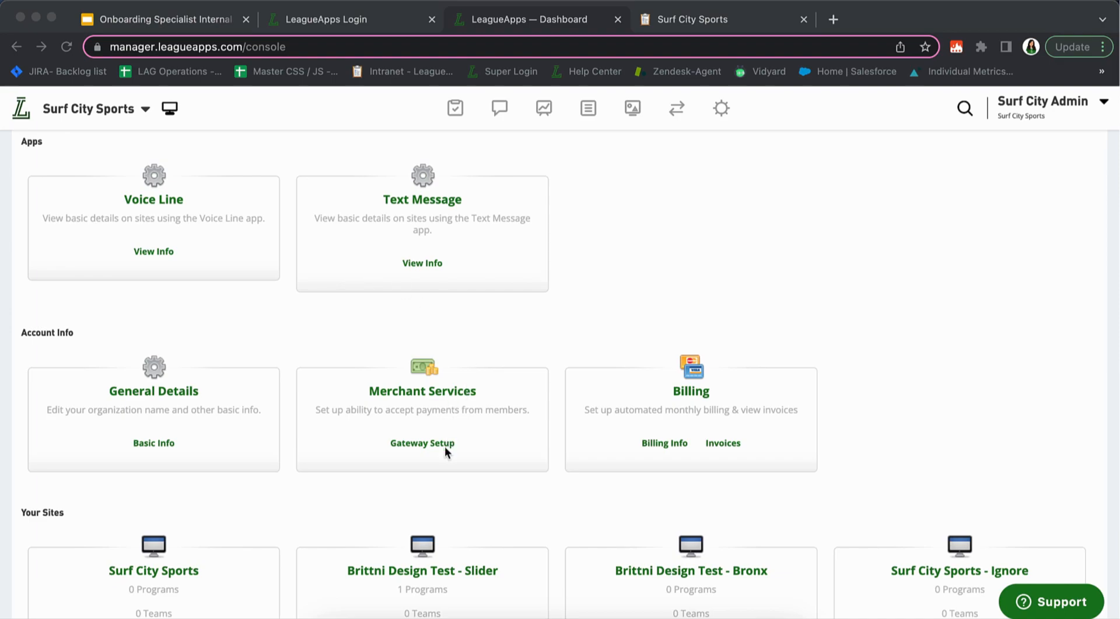
Return to the Manage Account page from the account menu and scroll to Account Info
{"action": "left_click", "coordinate": [404, 421]}
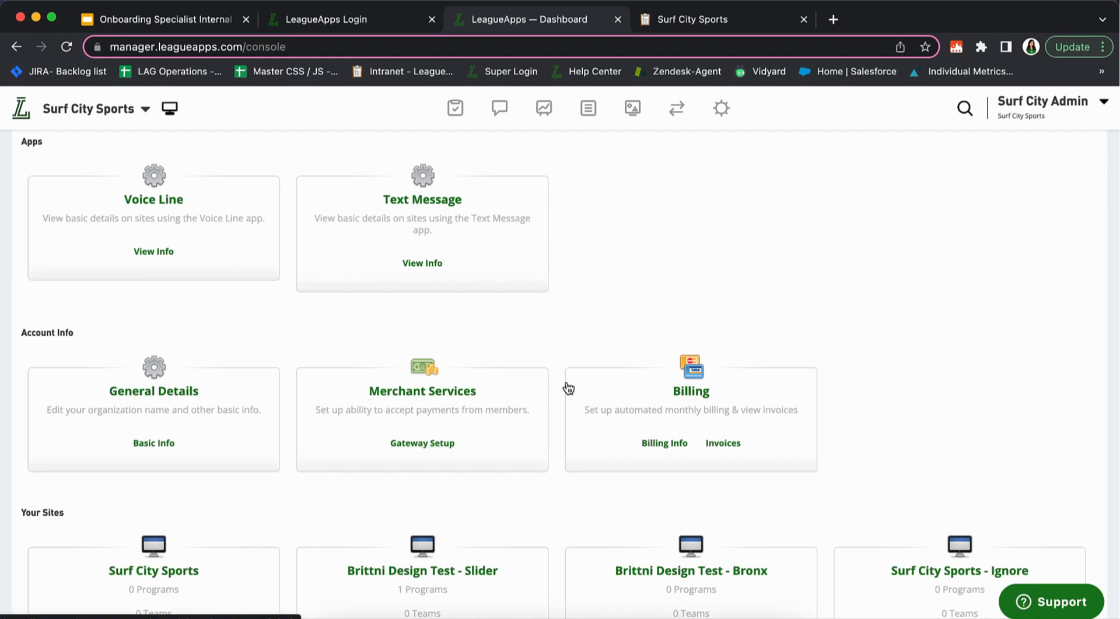
{"action": "left_click", "coordinate": [1074, 117]}
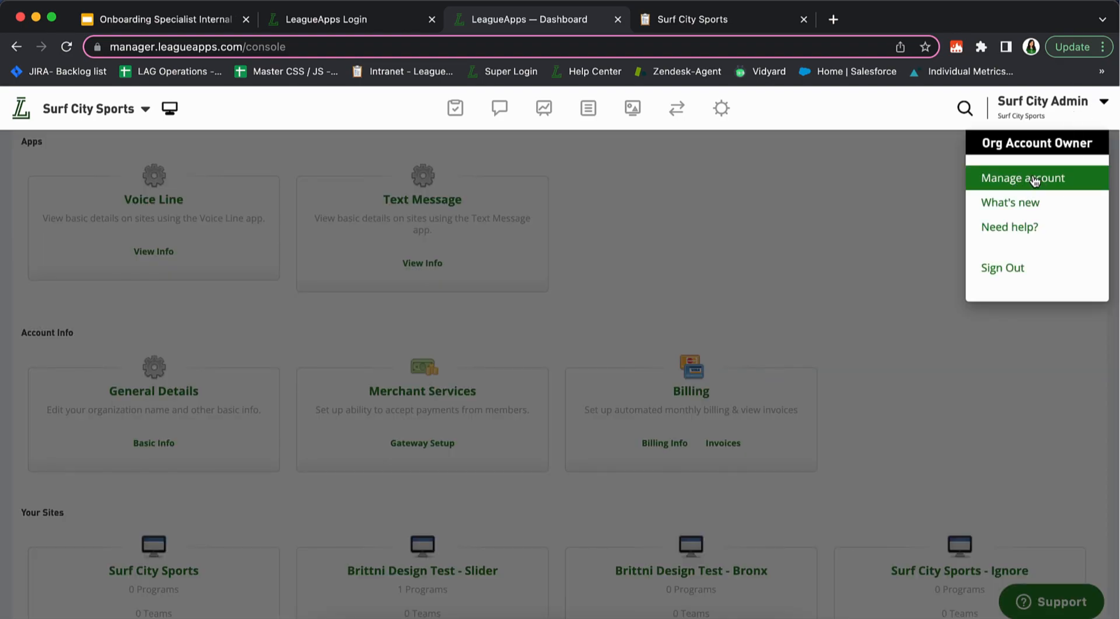
{"action": "left_click", "coordinate": [1032, 176]}
{"action": "scroll", "coordinate": [487, 475], "scroll_direction": "down", "scroll_amount": 5}
Enable the LeagueApps Gateway in Gateway Setup and dismiss the confirmation notice
{"action": "left_click", "coordinate": [417, 362]}
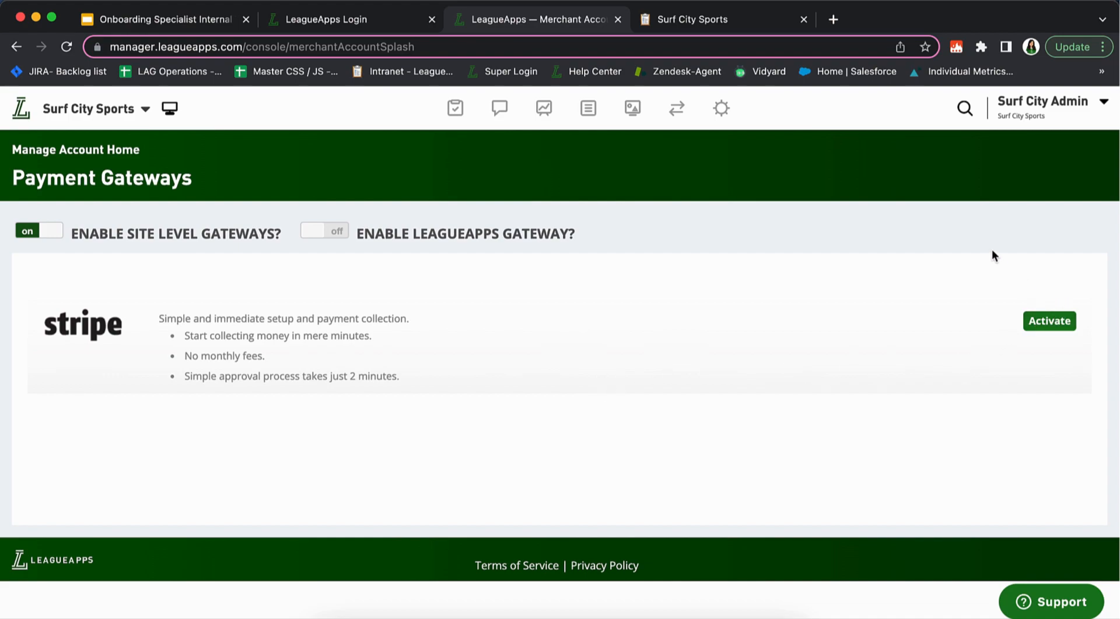
{"action": "left_click", "coordinate": [320, 237]}
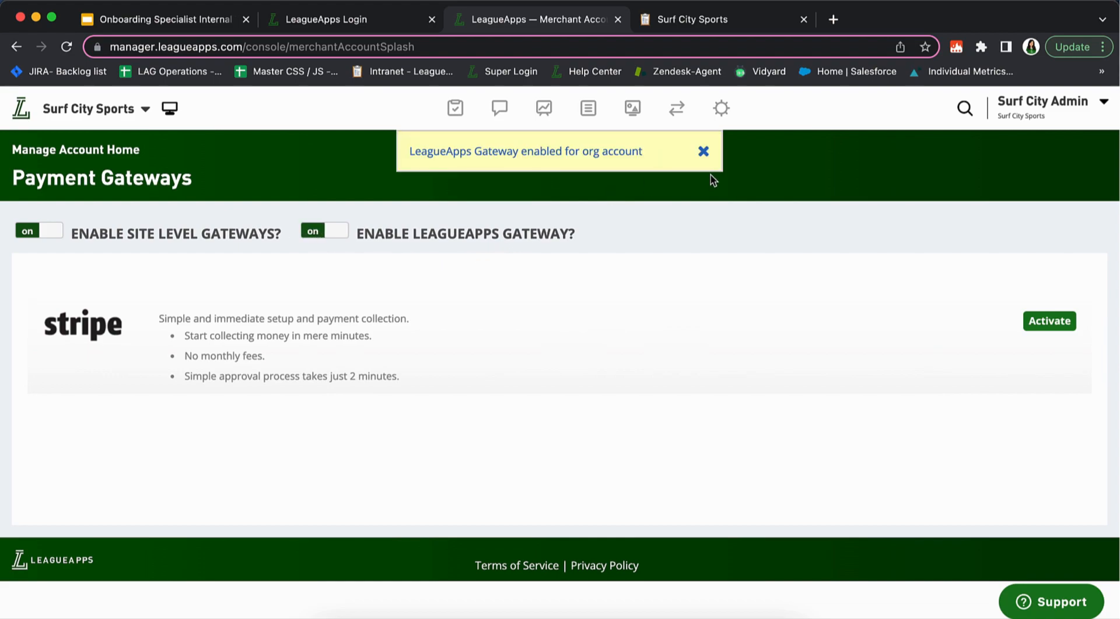
{"action": "left_click", "coordinate": [704, 151]}
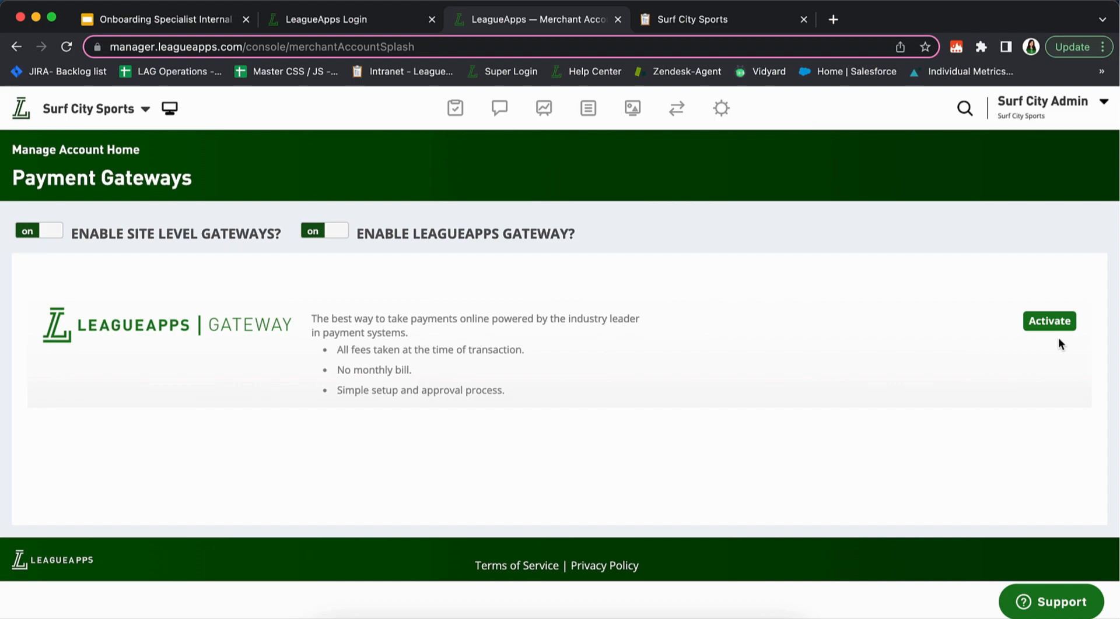
Go back to the dashboard, reopen Manage Account, and open Manage Users under Admin Users
{"action": "left_click", "coordinate": [21, 116]}
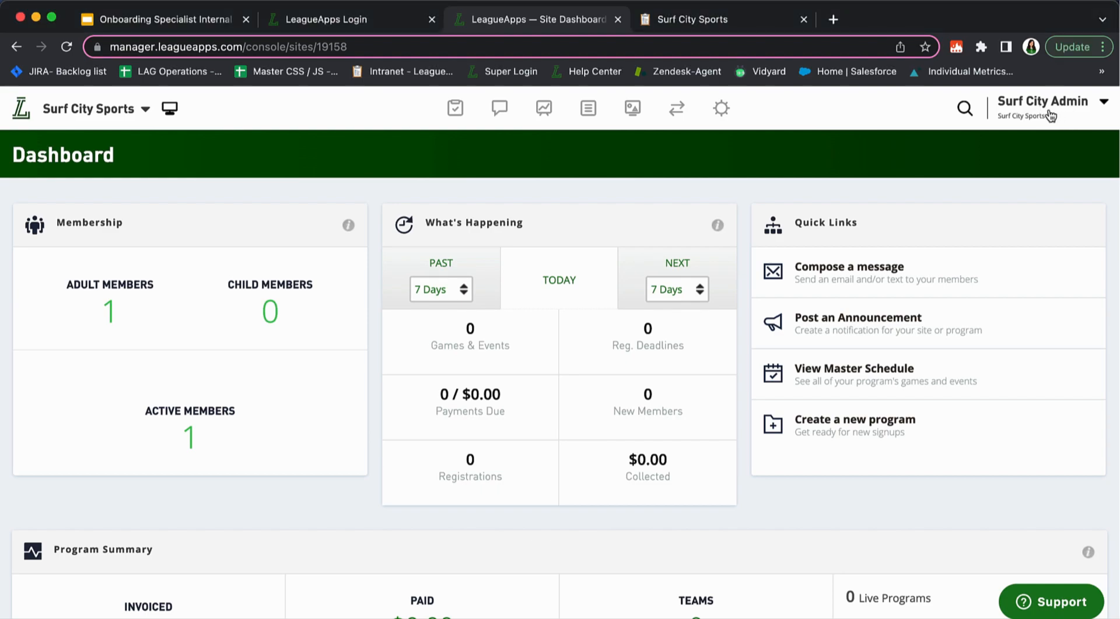
{"action": "left_click", "coordinate": [1032, 108]}
{"action": "left_click", "coordinate": [1023, 178]}
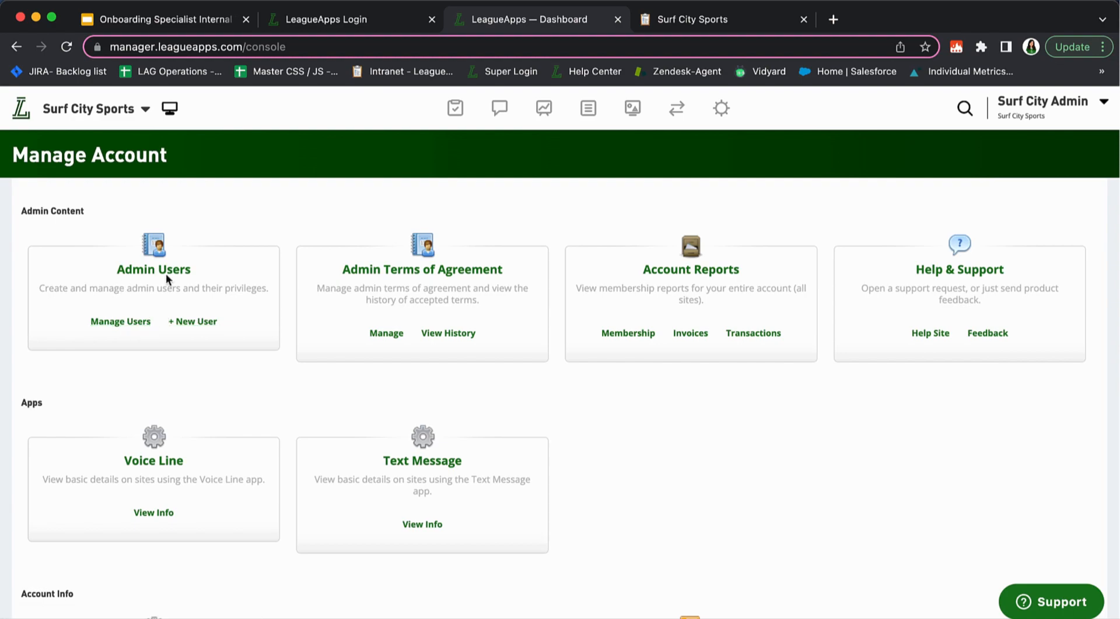
{"action": "left_click", "coordinate": [1053, 104]}
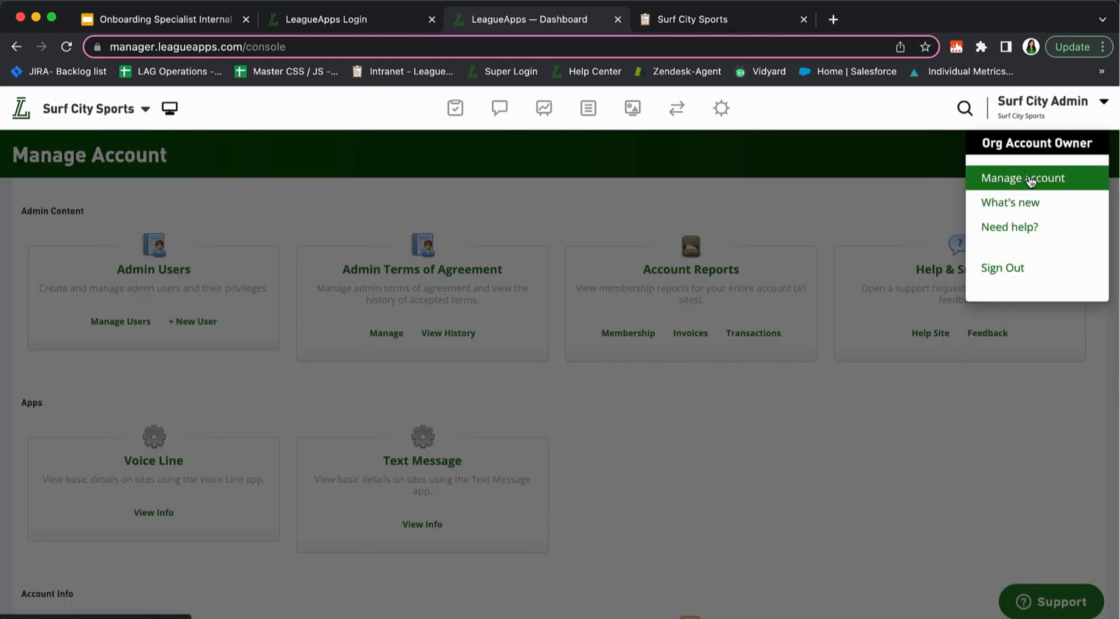
{"action": "left_click", "coordinate": [1024, 178]}
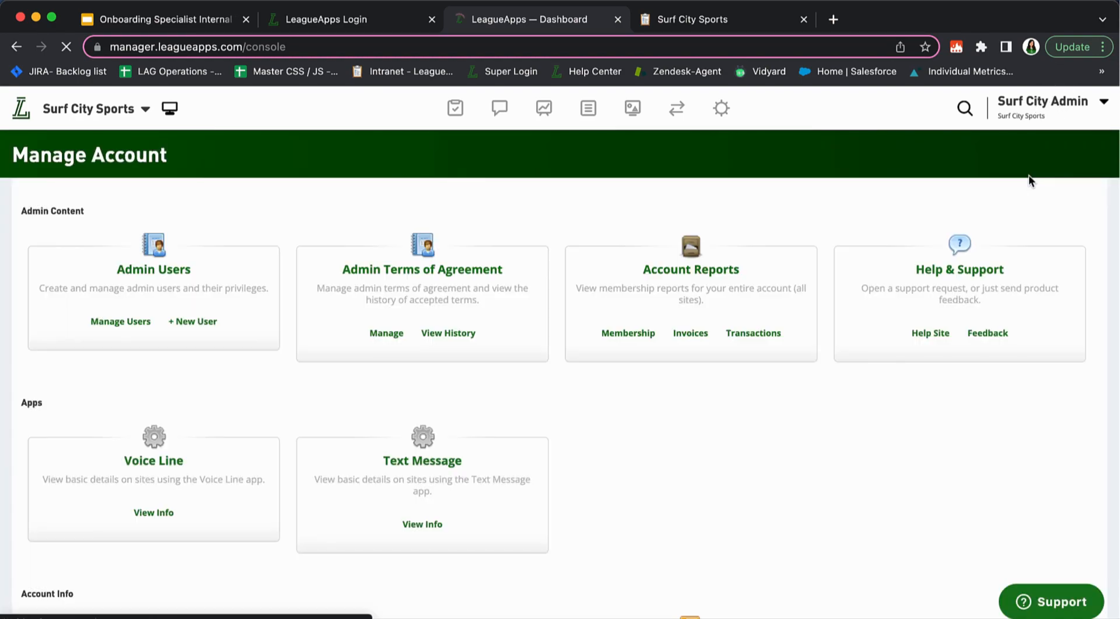
{"action": "left_click", "coordinate": [120, 321]}
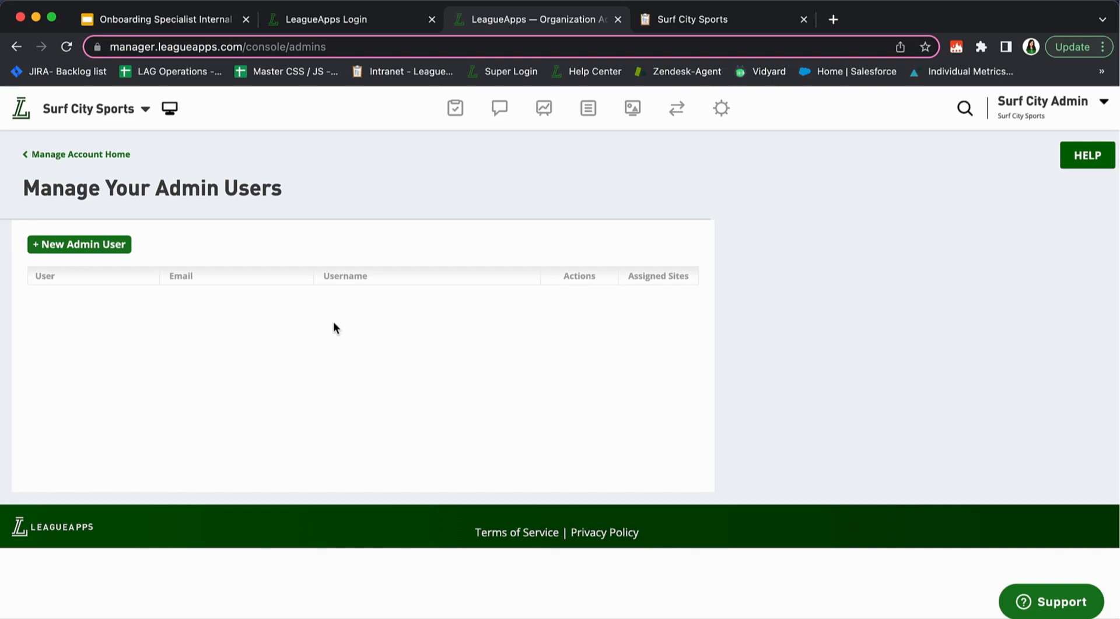
Start a new admin user and enter their first name, last name and e-mail address
{"action": "left_click", "coordinate": [101, 248]}
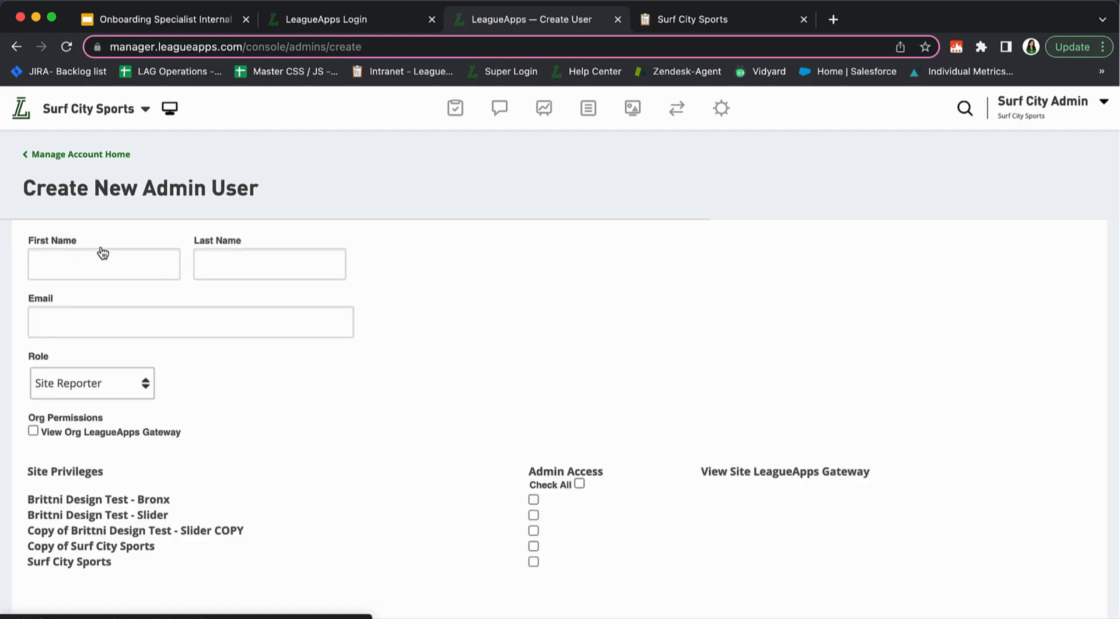
{"action": "left_click", "coordinate": [123, 264]}
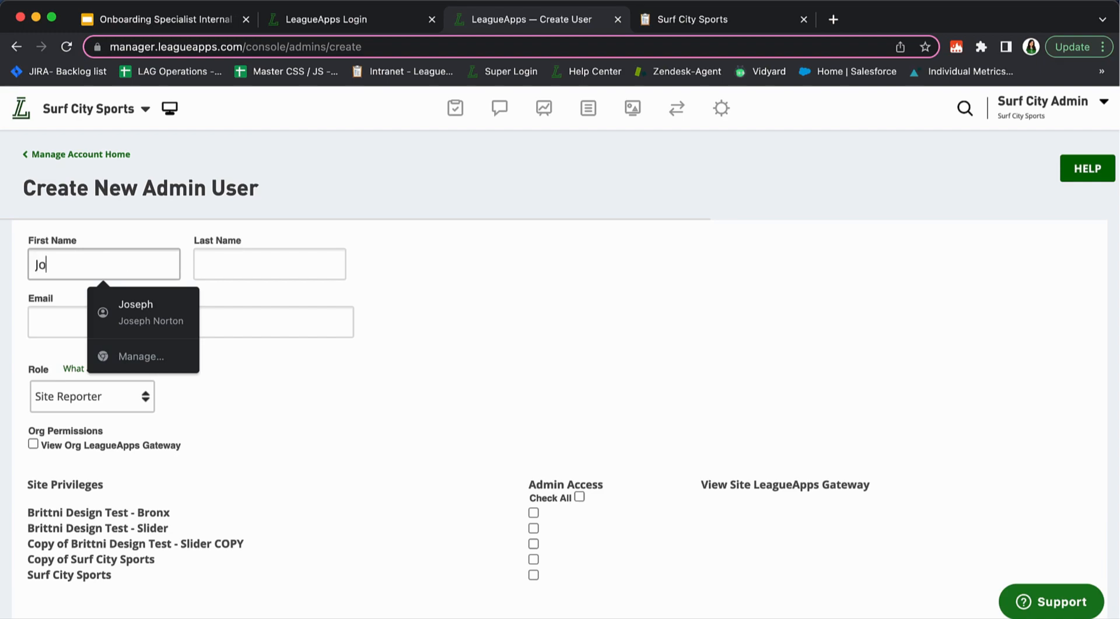
{"action": "key", "text": "Tab"}
{"action": "left_click", "coordinate": [138, 322]}
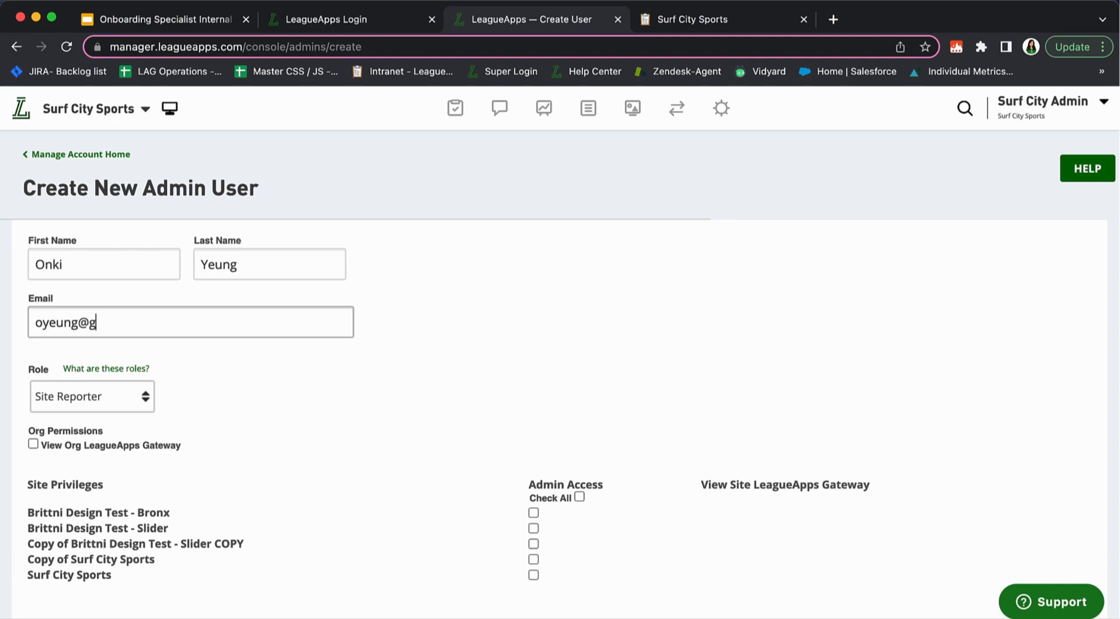
Set the new admin's role to Org Account Admin and read the roles explanation
{"action": "left_click", "coordinate": [228, 361]}
{"action": "scroll", "coordinate": [228, 362], "scroll_direction": "down", "scroll_amount": 3}
{"action": "left_click", "coordinate": [119, 315]}
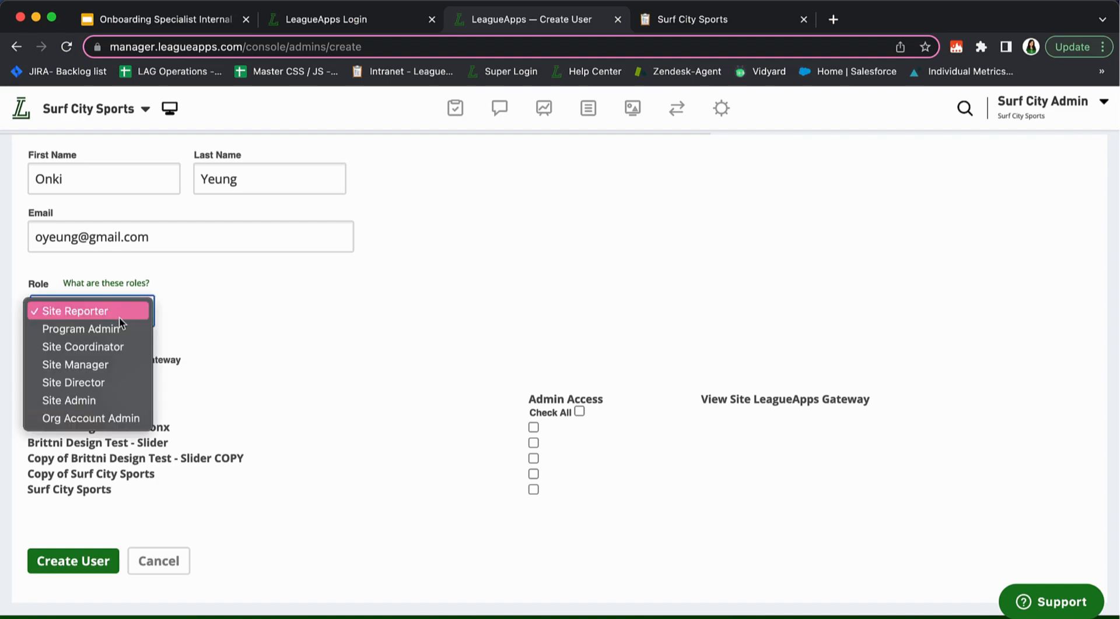
{"action": "left_click", "coordinate": [125, 417]}
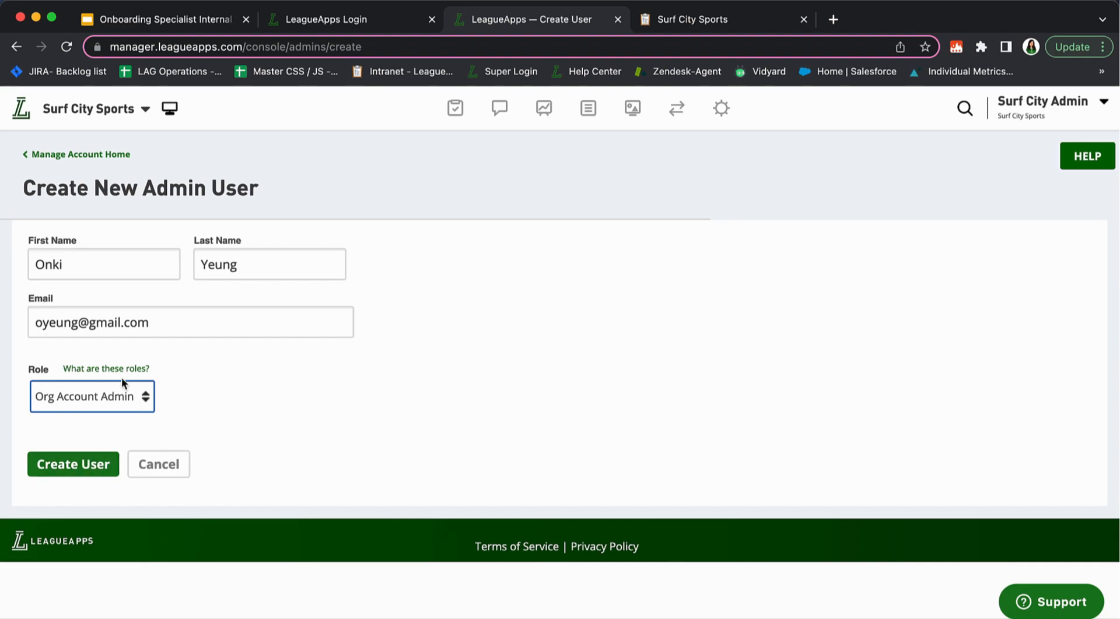
{"action": "left_click", "coordinate": [107, 368]}
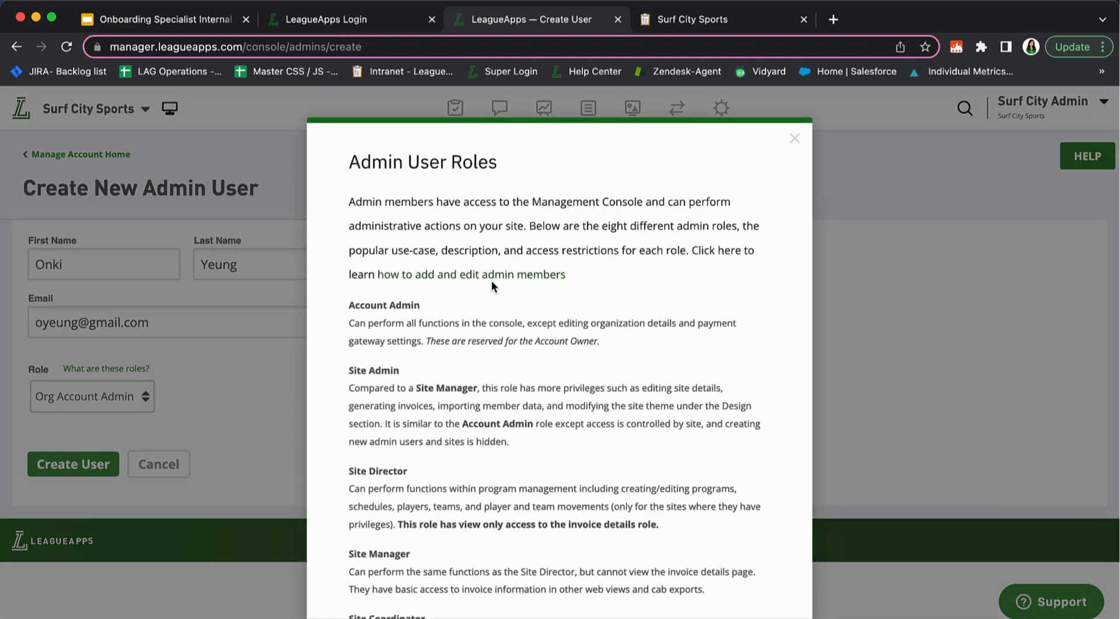
{"action": "scroll", "coordinate": [491, 281], "scroll_direction": "down", "scroll_amount": 10}
{"action": "scroll", "coordinate": [491, 281], "scroll_direction": "down", "scroll_amount": 2}
{"action": "scroll", "coordinate": [502, 284], "scroll_direction": "up", "scroll_amount": 8}
{"action": "scroll", "coordinate": [511, 287], "scroll_direction": "down", "scroll_amount": 3}
{"action": "scroll", "coordinate": [521, 343], "scroll_direction": "down", "scroll_amount": 7}
{"action": "left_click", "coordinate": [569, 567]}
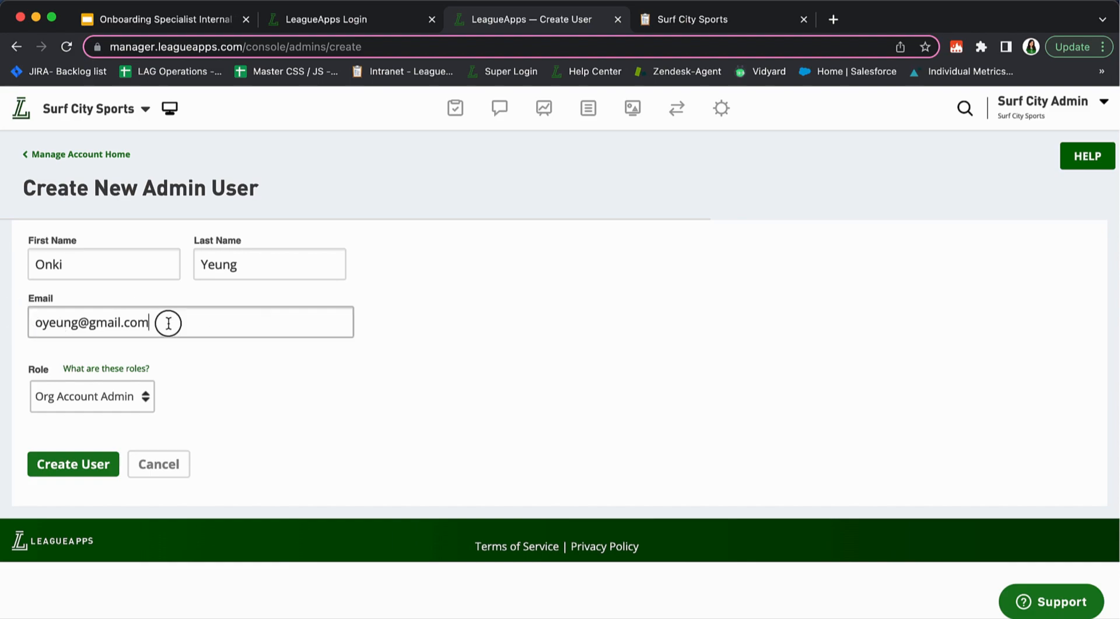
{"action": "left_click_drag", "start_coordinate": [168, 320], "coordinate": [26, 327]}
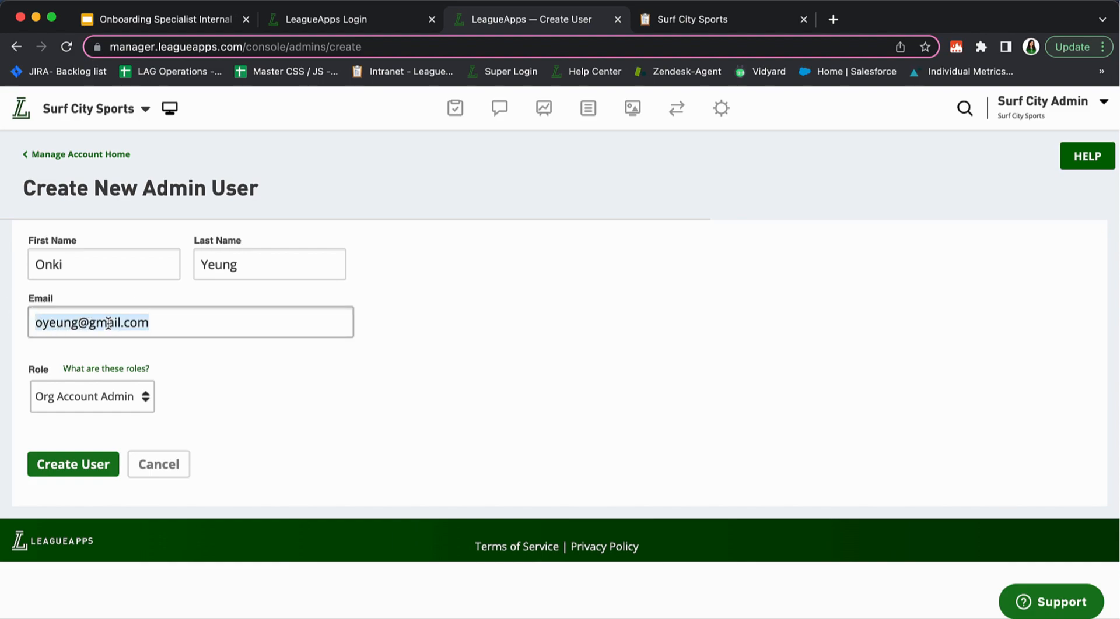
Cancel the new admin user form, then view and close the Create an Admin User help
{"action": "left_click", "coordinate": [178, 465]}
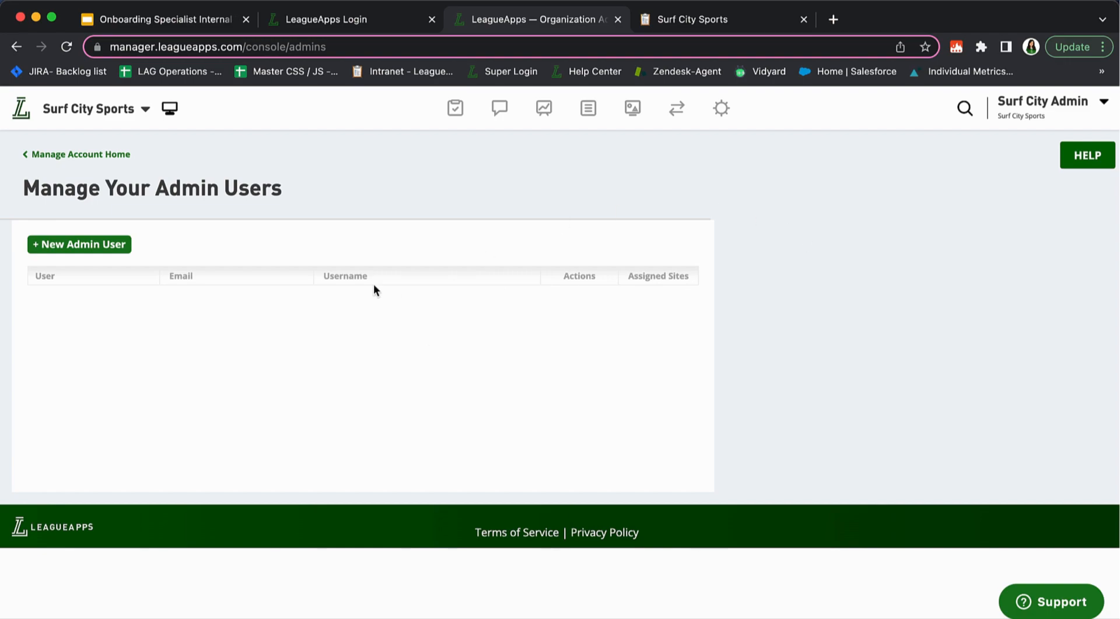
{"action": "left_click", "coordinate": [1076, 158]}
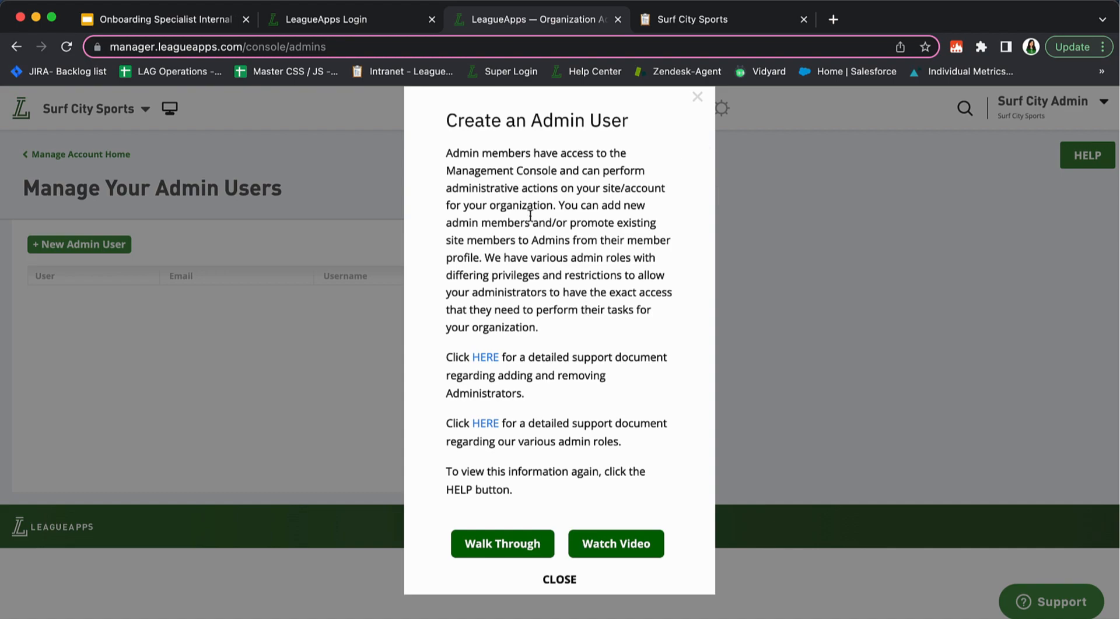
{"action": "left_click", "coordinate": [698, 96]}
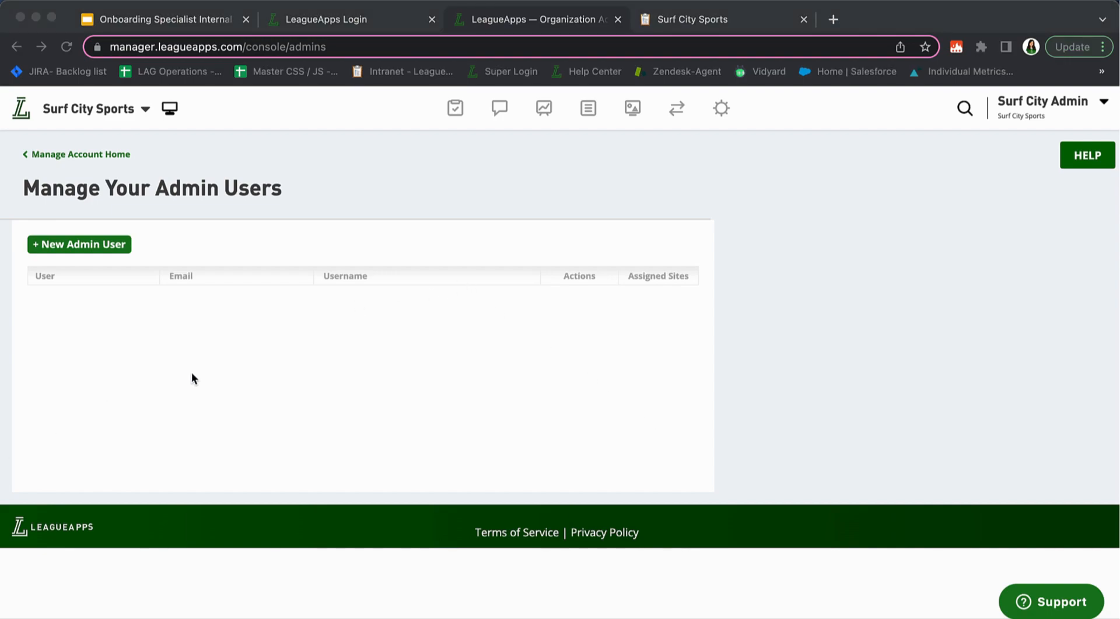
{"action": "left_click", "coordinate": [721, 111]}
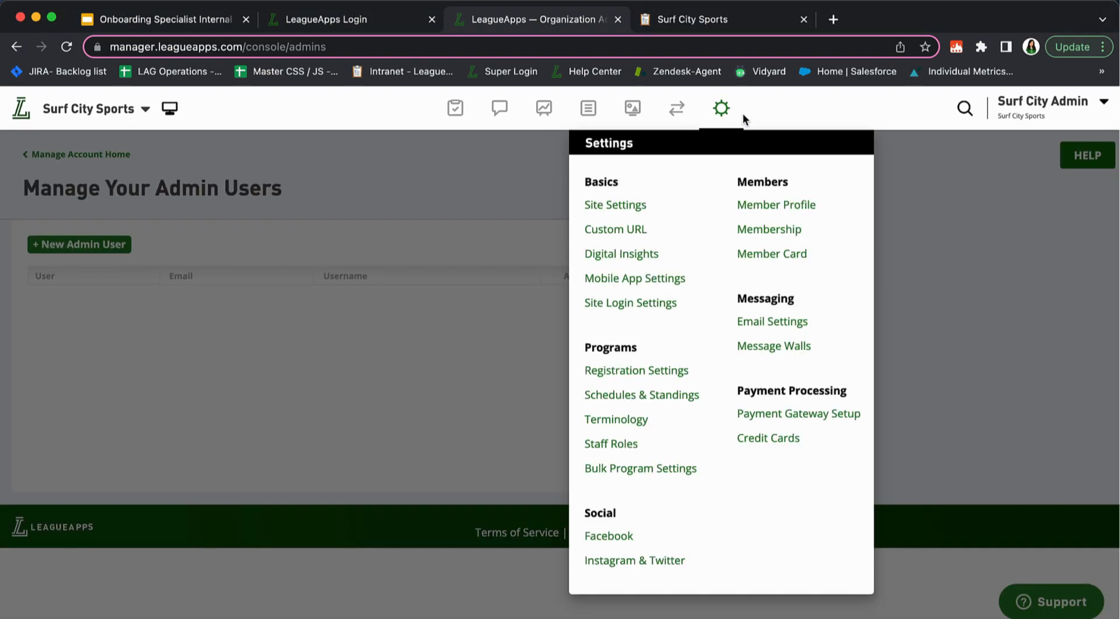
{"action": "left_click", "coordinate": [762, 207]}
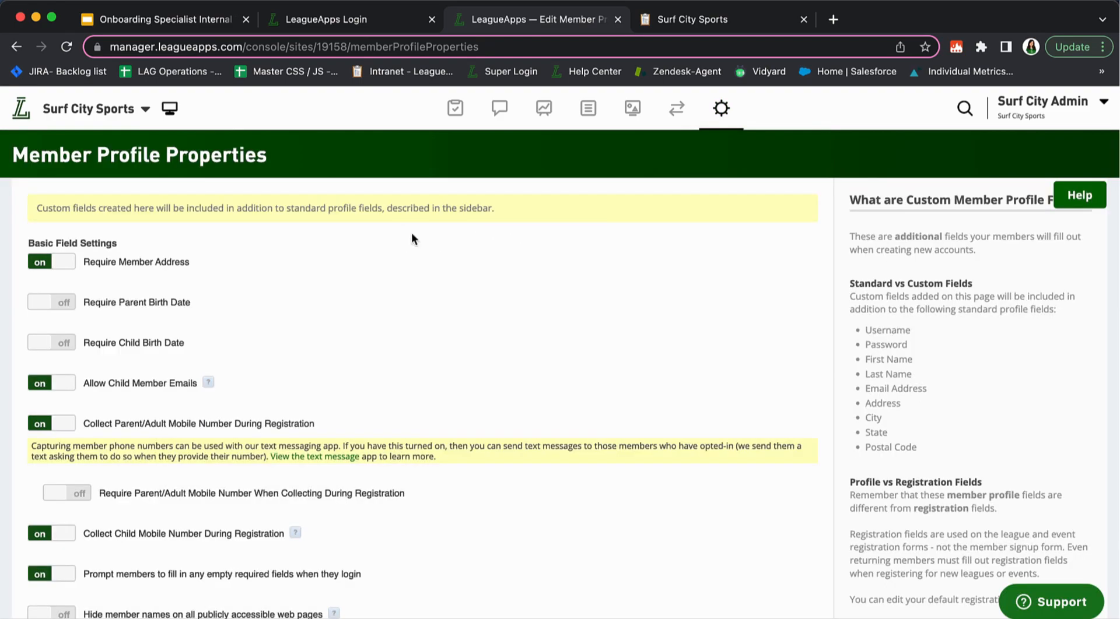
{"action": "scroll", "coordinate": [274, 231], "scroll_direction": "down", "scroll_amount": 3}
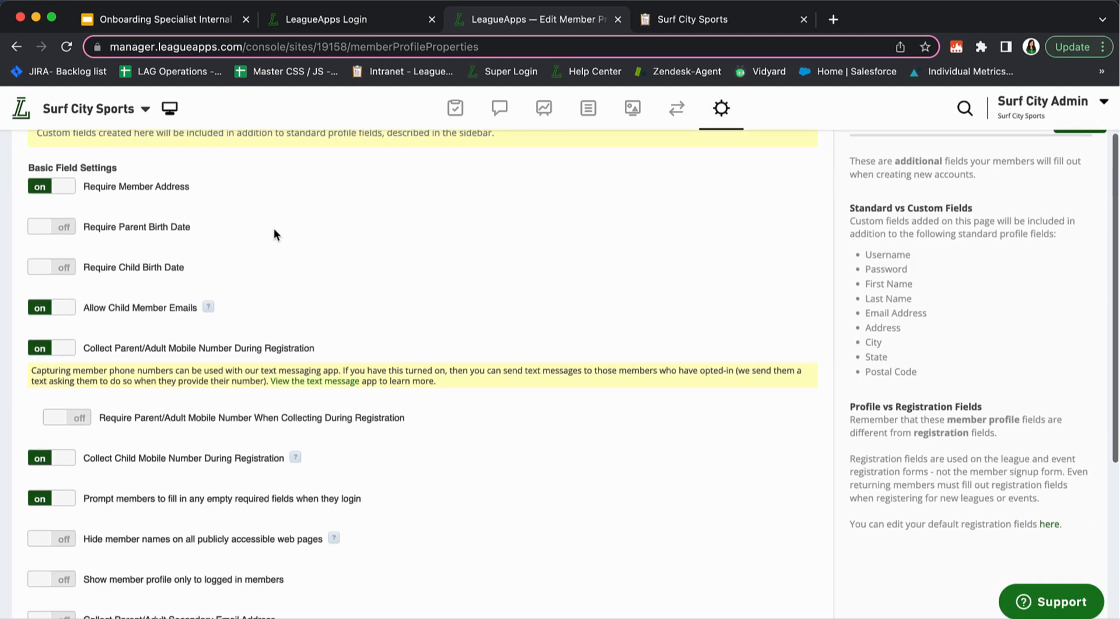
{"action": "scroll", "coordinate": [275, 230], "scroll_direction": "up", "scroll_amount": 3}
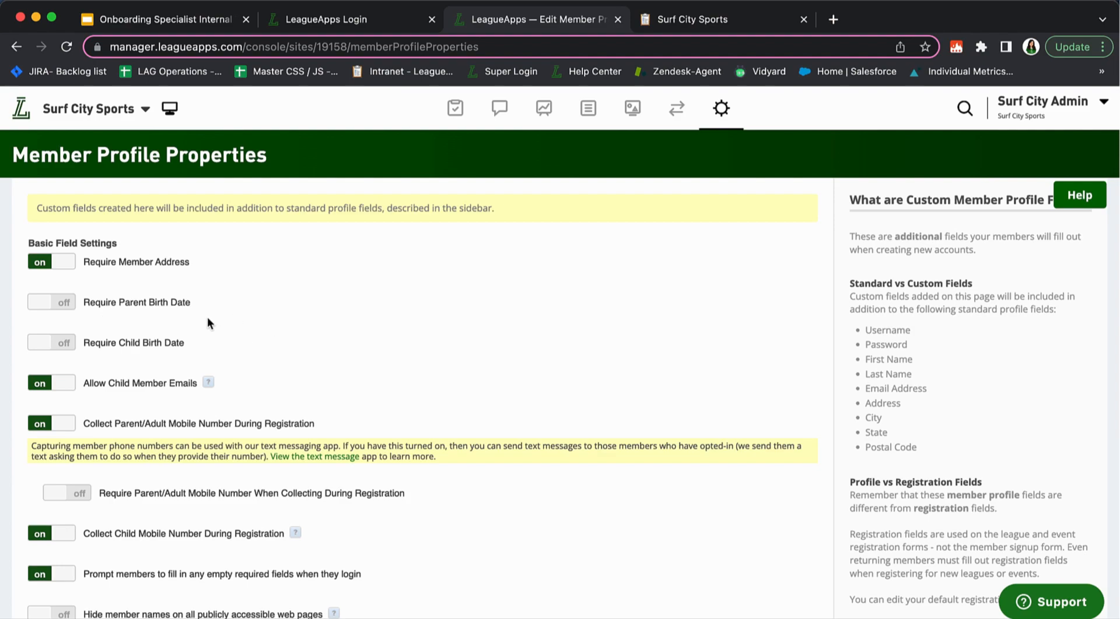
{"action": "scroll", "coordinate": [207, 318], "scroll_direction": "down", "scroll_amount": 6}
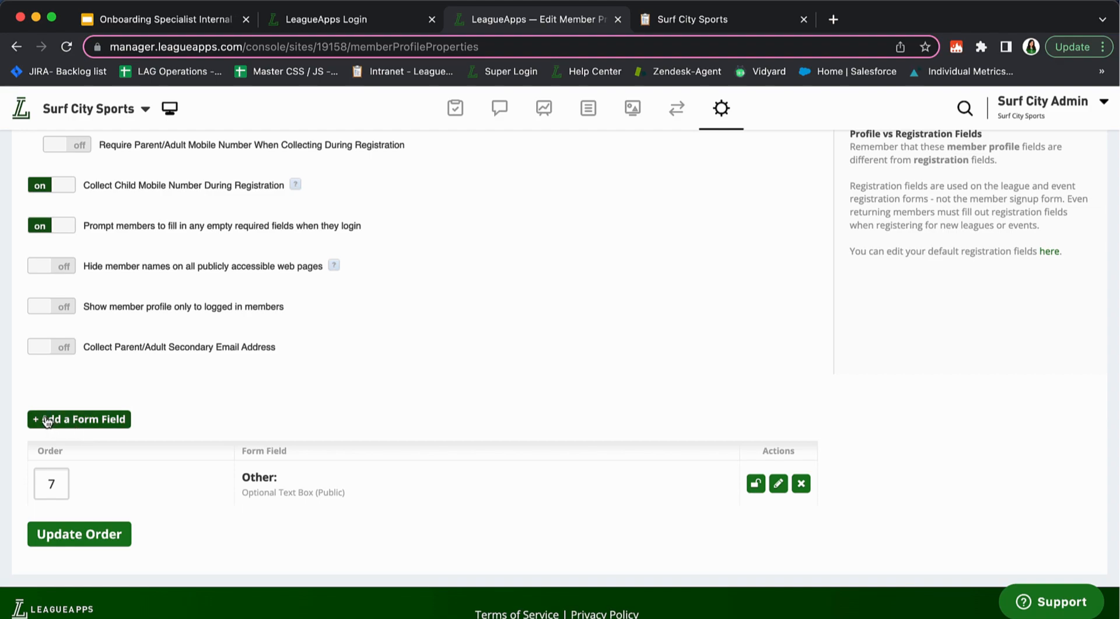
{"action": "scroll", "coordinate": [212, 447], "scroll_direction": "up", "scroll_amount": 6}
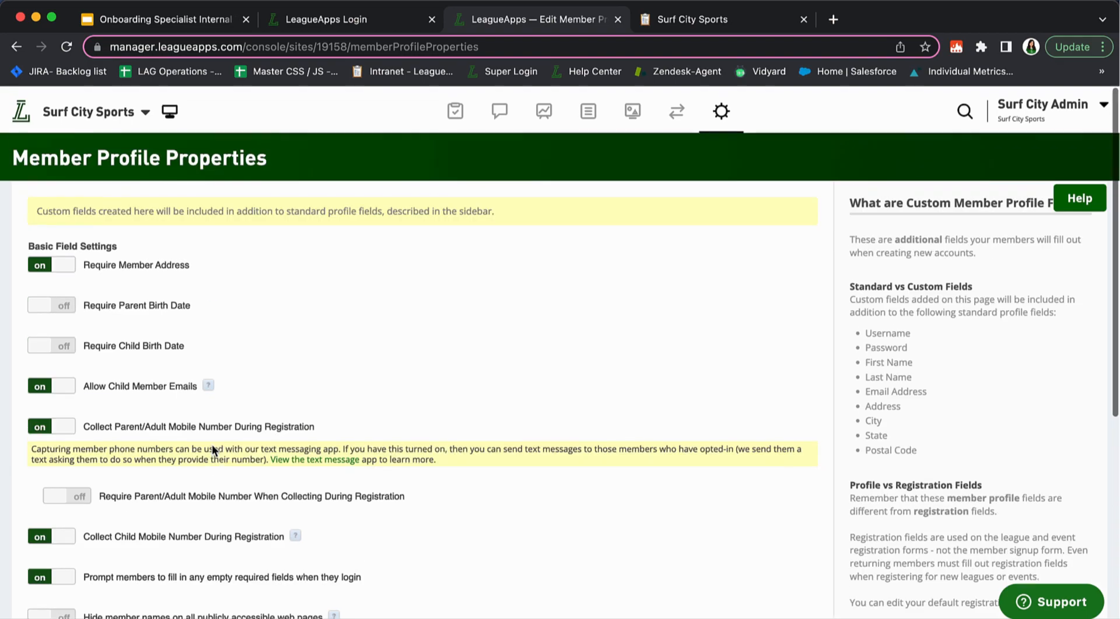
{"action": "scroll", "coordinate": [212, 447], "scroll_direction": "down", "scroll_amount": 5}
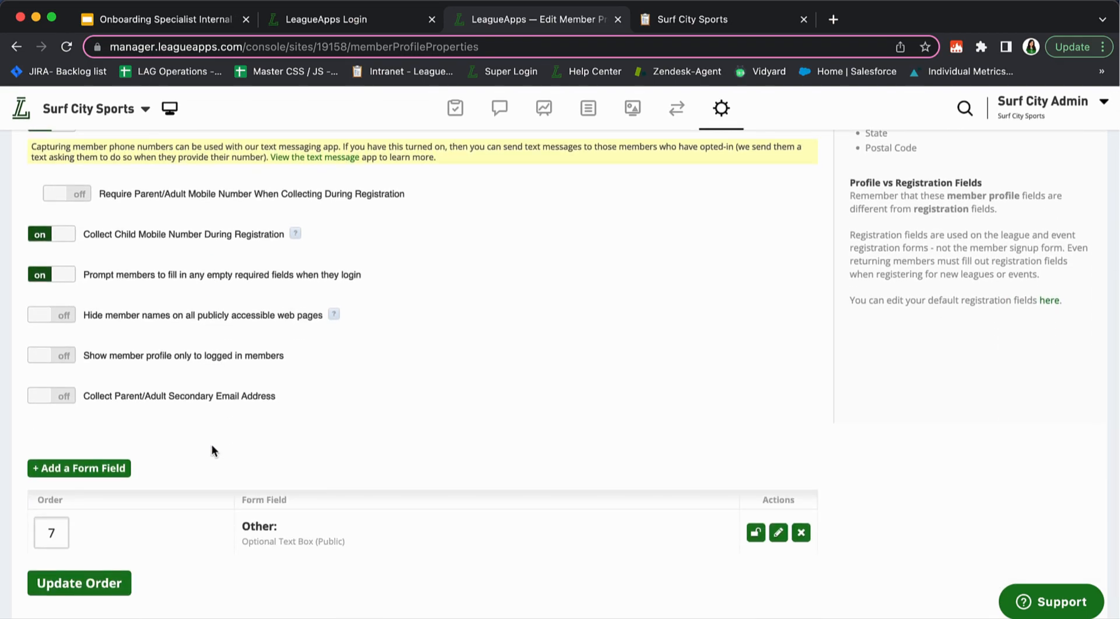
{"action": "scroll", "coordinate": [211, 444], "scroll_direction": "up", "scroll_amount": 1}
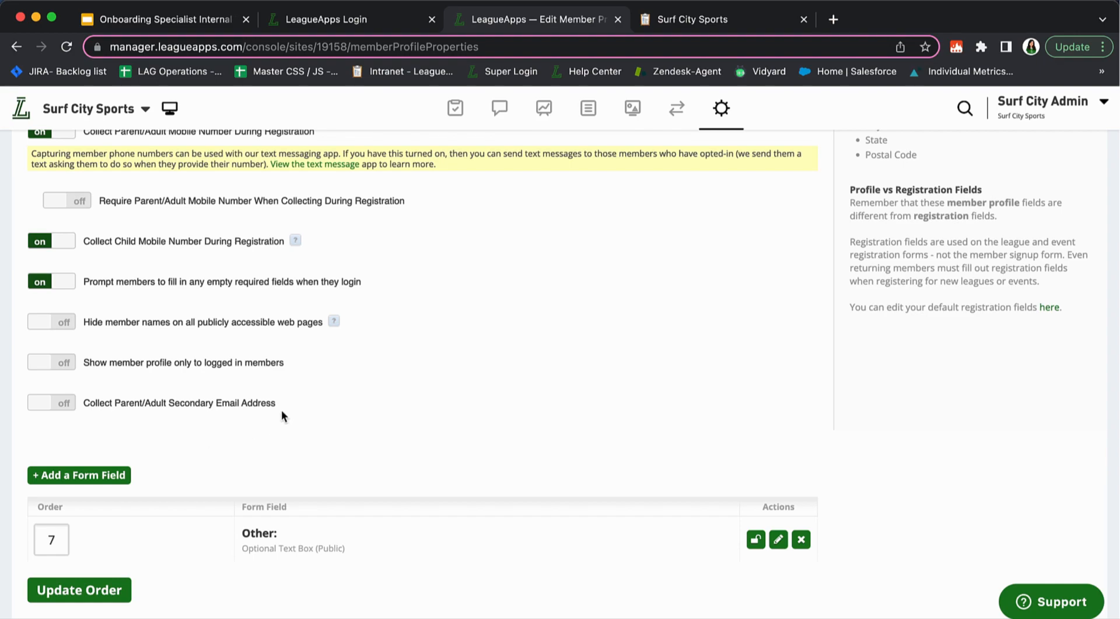
{"action": "scroll", "coordinate": [282, 412], "scroll_direction": "down", "scroll_amount": 1}
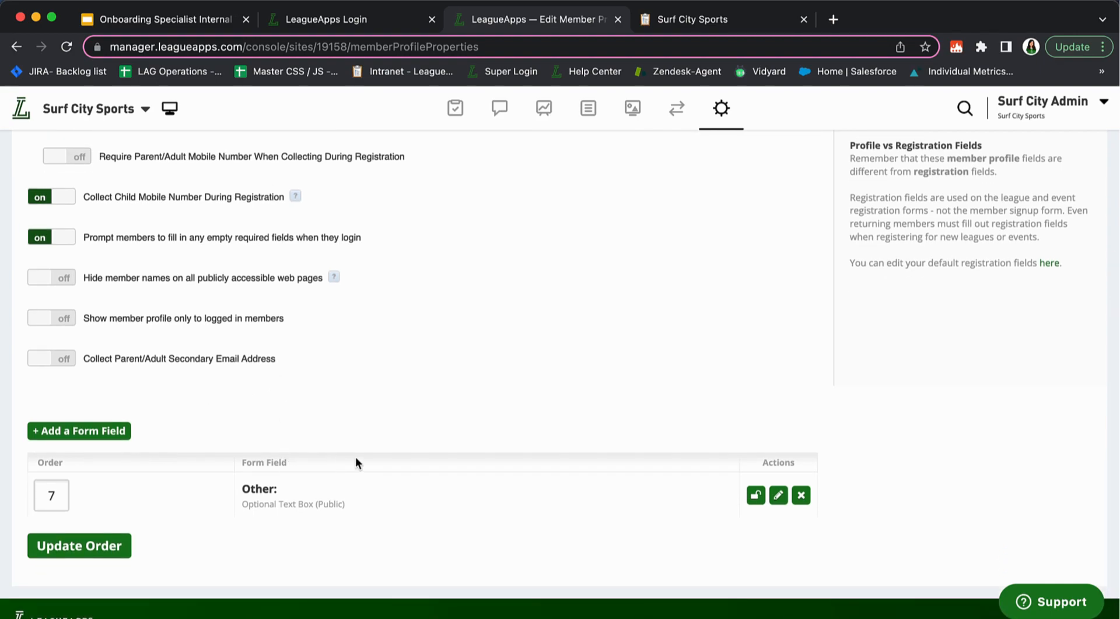
{"action": "scroll", "coordinate": [355, 456], "scroll_direction": "up", "scroll_amount": 6}
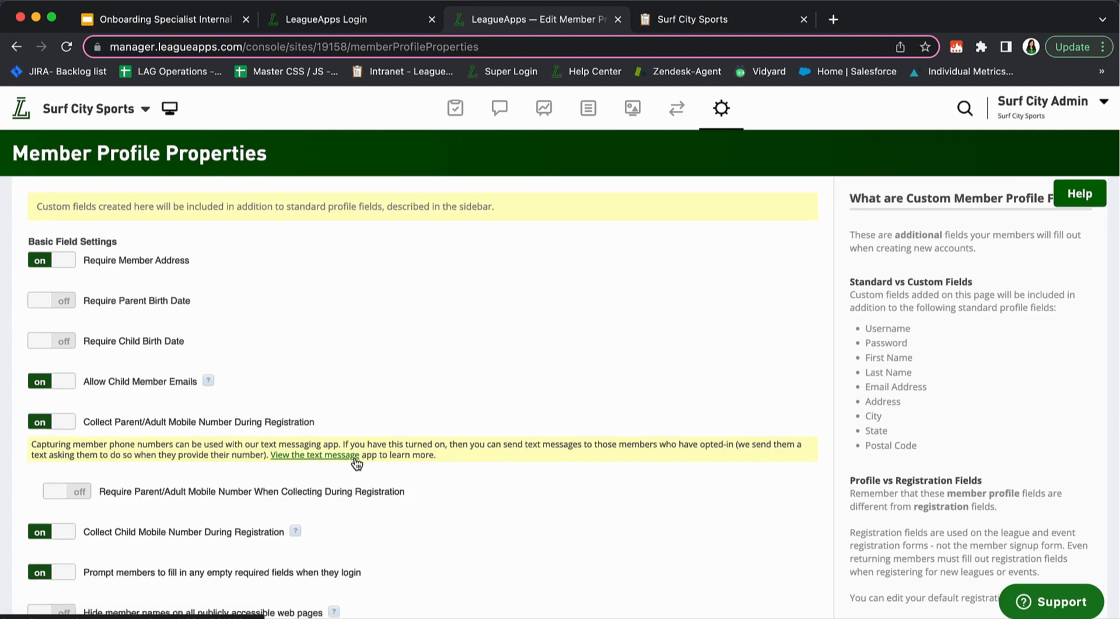
{"action": "scroll", "coordinate": [355, 463], "scroll_direction": "down", "scroll_amount": 6}
{"action": "scroll", "coordinate": [288, 519], "scroll_direction": "up", "scroll_amount": 6}
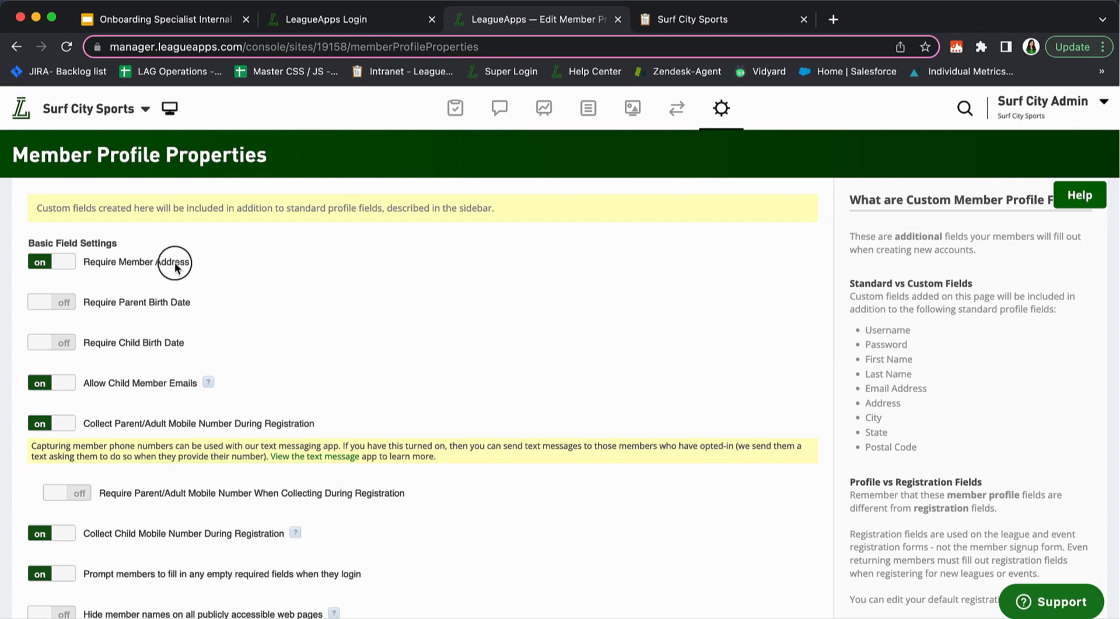
{"action": "left_click", "coordinate": [68, 265]}
{"action": "left_click", "coordinate": [68, 266]}
{"action": "scroll", "coordinate": [103, 256], "scroll_direction": "down", "scroll_amount": 1}
{"action": "scroll", "coordinate": [103, 254], "scroll_direction": "down", "scroll_amount": 3}
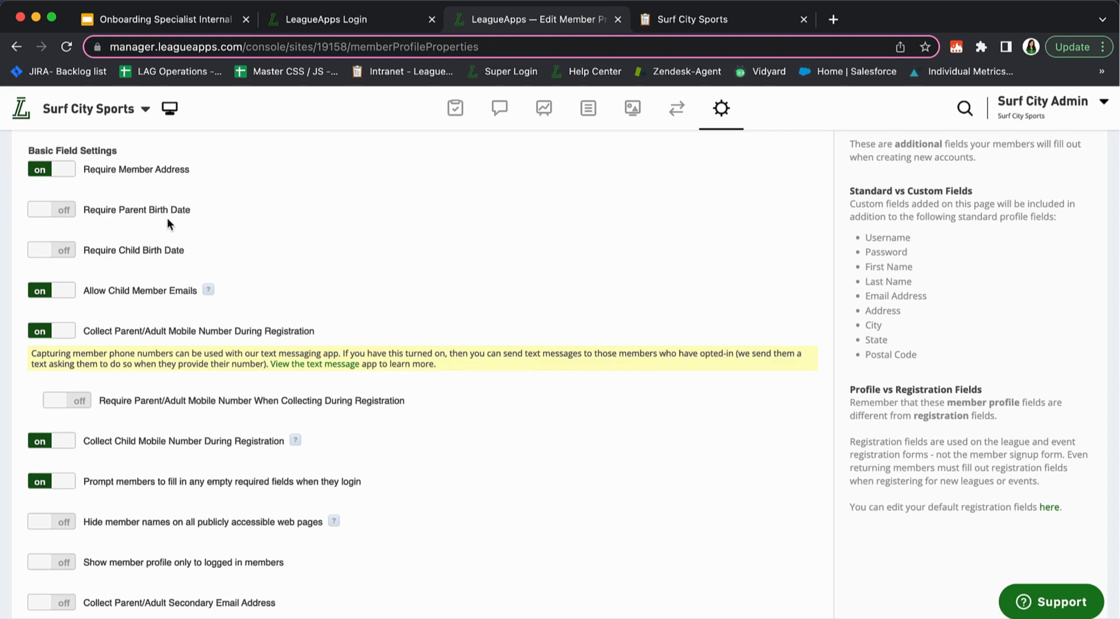
Turn on Require Child Birth Date, leaving parent birth date not required
{"action": "left_click", "coordinate": [64, 211]}
{"action": "left_click", "coordinate": [64, 212]}
{"action": "left_click", "coordinate": [64, 249]}
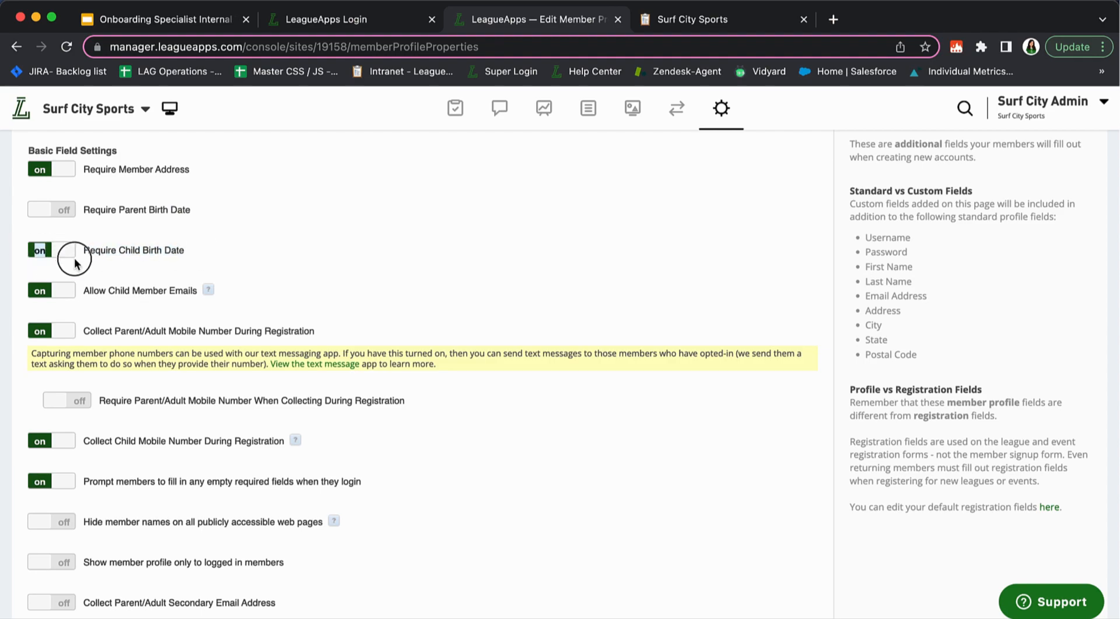
{"action": "scroll", "coordinate": [162, 262], "scroll_direction": "up", "scroll_amount": 2}
{"action": "left_click_drag", "start_coordinate": [64, 337], "coordinate": [167, 340]}
{"action": "left_click", "coordinate": [192, 339]}
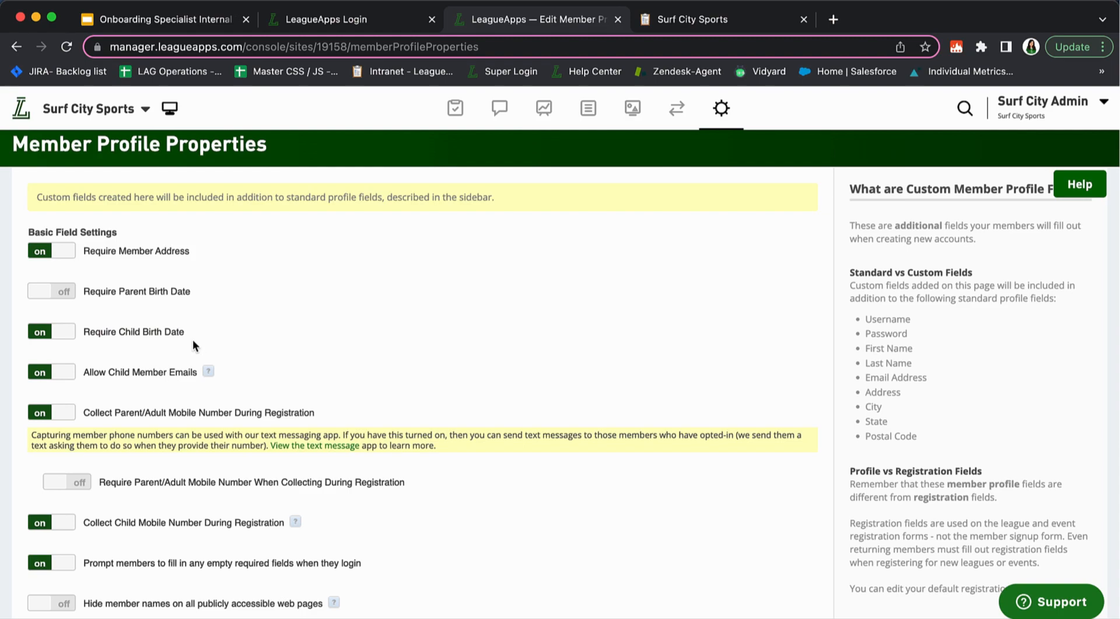
Review the child member email and parent mobile settings, keeping Allow Child Member Emails on
{"action": "scroll", "coordinate": [193, 340], "scroll_direction": "down", "scroll_amount": 2}
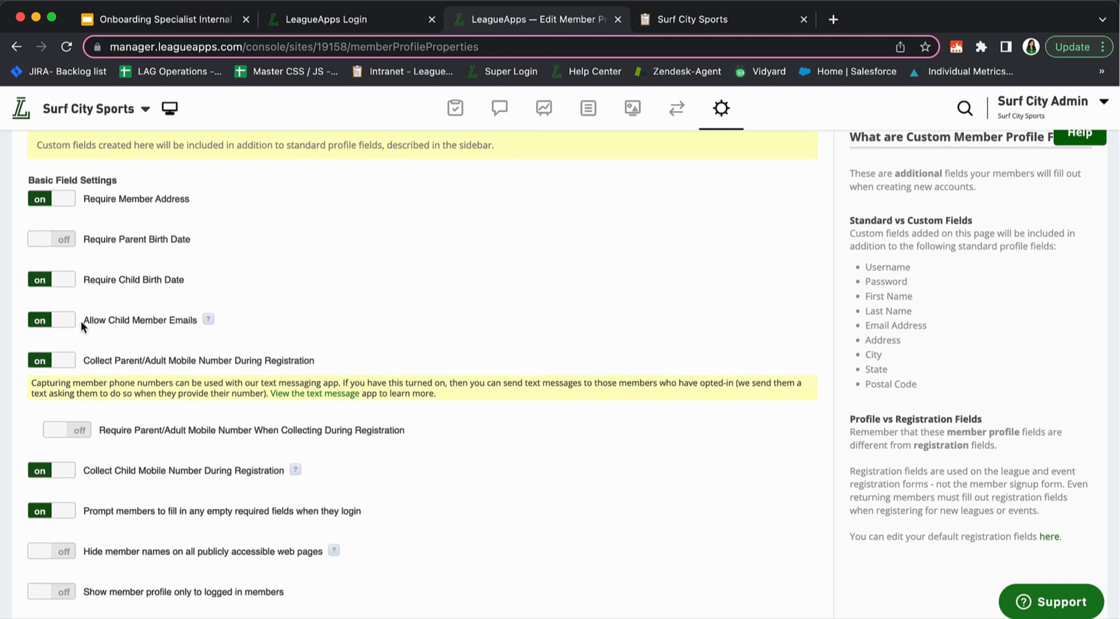
{"action": "left_click_drag", "start_coordinate": [82, 325], "coordinate": [212, 343]}
{"action": "mouse_move", "coordinate": [209, 319]}
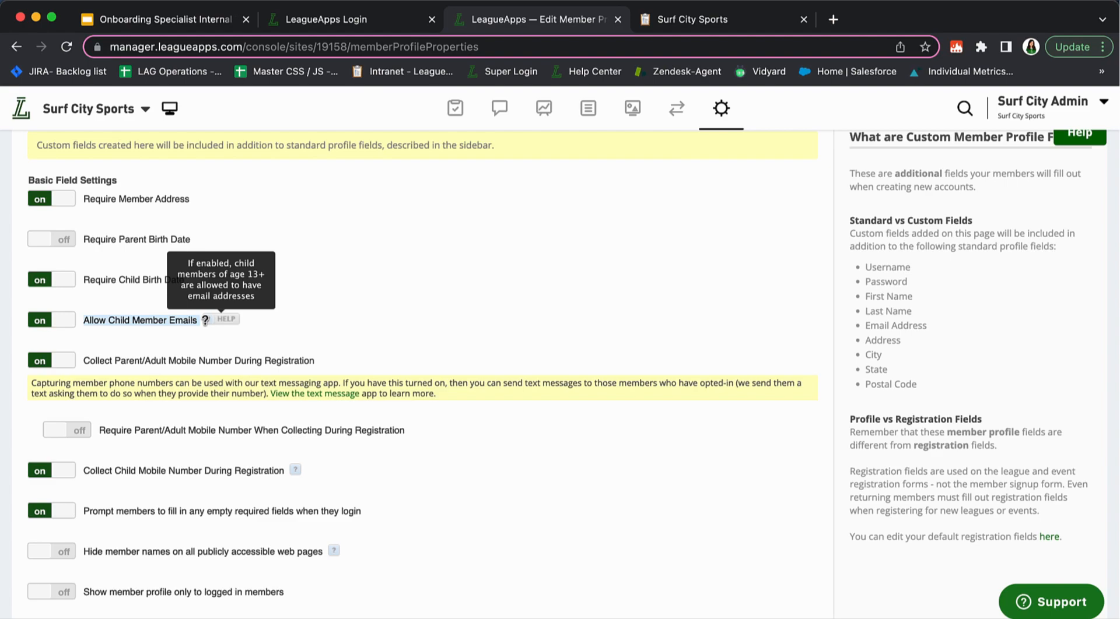
{"action": "left_click", "coordinate": [55, 325]}
{"action": "left_click", "coordinate": [56, 325]}
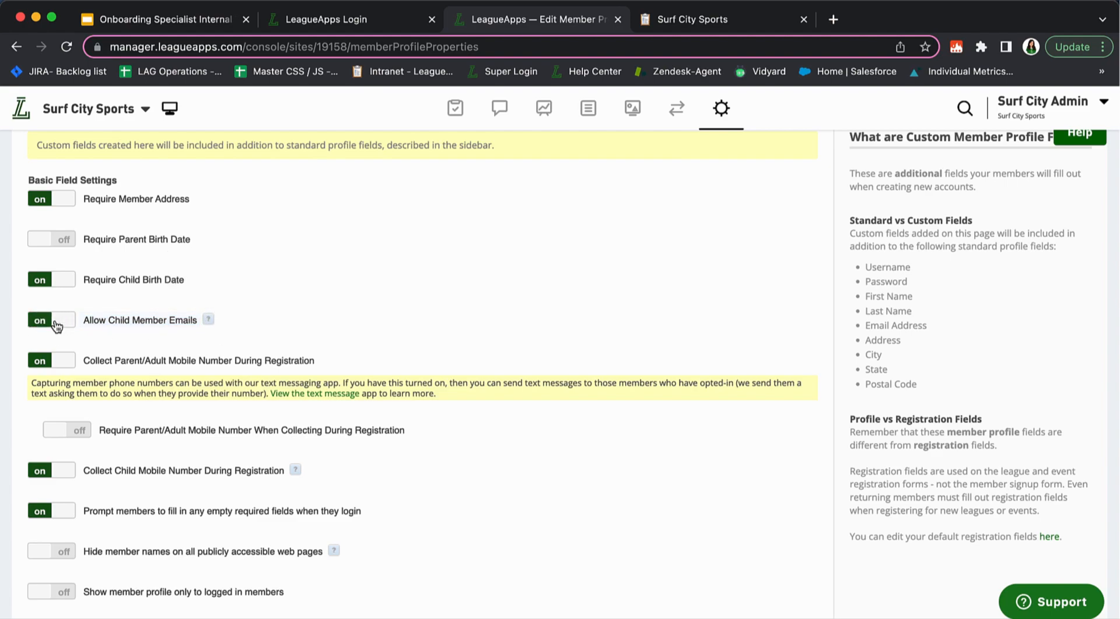
{"action": "scroll", "coordinate": [204, 351], "scroll_direction": "down", "scroll_amount": 1}
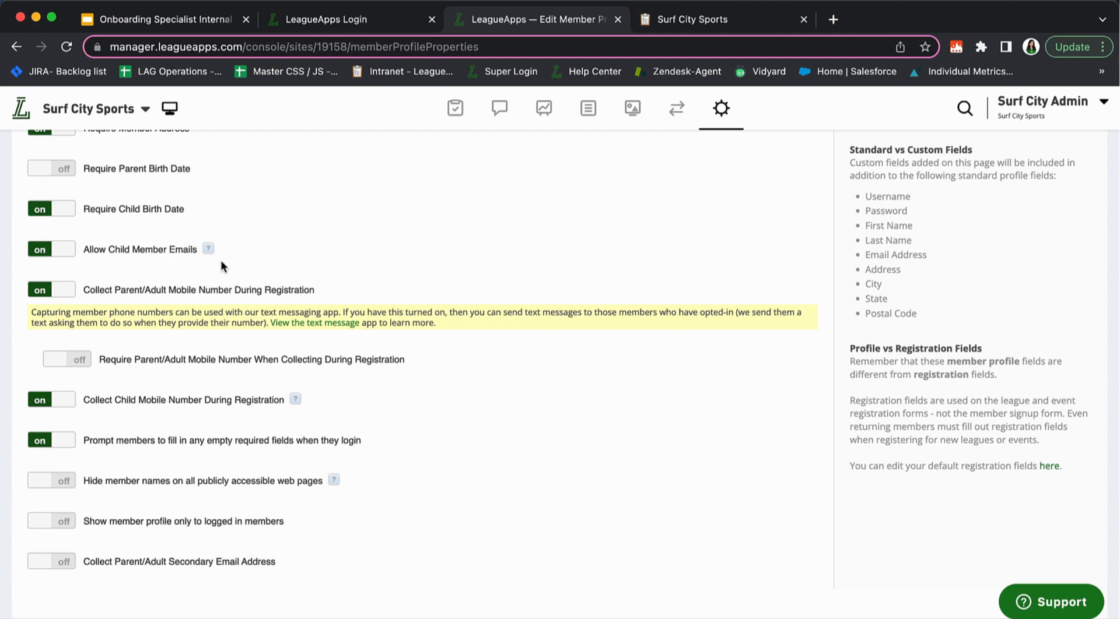
{"action": "left_click_drag", "start_coordinate": [89, 251], "coordinate": [249, 257]}
{"action": "left_click", "coordinate": [251, 257]}
{"action": "scroll", "coordinate": [251, 257], "scroll_direction": "down", "scroll_amount": 1}
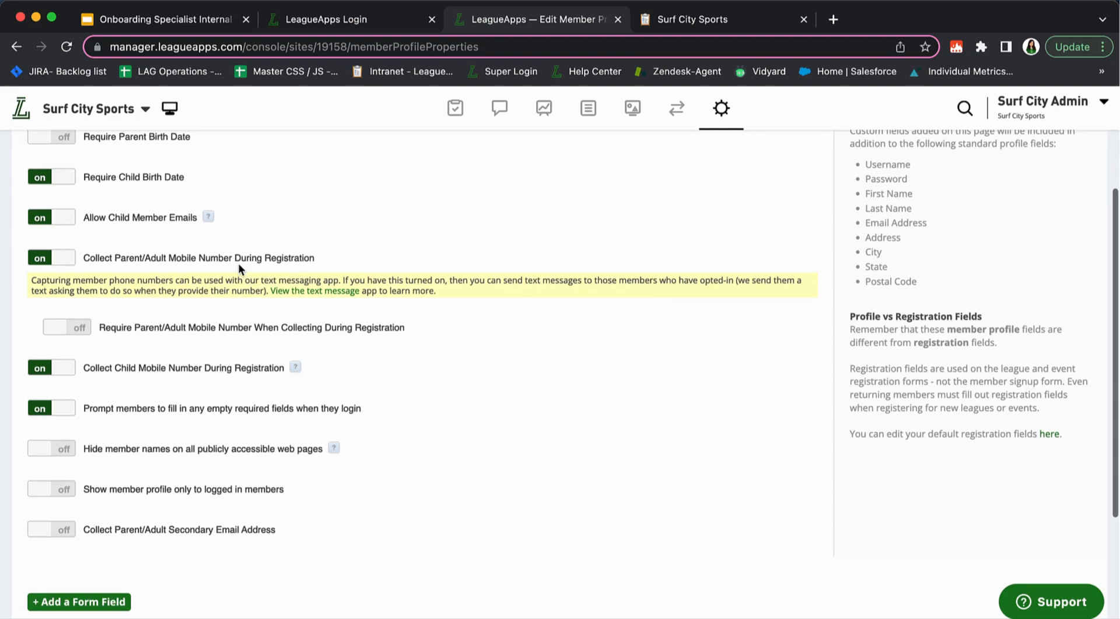
{"action": "left_click_drag", "start_coordinate": [85, 258], "coordinate": [314, 264]}
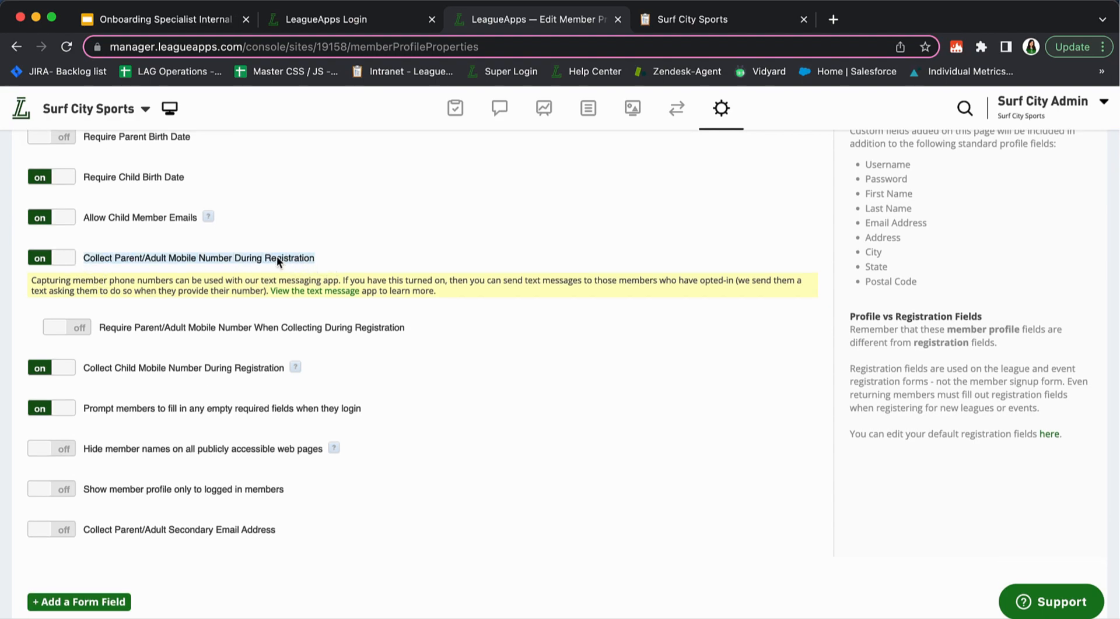
{"action": "left_click_drag", "start_coordinate": [124, 280], "coordinate": [186, 327]}
{"action": "left_click", "coordinate": [153, 278]}
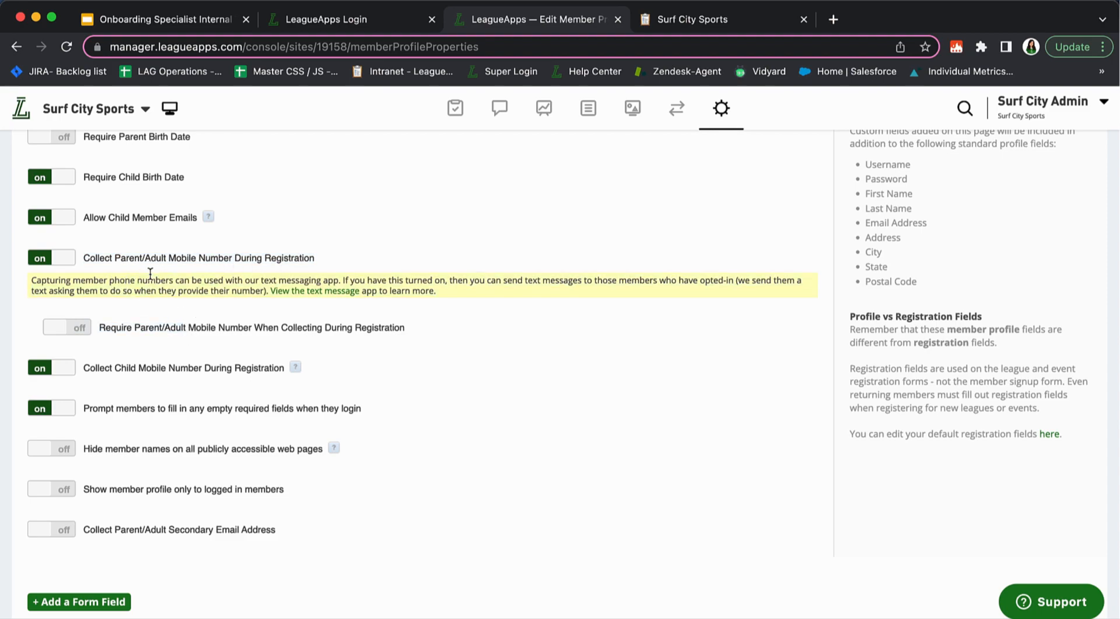
{"action": "scroll", "coordinate": [111, 277], "scroll_direction": "down", "scroll_amount": 2}
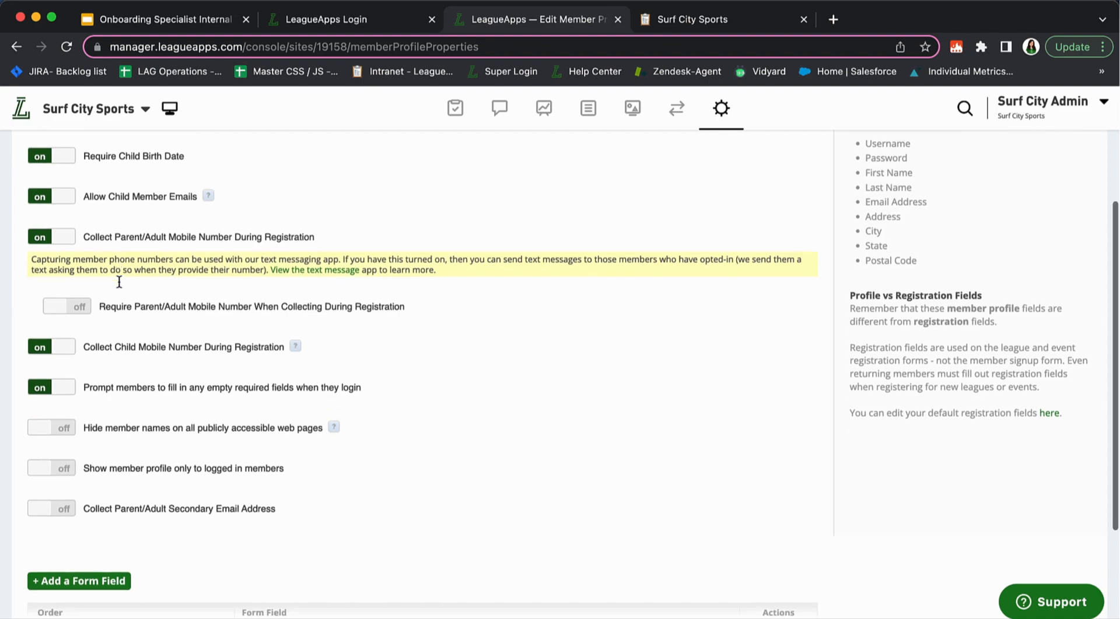
{"action": "scroll", "coordinate": [154, 265], "scroll_direction": "down", "scroll_amount": 1}
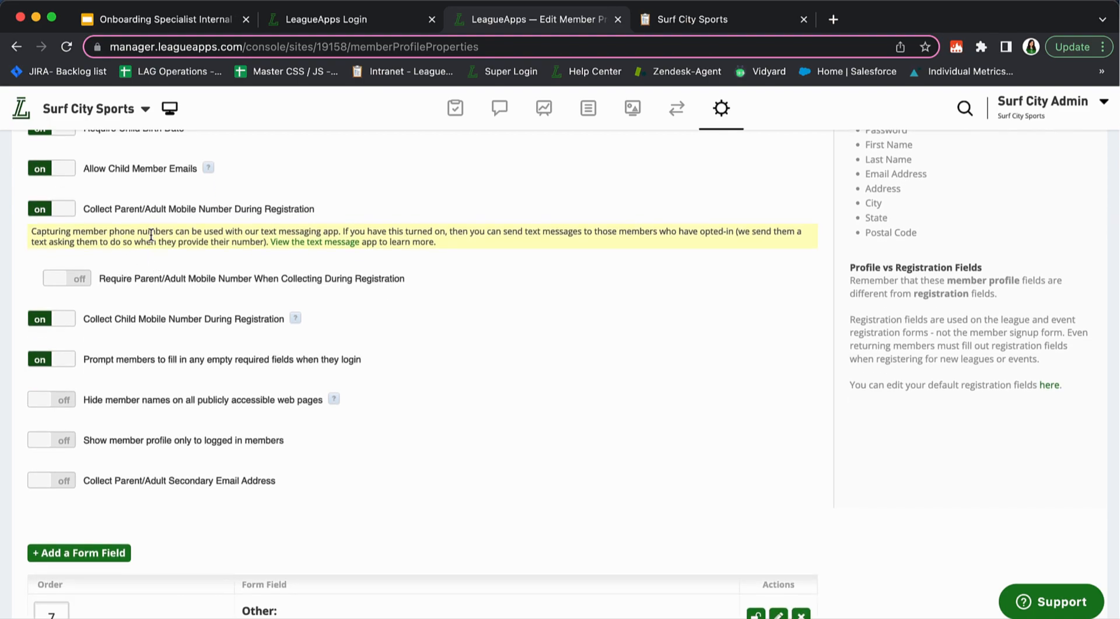
Switch off Collect Child Mobile Number During Registration, leaving parent mobile numbers not required
{"action": "left_click", "coordinate": [85, 284]}
{"action": "left_click", "coordinate": [84, 285]}
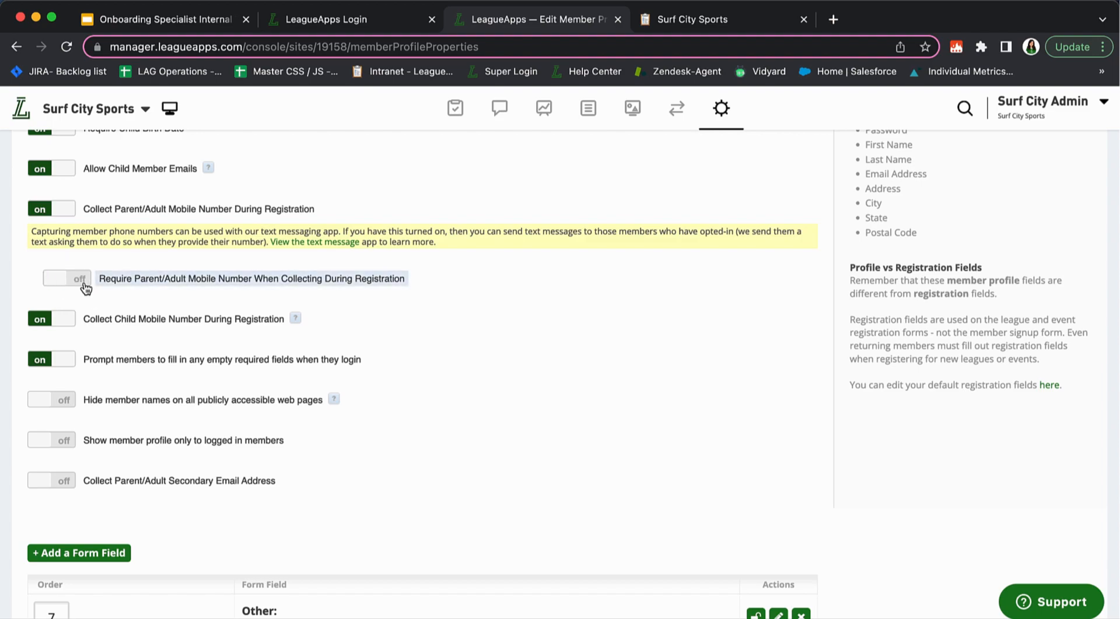
{"action": "left_click", "coordinate": [78, 283]}
{"action": "left_click", "coordinate": [78, 283]}
{"action": "left_click_drag", "start_coordinate": [285, 320], "coordinate": [110, 330]}
{"action": "double_click", "coordinate": [115, 320]}
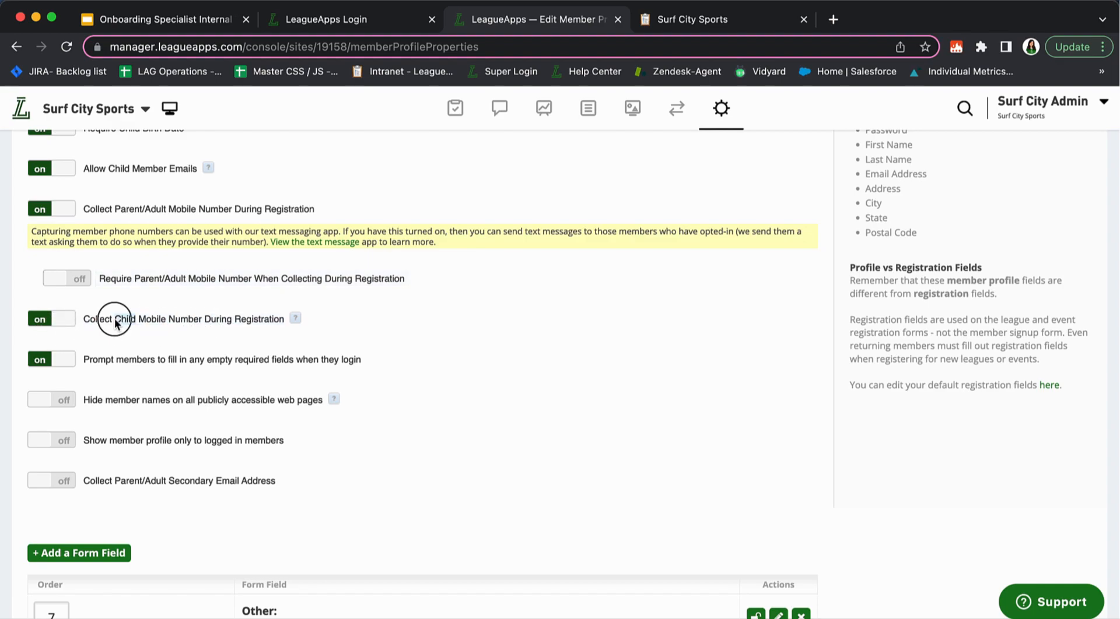
{"action": "left_click", "coordinate": [54, 323]}
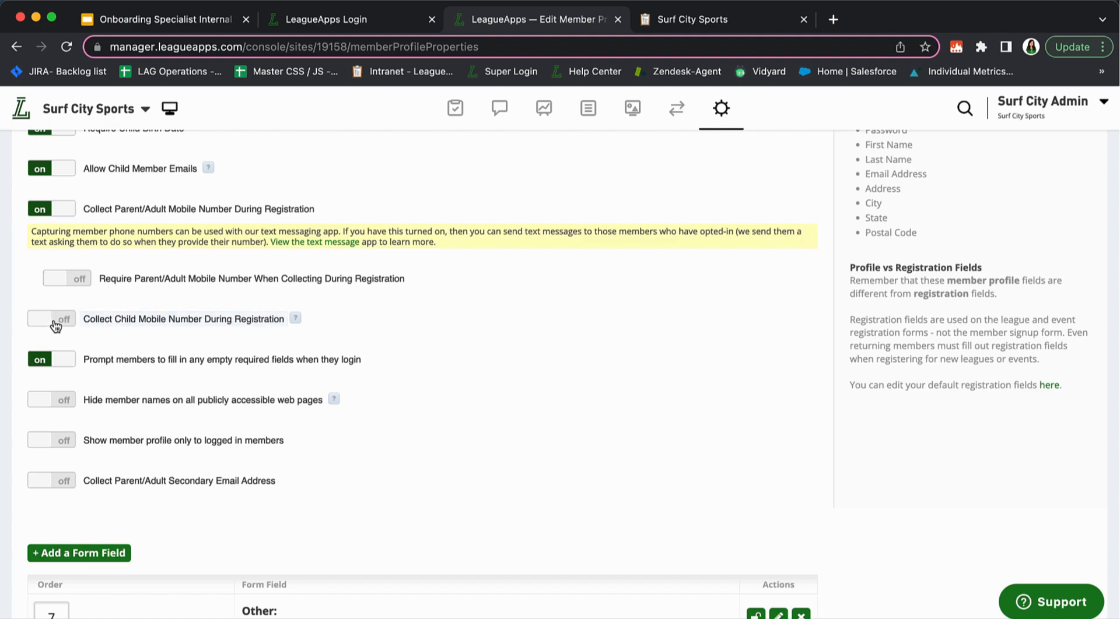
{"action": "scroll", "coordinate": [138, 376], "scroll_direction": "down", "scroll_amount": 4}
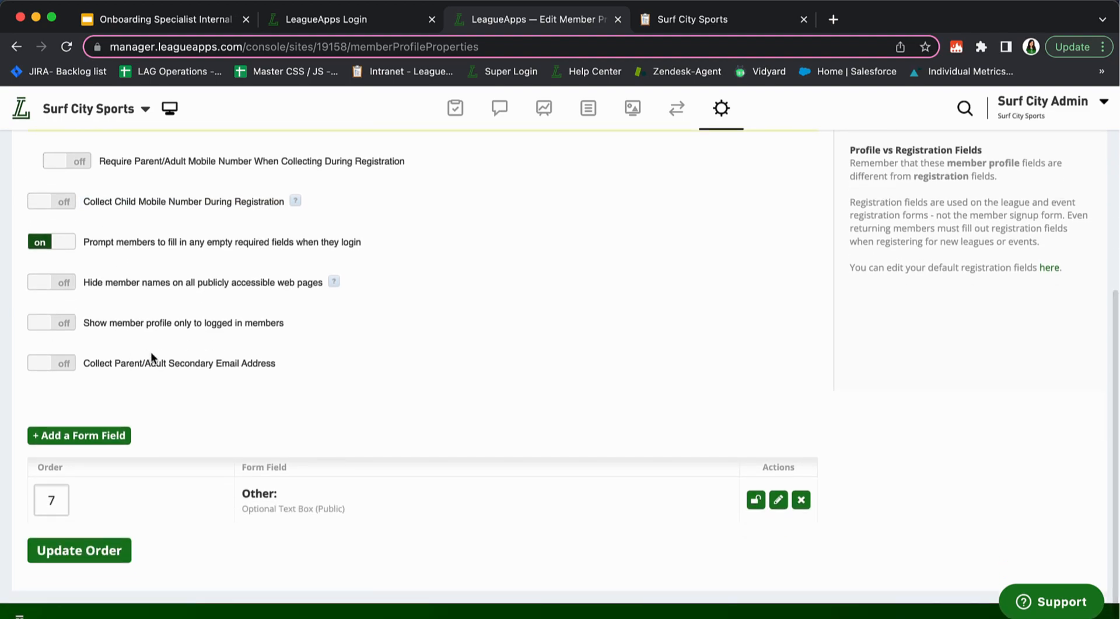
Review the hide member names and secondary email settings, then start a new member profile field
{"action": "scroll", "coordinate": [134, 358], "scroll_direction": "up", "scroll_amount": 4}
{"action": "mouse_move", "coordinate": [81, 358]}
{"action": "left_mouse_down"}
{"action": "mouse_move", "coordinate": [348, 357]}
{"action": "mouse_move", "coordinate": [94, 363]}
{"action": "left_mouse_up"}
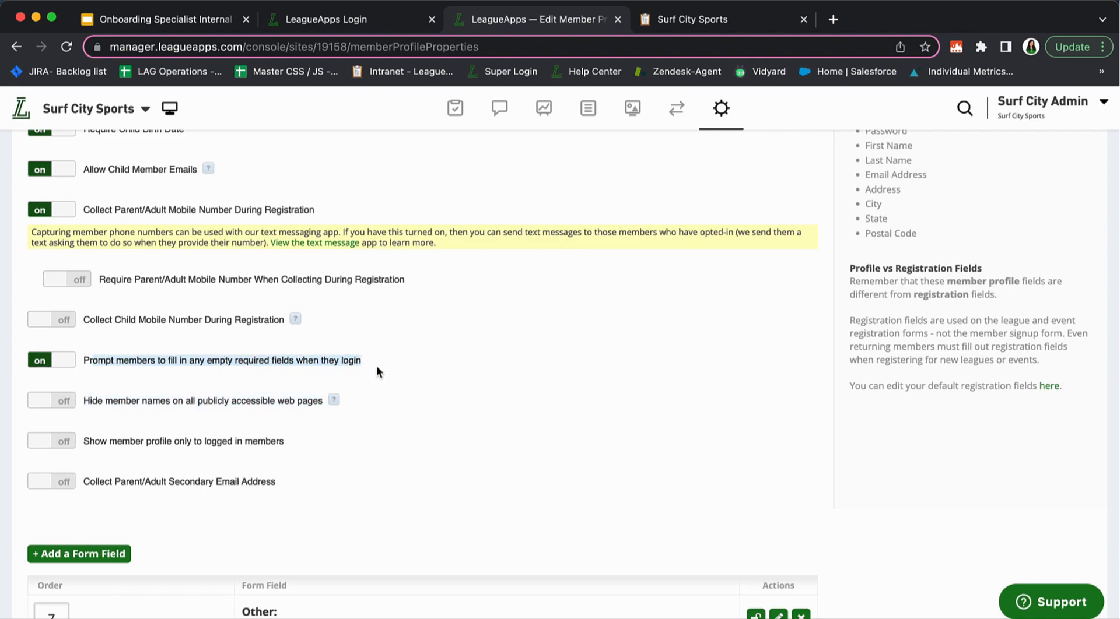
{"action": "left_click", "coordinate": [128, 362]}
{"action": "scroll", "coordinate": [127, 362], "scroll_direction": "down", "scroll_amount": 4}
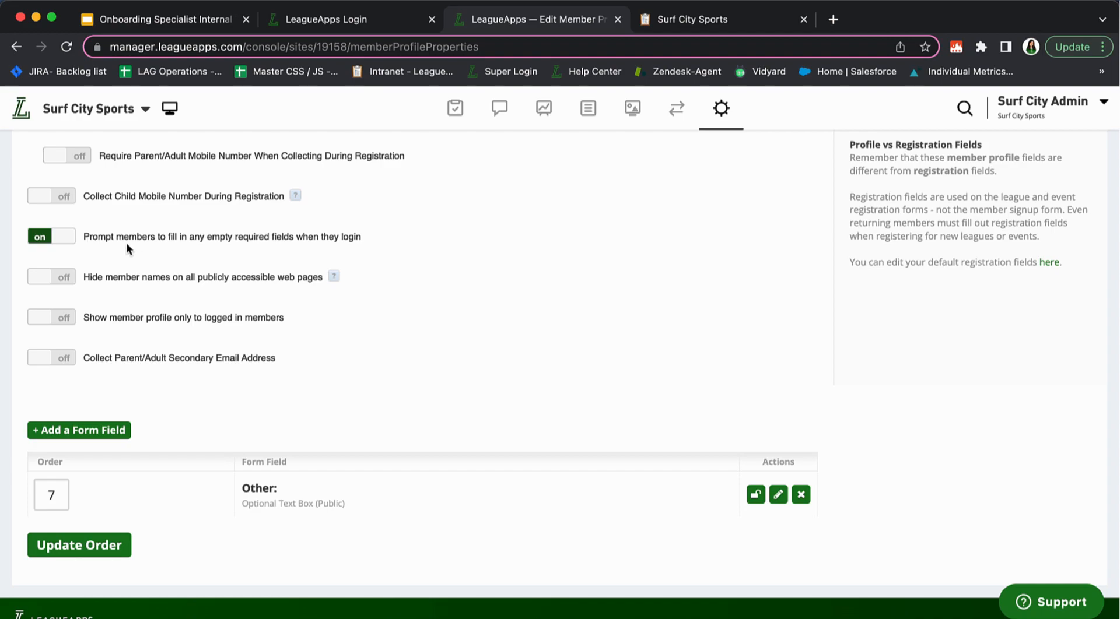
{"action": "scroll", "coordinate": [306, 513], "scroll_direction": "down", "scroll_amount": 1}
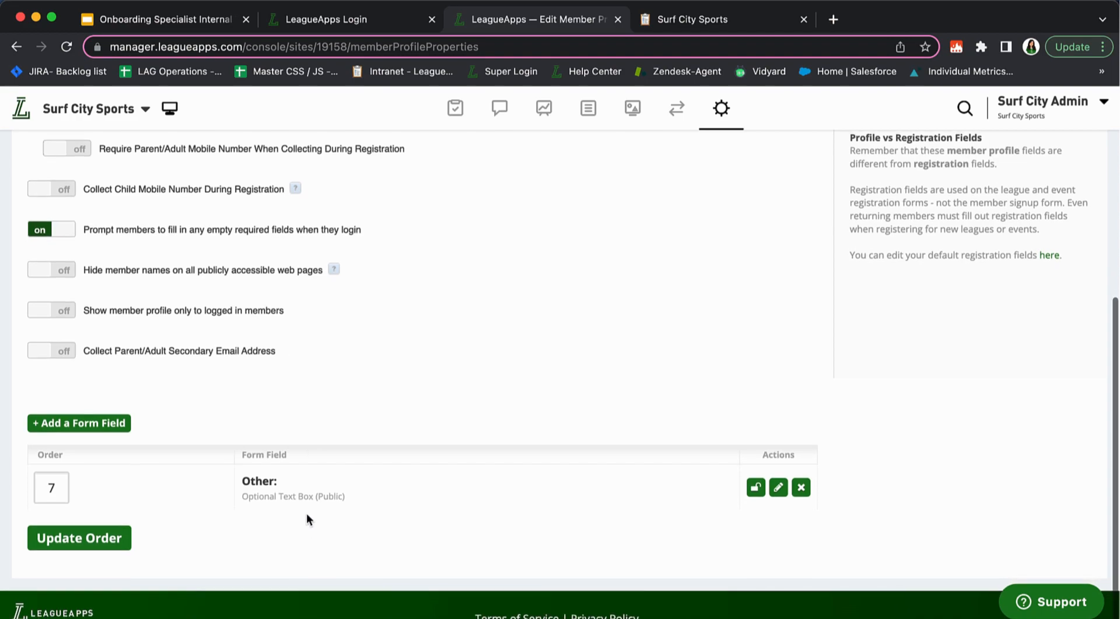
{"action": "scroll", "coordinate": [306, 514], "scroll_direction": "up", "scroll_amount": 5}
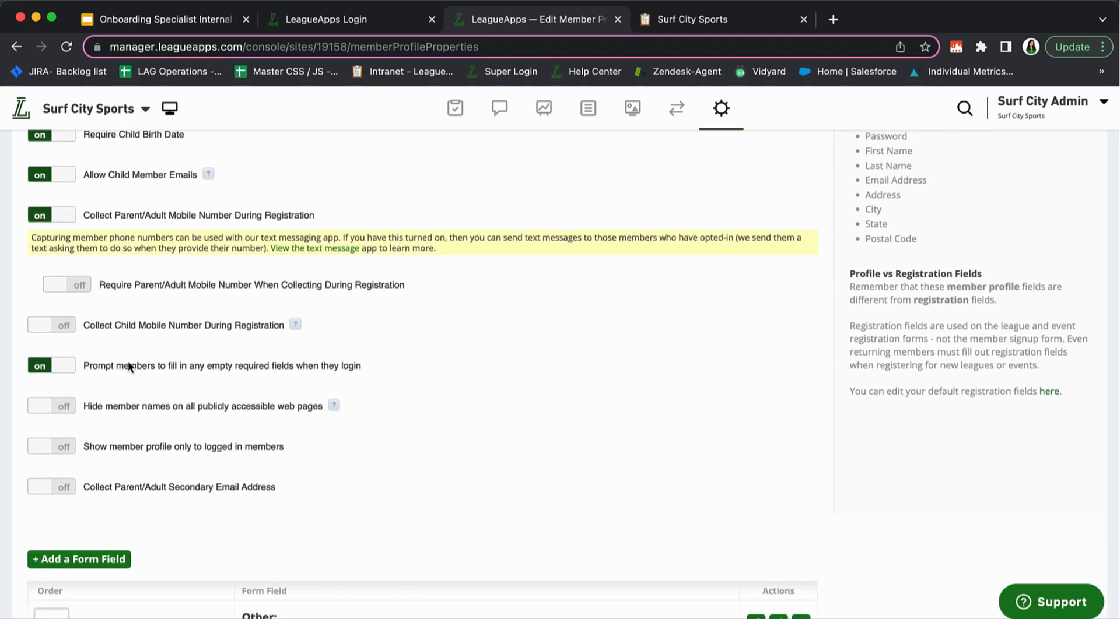
{"action": "scroll", "coordinate": [402, 496], "scroll_direction": "down", "scroll_amount": 3}
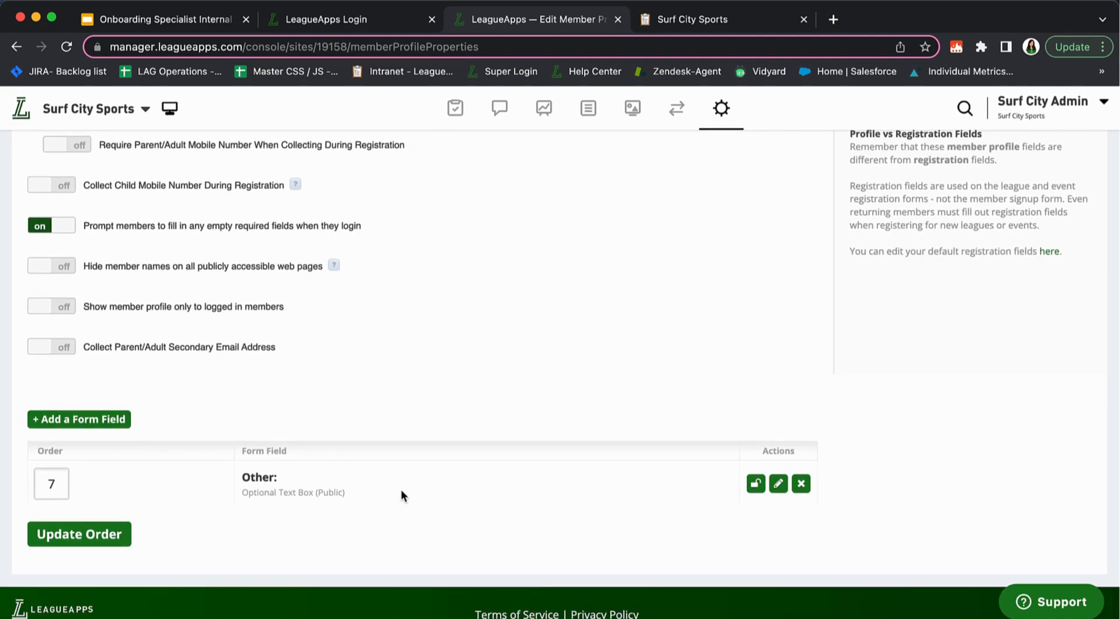
{"action": "scroll", "coordinate": [402, 496], "scroll_direction": "up", "scroll_amount": 2}
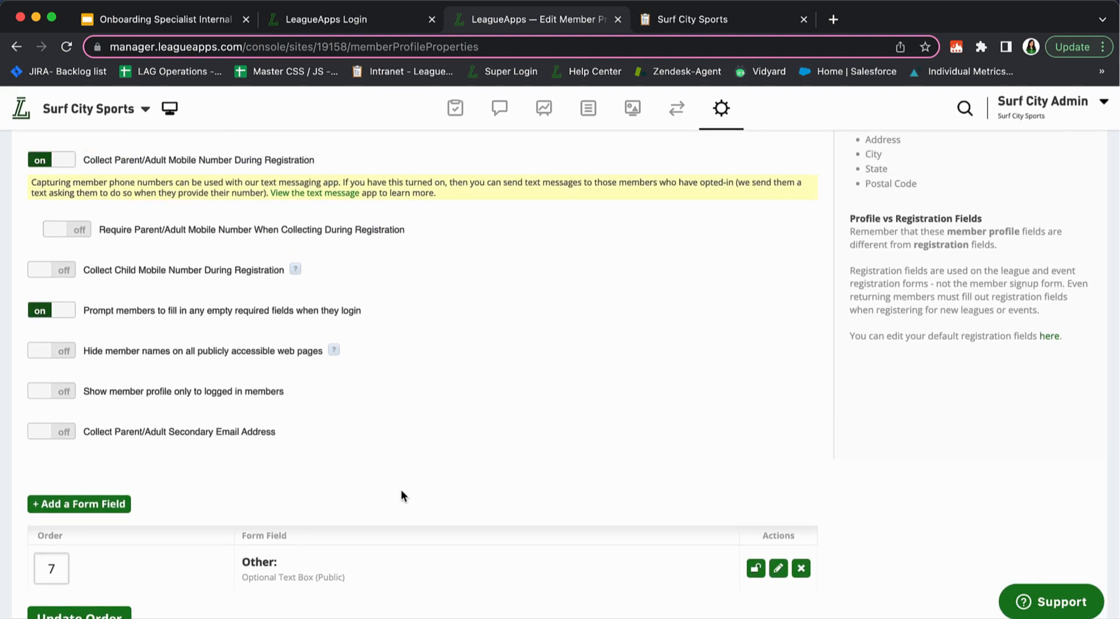
{"action": "left_click_drag", "start_coordinate": [114, 350], "coordinate": [292, 349]}
{"action": "left_click", "coordinate": [292, 349]}
{"action": "left_click_drag", "start_coordinate": [83, 432], "coordinate": [236, 435]}
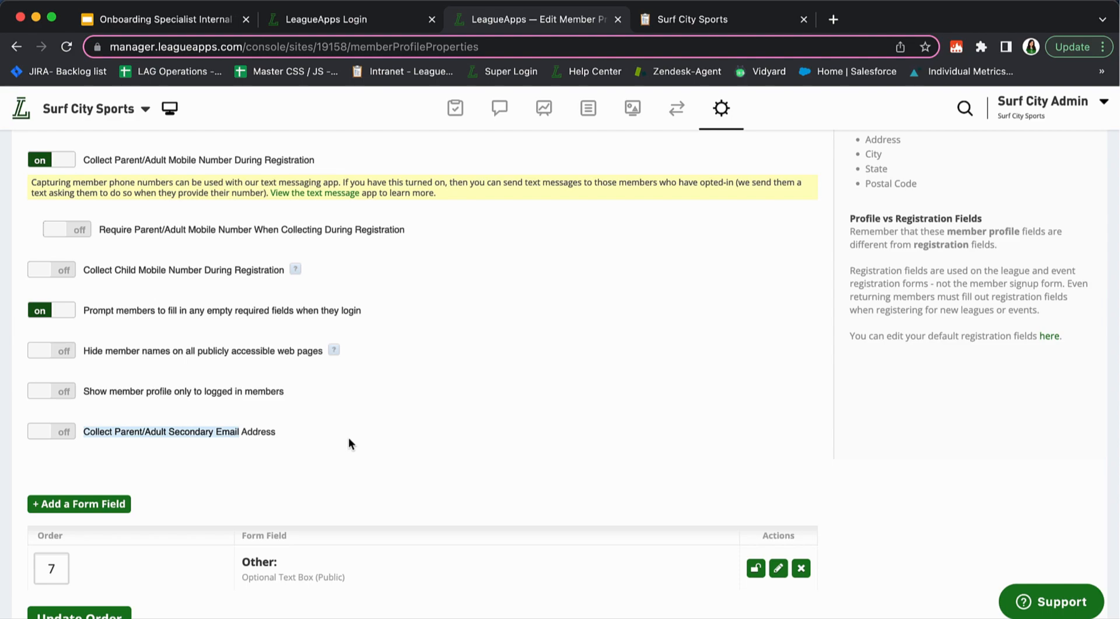
{"action": "left_click", "coordinate": [295, 444]}
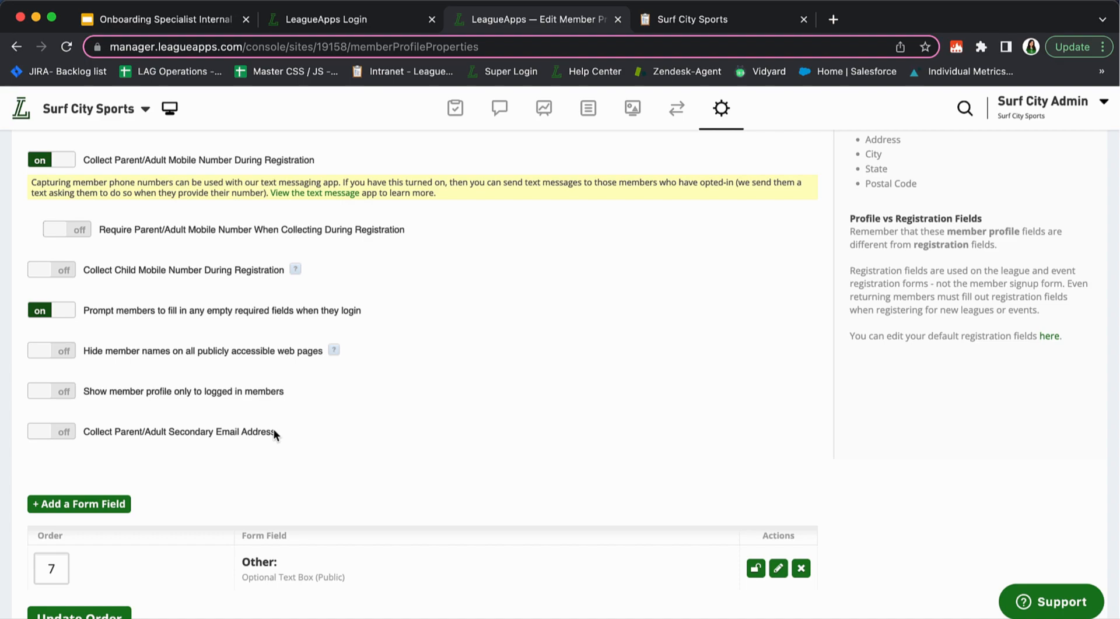
{"action": "scroll", "coordinate": [424, 467], "scroll_direction": "down", "scroll_amount": 3}
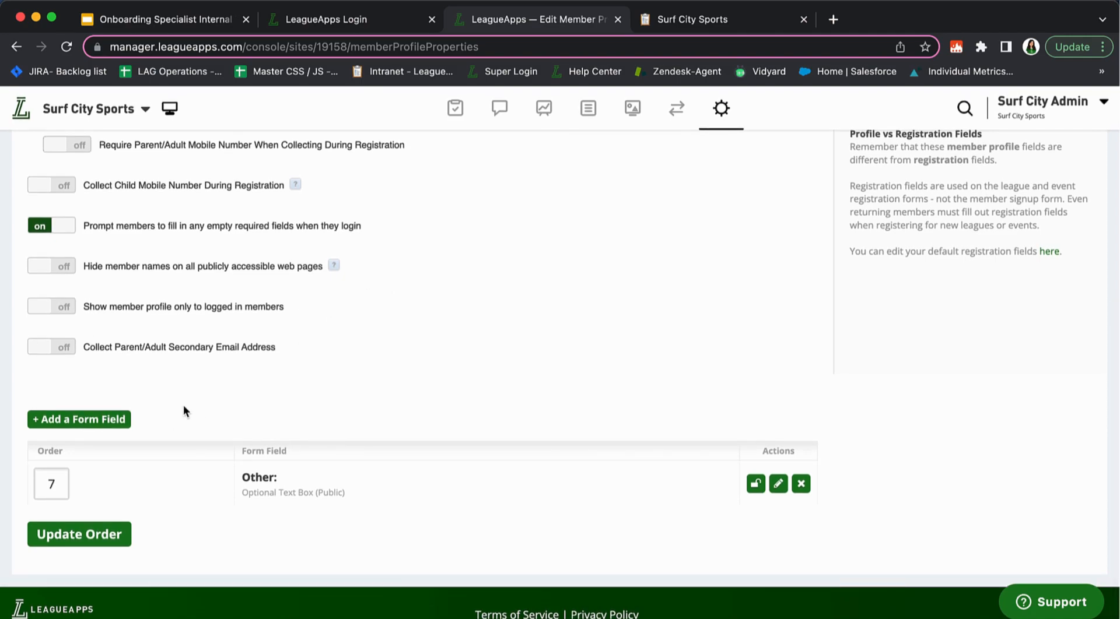
{"action": "left_click", "coordinate": [60, 421]}
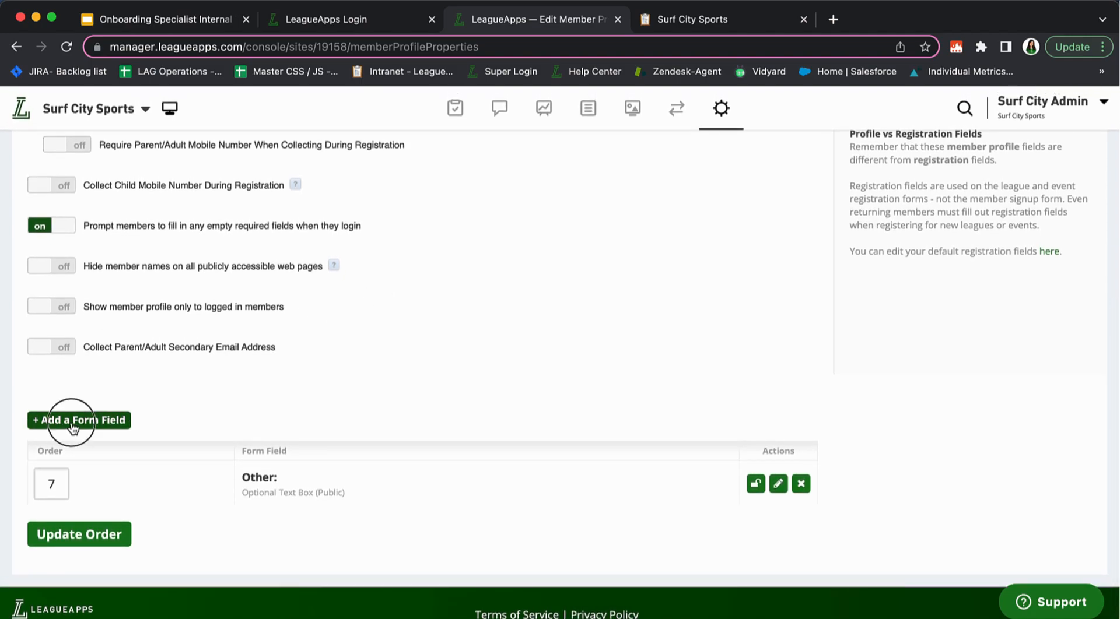
Name the new field 'Graduation Year' and set its type to Dropdown List
{"action": "scroll", "coordinate": [233, 434], "scroll_direction": "down", "scroll_amount": 6}
{"action": "left_click", "coordinate": [166, 314]}
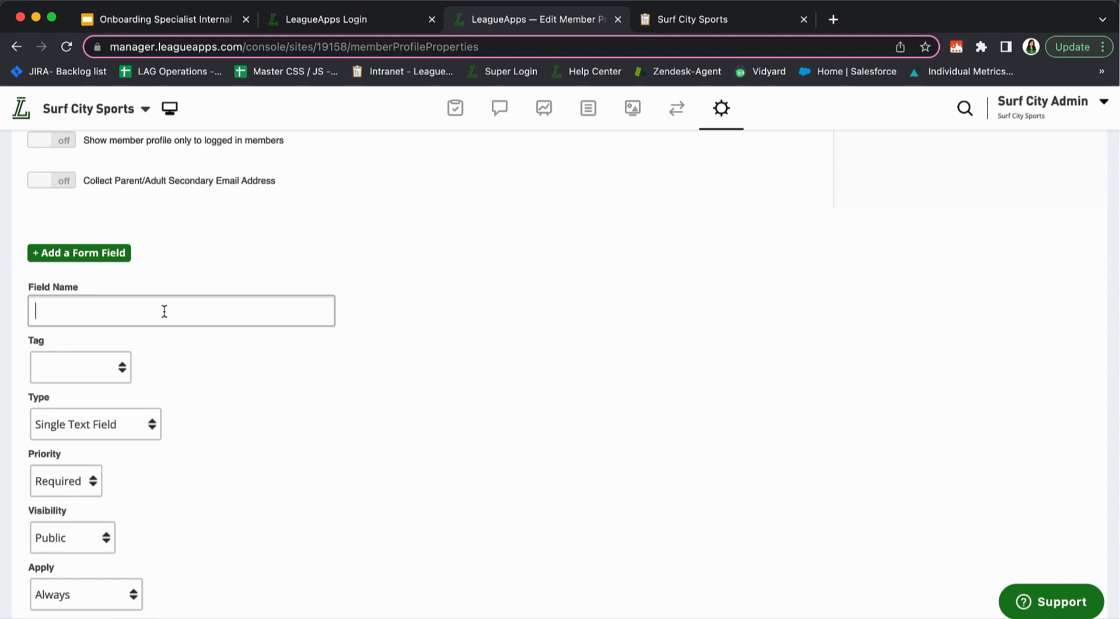
{"action": "type", "text": "Graduation Year"}
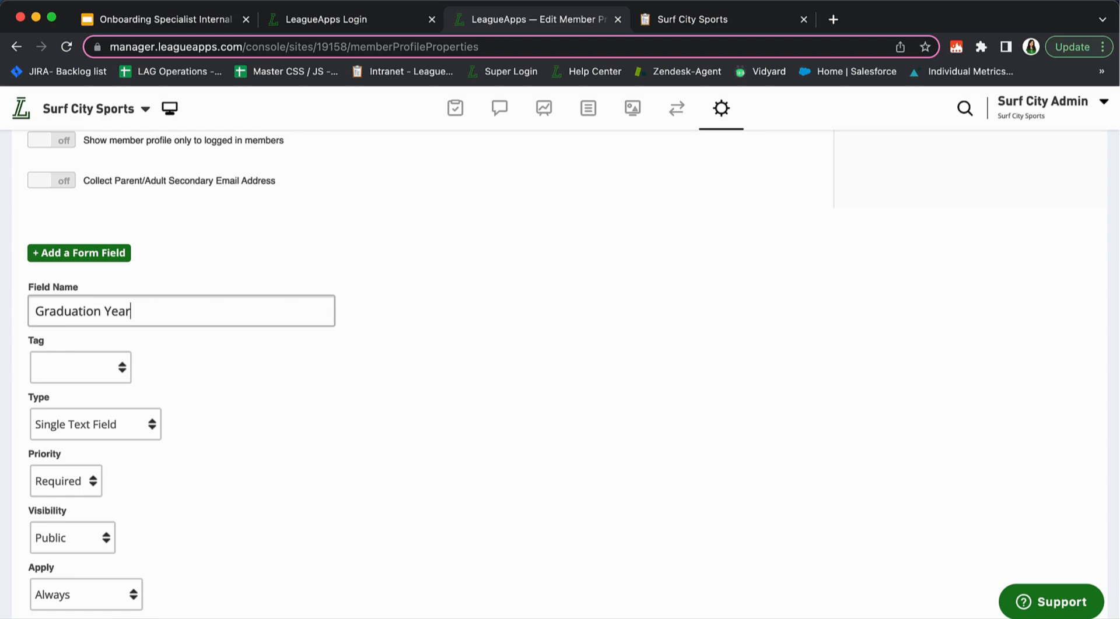
{"action": "left_click", "coordinate": [81, 424]}
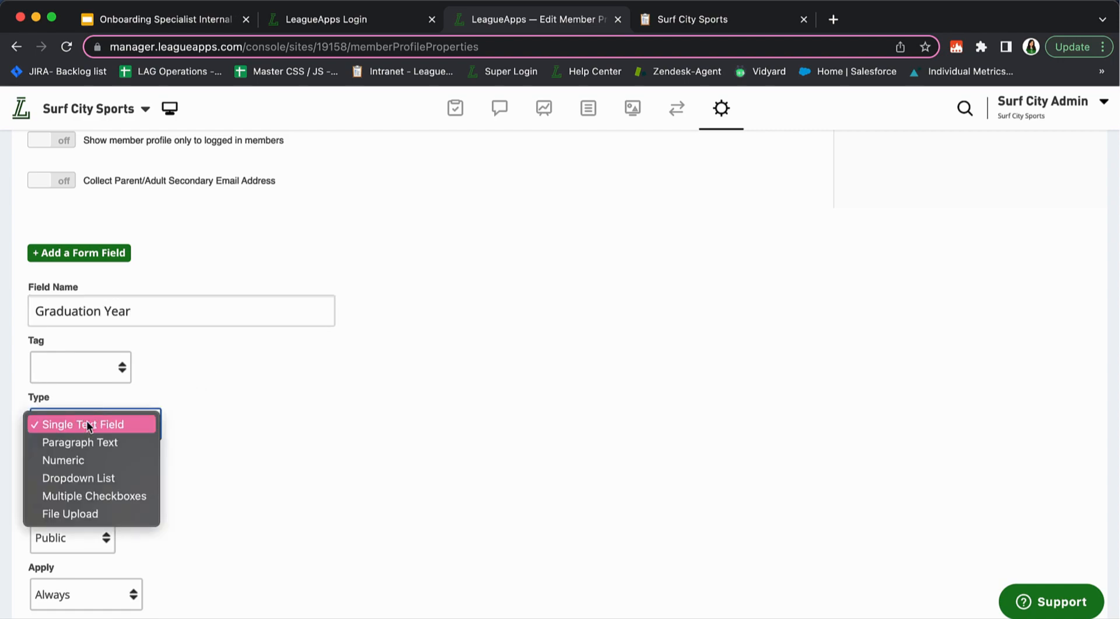
{"action": "left_click", "coordinate": [114, 478]}
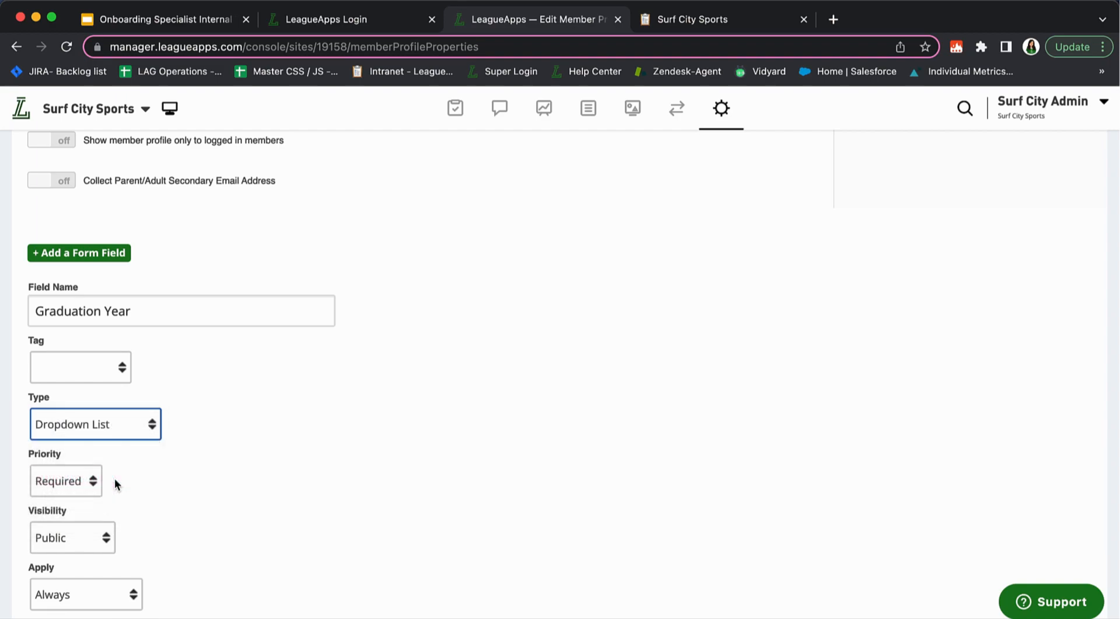
{"action": "left_click", "coordinate": [130, 437]}
{"action": "left_click", "coordinate": [99, 372]}
{"action": "left_click", "coordinate": [121, 428]}
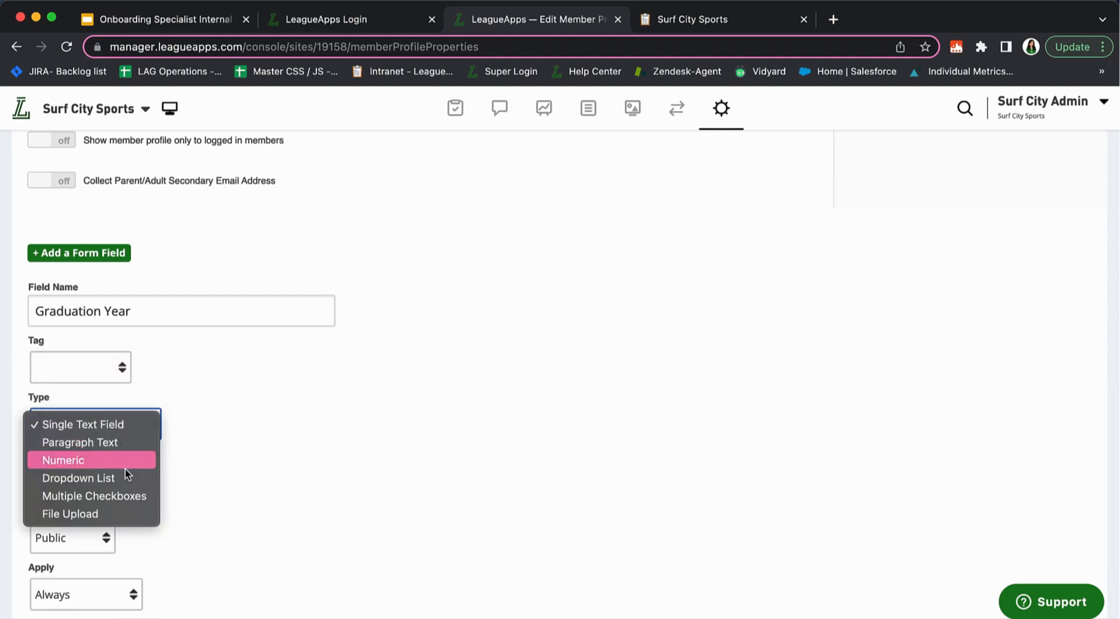
{"action": "left_click", "coordinate": [125, 472]}
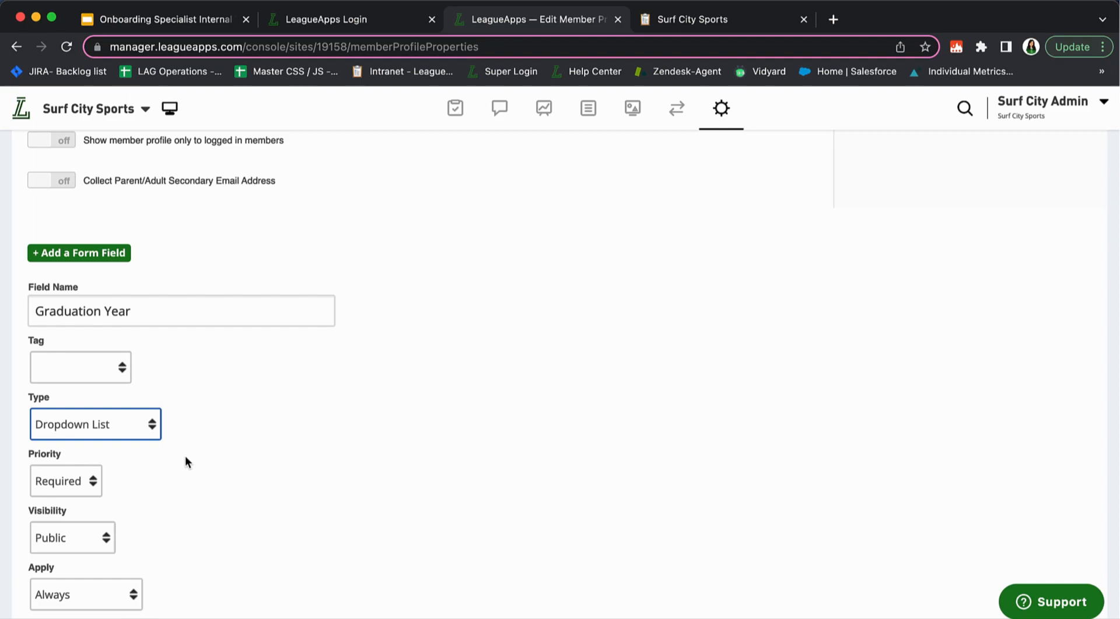
Keep the field Required, Public and applying Always
{"action": "scroll", "coordinate": [184, 456], "scroll_direction": "down", "scroll_amount": 3}
{"action": "left_click", "coordinate": [93, 399]}
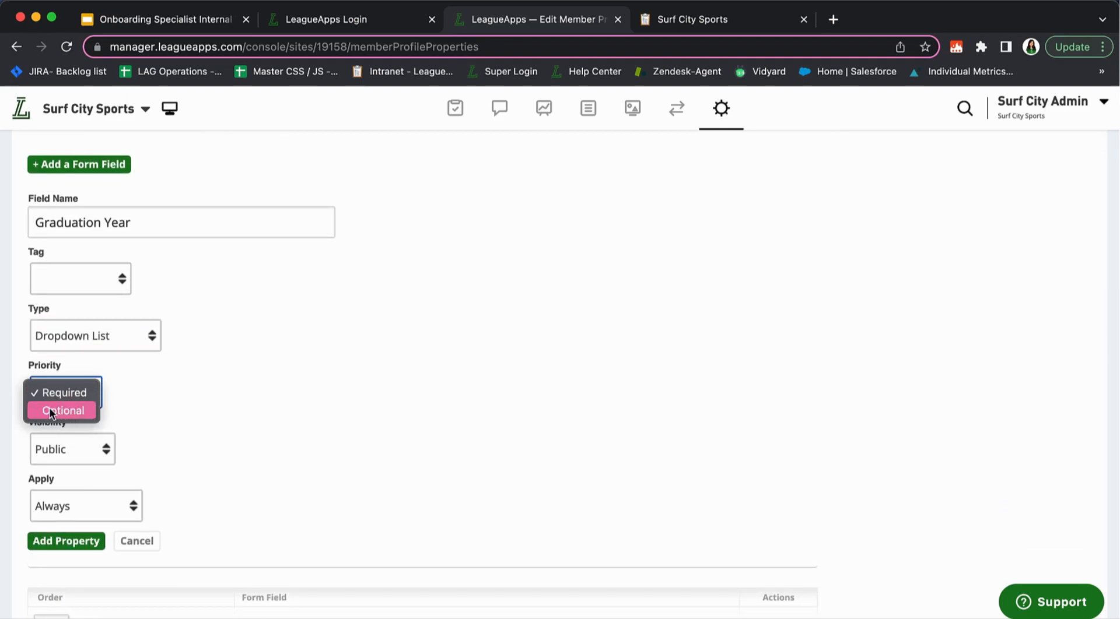
{"action": "left_click", "coordinate": [103, 400]}
{"action": "left_click", "coordinate": [32, 425]}
{"action": "left_click_drag", "start_coordinate": [32, 429], "coordinate": [90, 432]}
{"action": "left_click", "coordinate": [90, 427]}
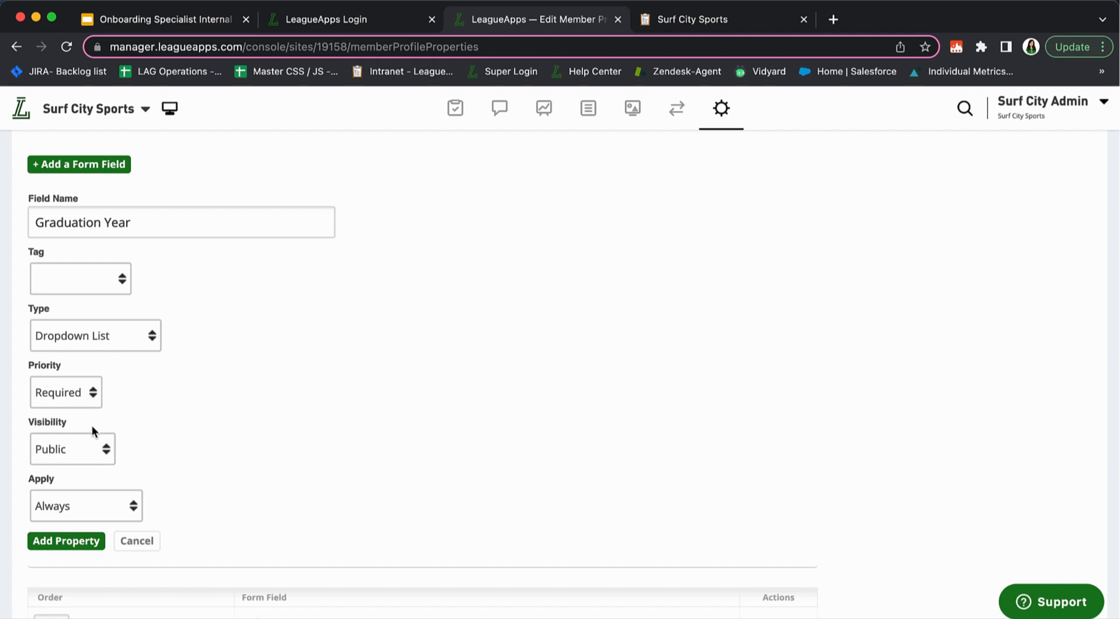
{"action": "left_click", "coordinate": [103, 448]}
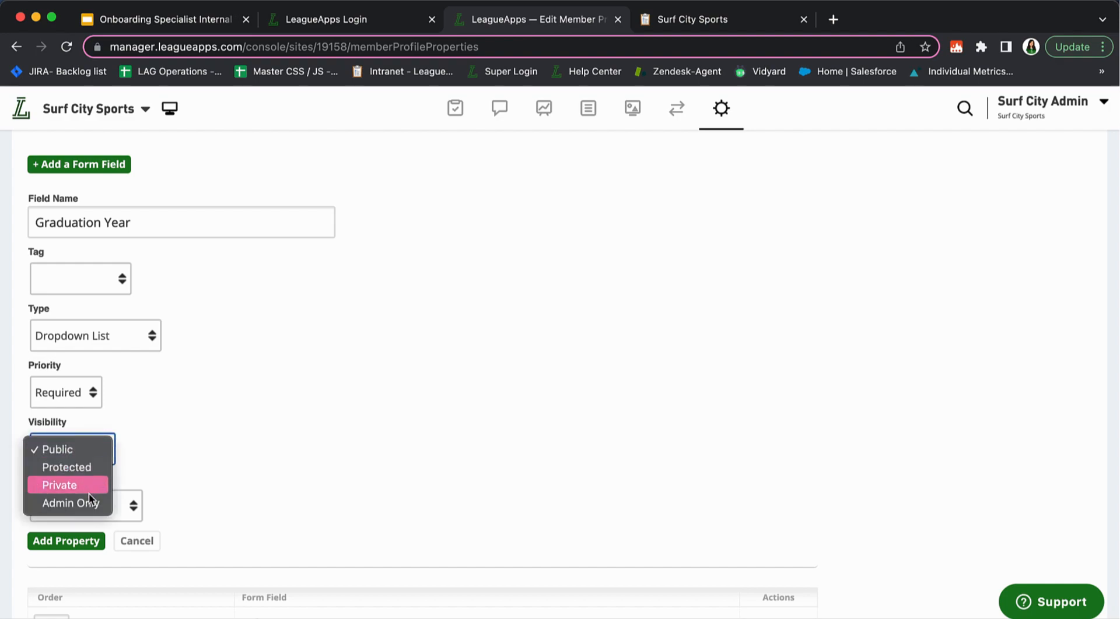
{"action": "left_click", "coordinate": [137, 459]}
{"action": "scroll", "coordinate": [137, 459], "scroll_direction": "down", "scroll_amount": 1}
{"action": "double_click", "coordinate": [84, 472]}
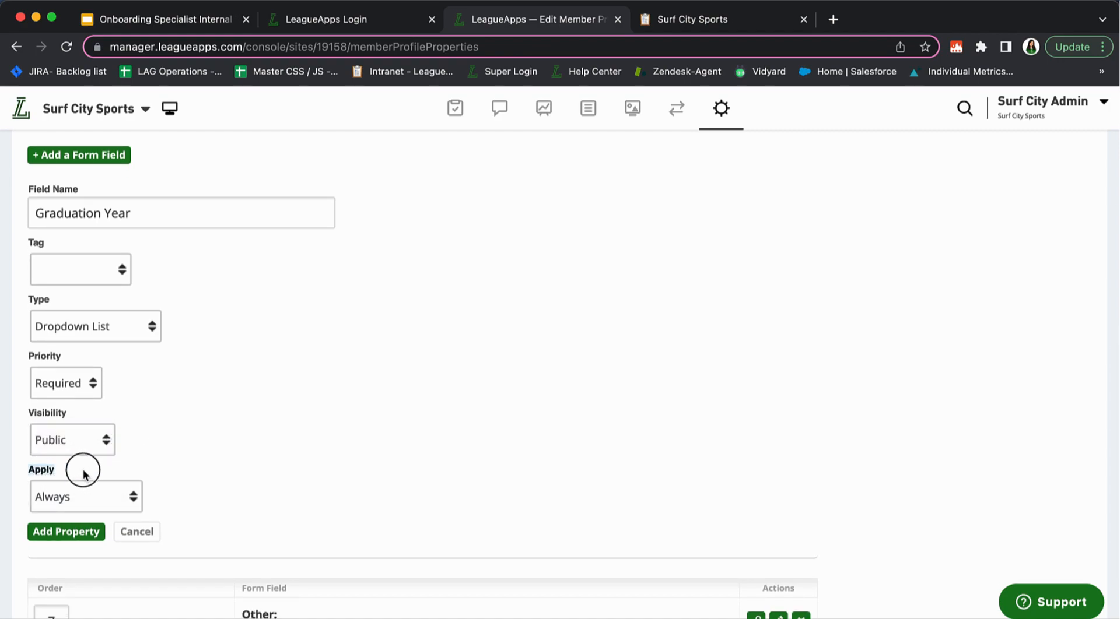
{"action": "left_click", "coordinate": [95, 497]}
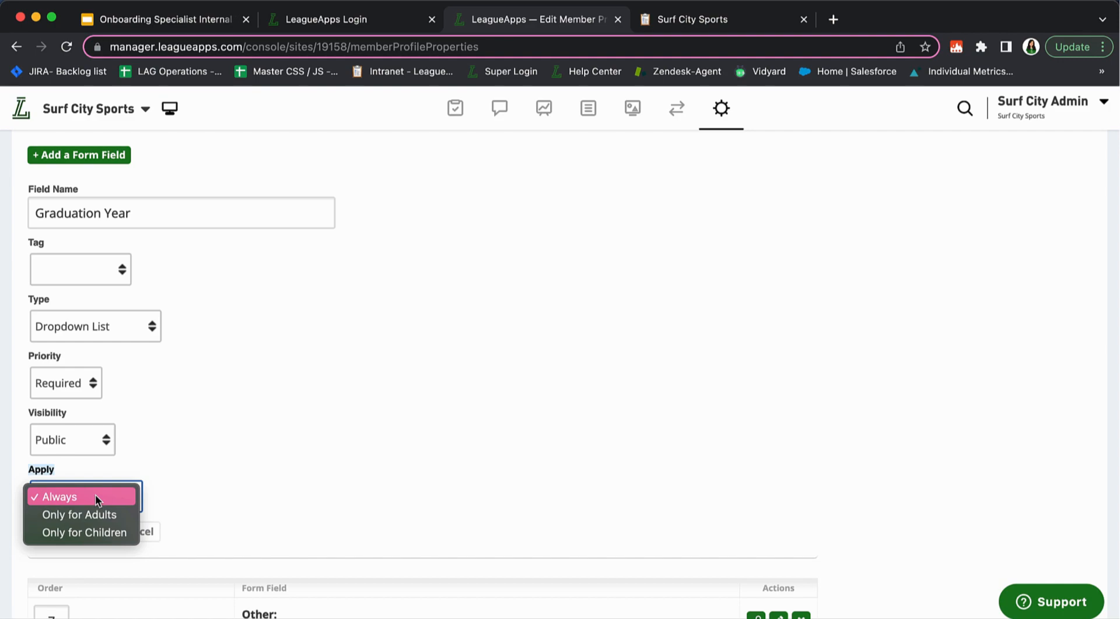
{"action": "left_click", "coordinate": [56, 472]}
{"action": "left_click", "coordinate": [64, 495]}
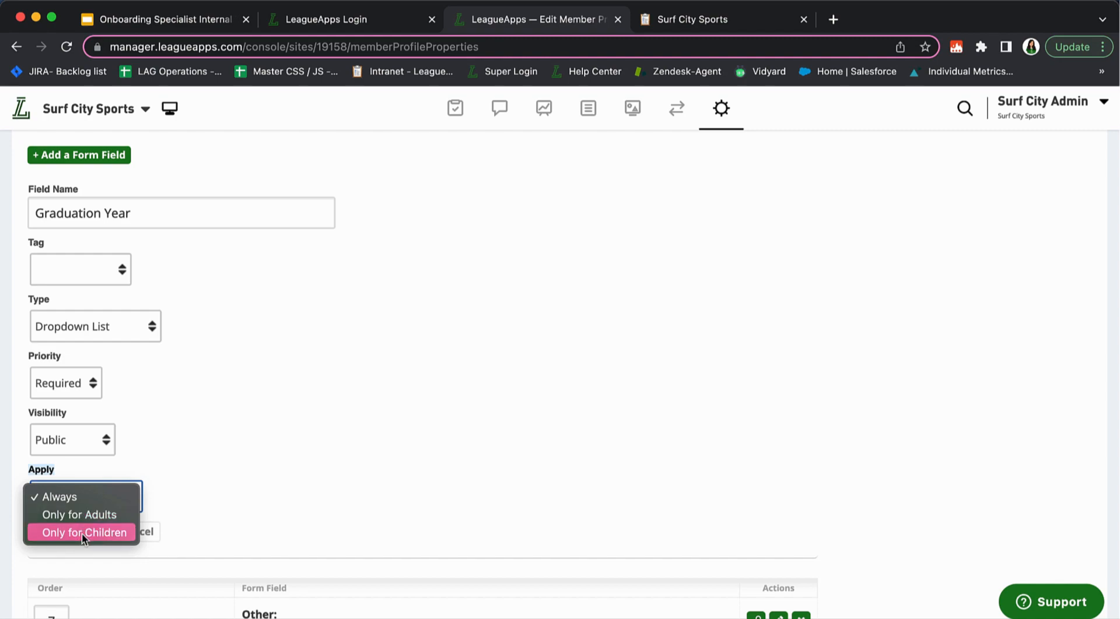
{"action": "left_click", "coordinate": [183, 494]}
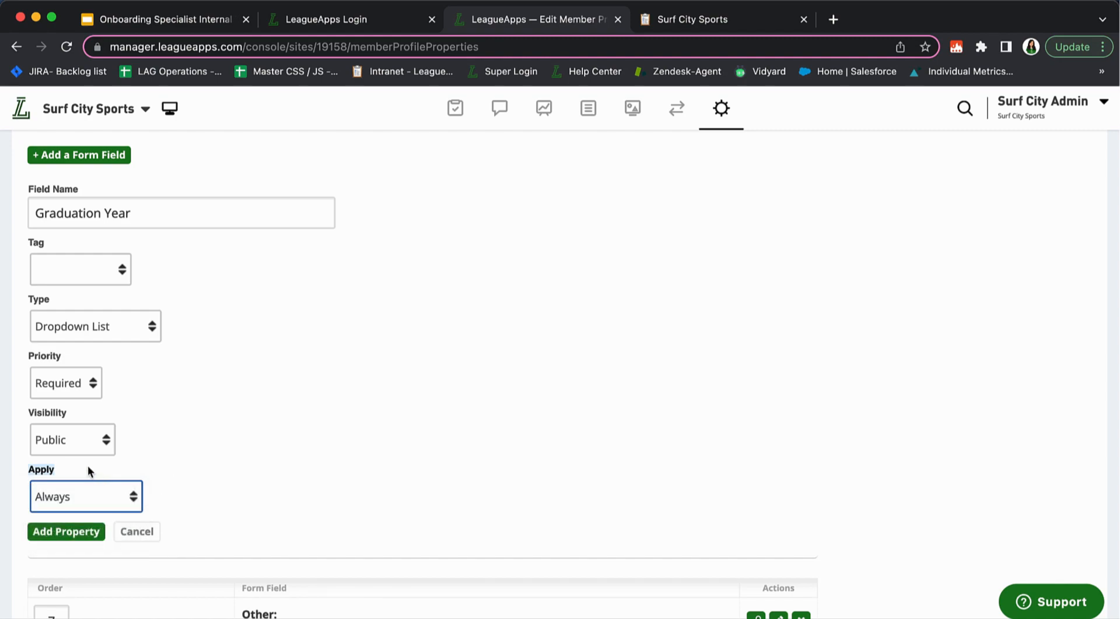
Save Graduation Year as a new member profile property
{"action": "left_click", "coordinate": [51, 413]}
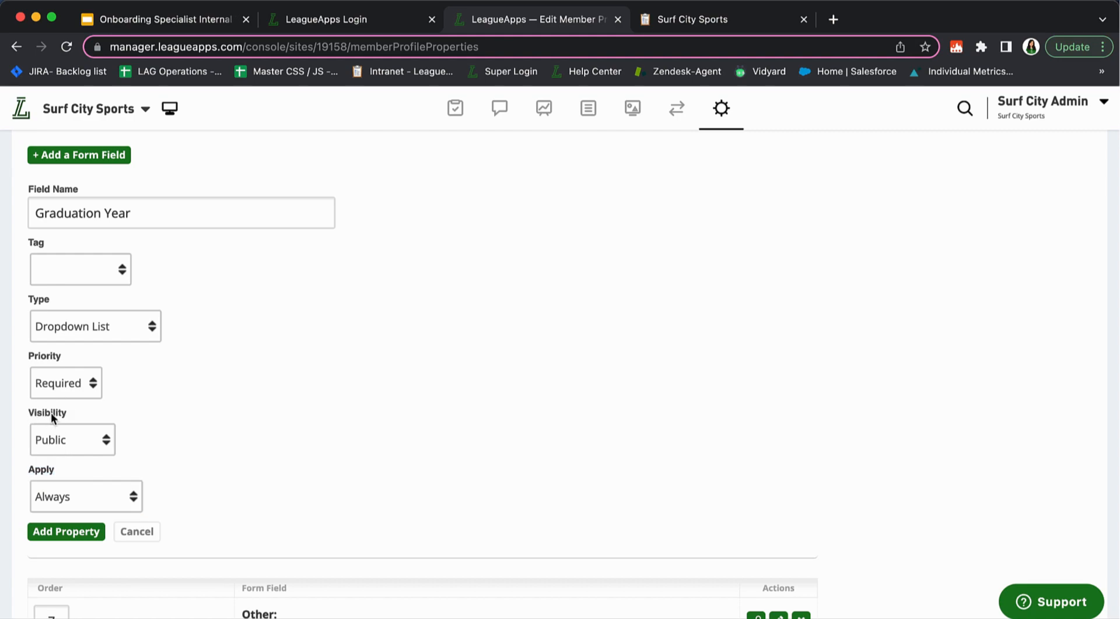
{"action": "double_click", "coordinate": [41, 469]}
{"action": "left_click", "coordinate": [66, 532]}
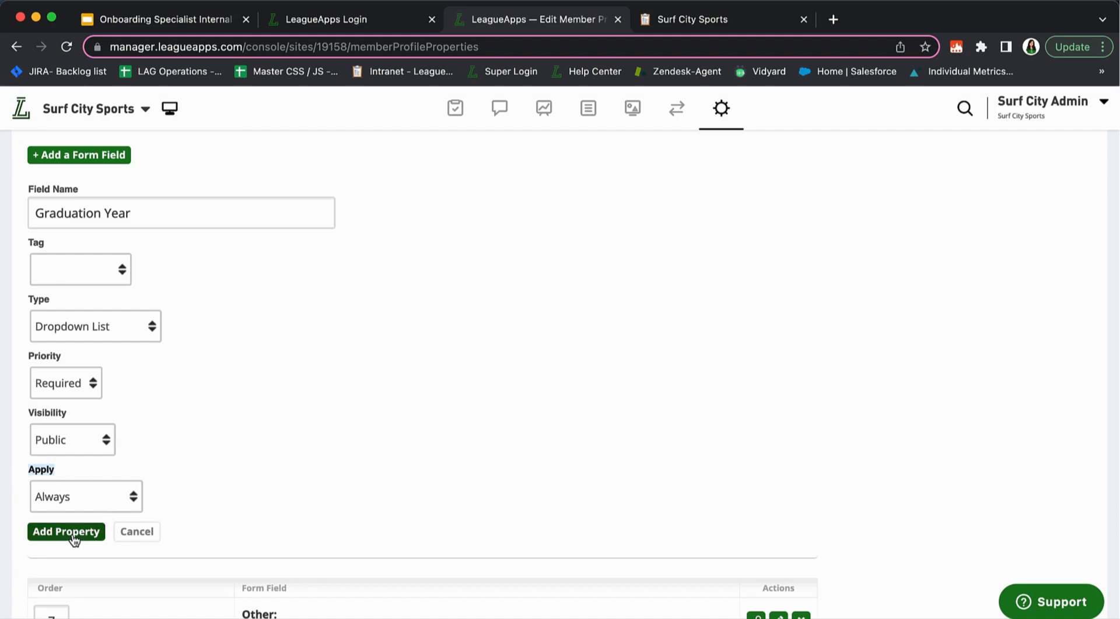
{"action": "scroll", "coordinate": [278, 446], "scroll_direction": "down", "scroll_amount": 4}
{"action": "scroll", "coordinate": [278, 446], "scroll_direction": "down", "scroll_amount": 3}
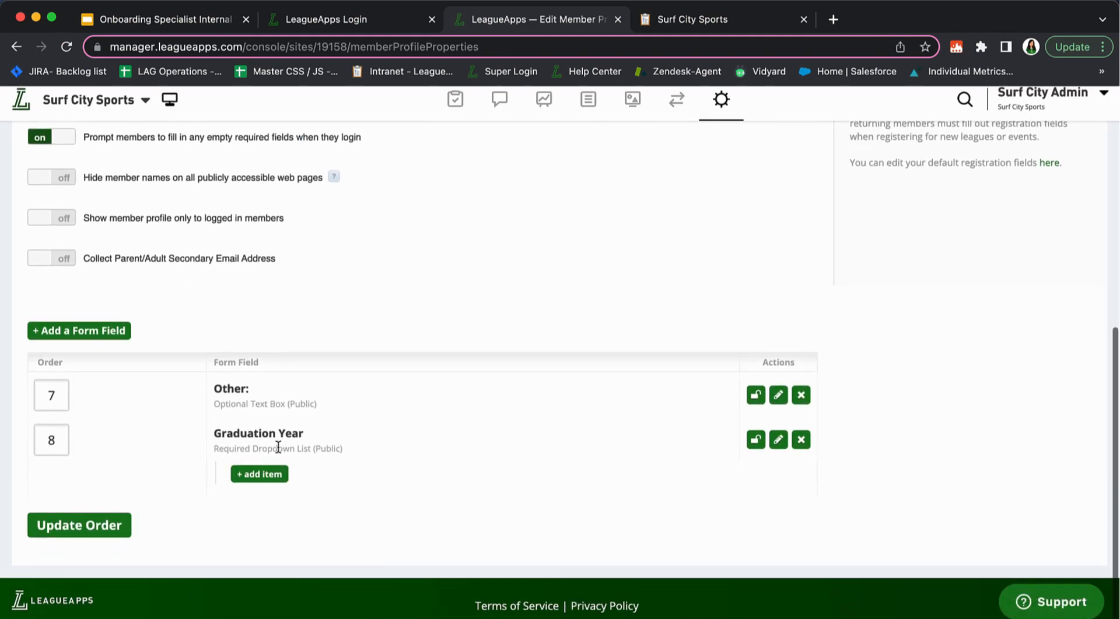
{"action": "left_click_drag", "start_coordinate": [213, 442], "coordinate": [350, 450]}
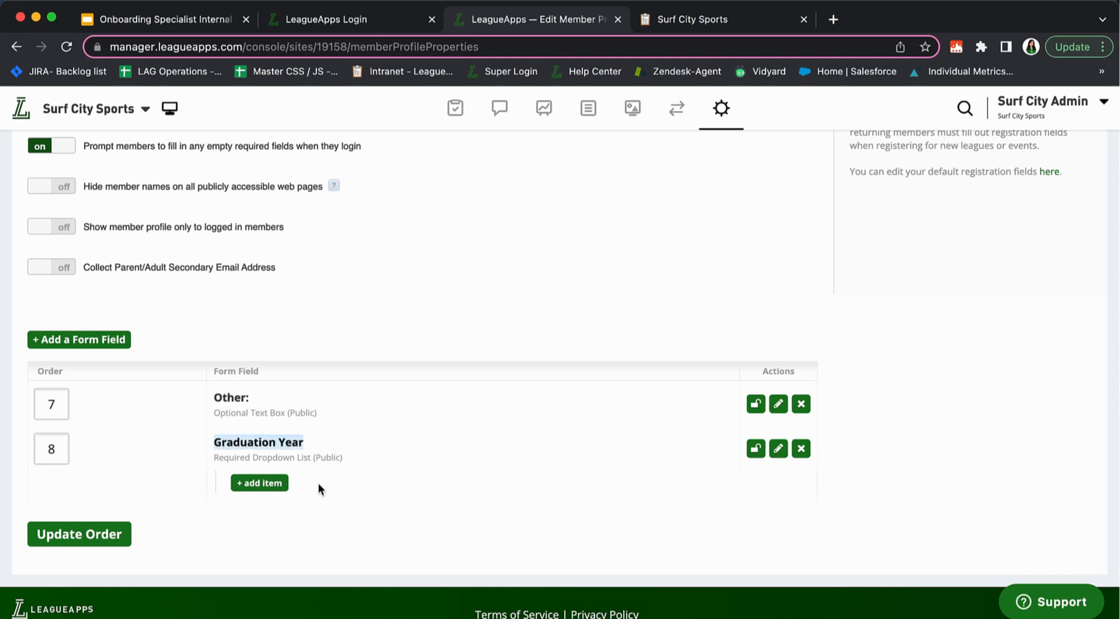
Add 2024 and 2025 as Graduation Year dropdown options
{"action": "left_click", "coordinate": [260, 492]}
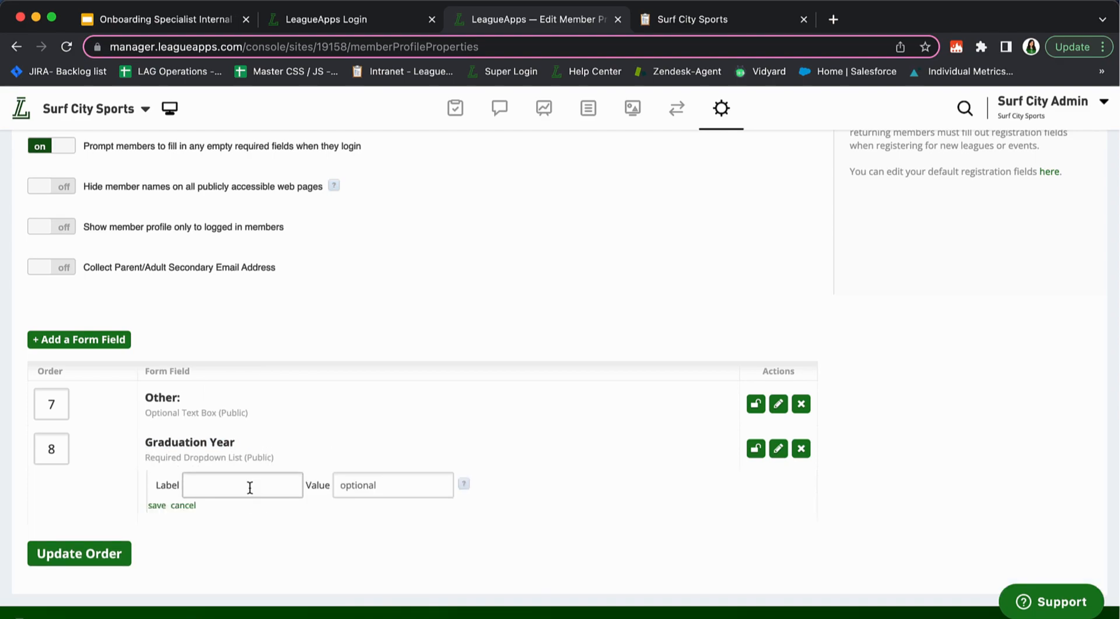
{"action": "left_click", "coordinate": [249, 487]}
{"action": "type", "text": "20"}
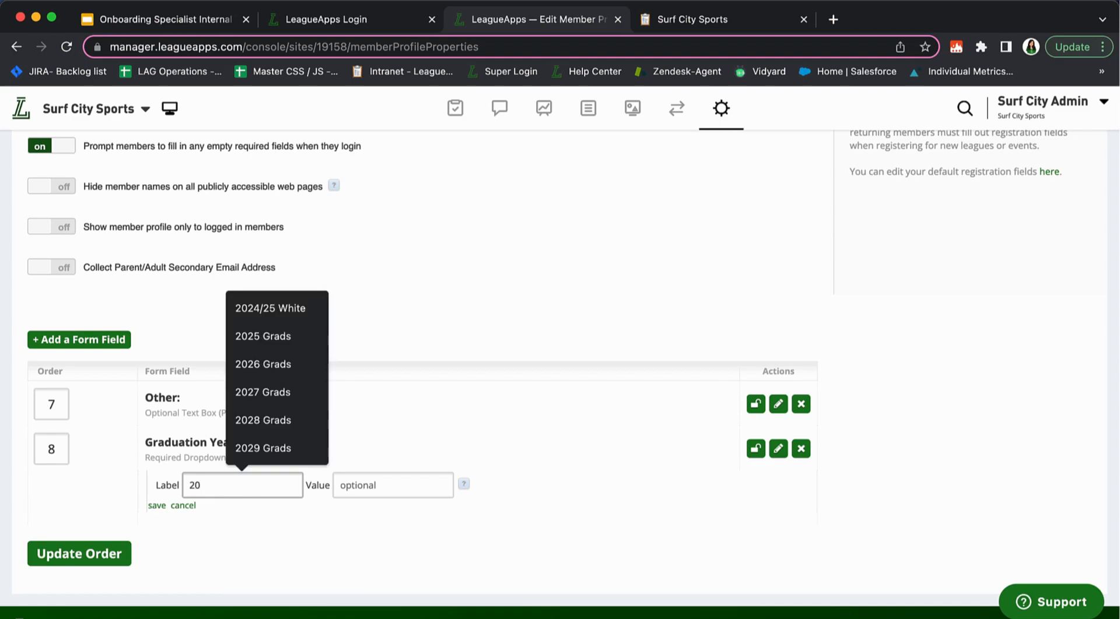
{"action": "type", "text": "24"}
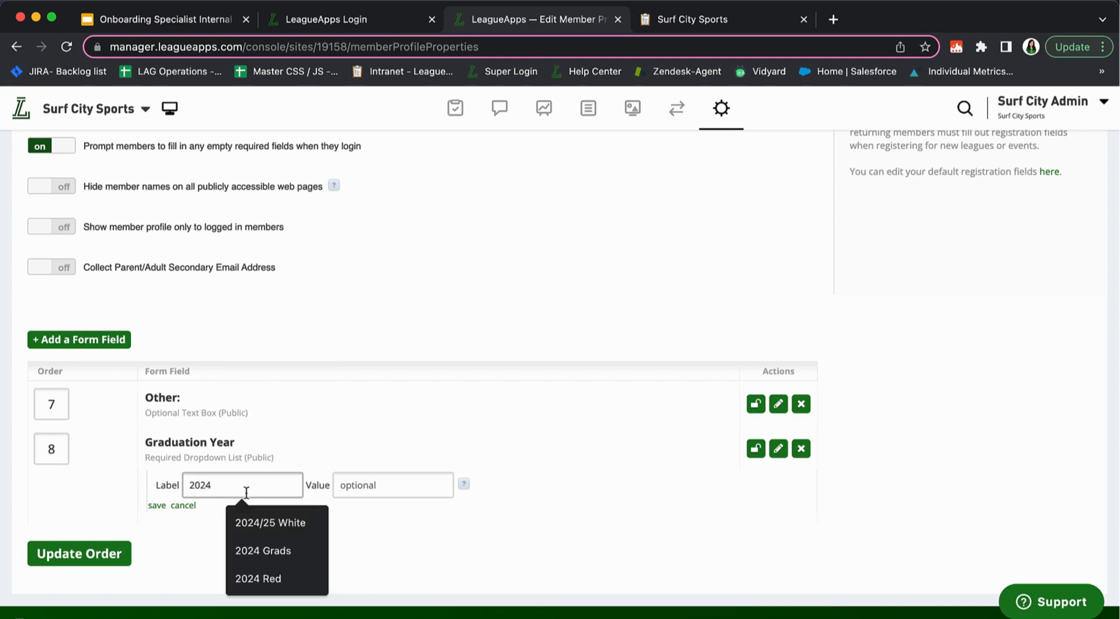
{"action": "left_click", "coordinate": [156, 506]}
{"action": "left_click", "coordinate": [245, 496]}
{"action": "left_click", "coordinate": [252, 501]}
{"action": "type", "text": "2025"}
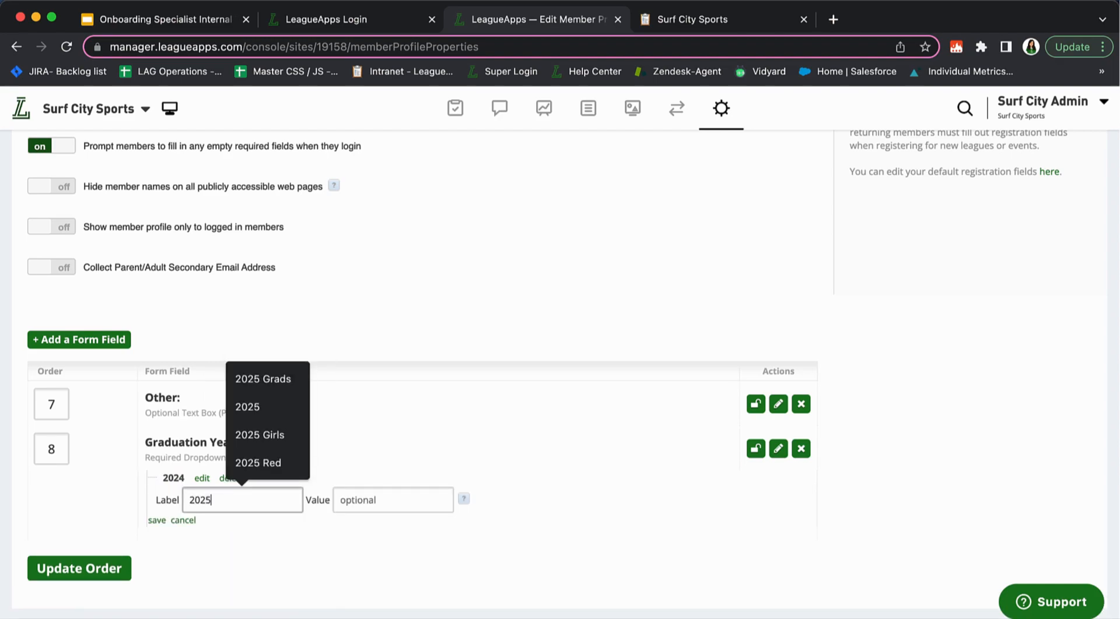
{"action": "left_click", "coordinate": [156, 521]}
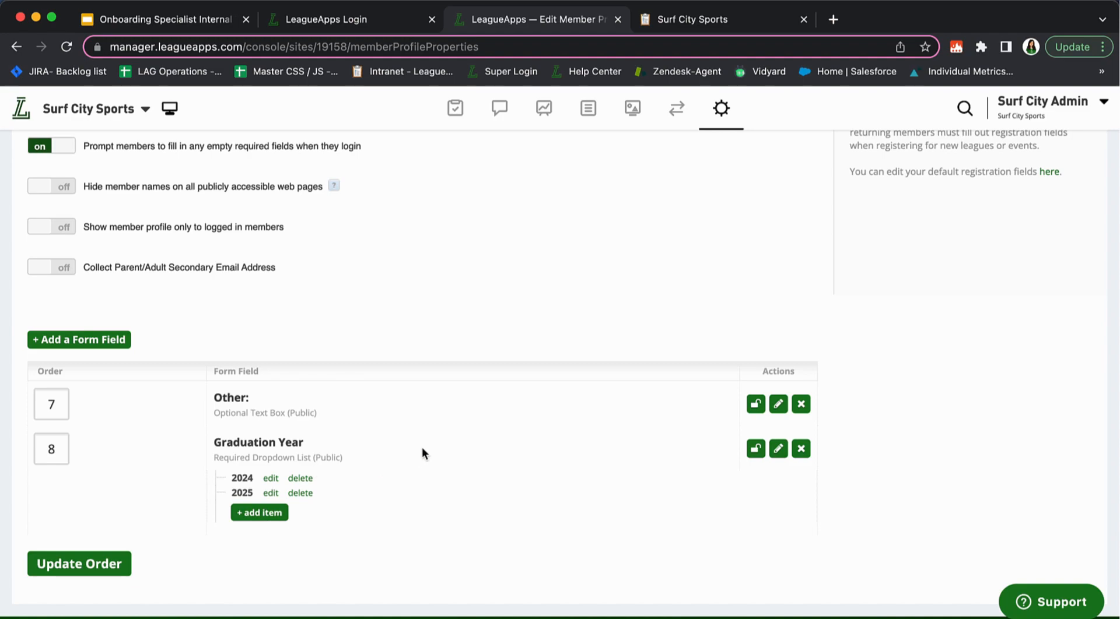
{"action": "scroll", "coordinate": [421, 447], "scroll_direction": "up", "scroll_amount": 10}
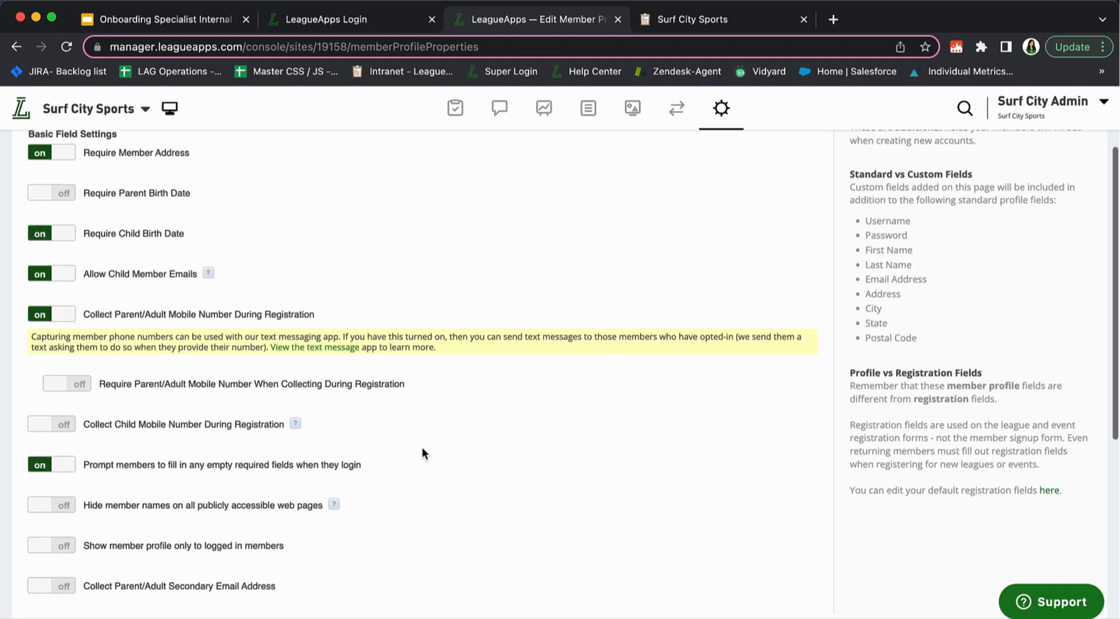
{"action": "scroll", "coordinate": [422, 453], "scroll_direction": "down", "scroll_amount": 8}
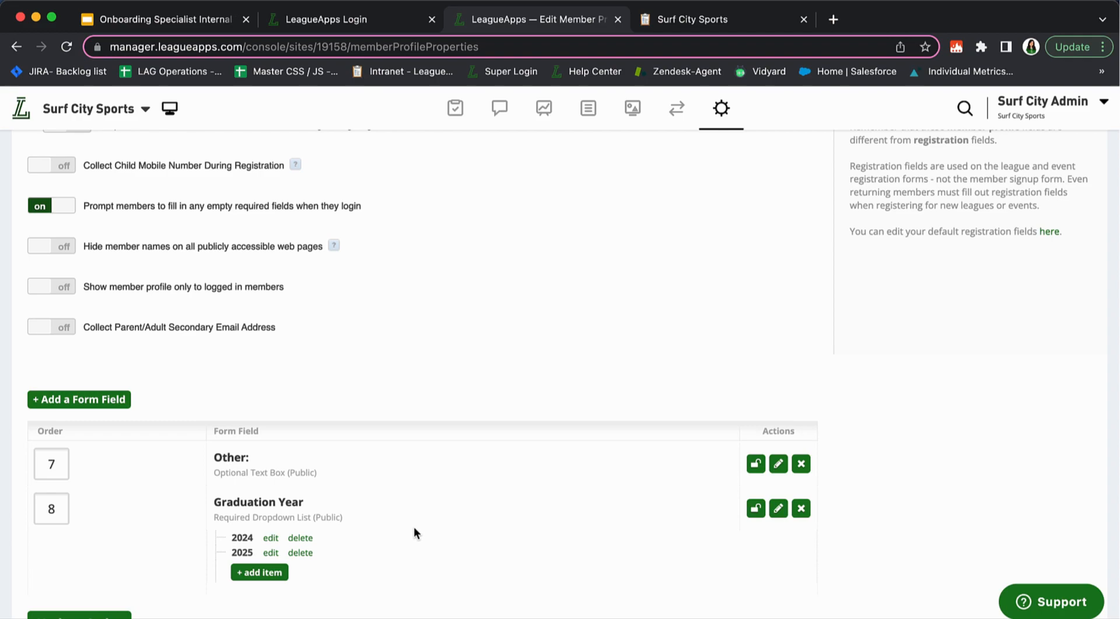
Edit Graduation Year to apply Only for Children and update it
{"action": "left_click", "coordinate": [778, 509]}
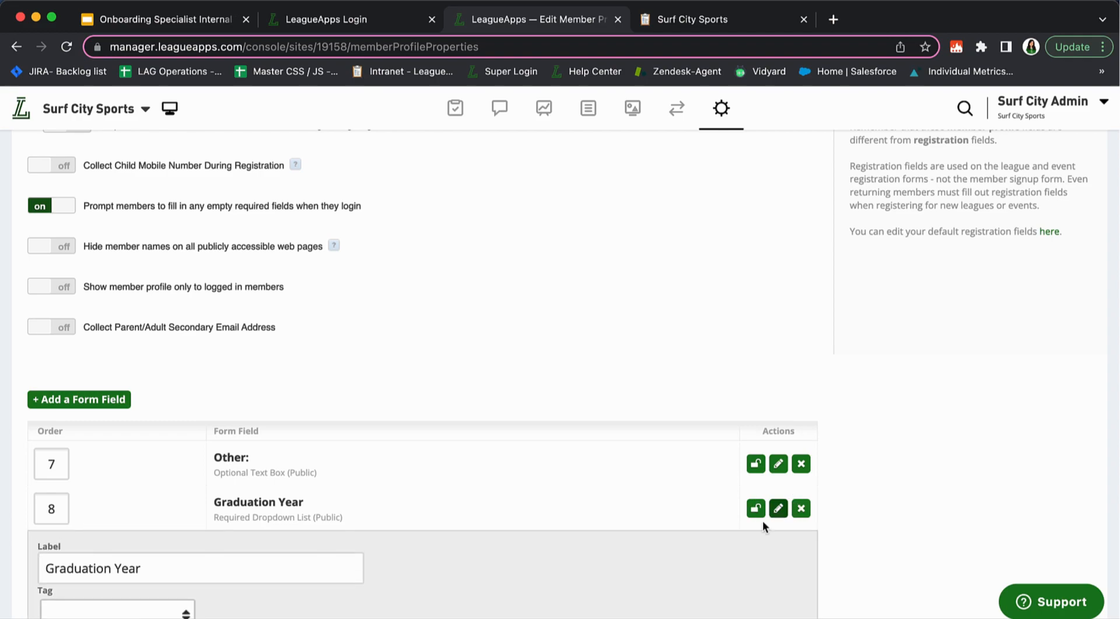
{"action": "scroll", "coordinate": [128, 509], "scroll_direction": "down", "scroll_amount": 6}
{"action": "left_click", "coordinate": [105, 402]}
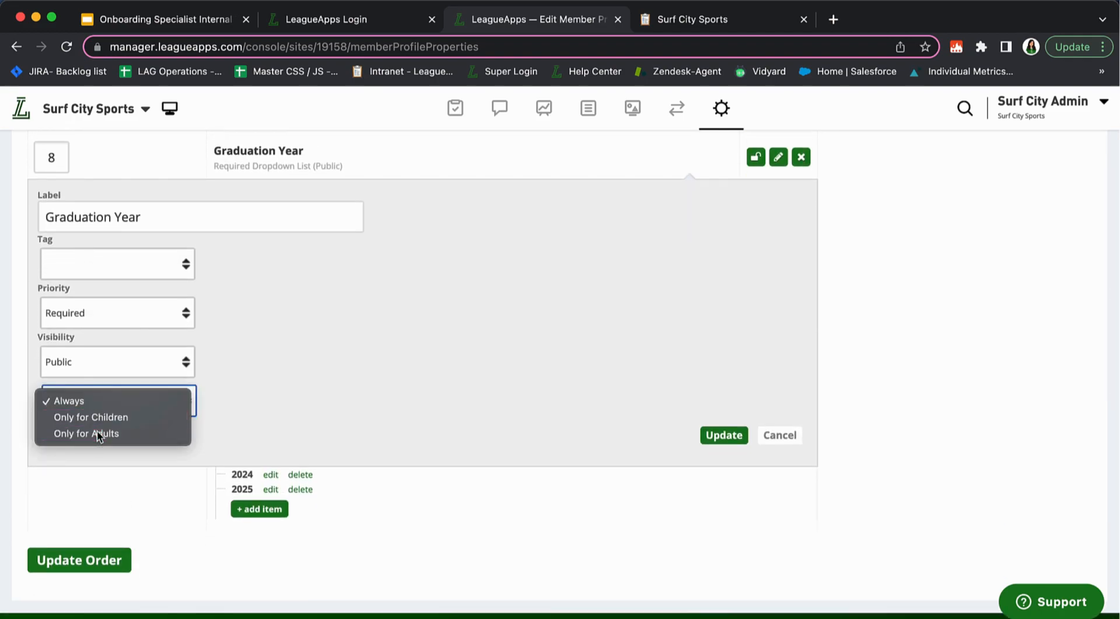
{"action": "left_click", "coordinate": [96, 432]}
{"action": "left_click", "coordinate": [85, 403]}
{"action": "left_click", "coordinate": [90, 396]}
{"action": "left_click", "coordinate": [88, 390]}
{"action": "left_click", "coordinate": [87, 382]}
{"action": "left_click", "coordinate": [724, 435]}
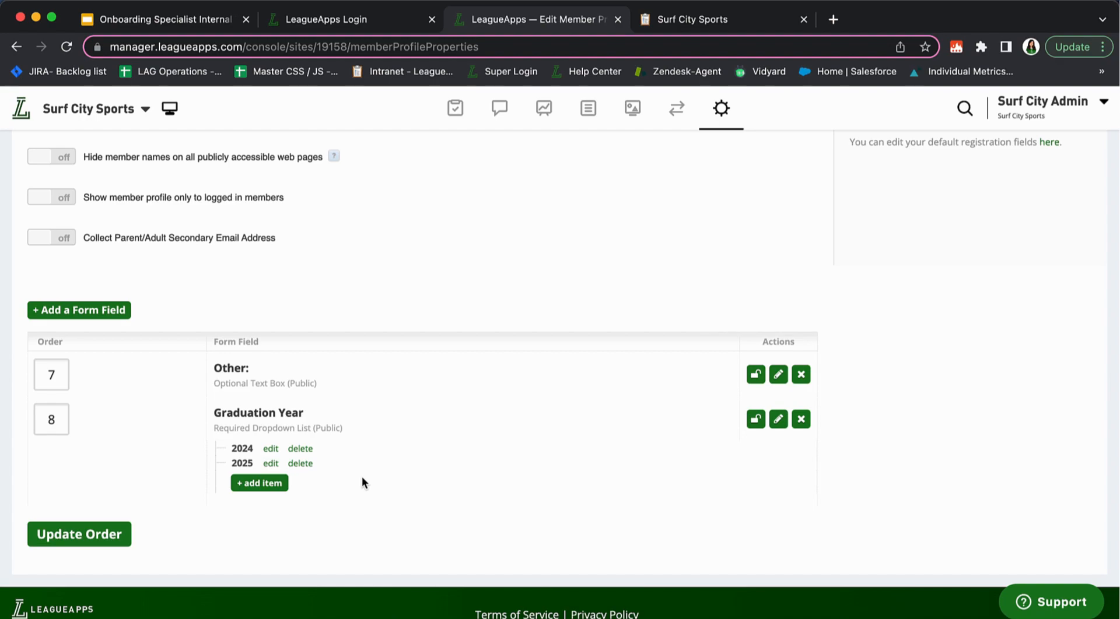
{"action": "scroll", "coordinate": [440, 496], "scroll_direction": "up", "scroll_amount": 10}
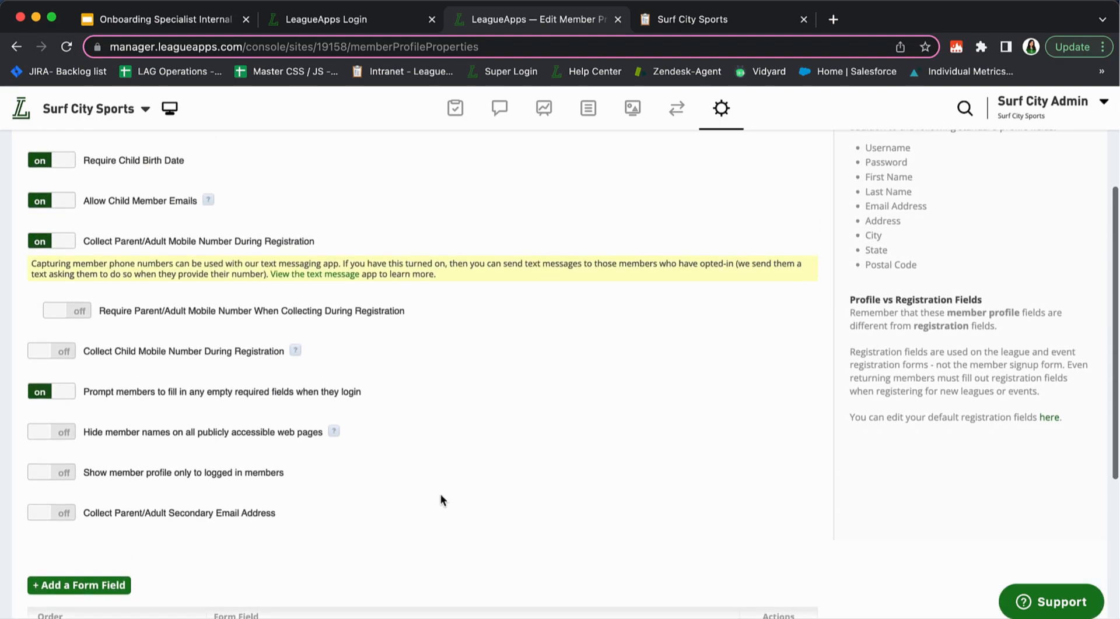
Go to the Default Registration Settings through the site settings menu
{"action": "scroll", "coordinate": [440, 495], "scroll_direction": "down", "scroll_amount": 1}
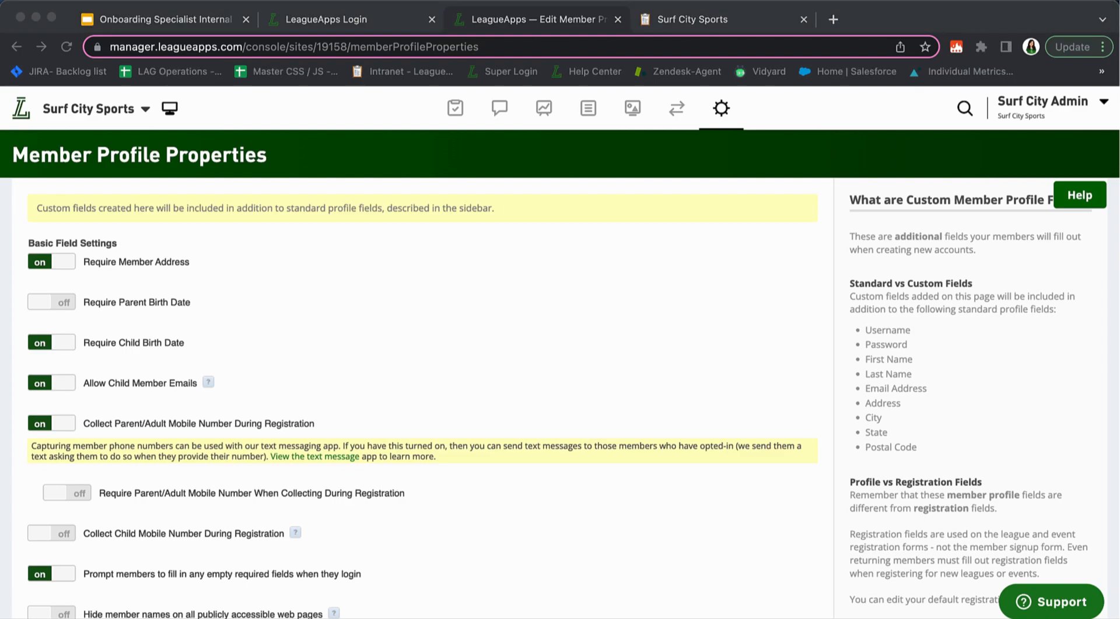
{"action": "left_click", "coordinate": [719, 112]}
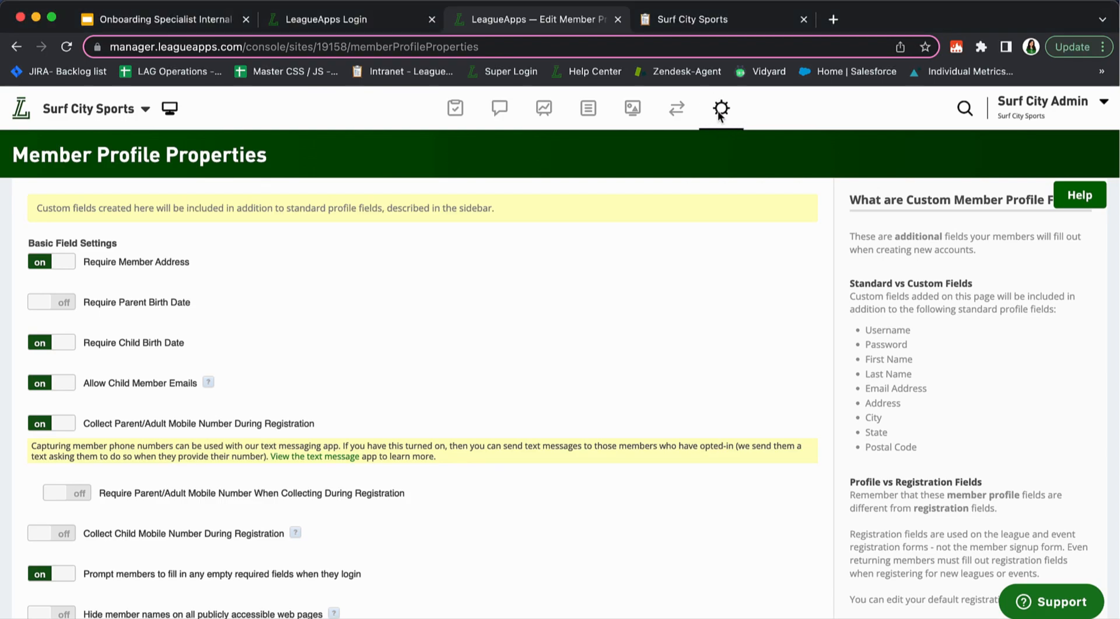
{"action": "left_click", "coordinate": [744, 110]}
{"action": "left_click", "coordinate": [695, 379]}
{"action": "left_click", "coordinate": [724, 111]}
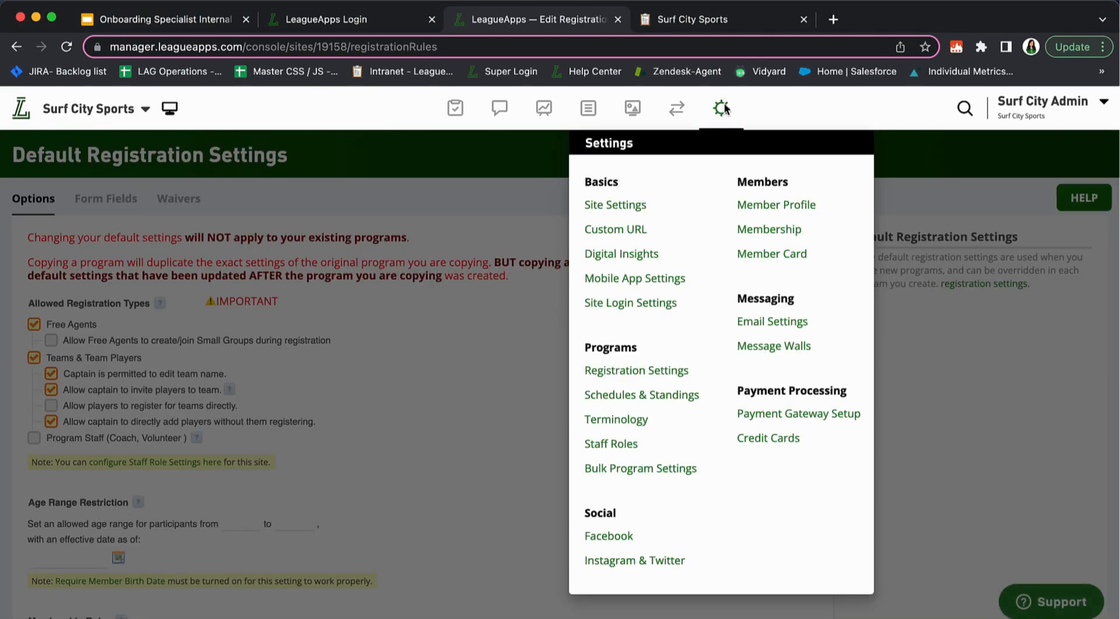
{"action": "left_click", "coordinate": [632, 374]}
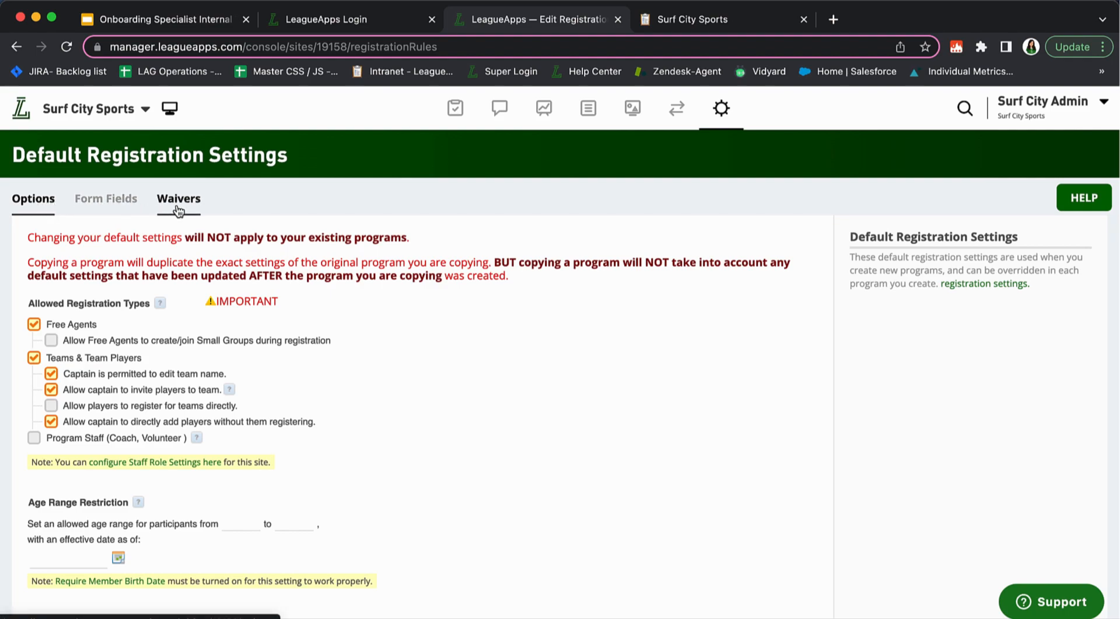
Glance at Form Fields, then stop free agents creating or joining Small Groups
{"action": "left_click", "coordinate": [102, 203]}
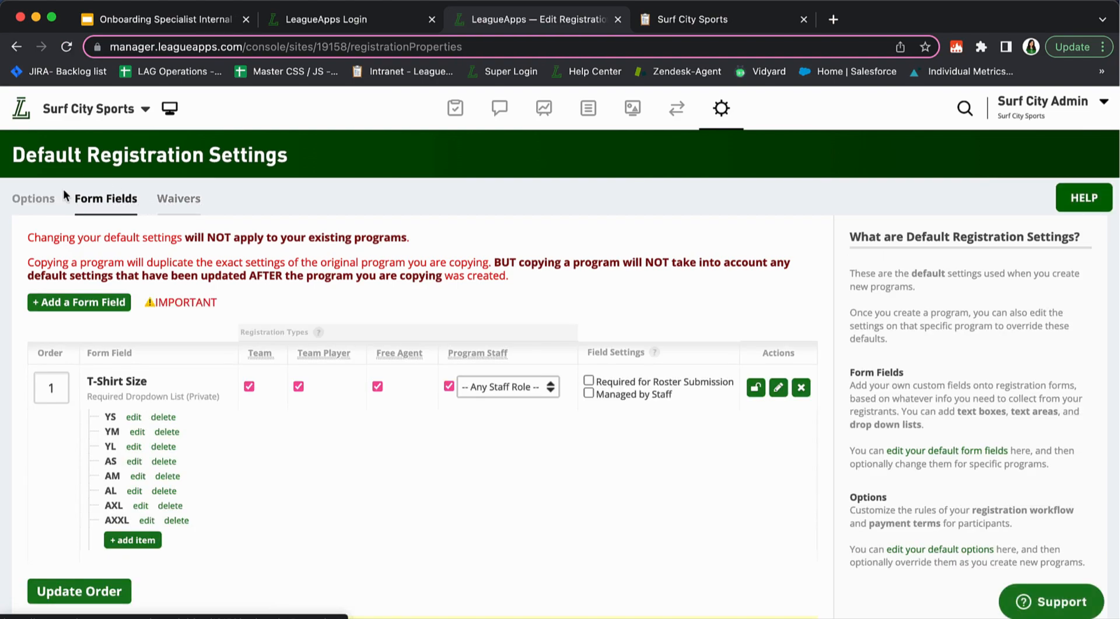
{"action": "left_click", "coordinate": [35, 199]}
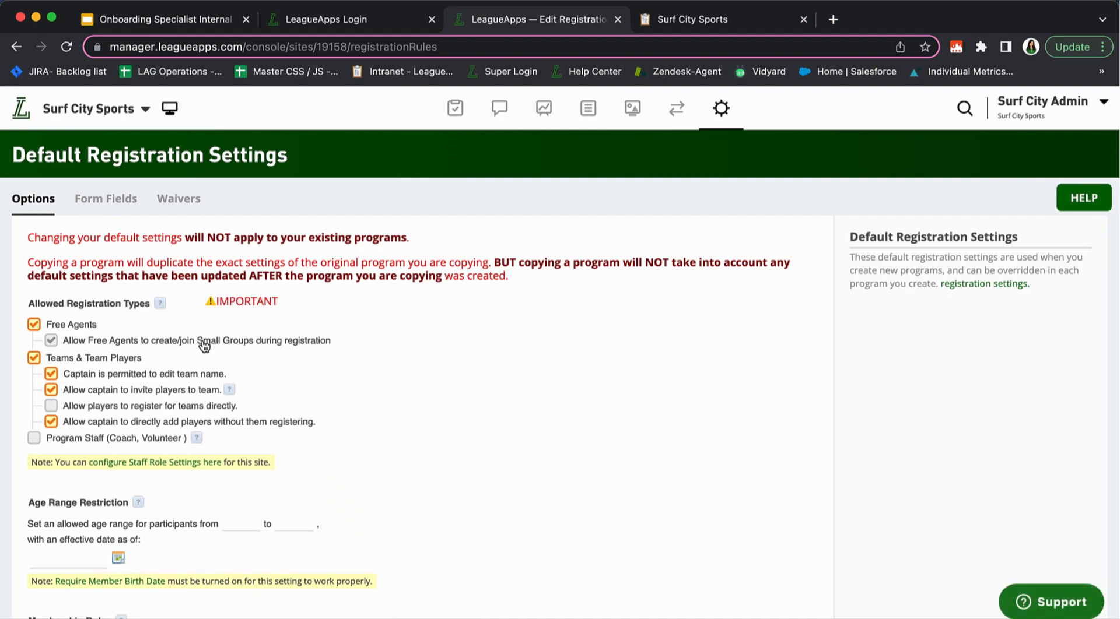
{"action": "left_click", "coordinate": [204, 346]}
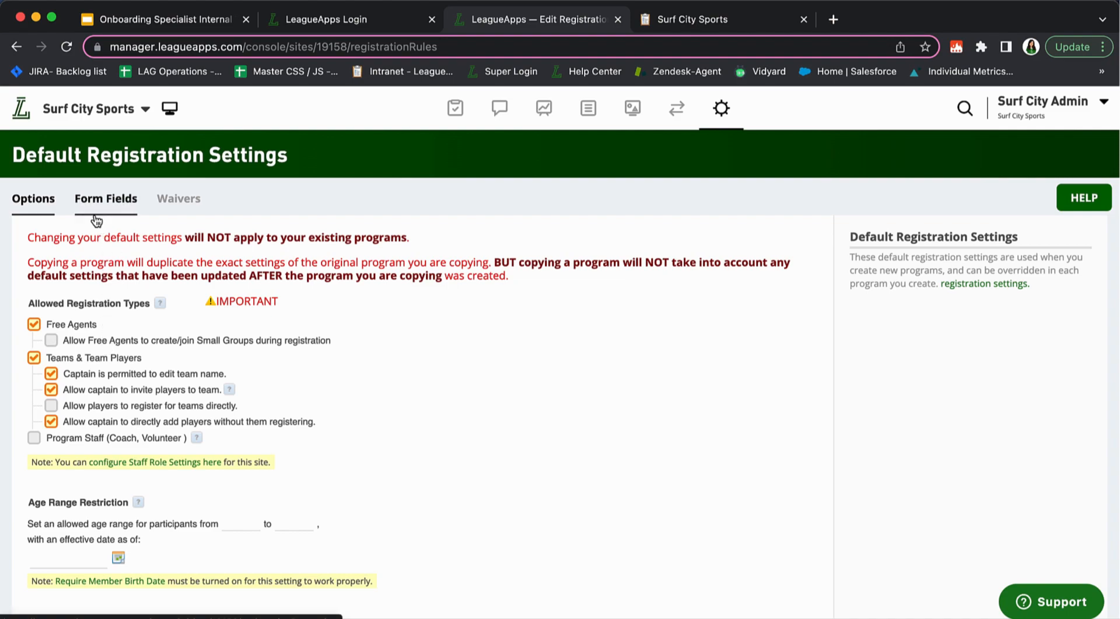
Show the default registration Form Fields and scroll to the T-Shirt Size dropdown (YS–AXXL)
{"action": "left_click", "coordinate": [96, 220]}
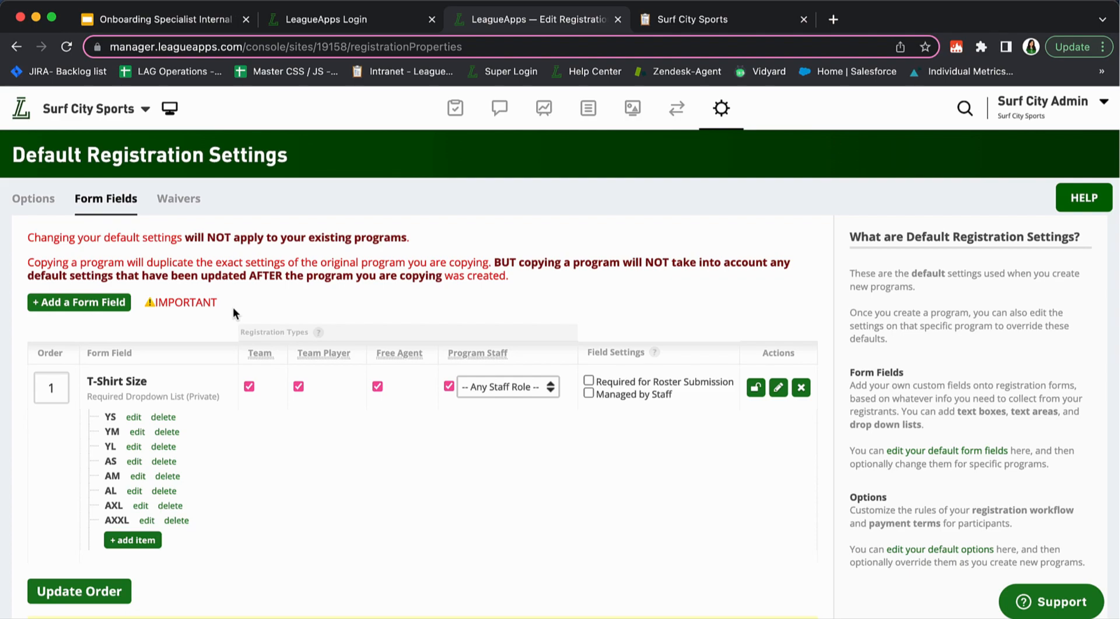
{"action": "scroll", "coordinate": [311, 452], "scroll_direction": "down", "scroll_amount": 2}
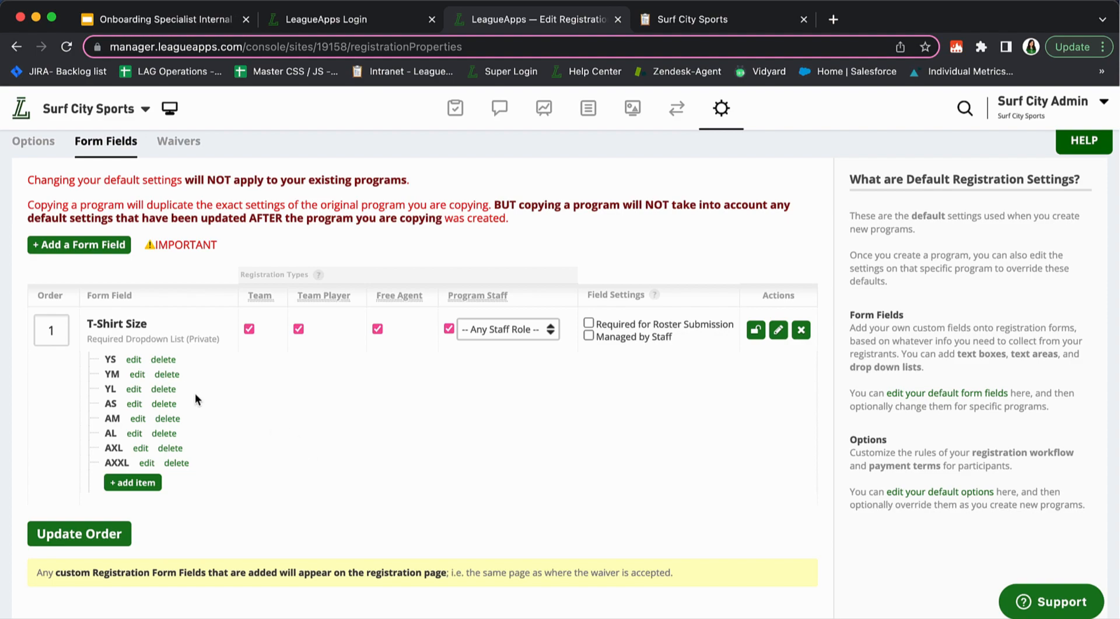
{"action": "scroll", "coordinate": [198, 402], "scroll_direction": "down", "scroll_amount": 3}
{"action": "scroll", "coordinate": [210, 418], "scroll_direction": "up", "scroll_amount": 5}
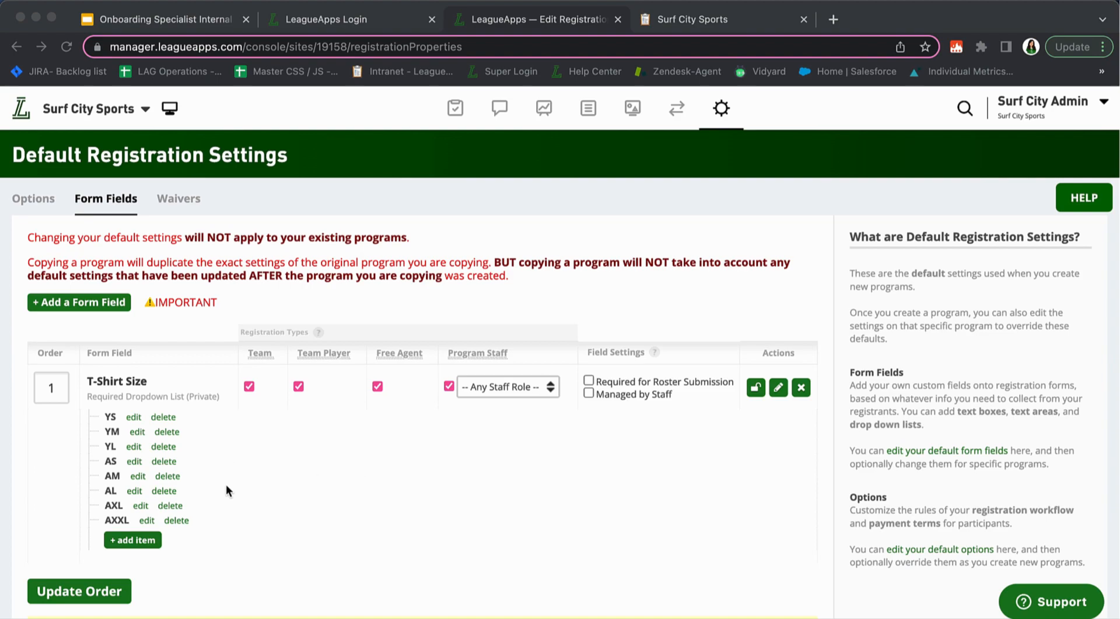
{"action": "scroll", "coordinate": [226, 491], "scroll_direction": "down", "scroll_amount": 3}
Add a blank registration form field entry and place the cursor in its Field Name box
{"action": "left_click", "coordinate": [93, 211]}
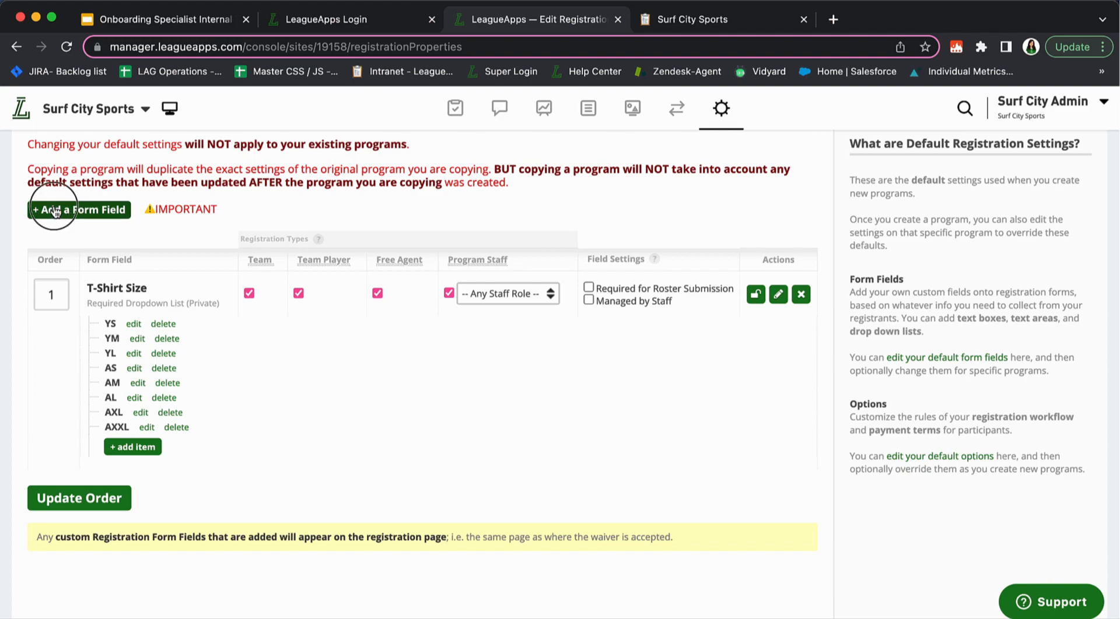
{"action": "scroll", "coordinate": [213, 320], "scroll_direction": "down", "scroll_amount": 3}
{"action": "scroll", "coordinate": [206, 323], "scroll_direction": "up", "scroll_amount": 3}
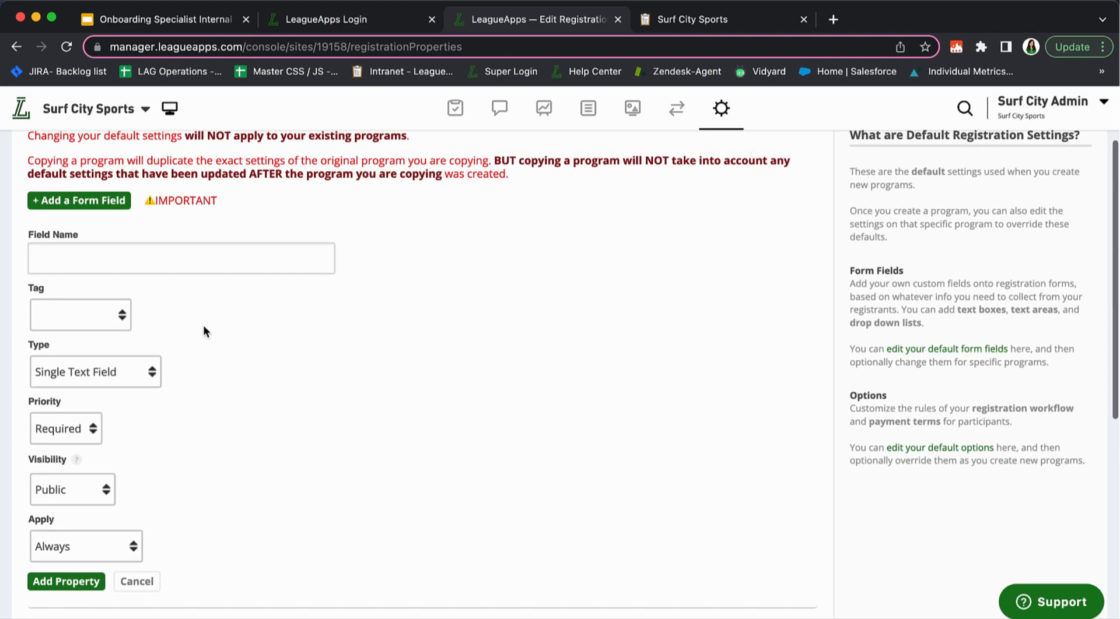
{"action": "left_click", "coordinate": [103, 257]}
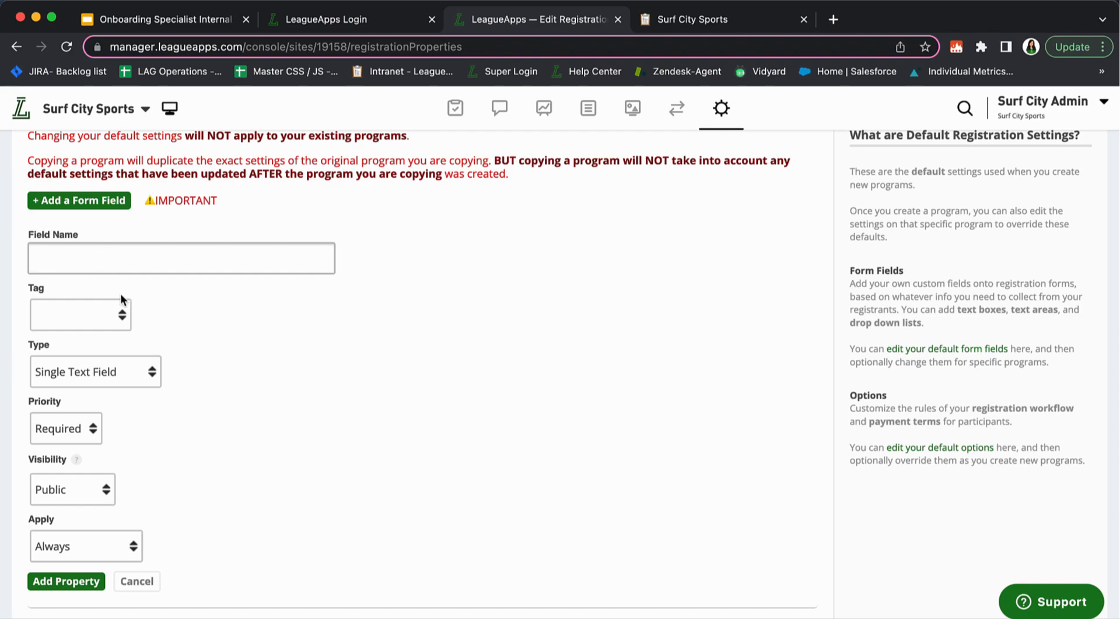
Review the T-Shirt Size dropdown's sizes, YS through AXXL
{"action": "scroll", "coordinate": [219, 388], "scroll_direction": "up", "scroll_amount": 2}
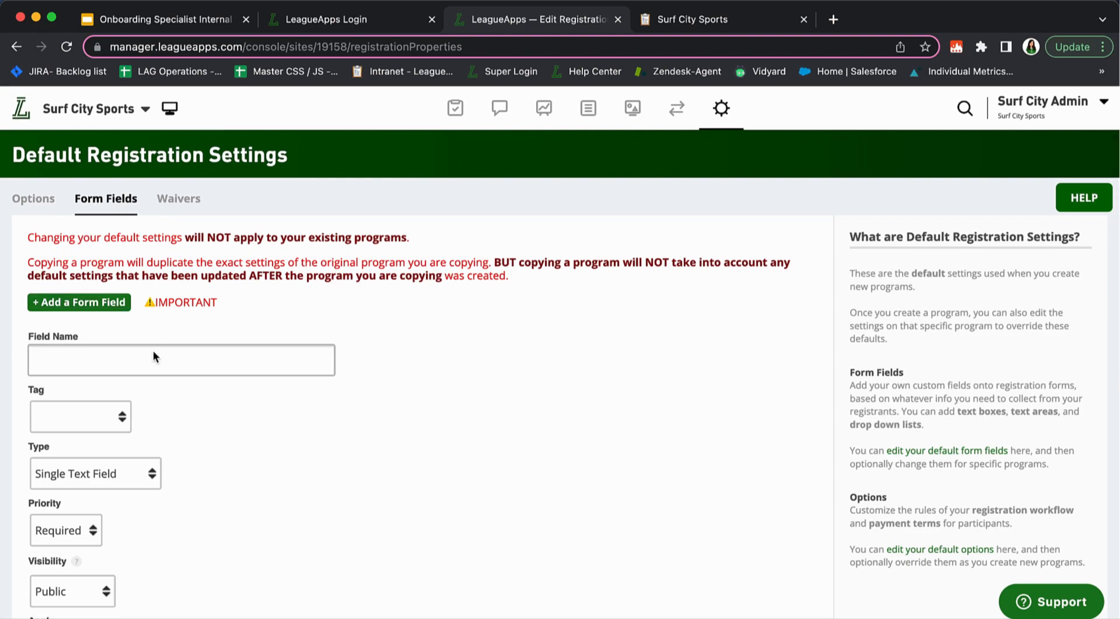
{"action": "scroll", "coordinate": [174, 398], "scroll_direction": "down", "scroll_amount": 8}
{"action": "scroll", "coordinate": [174, 398], "scroll_direction": "down", "scroll_amount": 1}
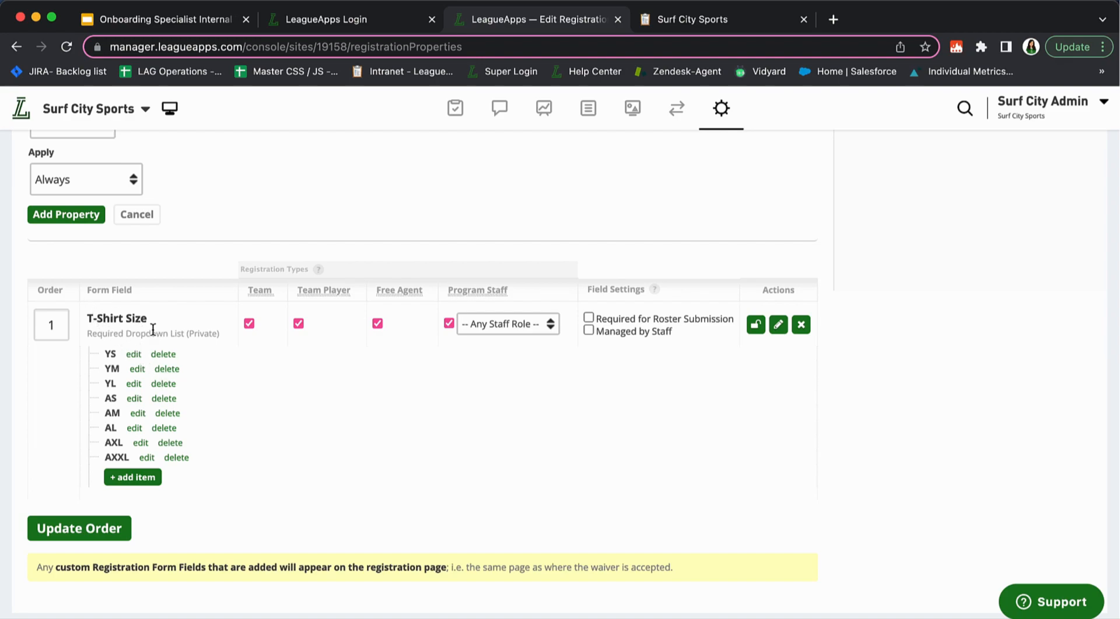
{"action": "mouse_move", "coordinate": [81, 345]}
{"action": "left_mouse_down"}
{"action": "mouse_move", "coordinate": [179, 447]}
{"action": "mouse_move", "coordinate": [126, 461]}
{"action": "mouse_move", "coordinate": [94, 355]}
{"action": "left_mouse_up"}
{"action": "left_click", "coordinate": [208, 459]}
{"action": "left_click", "coordinate": [75, 367]}
{"action": "scroll", "coordinate": [274, 392], "scroll_direction": "up", "scroll_amount": 7}
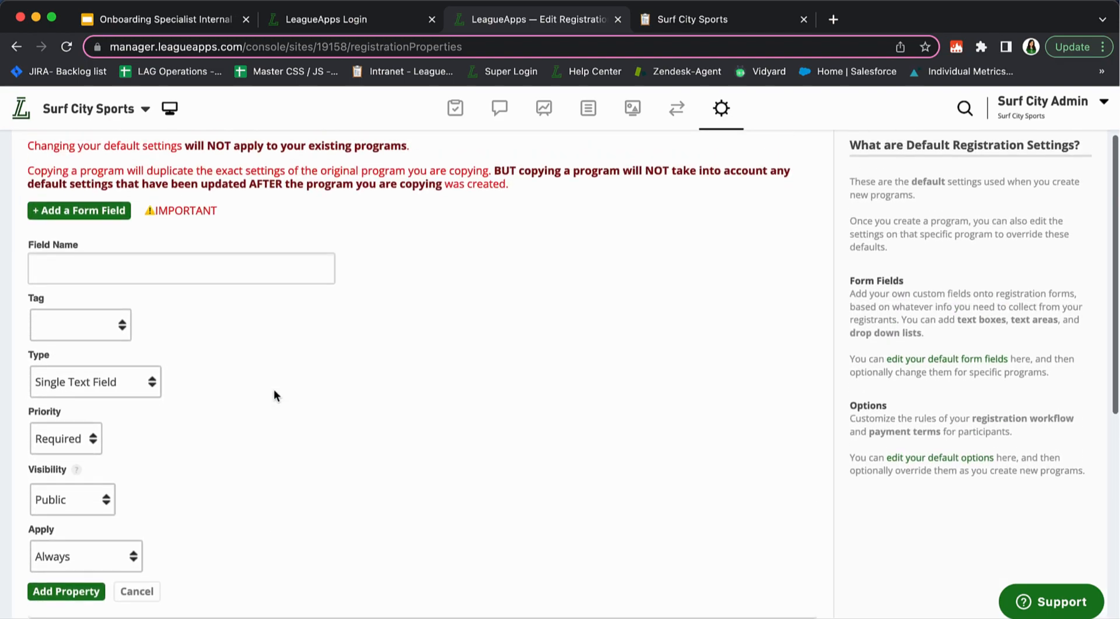
{"action": "scroll", "coordinate": [274, 389], "scroll_direction": "up", "scroll_amount": 2}
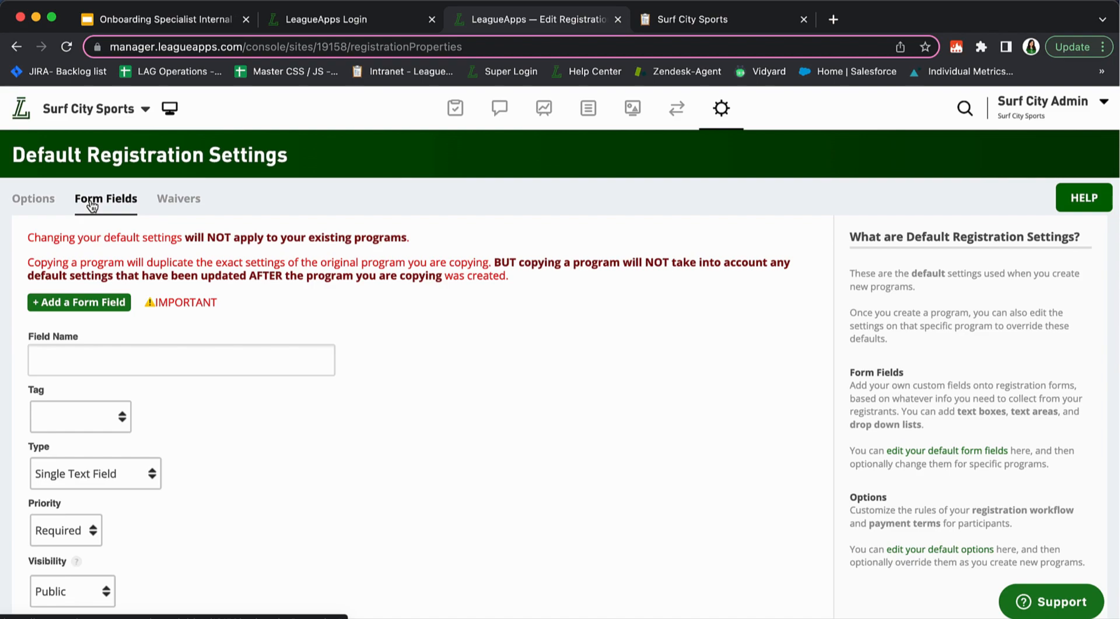
Open the default waivers and select the whole Main Waiver text
{"action": "left_click", "coordinate": [164, 210]}
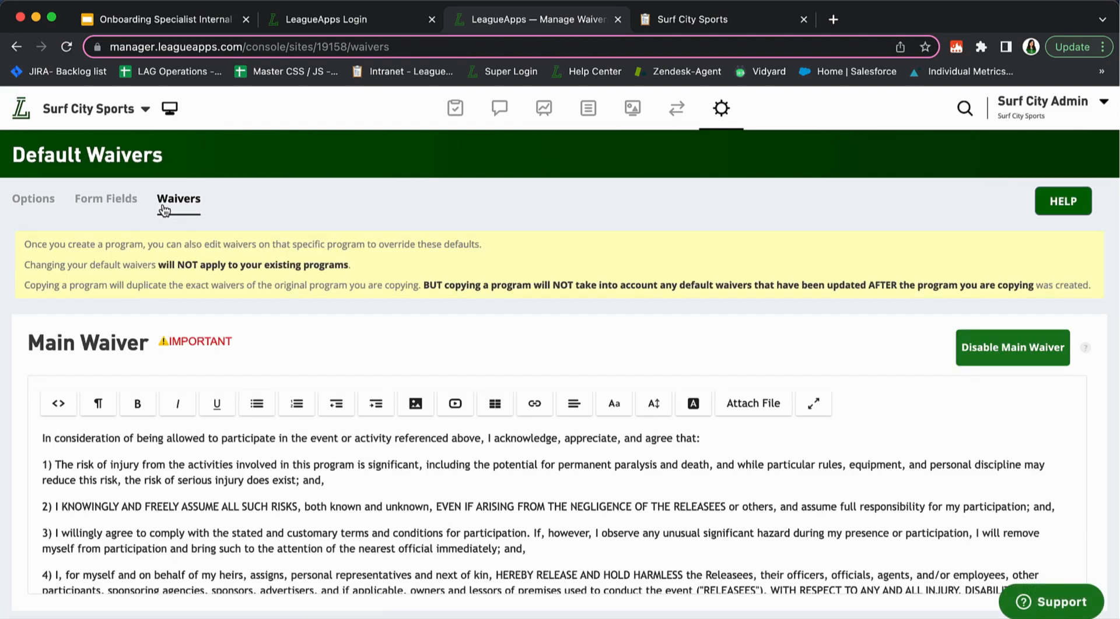
{"action": "scroll", "coordinate": [375, 299], "scroll_direction": "down", "scroll_amount": 5}
{"action": "scroll", "coordinate": [375, 299], "scroll_direction": "down", "scroll_amount": 1}
{"action": "left_click", "coordinate": [107, 298]}
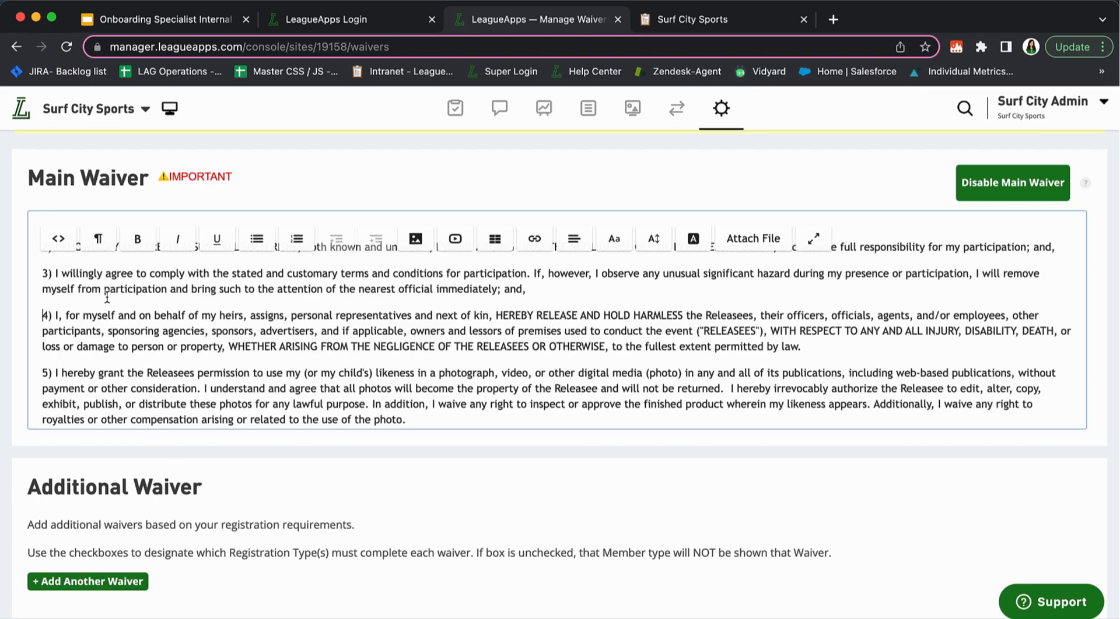
{"action": "scroll", "coordinate": [107, 298], "scroll_direction": "up", "scroll_amount": 3}
{"action": "left_click_drag", "start_coordinate": [45, 270], "coordinate": [486, 471]}
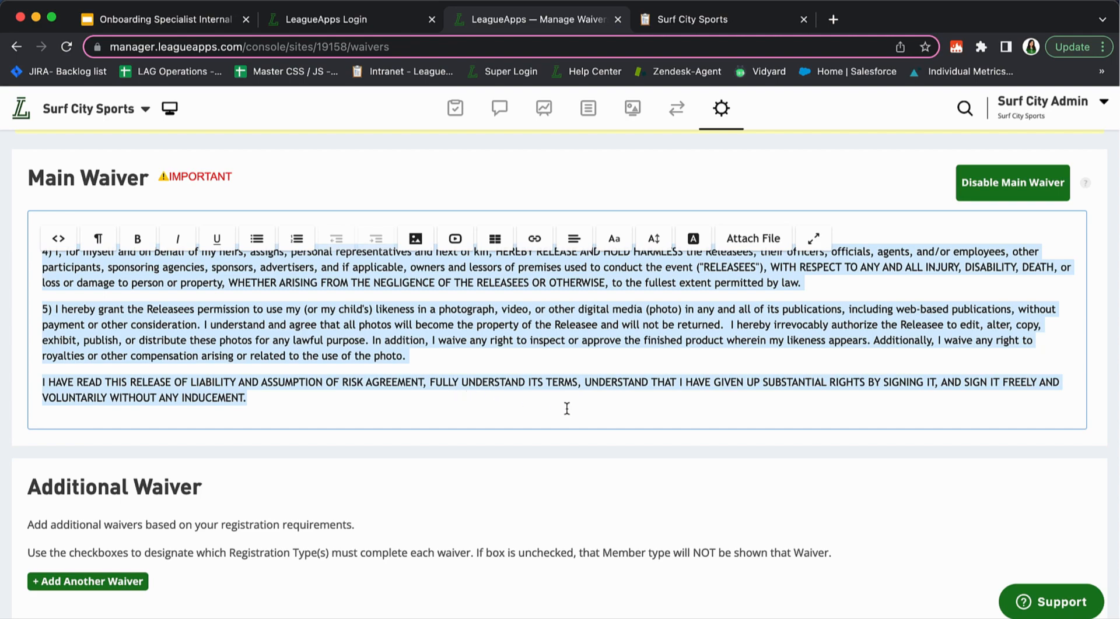
{"action": "scroll", "coordinate": [543, 382], "scroll_direction": "up", "scroll_amount": 3}
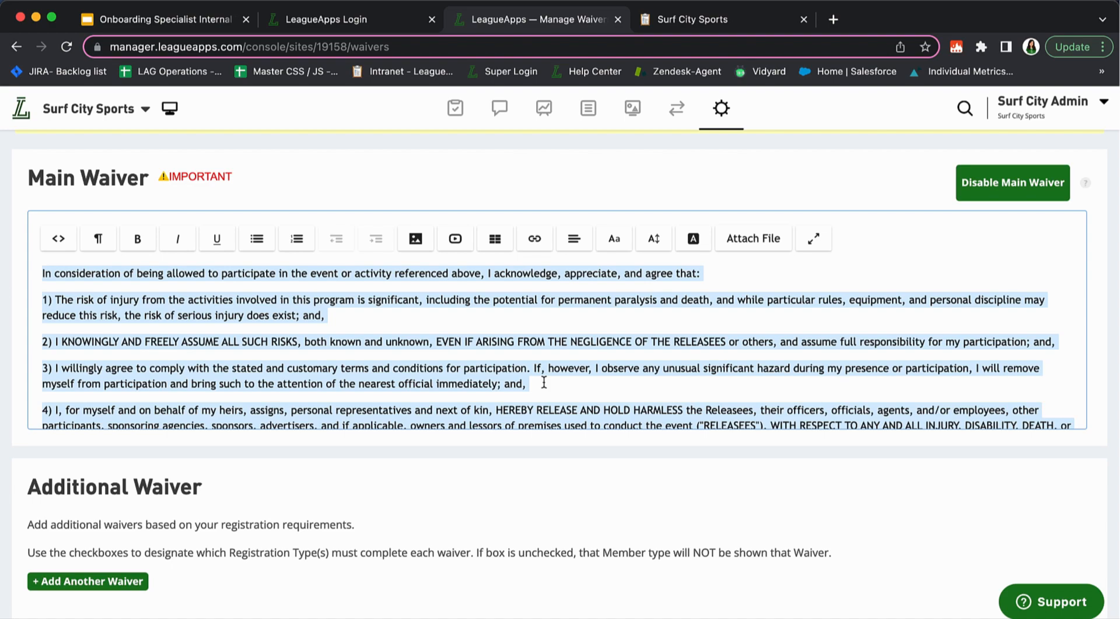
Deselect the text and start a blank Additional Waiver beneath the Main Waiver
{"action": "left_click", "coordinate": [471, 457]}
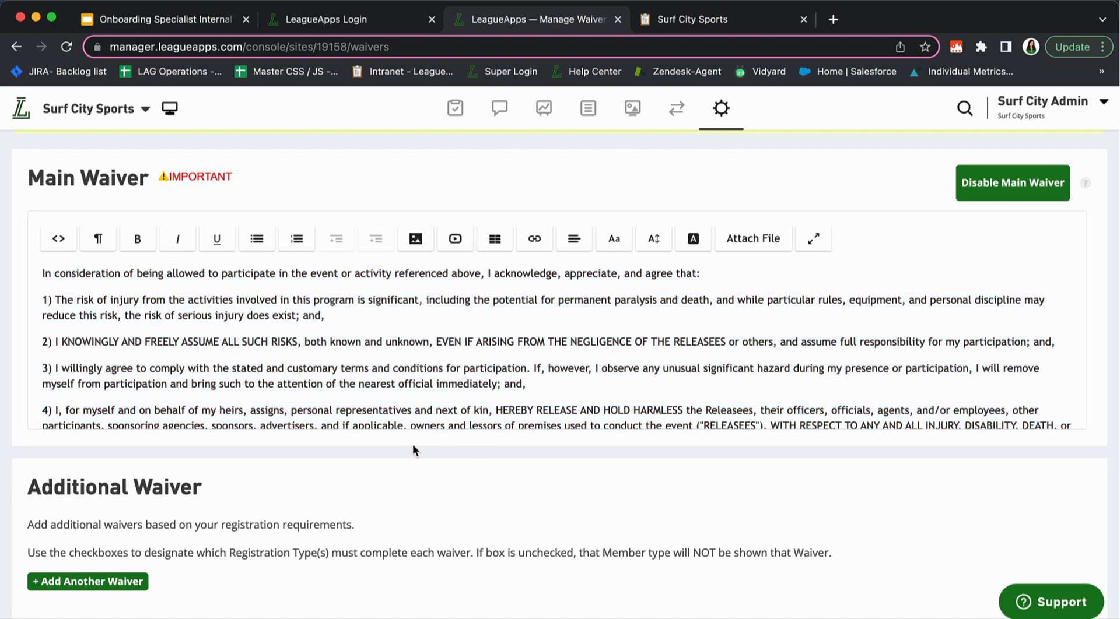
{"action": "left_click", "coordinate": [102, 584]}
{"action": "scroll", "coordinate": [278, 440], "scroll_direction": "down", "scroll_amount": 5}
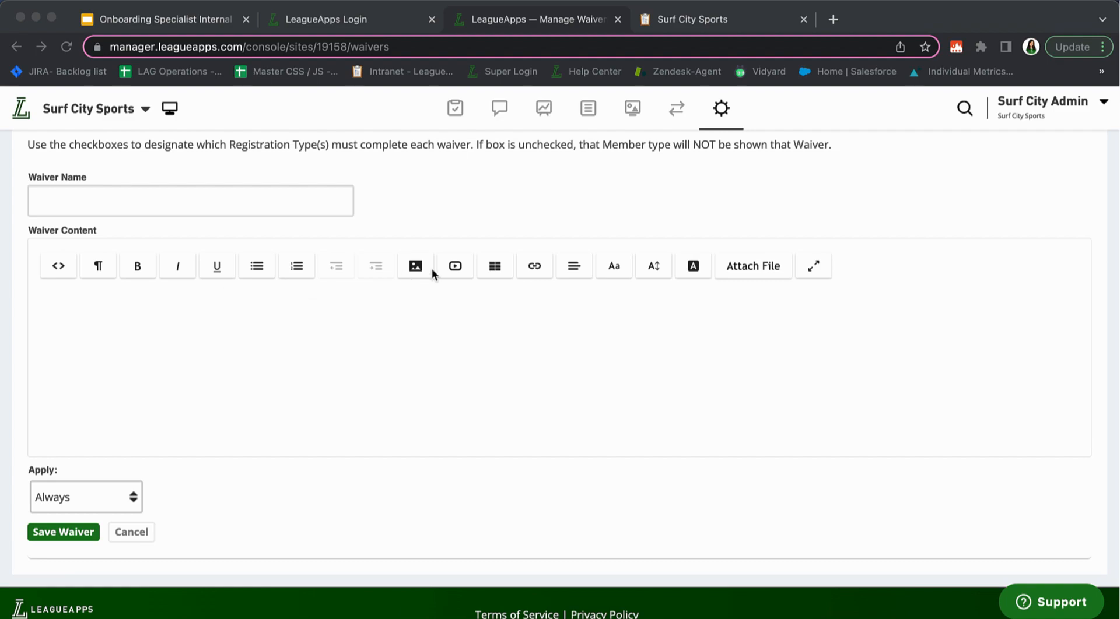
{"action": "scroll", "coordinate": [592, 218], "scroll_direction": "up", "scroll_amount": 5}
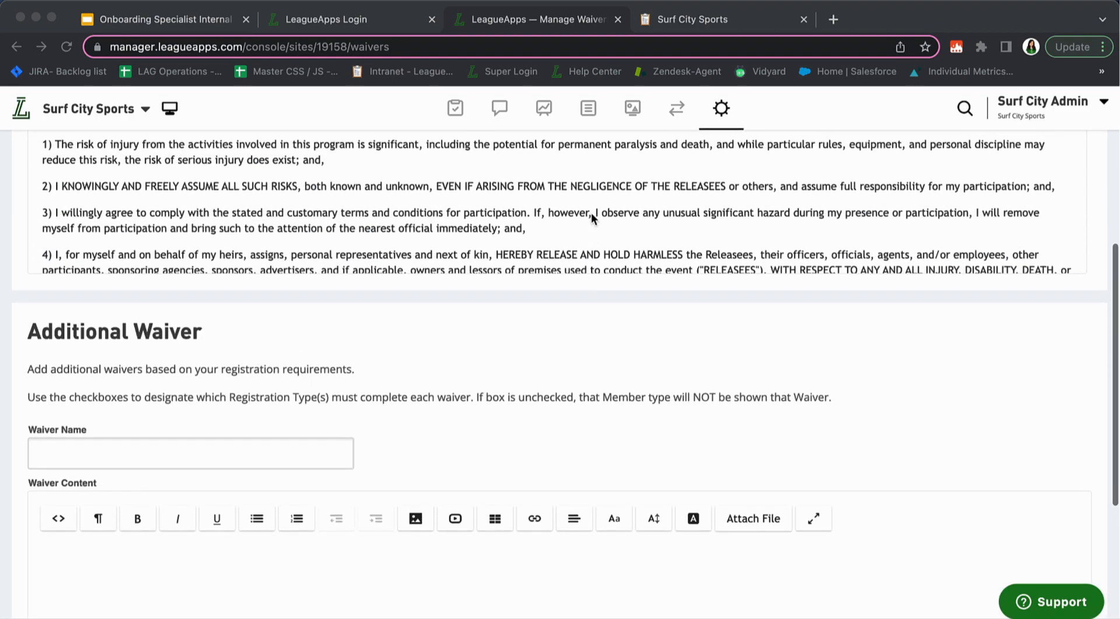
{"action": "scroll", "coordinate": [591, 213], "scroll_direction": "down", "scroll_amount": 1}
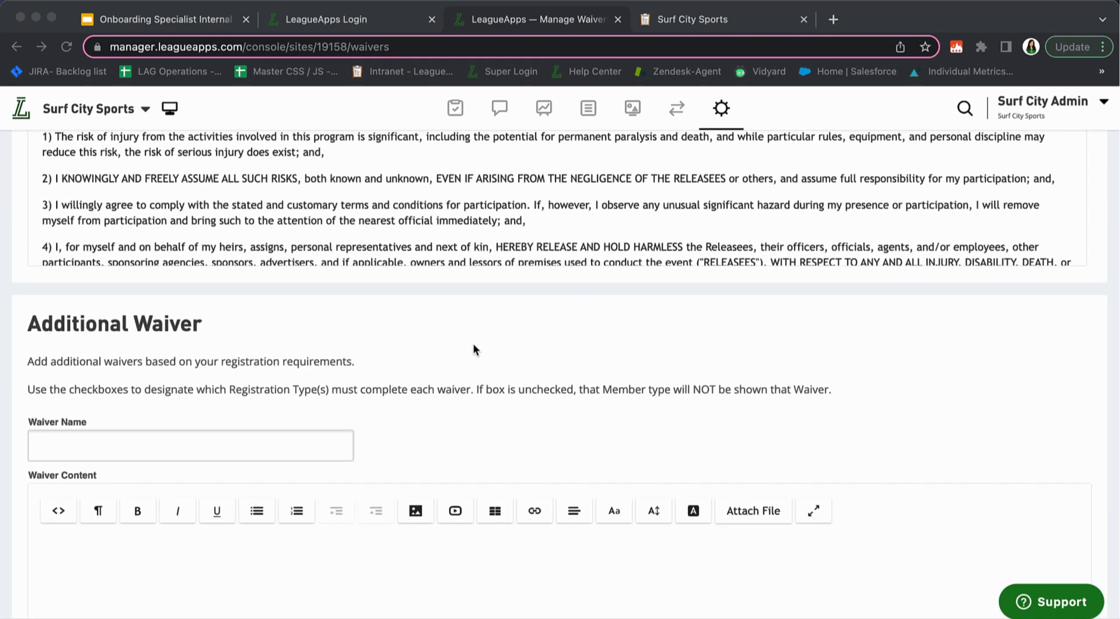
{"action": "scroll", "coordinate": [474, 344], "scroll_direction": "down", "scroll_amount": 2}
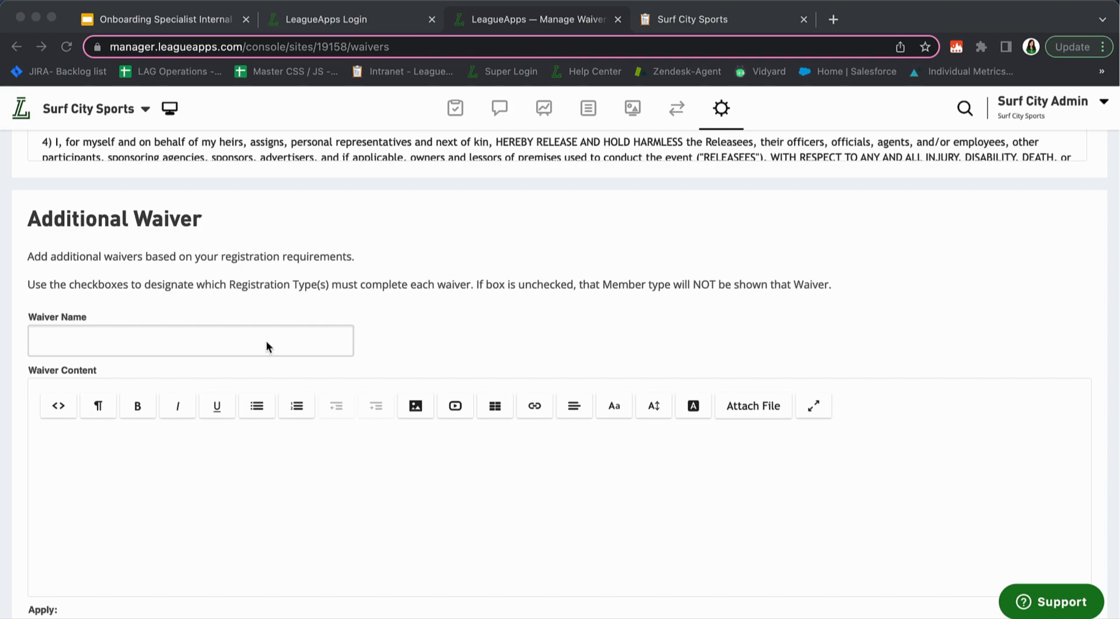
{"action": "scroll", "coordinate": [266, 341], "scroll_direction": "down", "scroll_amount": 2}
{"action": "left_click", "coordinate": [129, 613]}
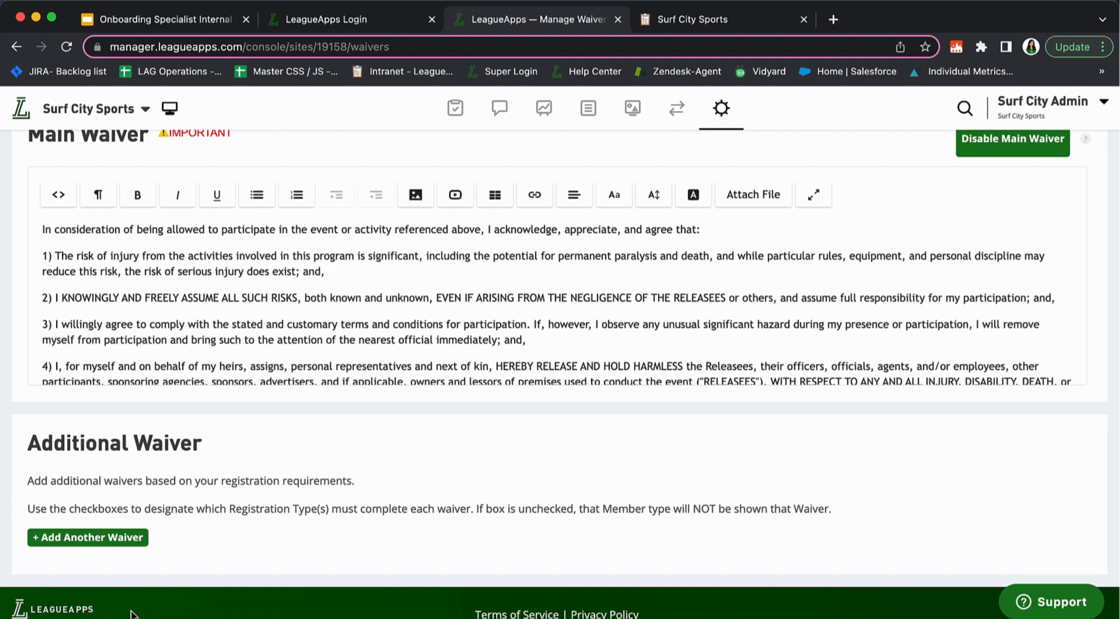
{"action": "scroll", "coordinate": [397, 523], "scroll_direction": "up", "scroll_amount": 3}
{"action": "scroll", "coordinate": [397, 524], "scroll_direction": "down", "scroll_amount": 3}
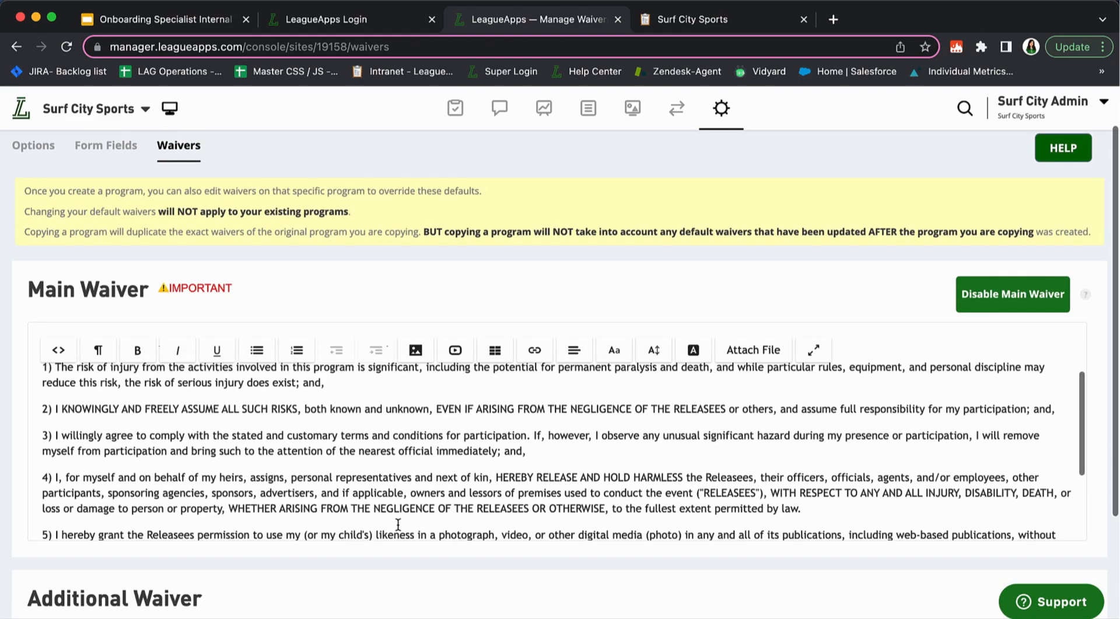
{"action": "scroll", "coordinate": [397, 523], "scroll_direction": "down", "scroll_amount": 3}
{"action": "scroll", "coordinate": [219, 564], "scroll_direction": "down", "scroll_amount": 3}
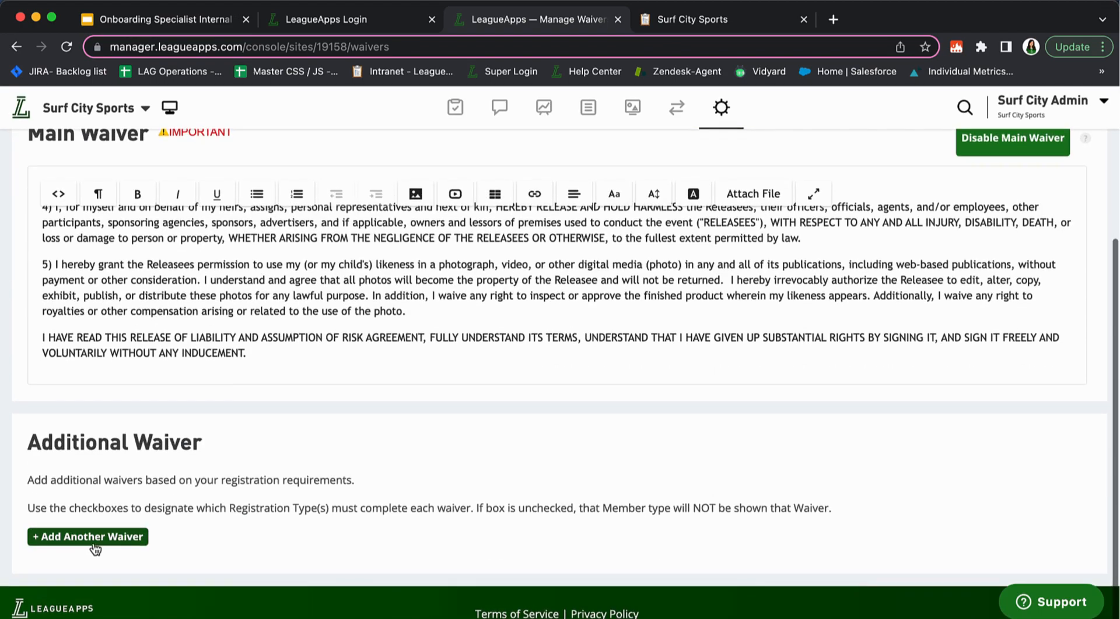
{"action": "scroll", "coordinate": [422, 526], "scroll_direction": "up", "scroll_amount": 4}
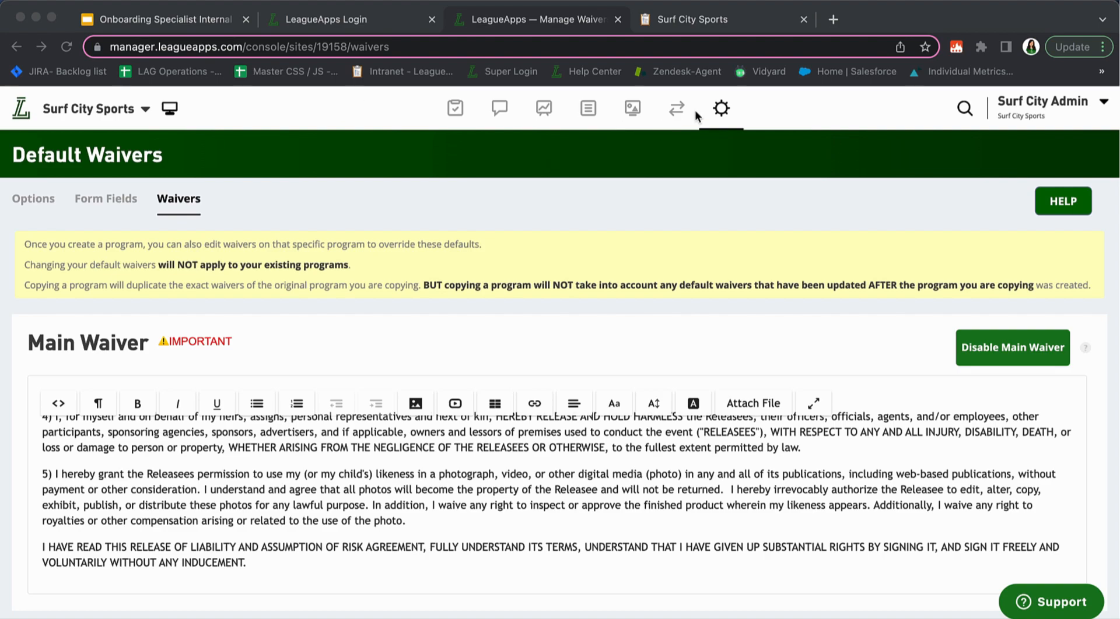
Go to Programs > Terminology and highlight the 'Season' and 'Level' label fields
{"action": "left_click", "coordinate": [715, 110]}
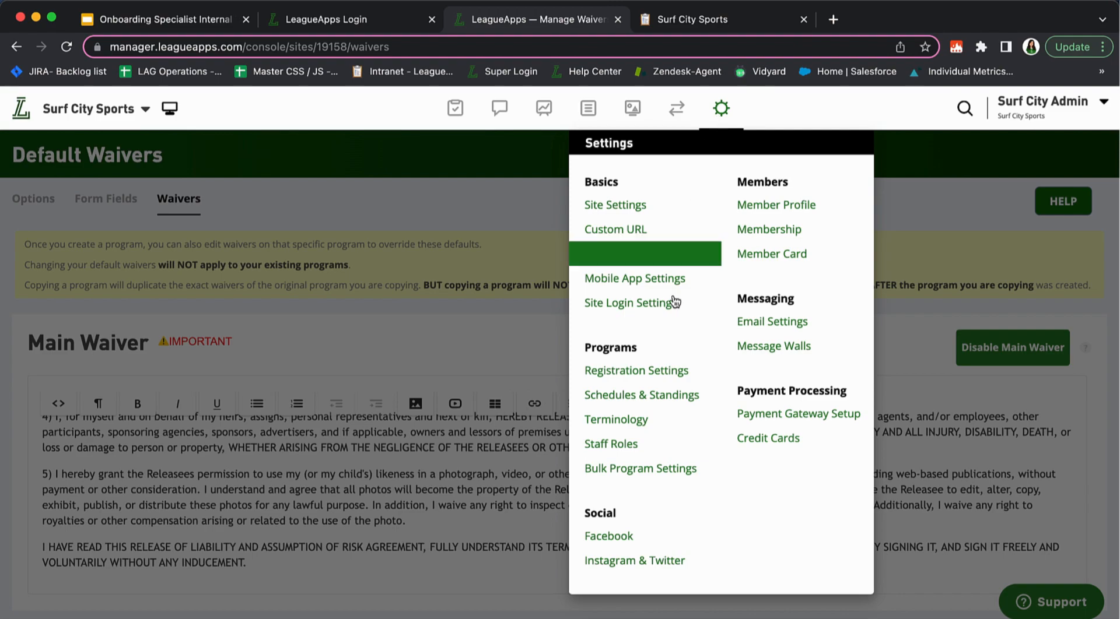
{"action": "left_click", "coordinate": [619, 424]}
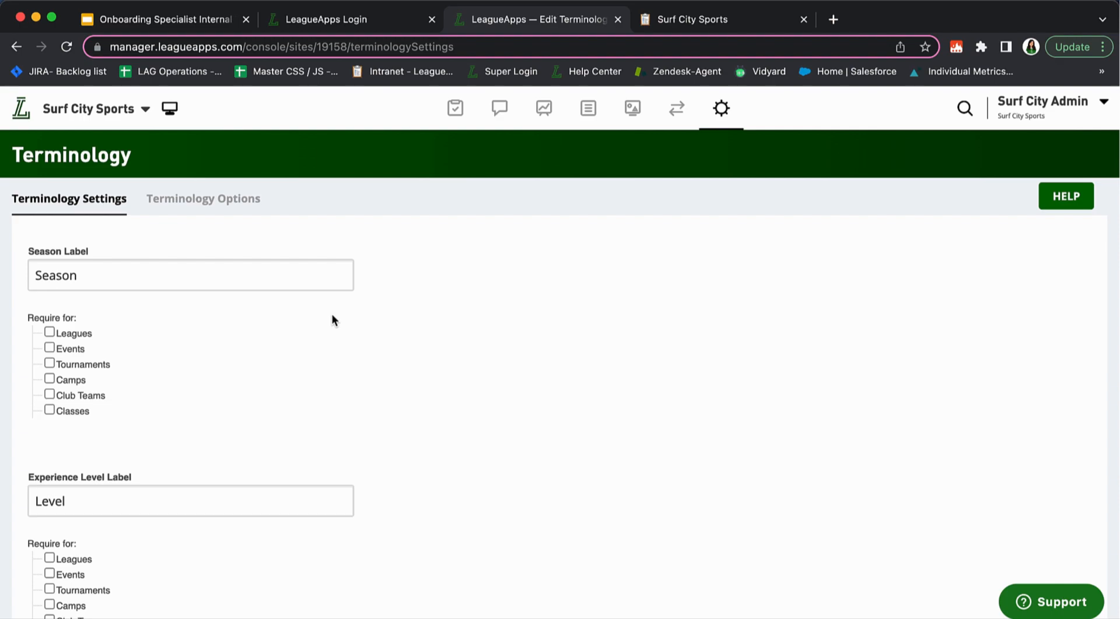
{"action": "double_click", "coordinate": [103, 281]}
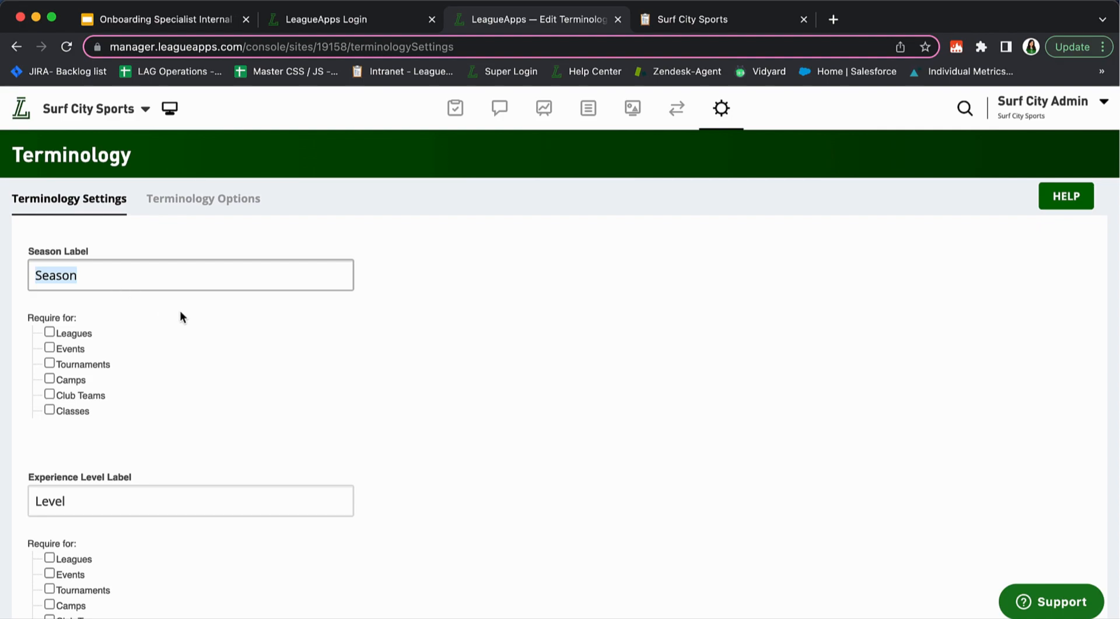
{"action": "scroll", "coordinate": [176, 316], "scroll_direction": "down", "scroll_amount": 1}
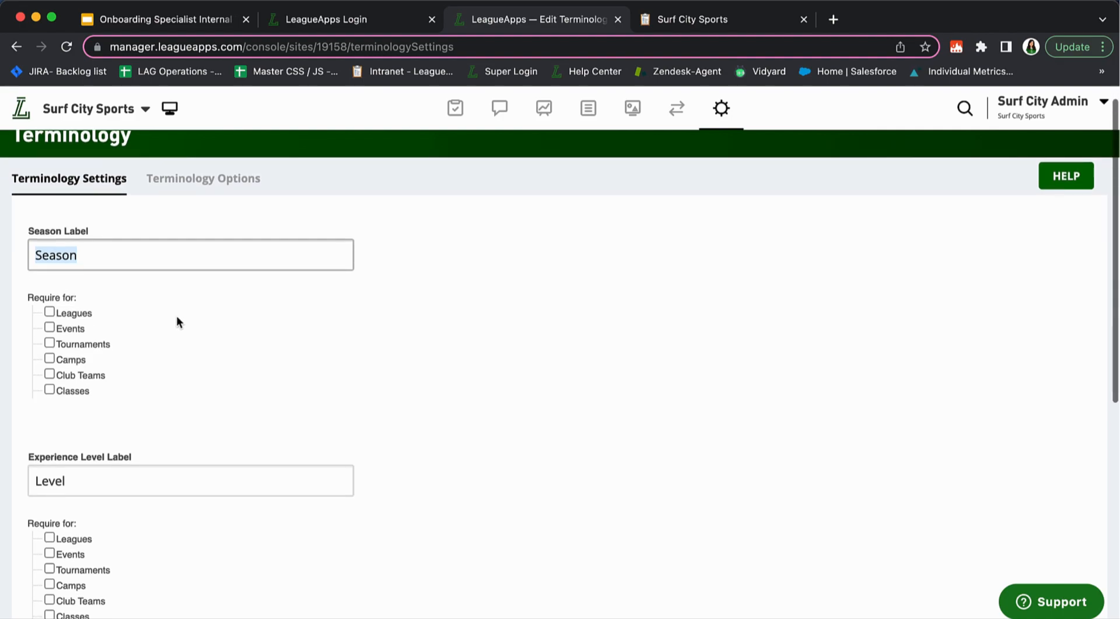
{"action": "double_click", "coordinate": [168, 486]}
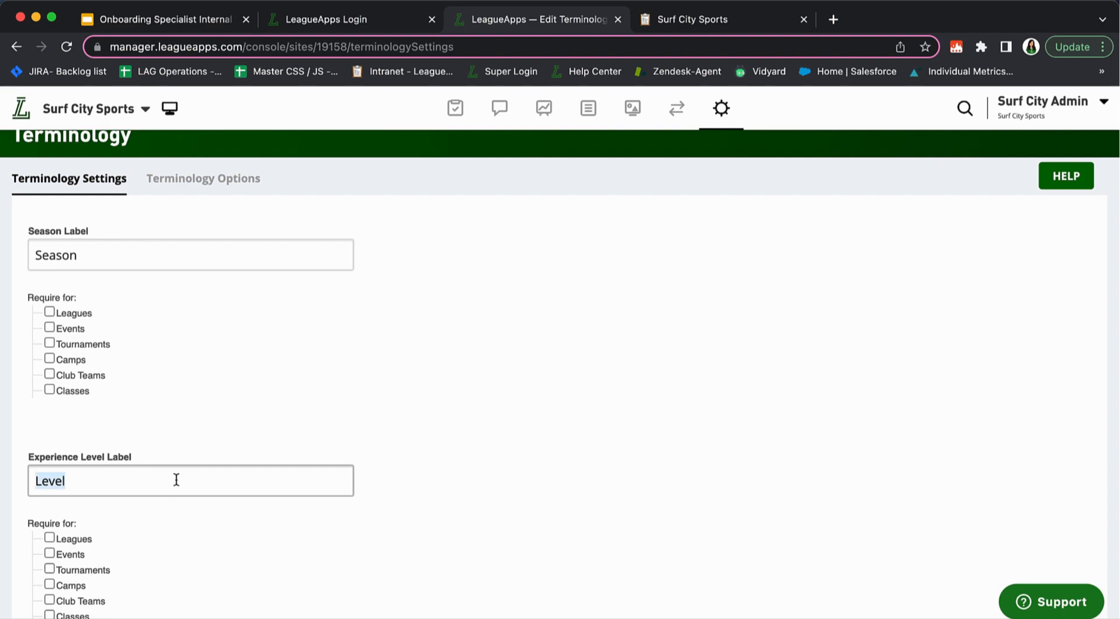
{"action": "scroll", "coordinate": [177, 479], "scroll_direction": "down", "scroll_amount": 3}
{"action": "scroll", "coordinate": [176, 480], "scroll_direction": "up", "scroll_amount": 3}
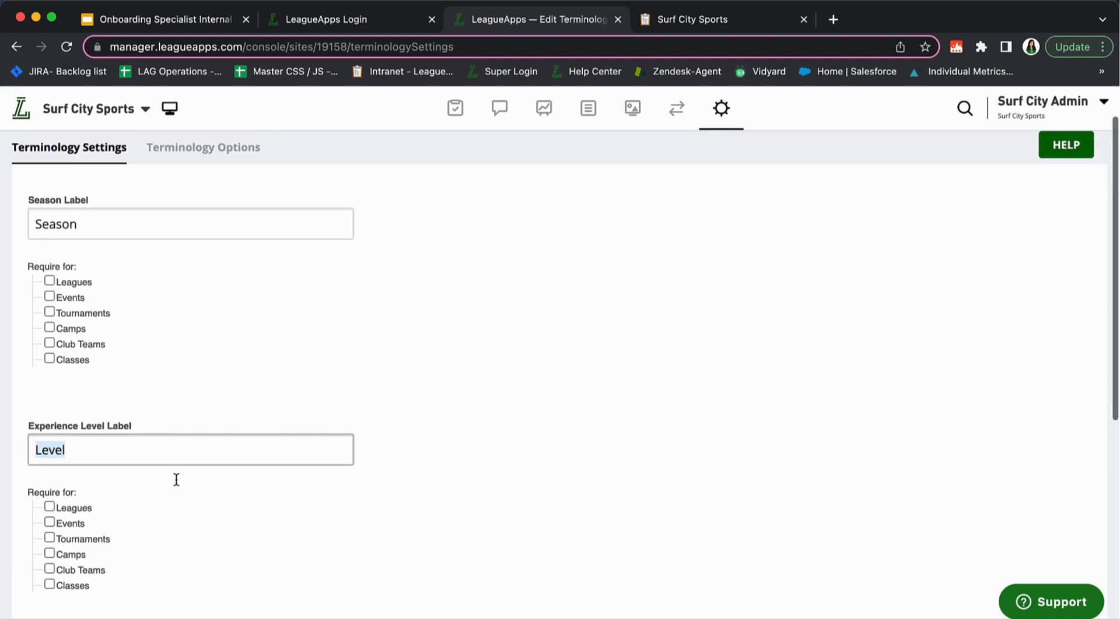
Switch to the Terminology Options tab and highlight the Season list heading
{"action": "left_click", "coordinate": [172, 186]}
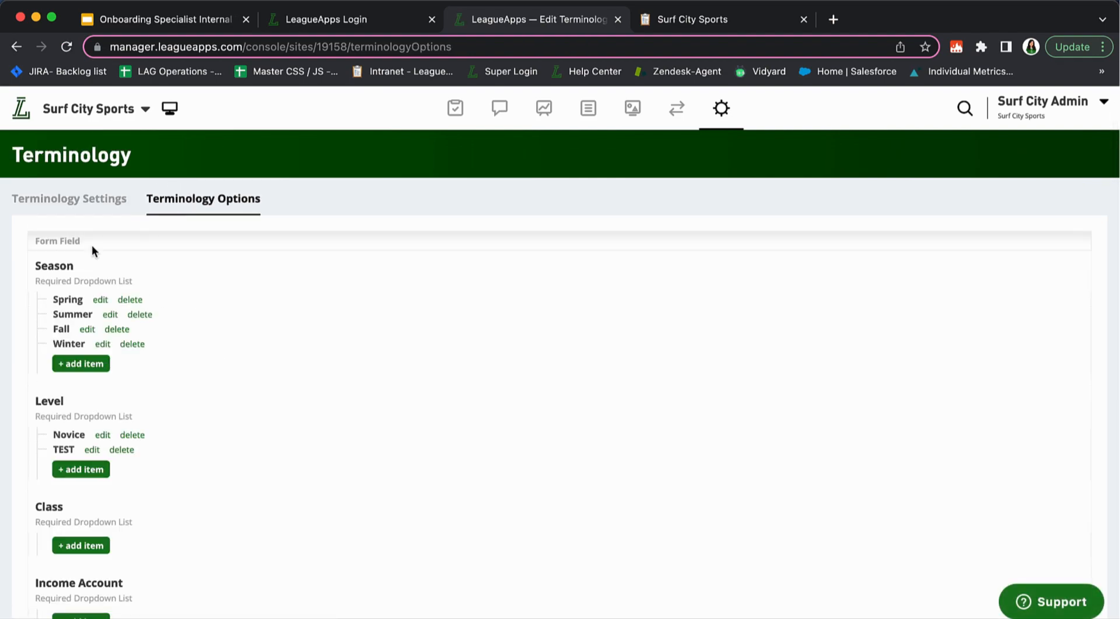
{"action": "double_click", "coordinate": [39, 266]}
{"action": "scroll", "coordinate": [124, 378], "scroll_direction": "down", "scroll_amount": 1}
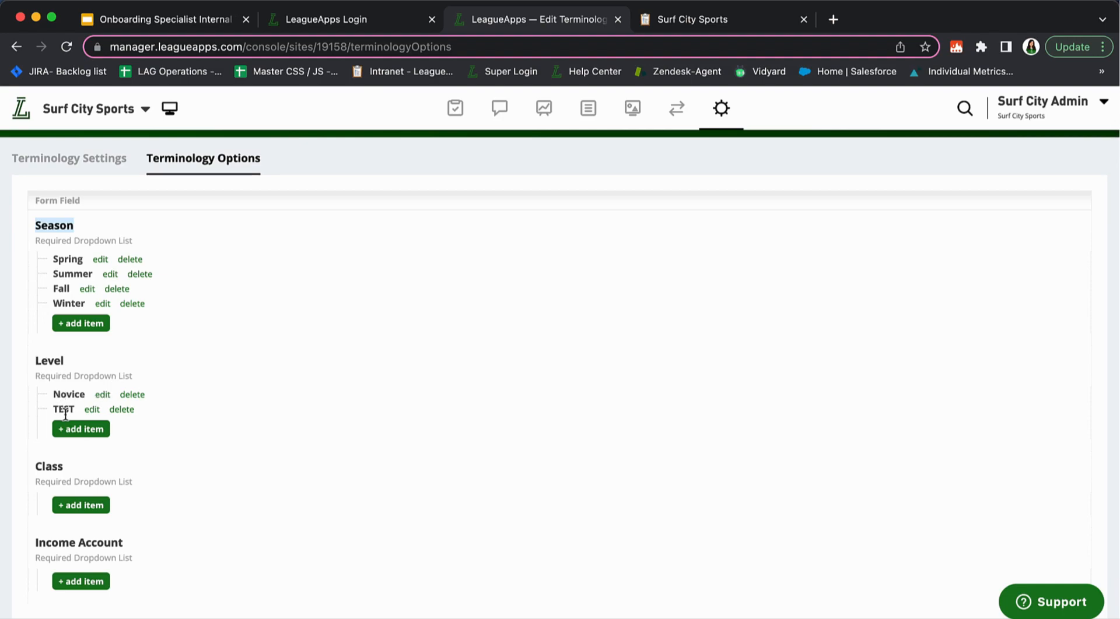
Add 'Intermediate' as a new Level item and save it
{"action": "left_click", "coordinate": [84, 432]}
{"action": "left_click", "coordinate": [129, 432]}
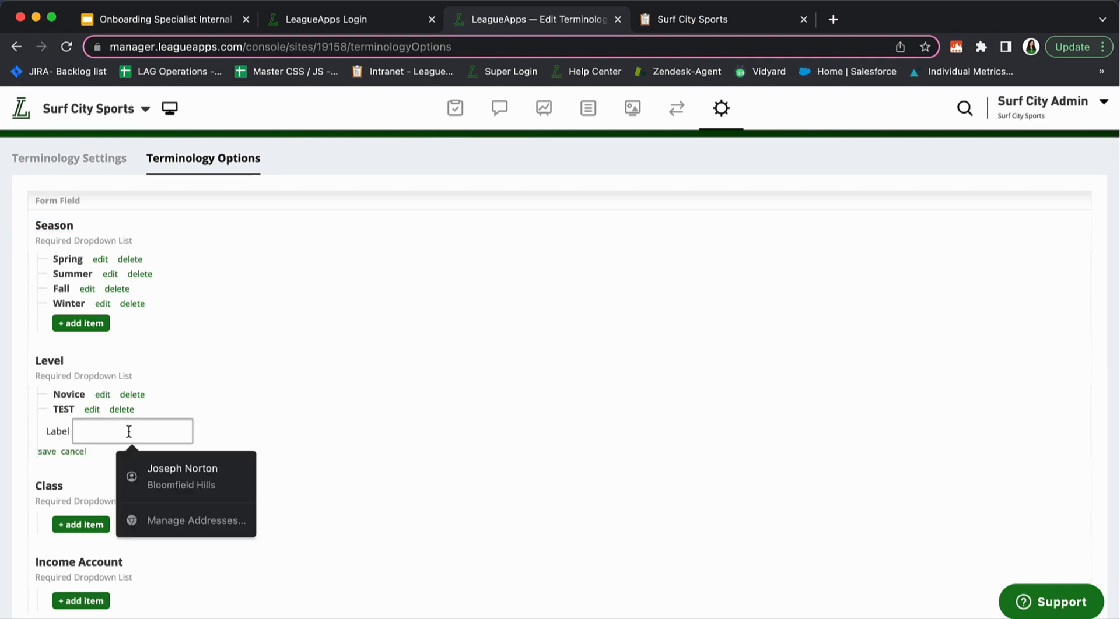
{"action": "type", "text": "Imter"}
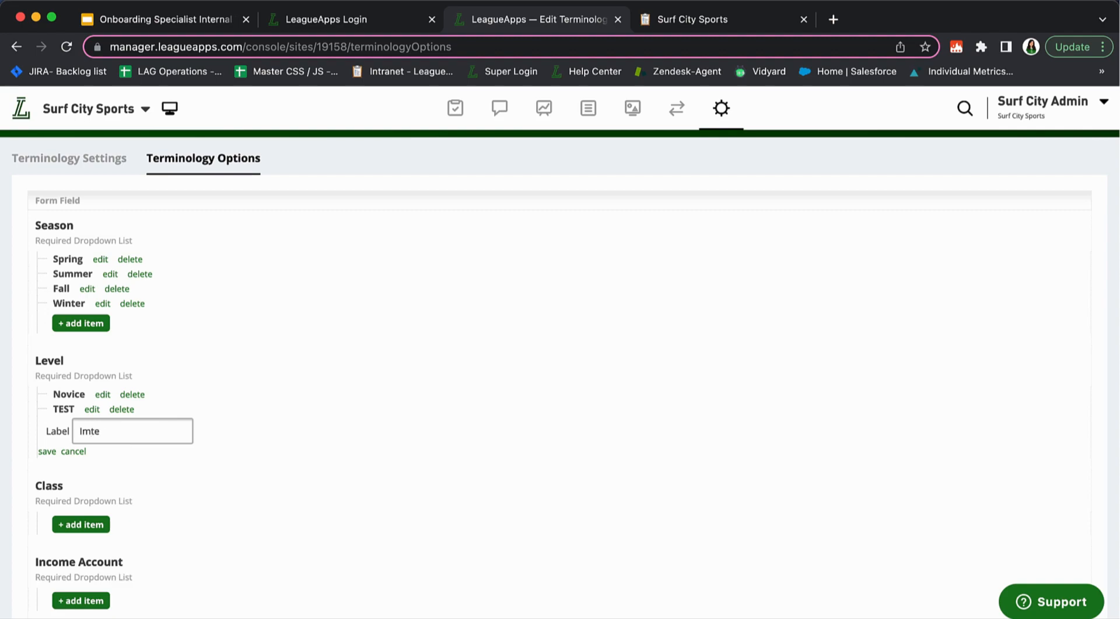
{"action": "key", "text": "BackSpace"}
{"action": "key", "text": "BackSpace"}
{"action": "key", "text": "BackSpace"}
{"action": "key", "text": "BackSpace"}
{"action": "type", "text": "ntermediated"}
{"action": "key", "text": "BackSpace"}
{"action": "left_click", "coordinate": [46, 453]}
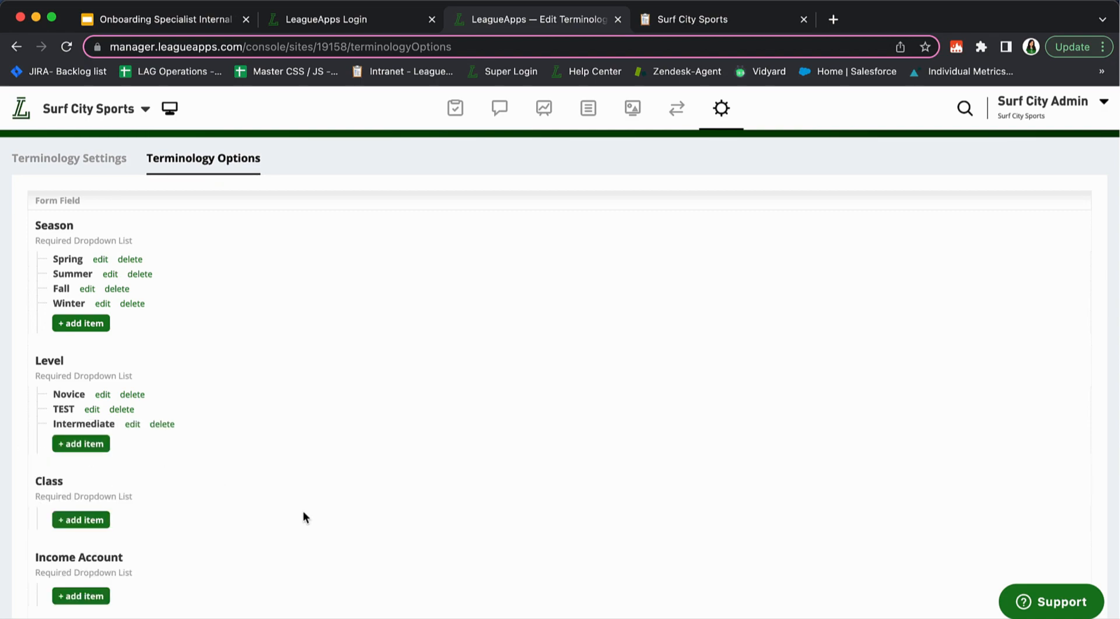
{"action": "scroll", "coordinate": [187, 473], "scroll_direction": "down", "scroll_amount": 2}
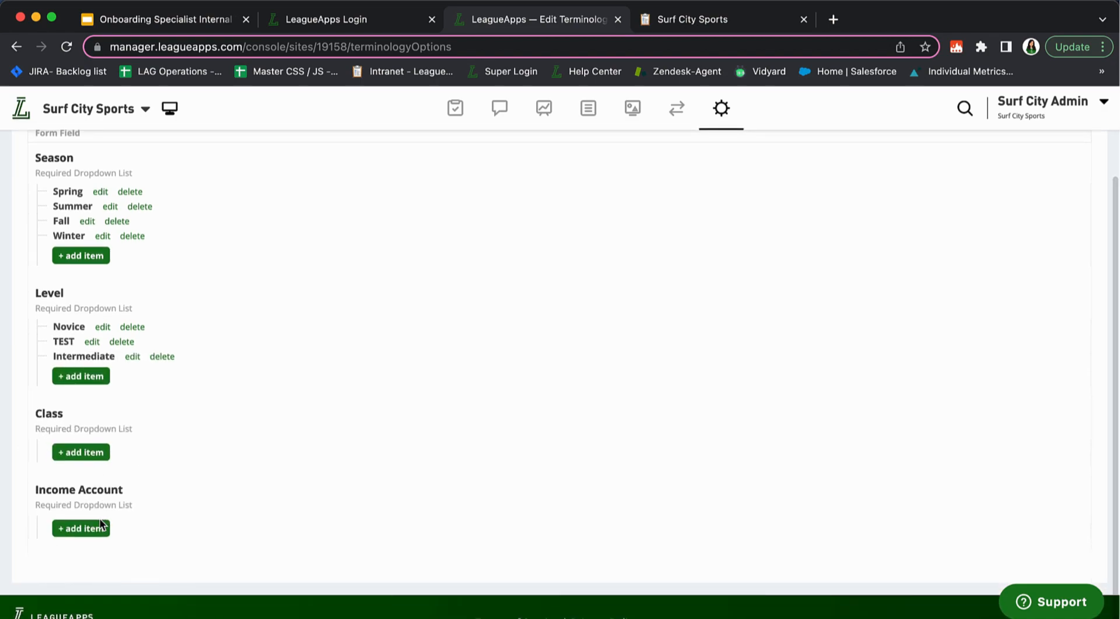
{"action": "scroll", "coordinate": [101, 466], "scroll_direction": "up", "scroll_amount": 3}
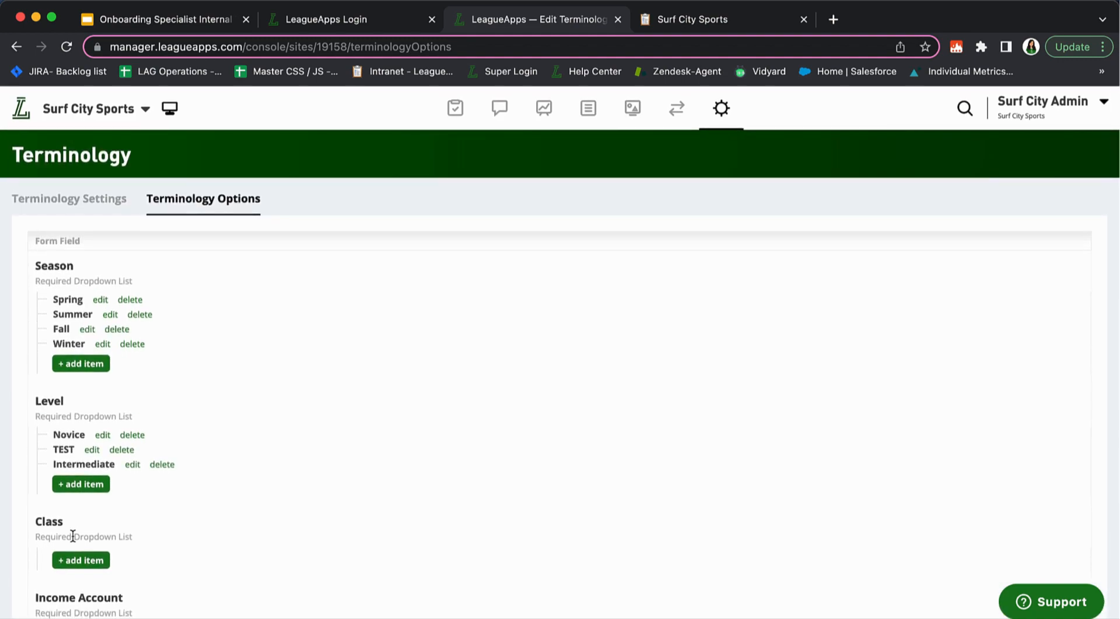
{"action": "scroll", "coordinate": [73, 536], "scroll_direction": "down", "scroll_amount": 1}
Return to Terminology Settings and highlight the Accounting Code 1 and 2 label sections
{"action": "left_click", "coordinate": [44, 171]}
{"action": "scroll", "coordinate": [115, 313], "scroll_direction": "down", "scroll_amount": 10}
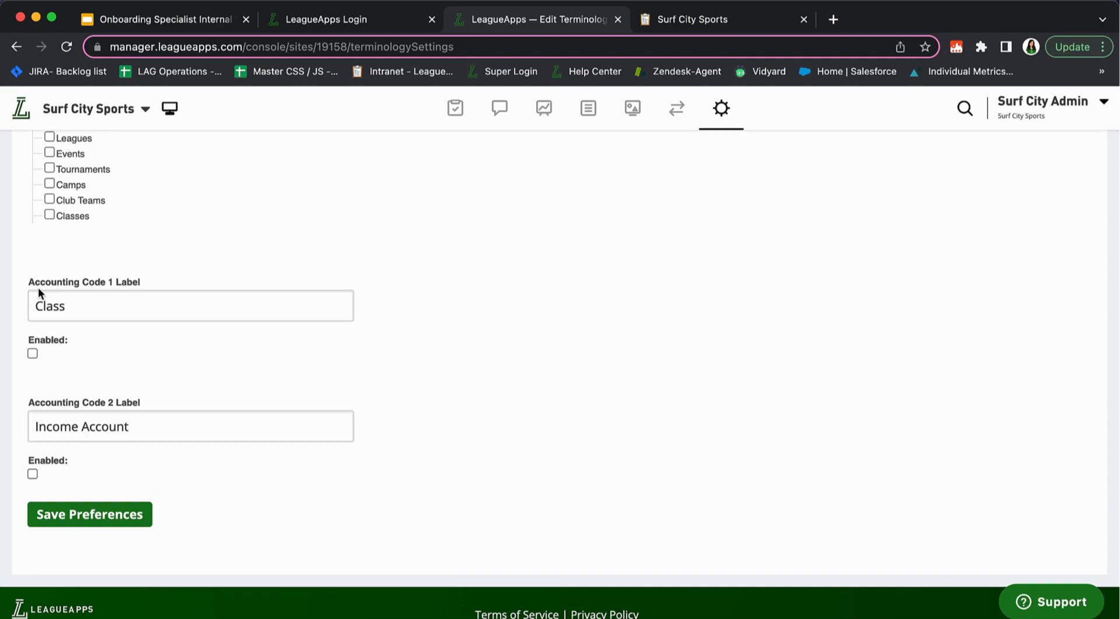
{"action": "left_click_drag", "start_coordinate": [40, 287], "coordinate": [132, 286]}
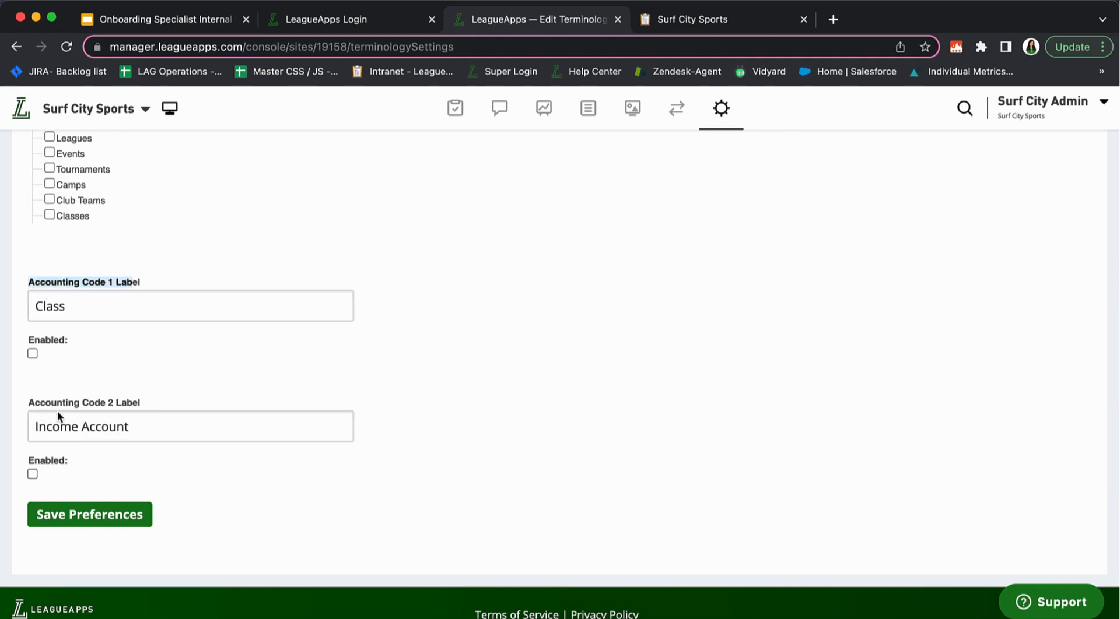
{"action": "left_click_drag", "start_coordinate": [22, 405], "coordinate": [140, 402]}
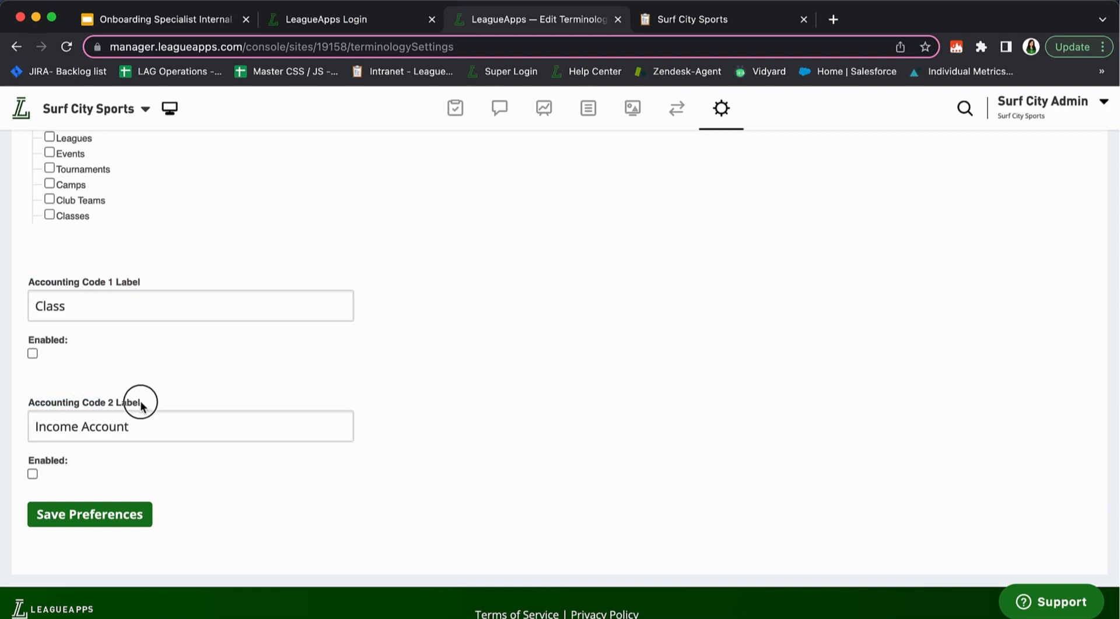
{"action": "left_click_drag", "start_coordinate": [21, 277], "coordinate": [165, 407]}
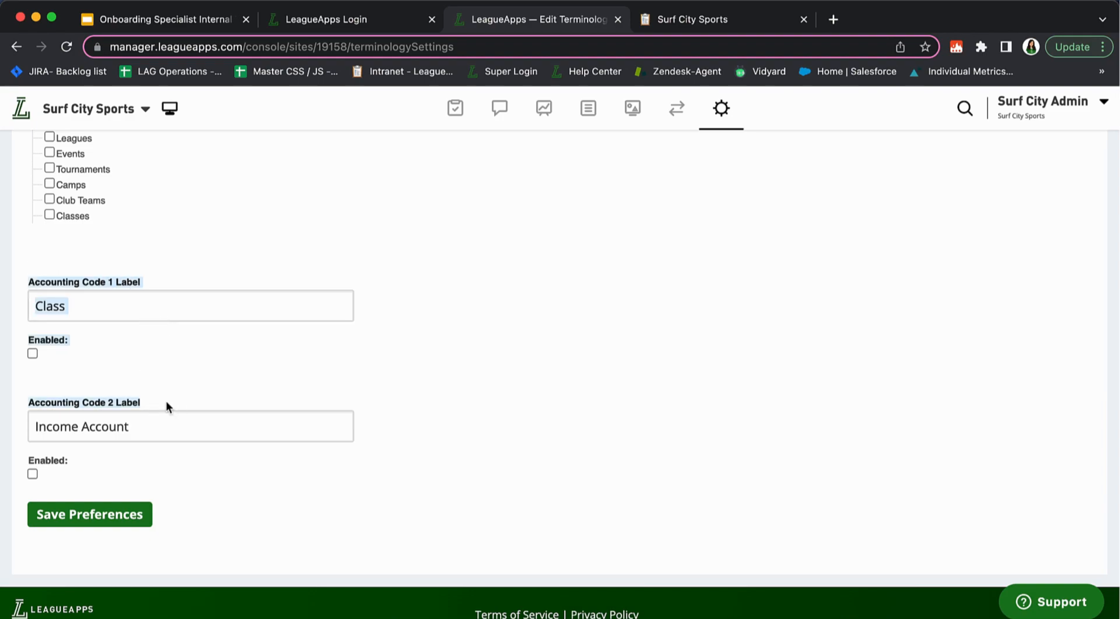
{"action": "left_click", "coordinate": [141, 374]}
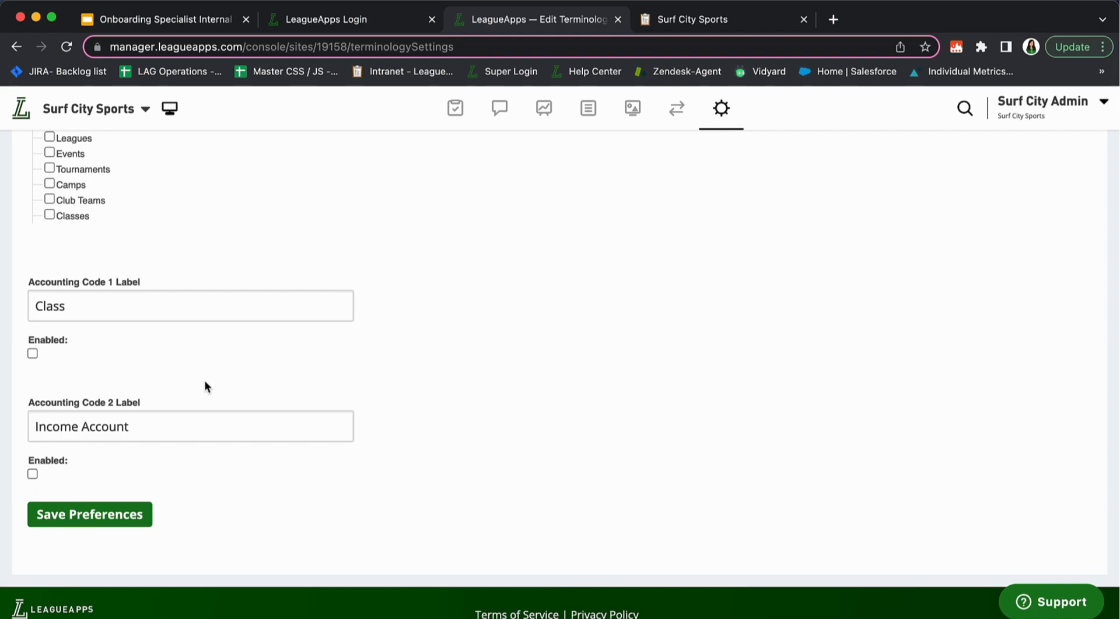
{"action": "scroll", "coordinate": [204, 386], "scroll_direction": "up", "scroll_amount": 8}
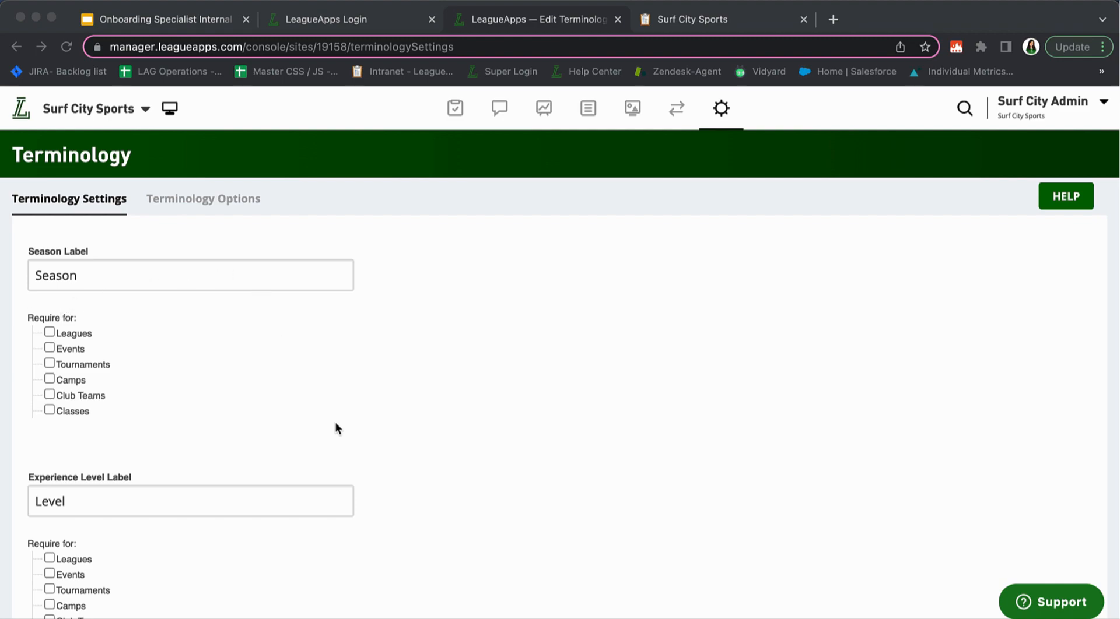
Open Email Settings from the gear menu and delete the Default Reply-To Address
{"action": "left_click", "coordinate": [723, 113]}
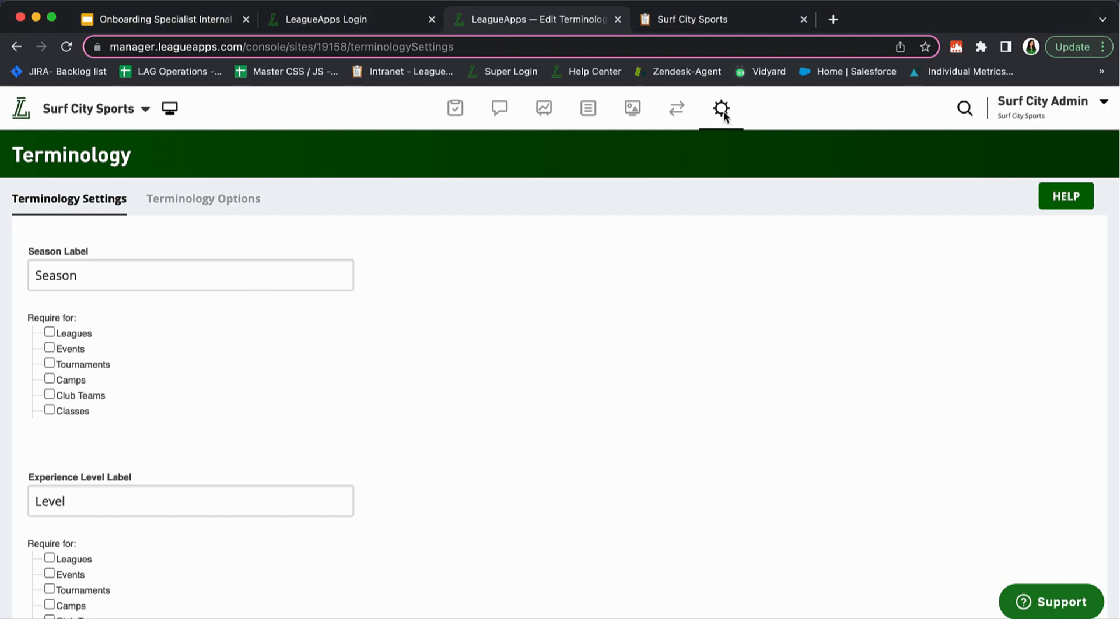
{"action": "left_click", "coordinate": [723, 113]}
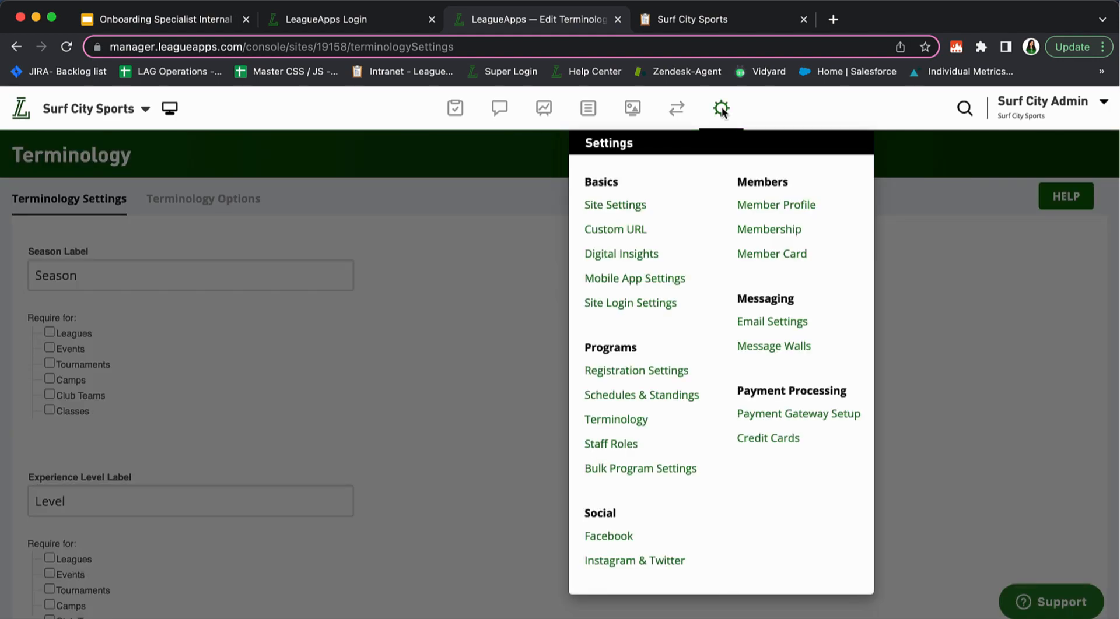
{"action": "left_click", "coordinate": [773, 325]}
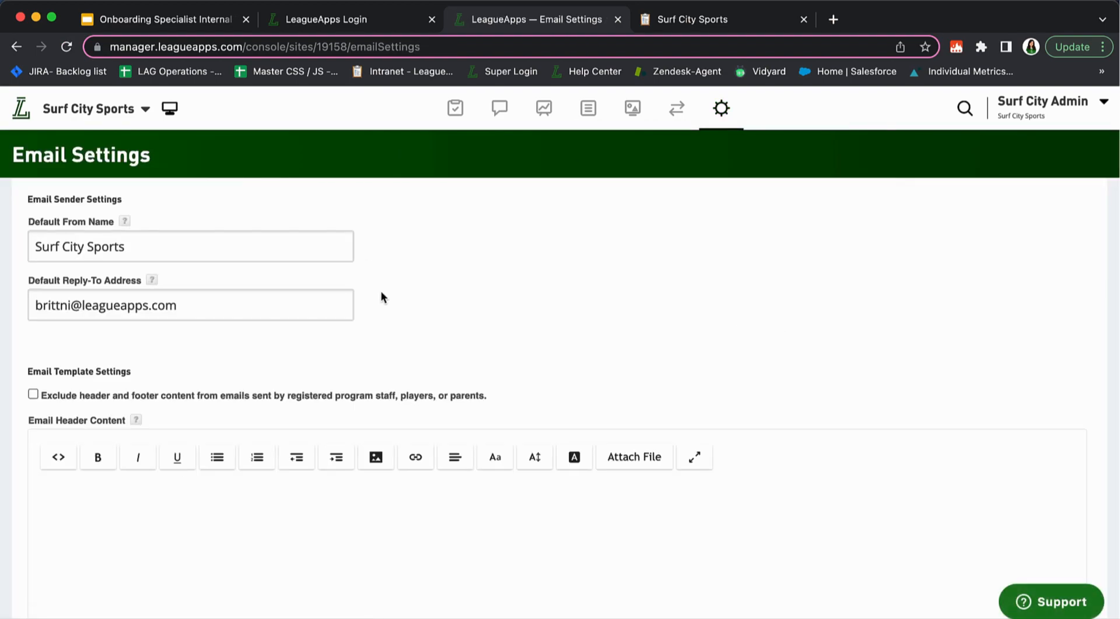
{"action": "scroll", "coordinate": [393, 320], "scroll_direction": "down", "scroll_amount": 1}
{"action": "triple_click", "coordinate": [220, 292]}
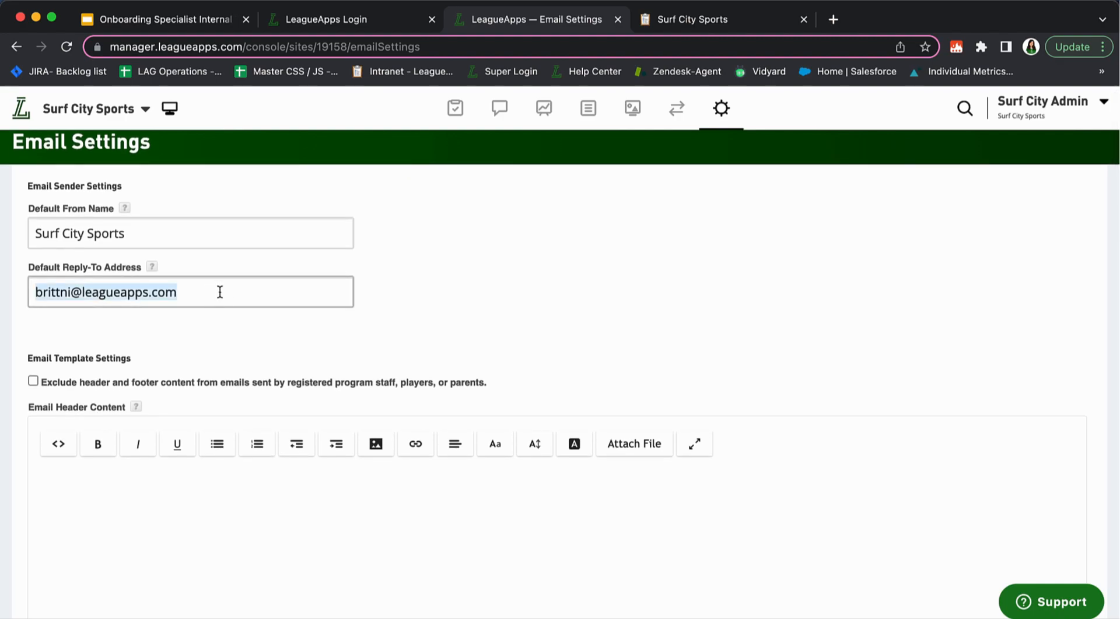
{"action": "key", "text": "BackSpace"}
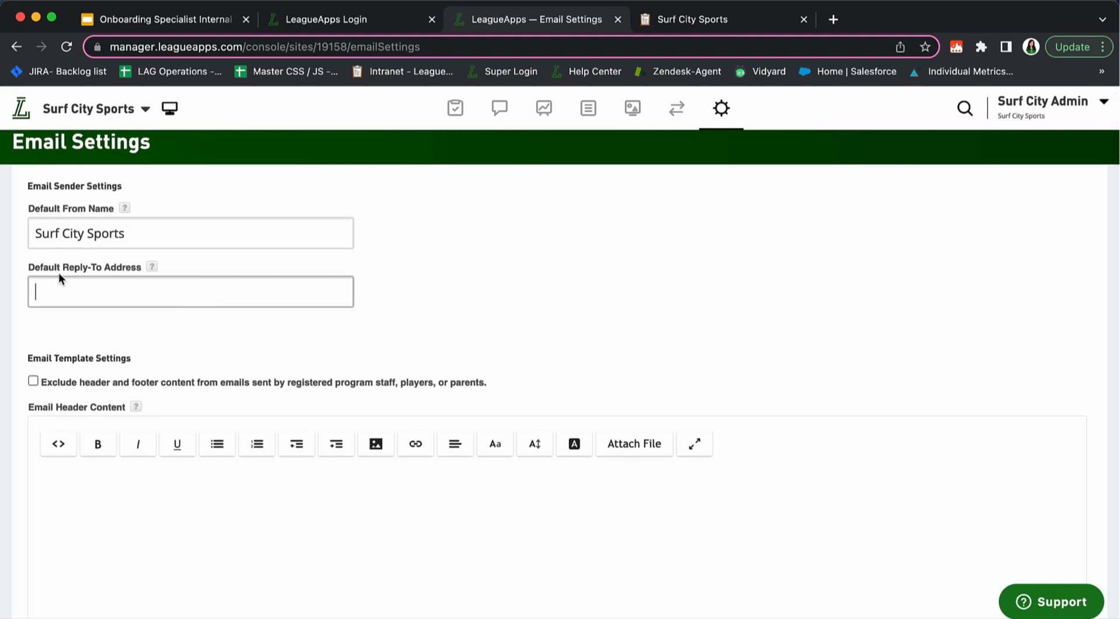
Highlight the Default From Name and Reply-To label, leaving the reply-to field empty
{"action": "left_click_drag", "start_coordinate": [31, 234], "coordinate": [125, 234]}
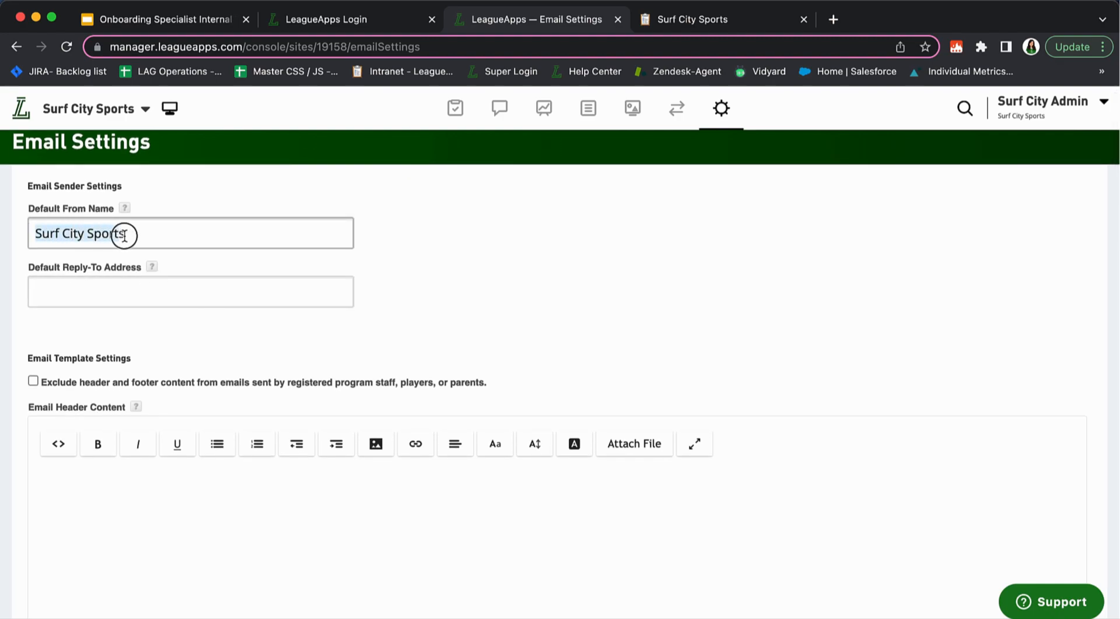
{"action": "left_click", "coordinate": [36, 271]}
{"action": "left_click_drag", "start_coordinate": [37, 272], "coordinate": [140, 277]}
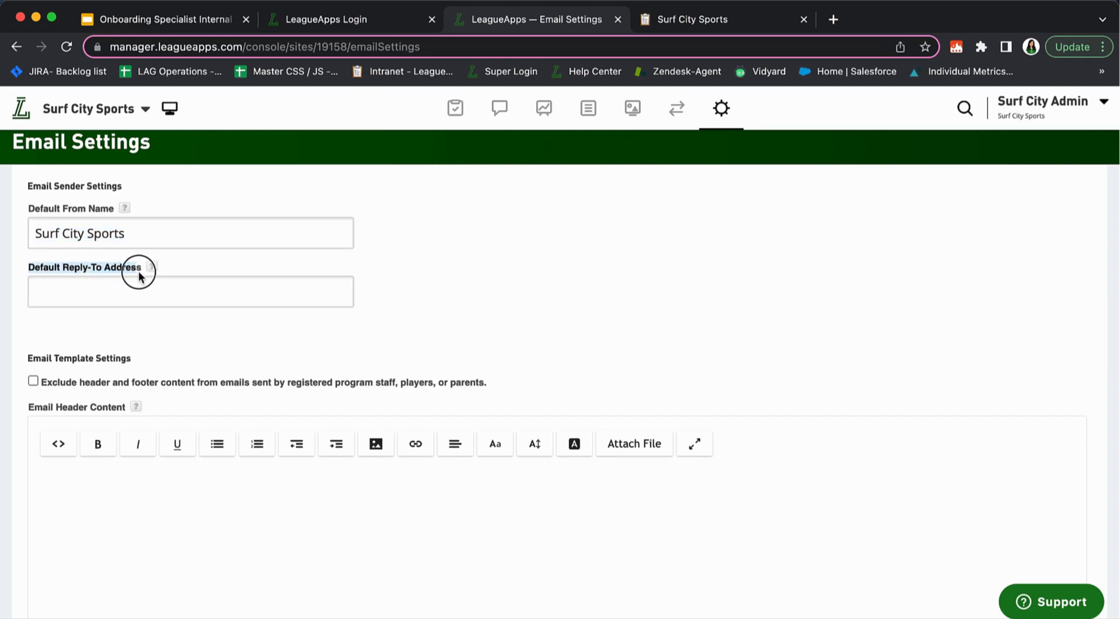
{"action": "left_click", "coordinate": [194, 266]}
{"action": "left_click", "coordinate": [78, 290]}
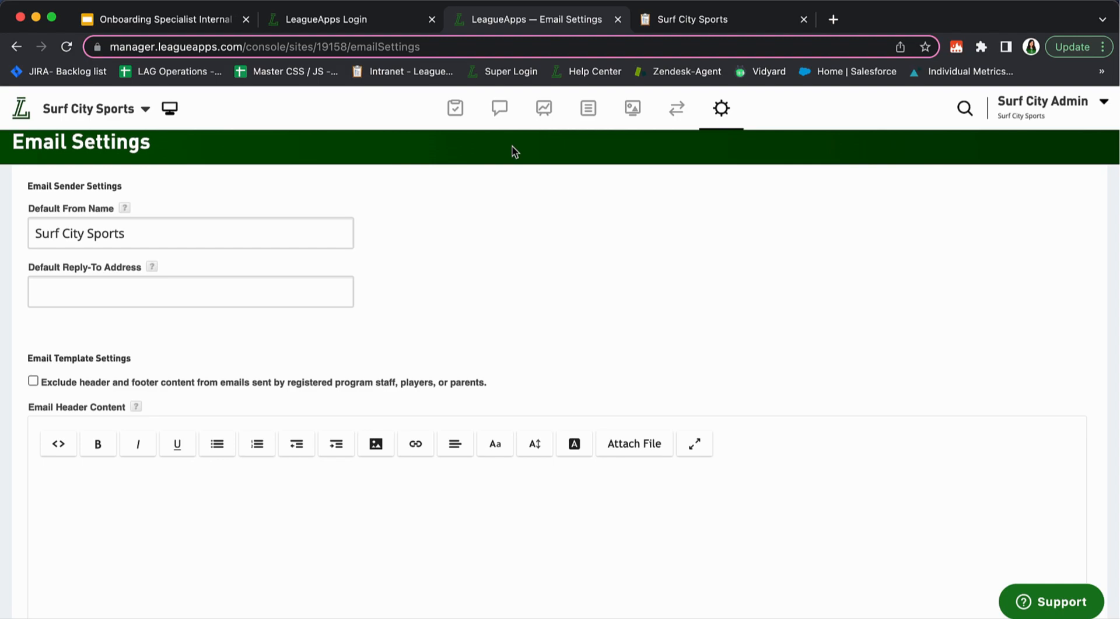
{"action": "left_click", "coordinate": [99, 291]}
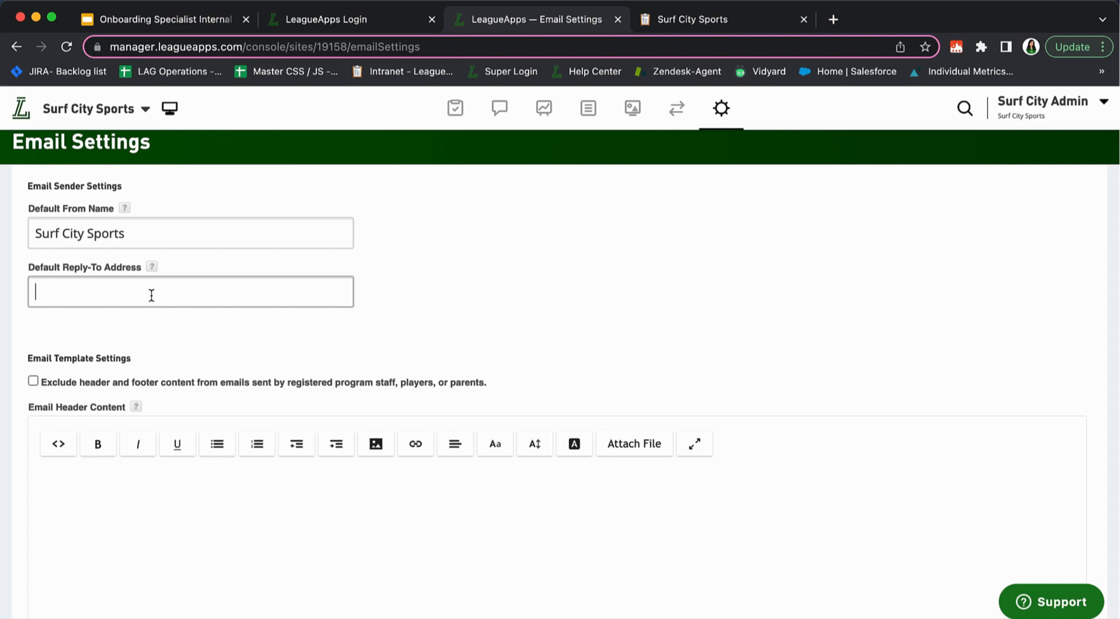
{"action": "left_click", "coordinate": [172, 346]}
{"action": "scroll", "coordinate": [183, 348], "scroll_direction": "down", "scroll_amount": 3}
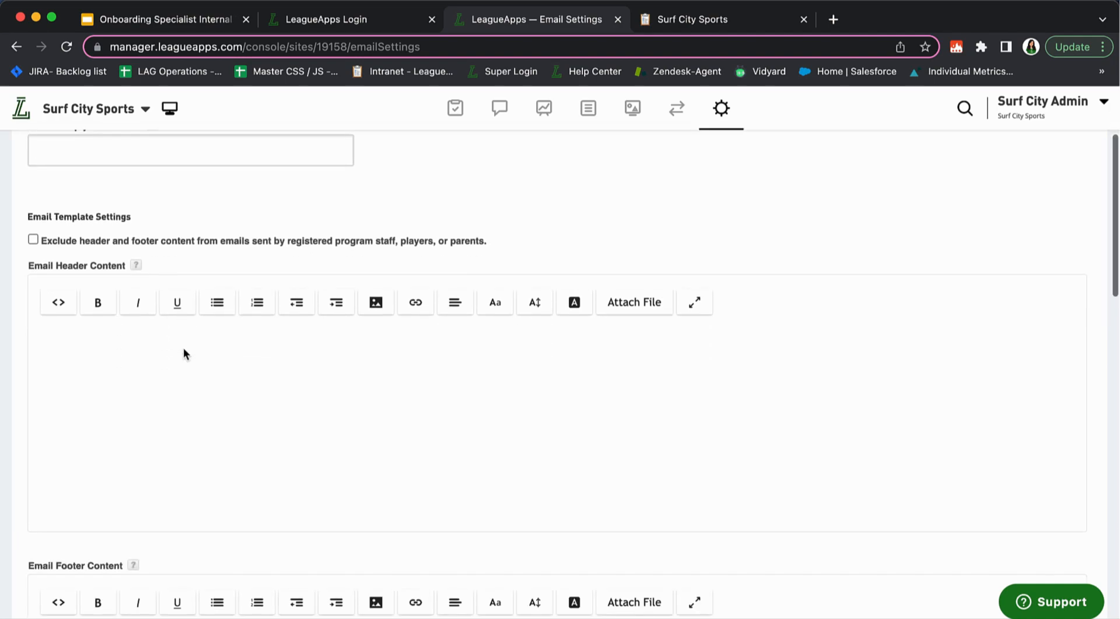
{"action": "scroll", "coordinate": [183, 348], "scroll_direction": "up", "scroll_amount": 2}
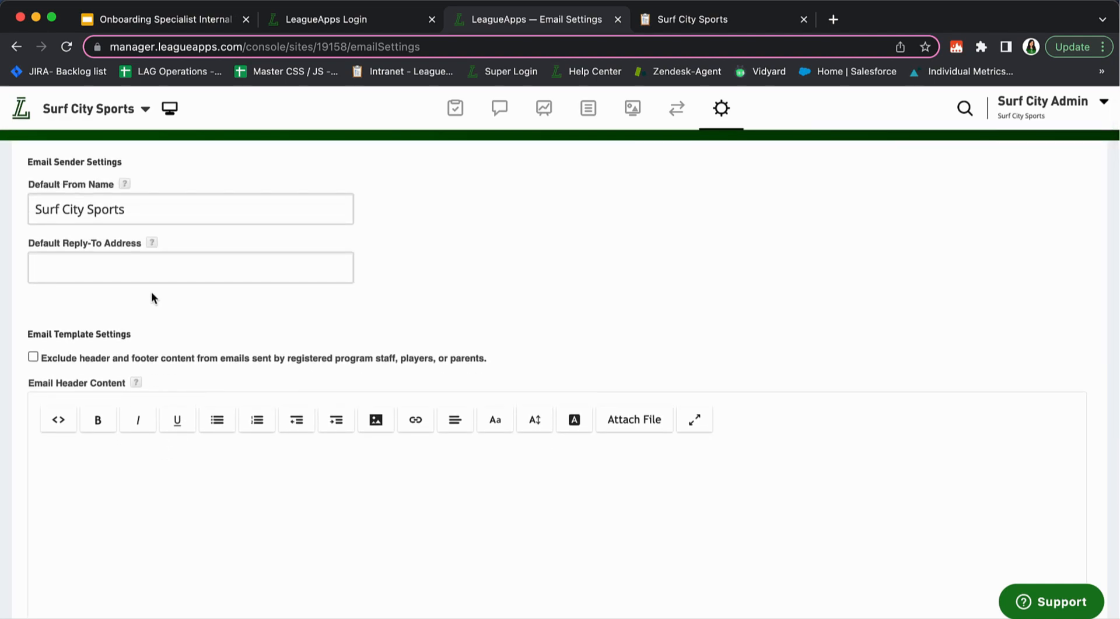
{"action": "scroll", "coordinate": [184, 296], "scroll_direction": "up", "scroll_amount": 1}
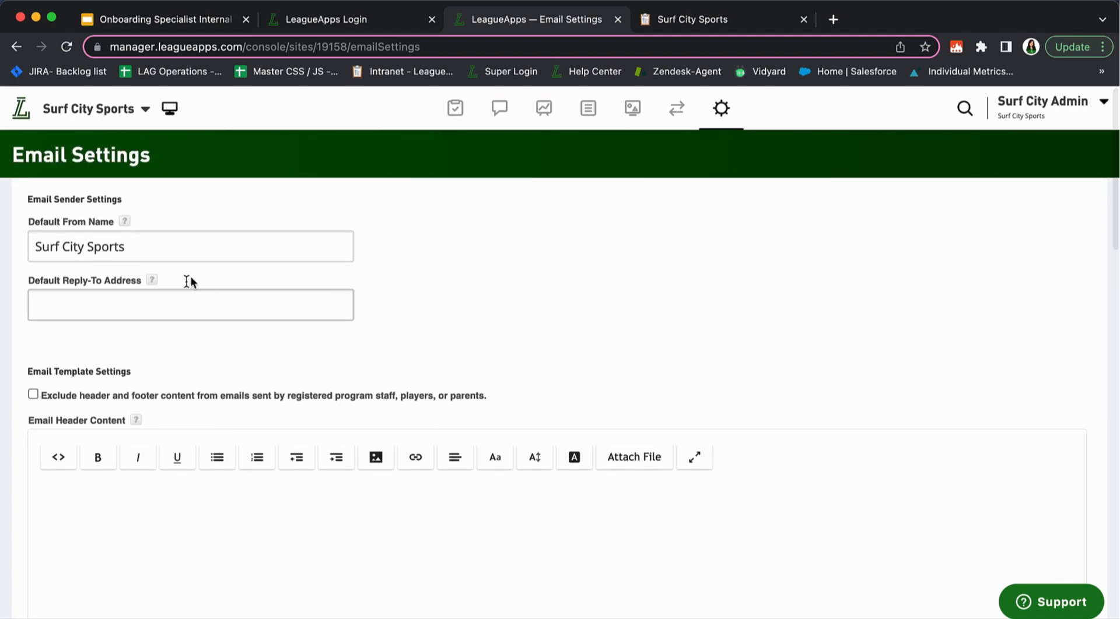
{"action": "mouse_move", "coordinate": [483, 116]}
{"action": "scroll", "coordinate": [194, 348], "scroll_direction": "down", "scroll_amount": 3}
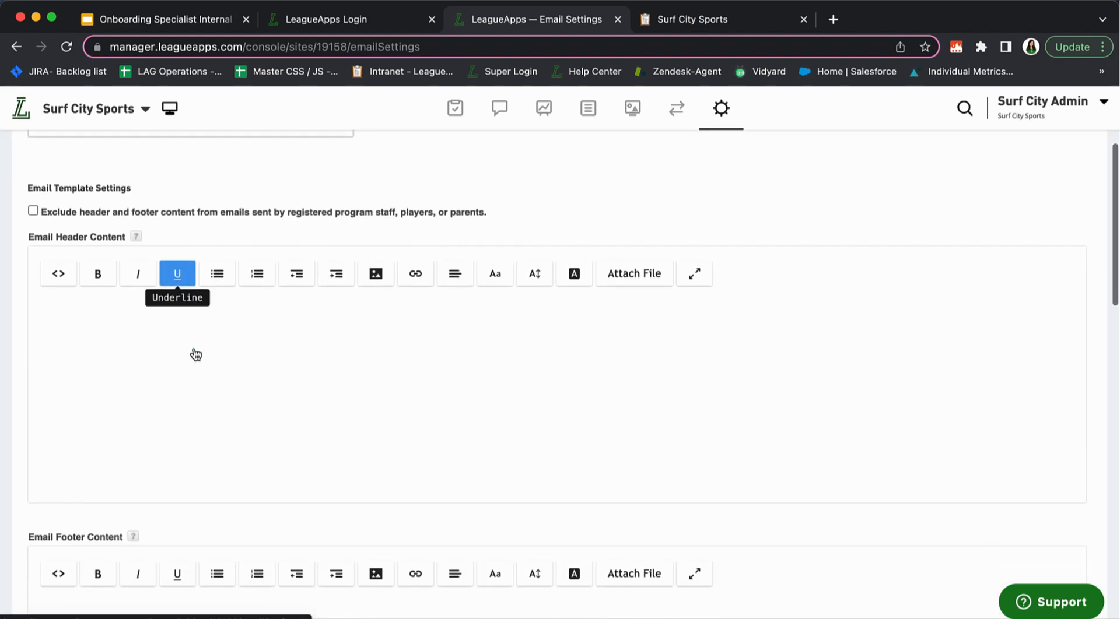
{"action": "scroll", "coordinate": [193, 348], "scroll_direction": "down", "scroll_amount": 1}
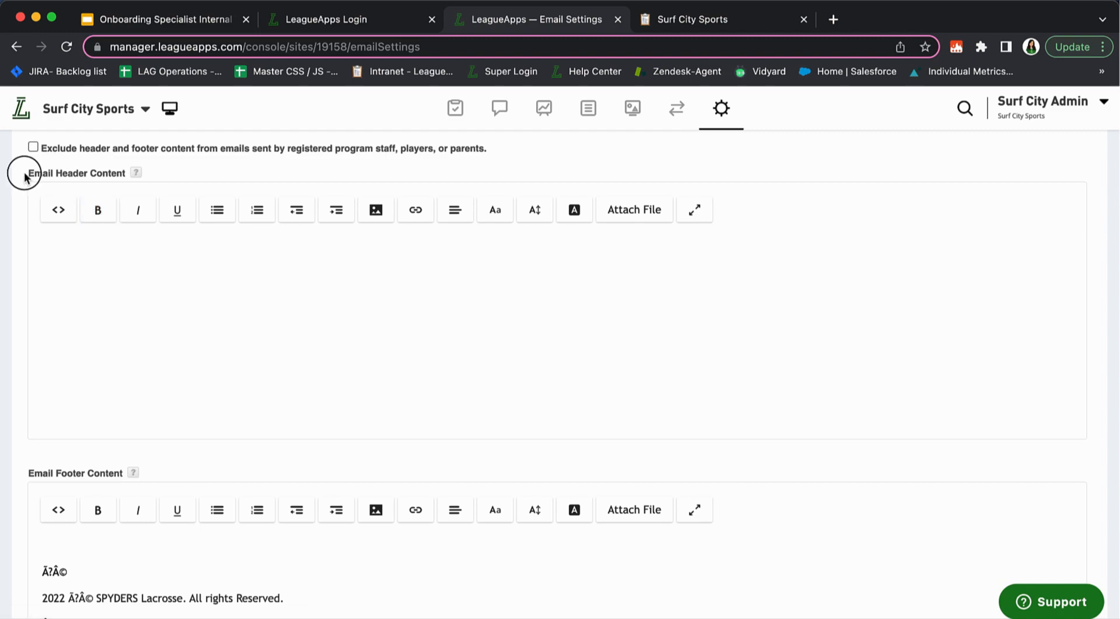
{"action": "left_click_drag", "start_coordinate": [24, 177], "coordinate": [140, 174]}
{"action": "mouse_move", "coordinate": [135, 173]}
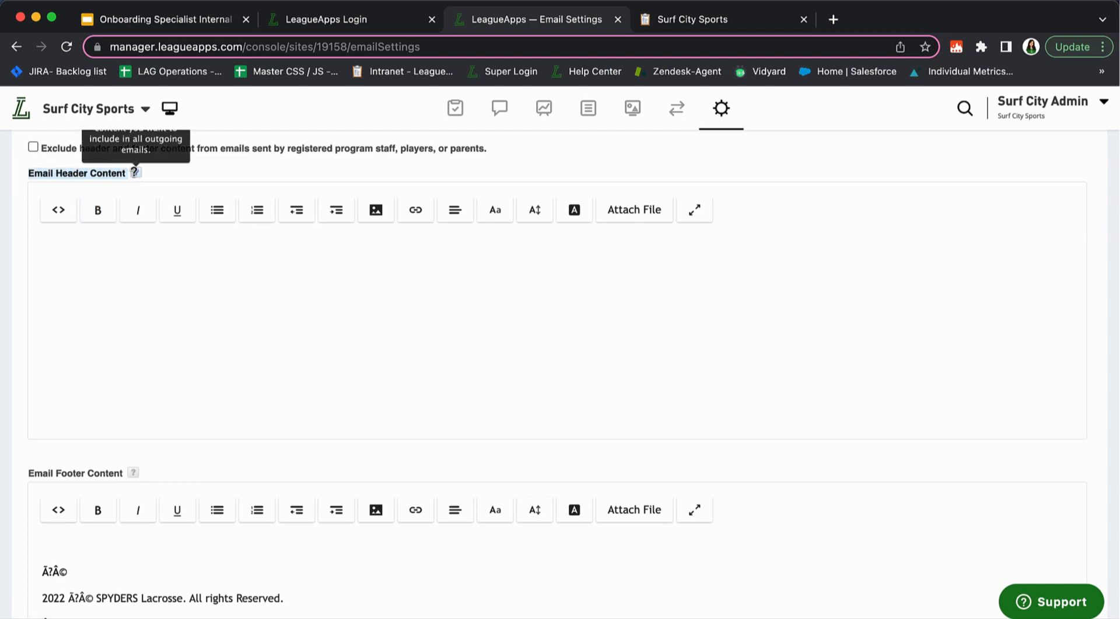
{"action": "scroll", "coordinate": [136, 175], "scroll_direction": "up", "scroll_amount": 1}
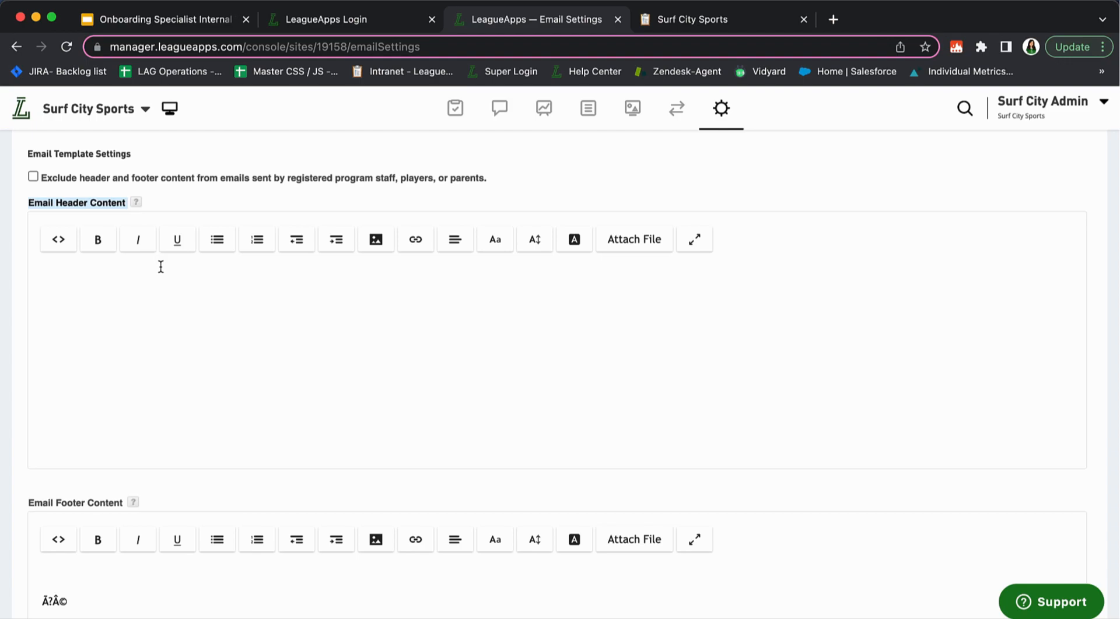
Open and dismiss the header Image dialog, then check the alignment options
{"action": "left_click", "coordinate": [379, 252]}
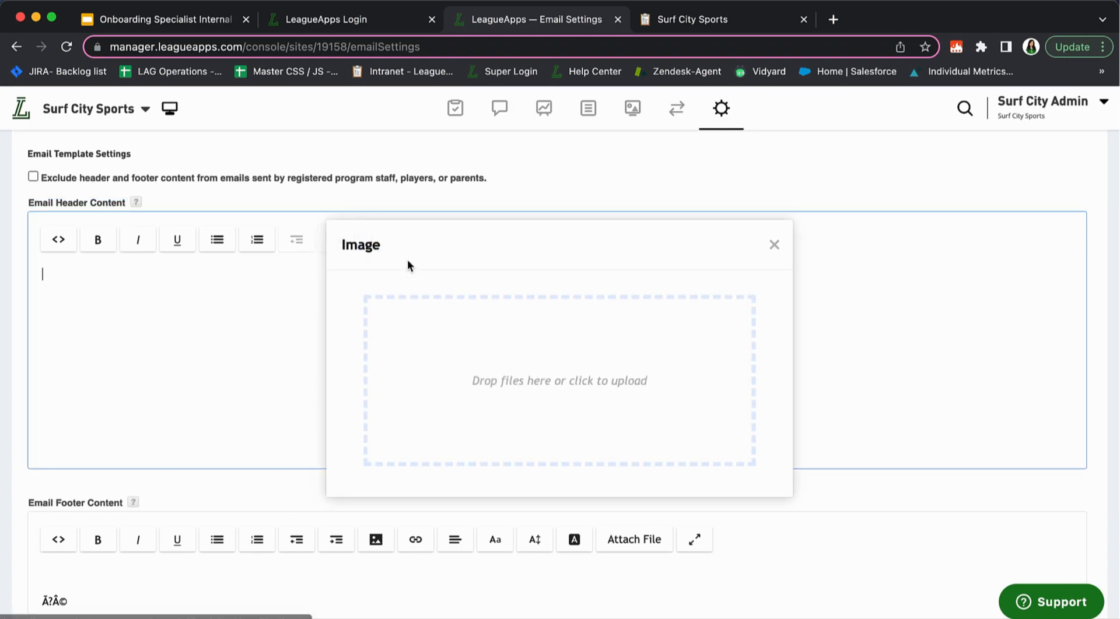
{"action": "left_click", "coordinate": [774, 245]}
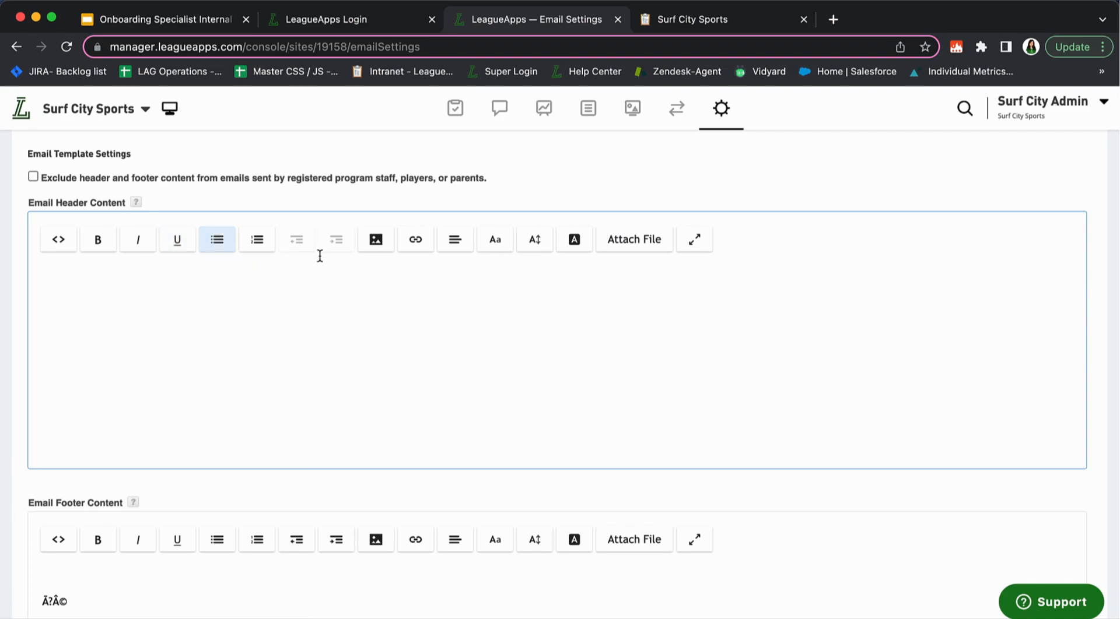
{"action": "left_click", "coordinate": [455, 240]}
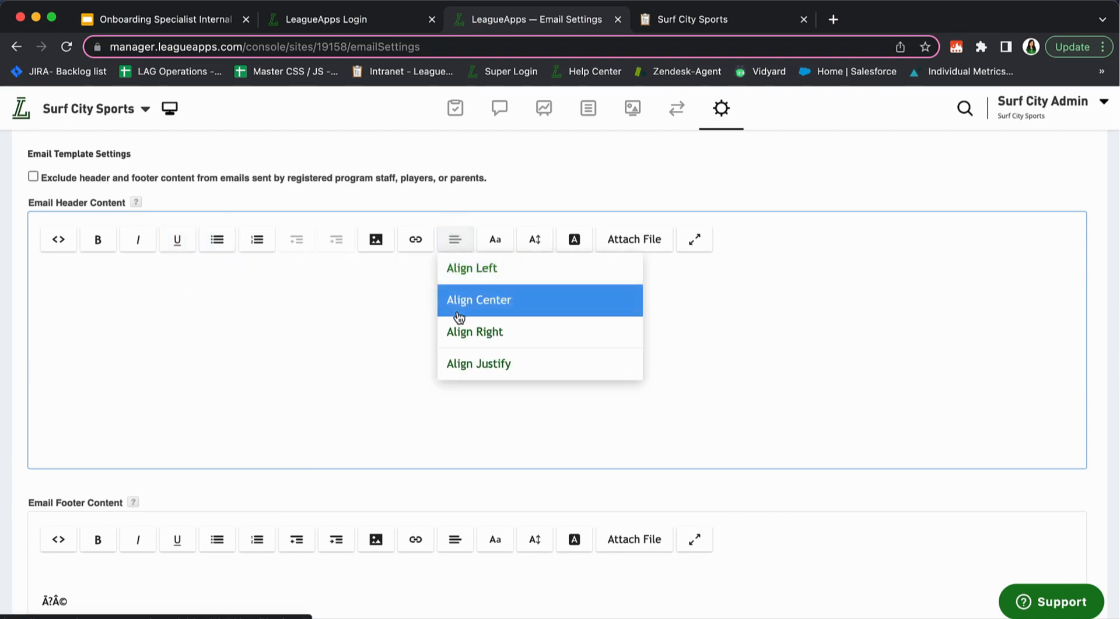
Type 'Surf City Sports' into the Email Header Content
{"action": "left_click", "coordinate": [325, 305]}
{"action": "scroll", "coordinate": [276, 339], "scroll_direction": "down", "scroll_amount": 1}
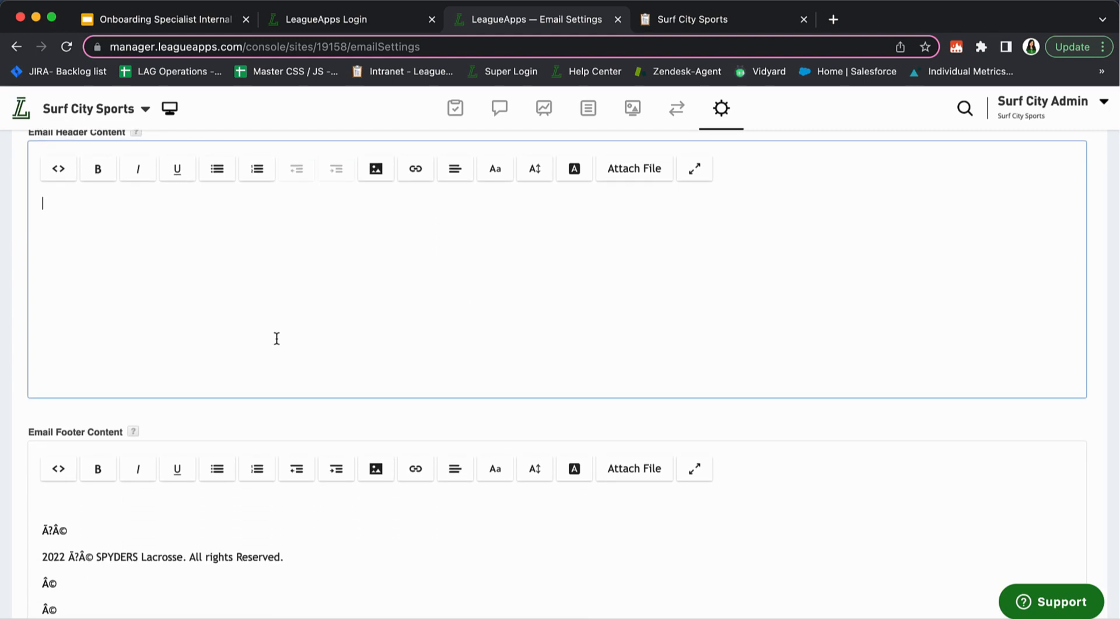
{"action": "type", "text": "Surf CIty"}
{"action": "key", "text": "BackSpace"}
{"action": "key", "text": "BackSpace"}
{"action": "key", "text": "BackSpace"}
{"action": "type", "text": "ity Sports"}
Delete the old SPYDERS Lacrosse copyright text from the Email Footer Content
{"action": "scroll", "coordinate": [301, 304], "scroll_direction": "down", "scroll_amount": 2}
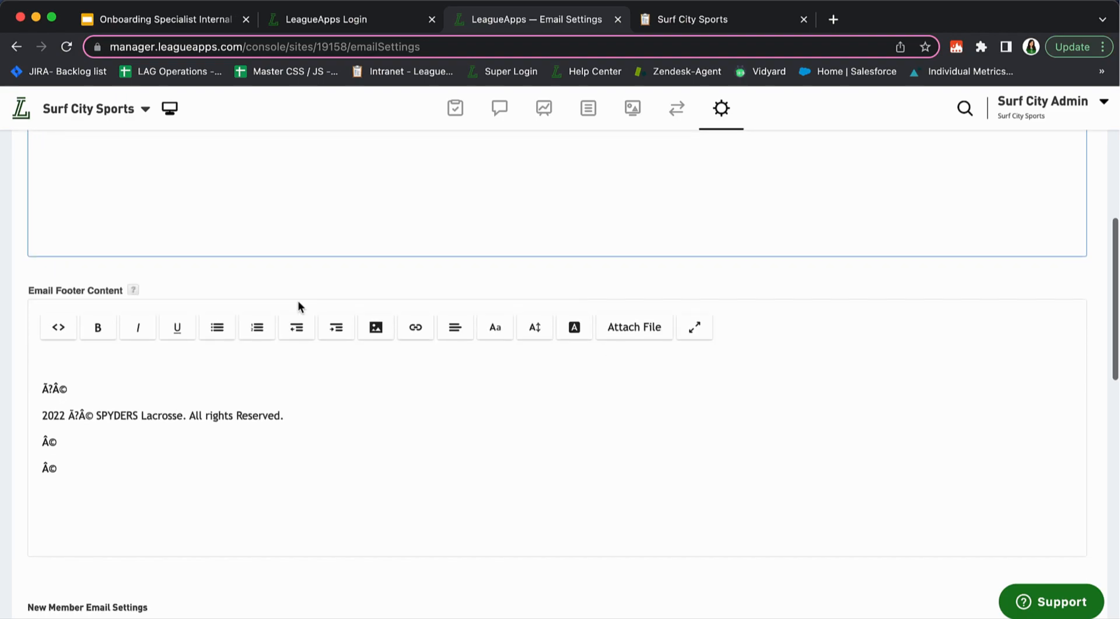
{"action": "scroll", "coordinate": [298, 301], "scroll_direction": "up", "scroll_amount": 2}
{"action": "left_click_drag", "start_coordinate": [138, 593], "coordinate": [30, 508]}
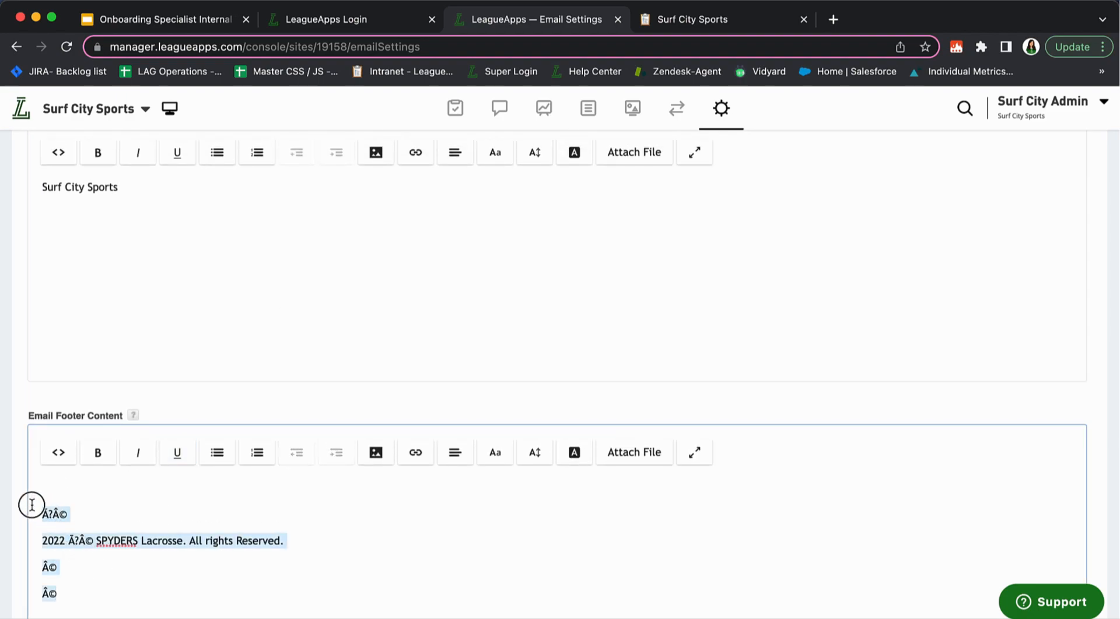
{"action": "key", "text": "BackSpace"}
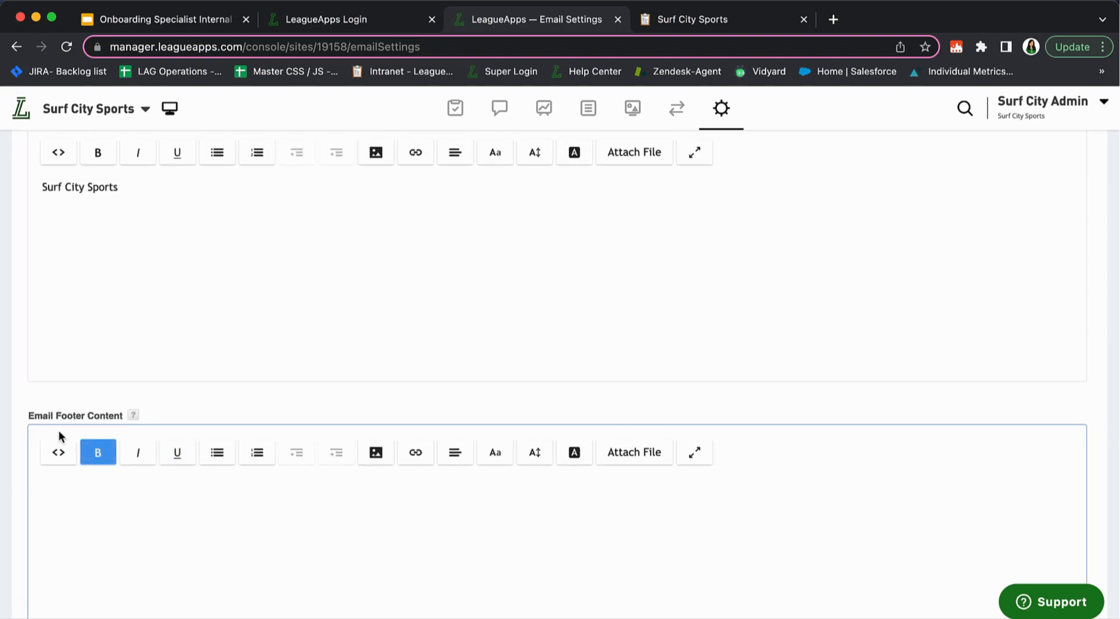
{"action": "left_click_drag", "start_coordinate": [20, 413], "coordinate": [127, 419]}
{"action": "left_click", "coordinate": [184, 410]}
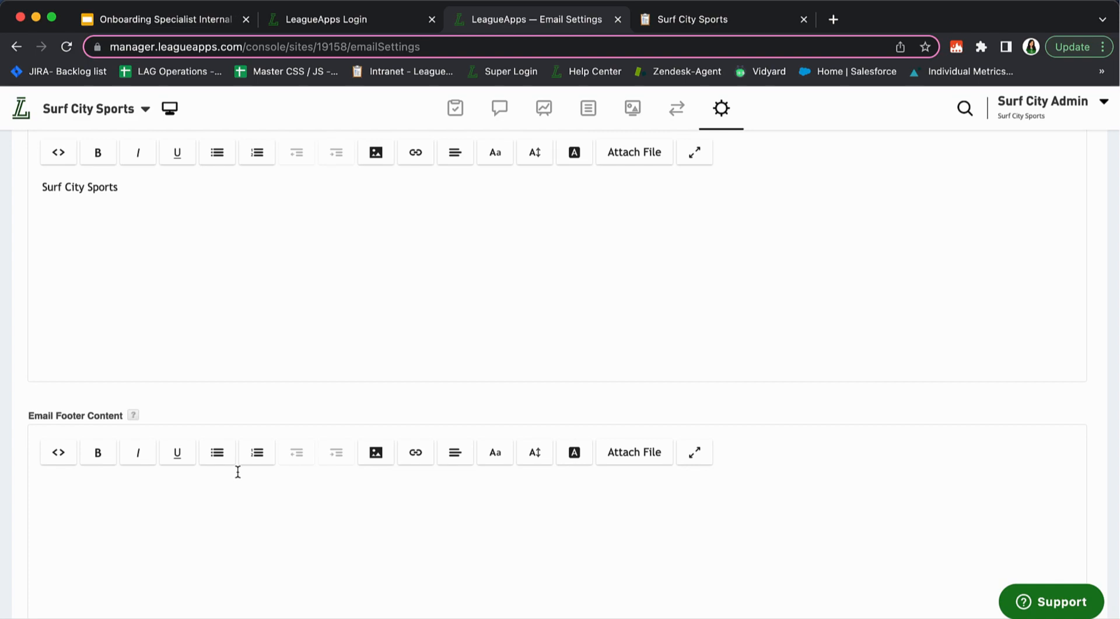
Type 'Organization Contact' into the empty footer
{"action": "left_click", "coordinate": [199, 478]}
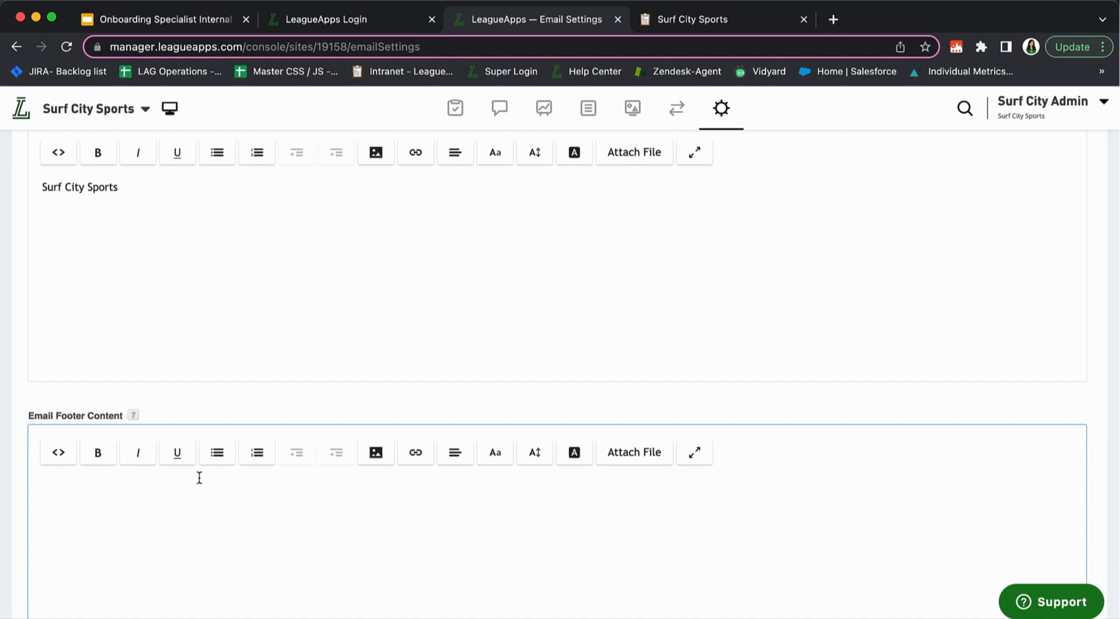
{"action": "type", "text": "Organization Contact"}
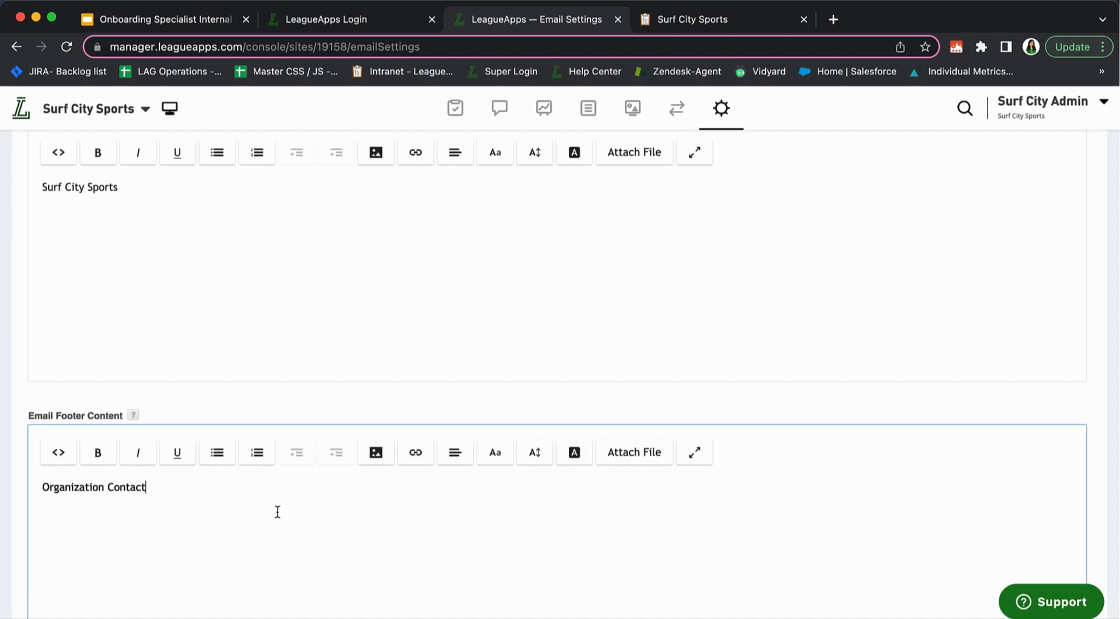
Finish the footer as 'Organization Contact Email:' followed by 'Contact number:'
{"action": "left_click_drag", "start_coordinate": [146, 487], "coordinate": [39, 489]}
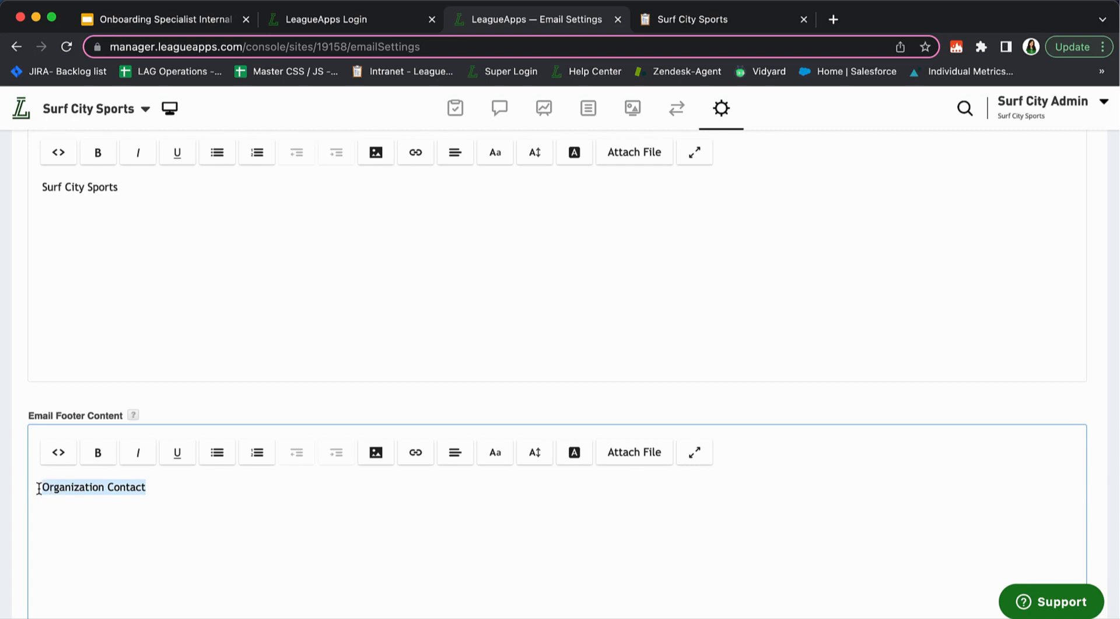
{"action": "key", "text": "Right"}
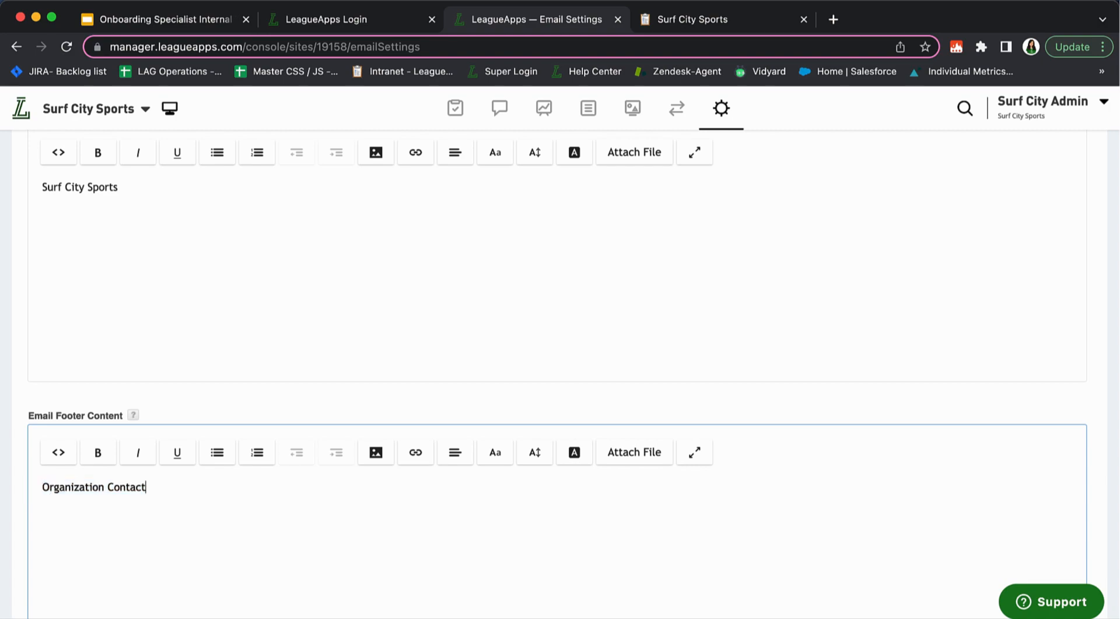
{"action": "type", "text": "Email"}
{"action": "key", "text": "BackSpace"}
{"action": "type", "text": ": "}
{"action": "type", "text": "Contact"}
{"action": "type", "text": " number:"}
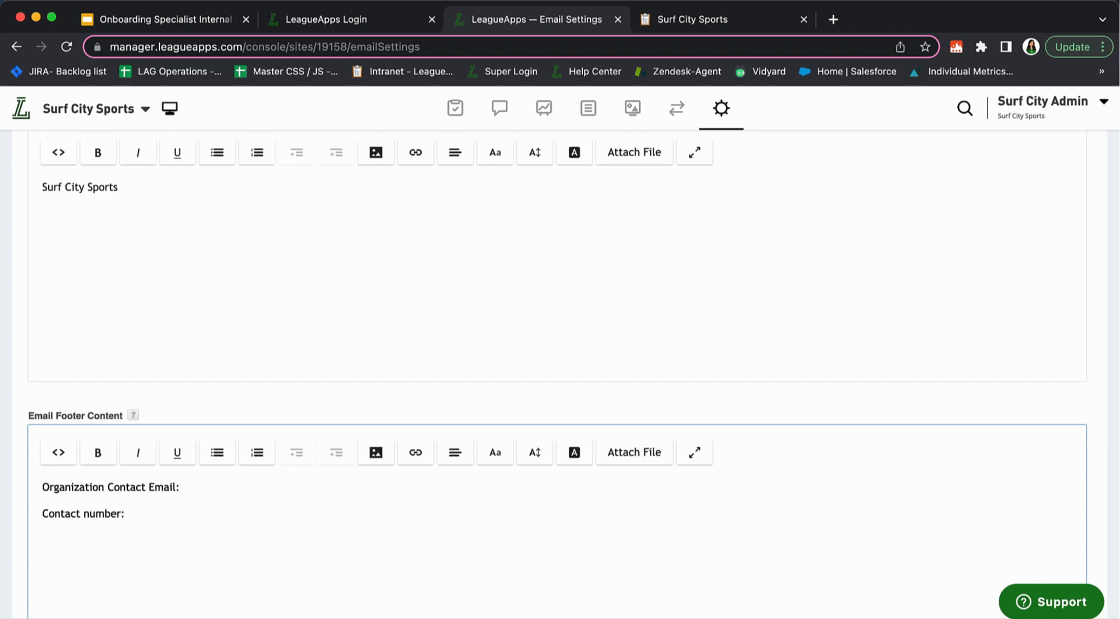
{"action": "scroll", "coordinate": [190, 553], "scroll_direction": "down", "scroll_amount": 2}
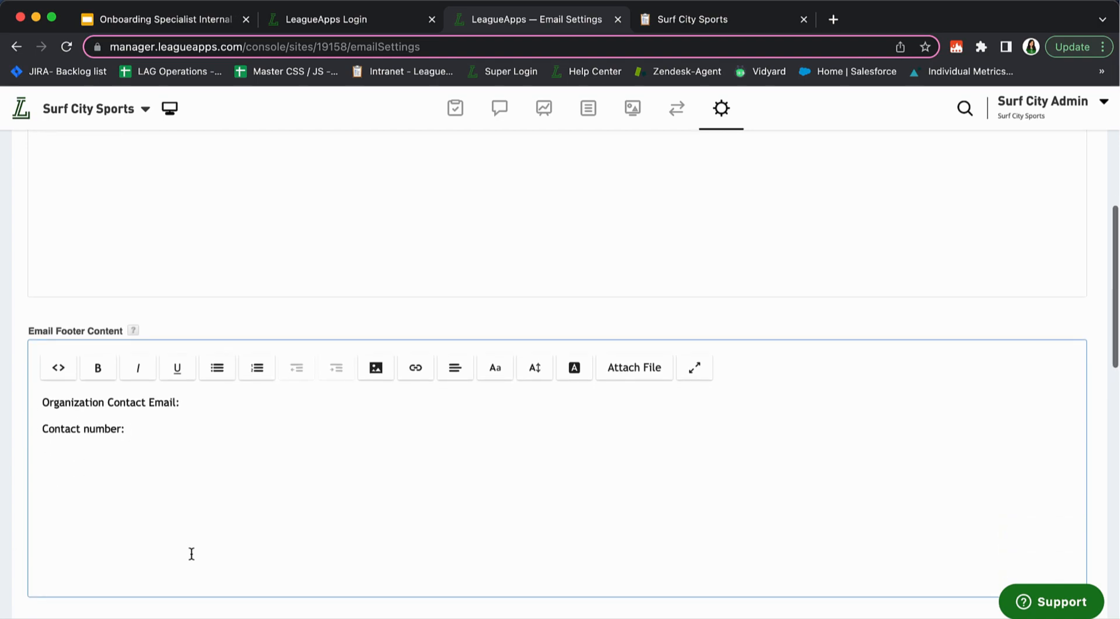
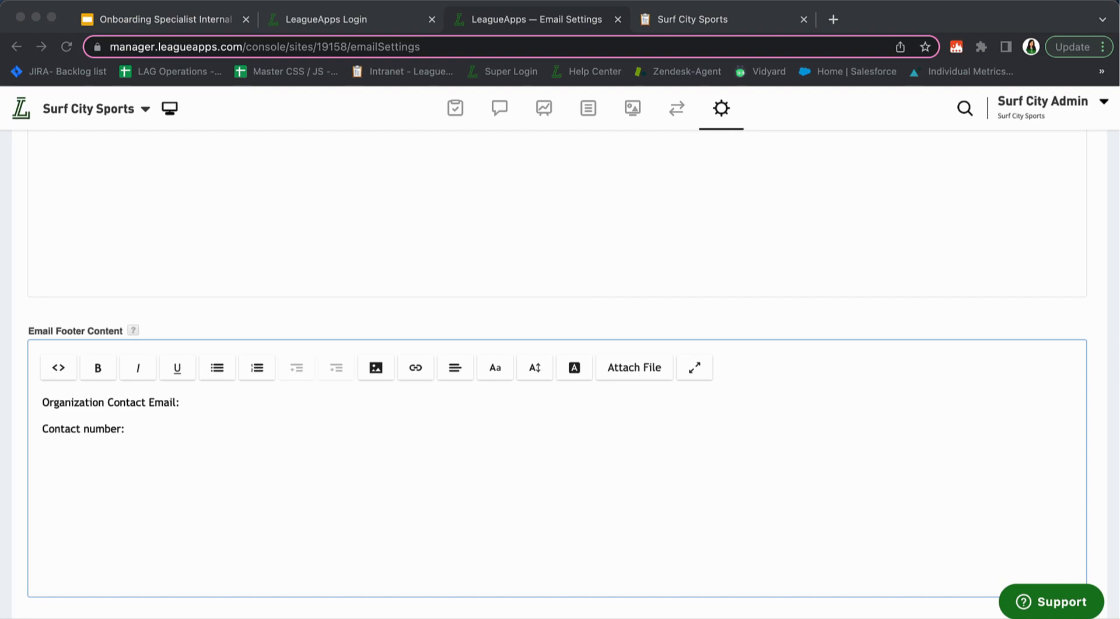
Go back to the Surf City Sports dashboard and briefly open the Visit Our Help Site link
{"action": "scroll", "coordinate": [805, 360], "scroll_direction": "down", "scroll_amount": 2}
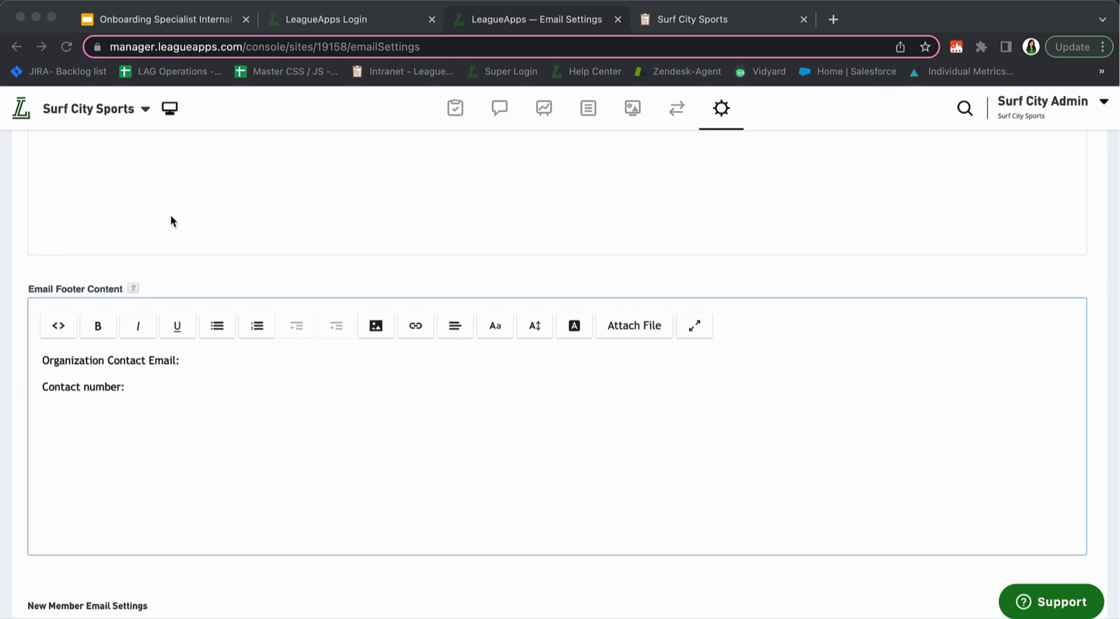
{"action": "left_click", "coordinate": [21, 111]}
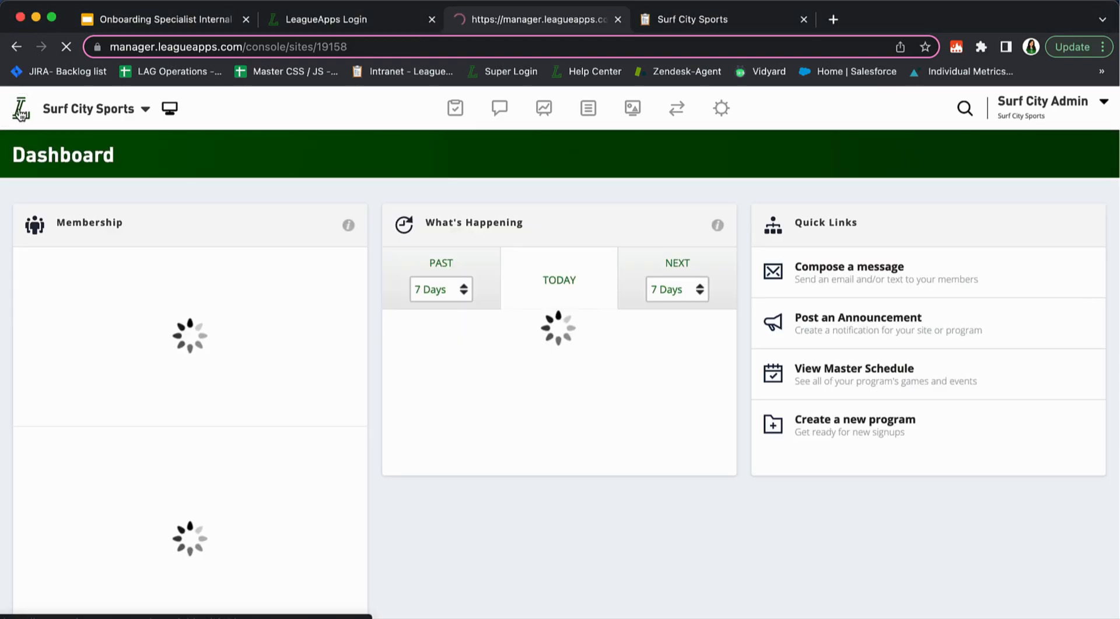
{"action": "scroll", "coordinate": [633, 454], "scroll_direction": "down", "scroll_amount": 5}
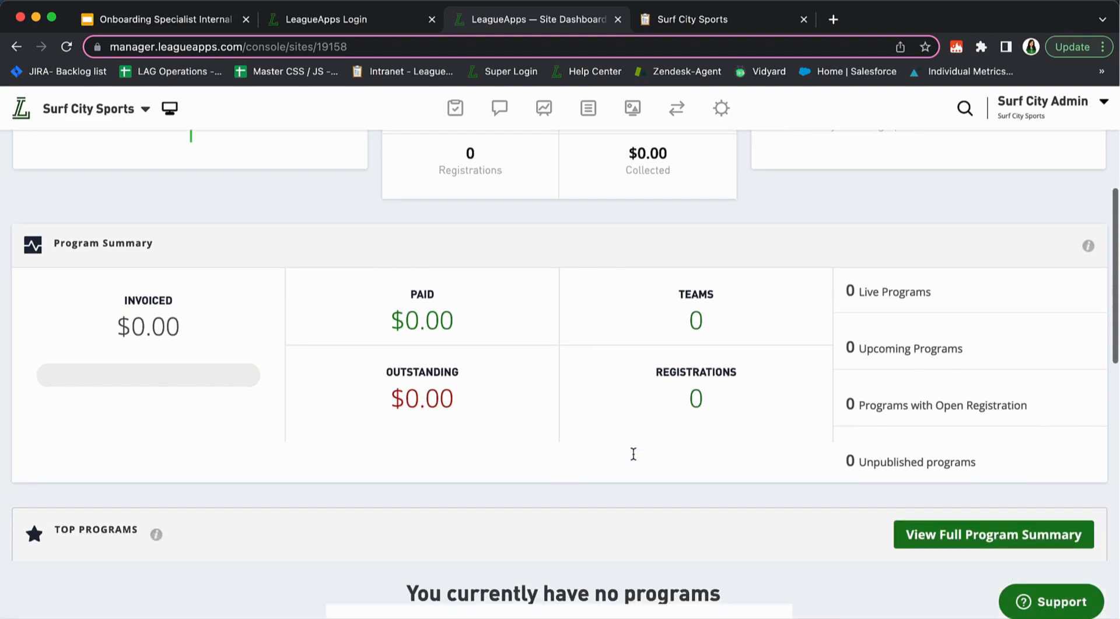
{"action": "scroll", "coordinate": [634, 454], "scroll_direction": "down", "scroll_amount": 10}
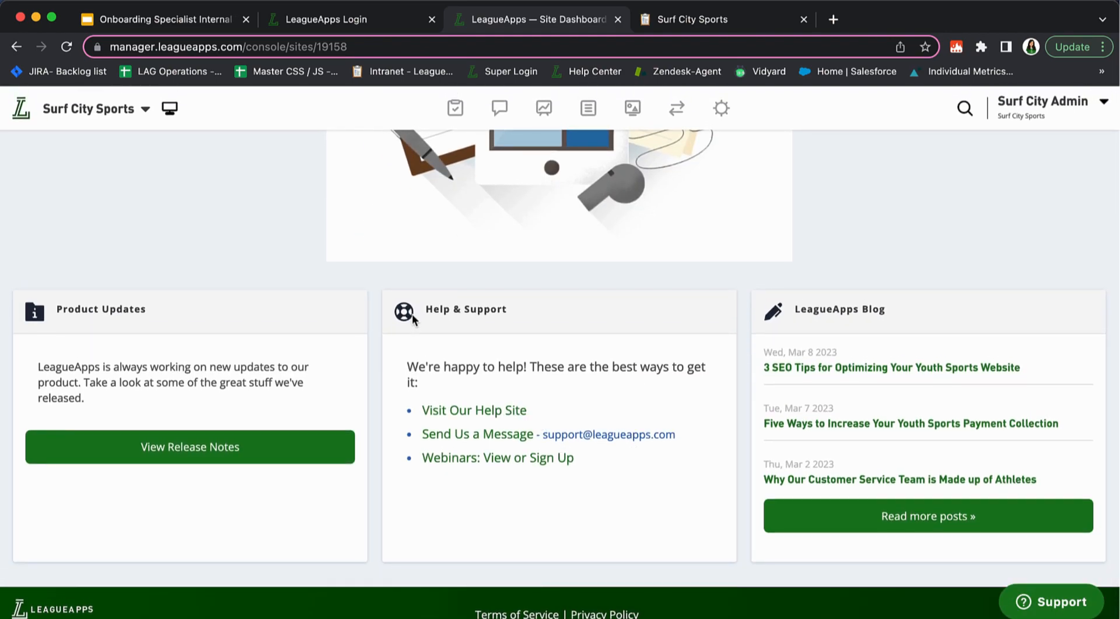
{"action": "left_click", "coordinate": [486, 411]}
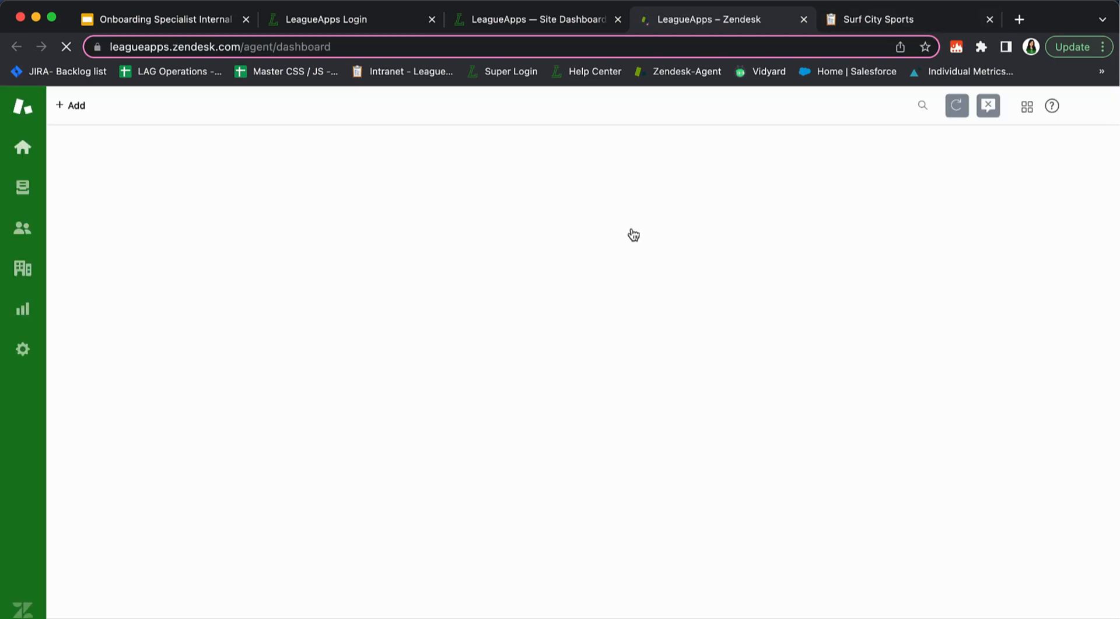
{"action": "left_click", "coordinate": [803, 20]}
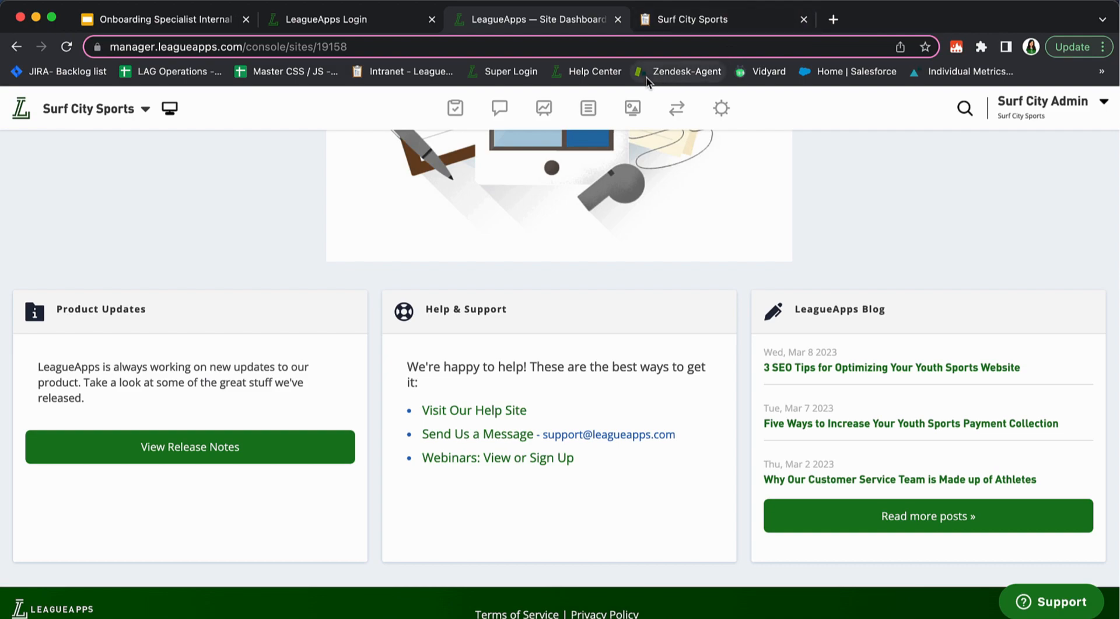
Open the LeagueApps Help Center home page from the bookmark and look over it
{"action": "left_click", "coordinate": [598, 73]}
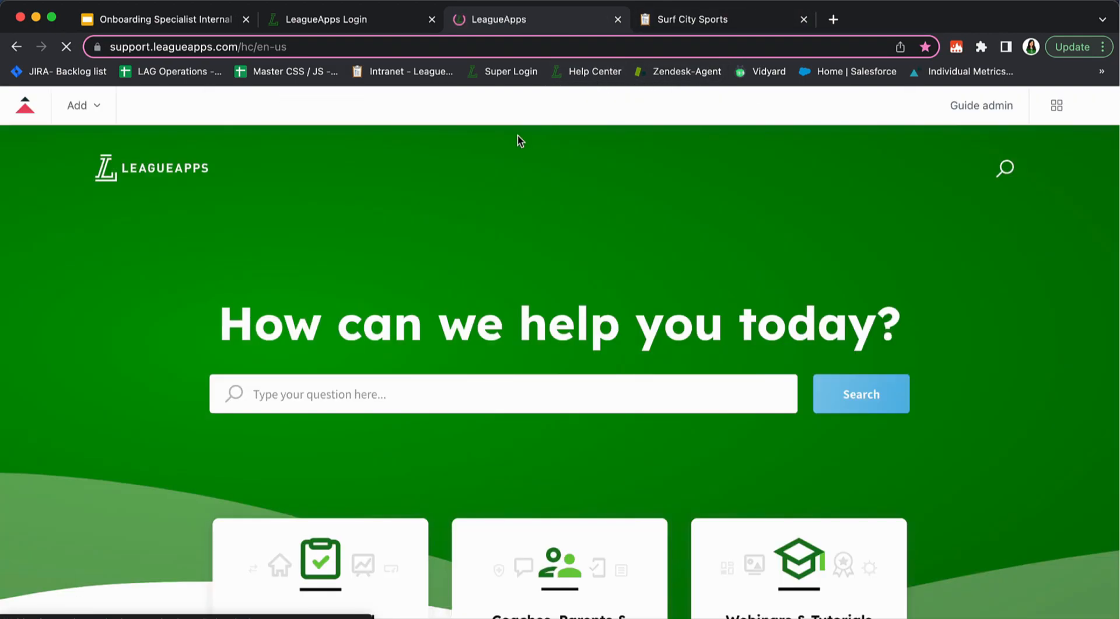
{"action": "scroll", "coordinate": [630, 100], "scroll_direction": "down", "scroll_amount": 8}
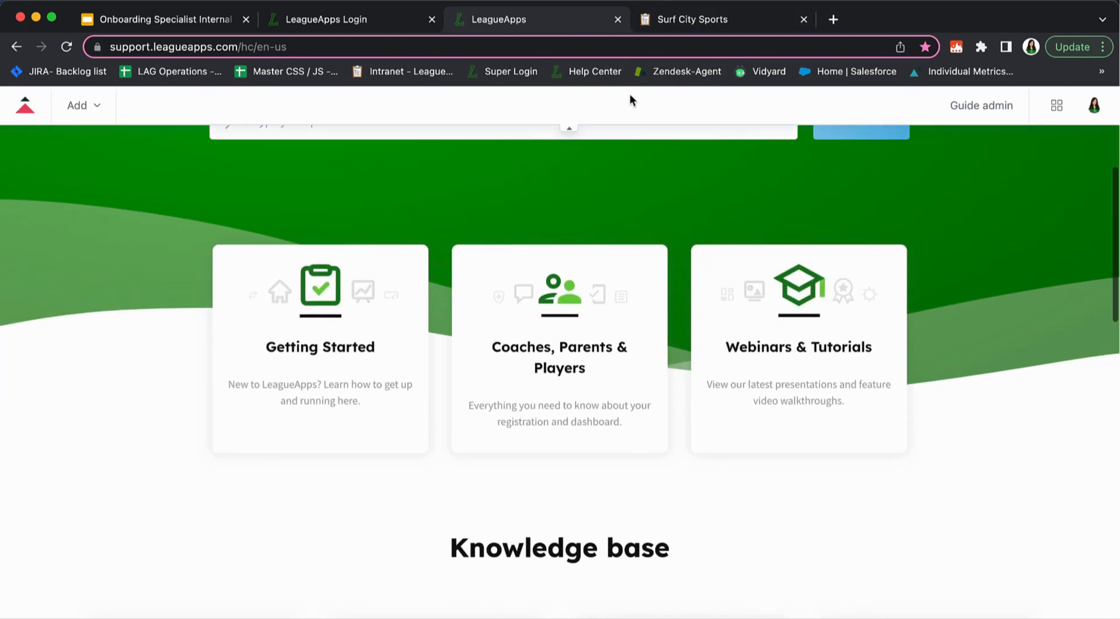
{"action": "scroll", "coordinate": [646, 344], "scroll_direction": "down", "scroll_amount": 2}
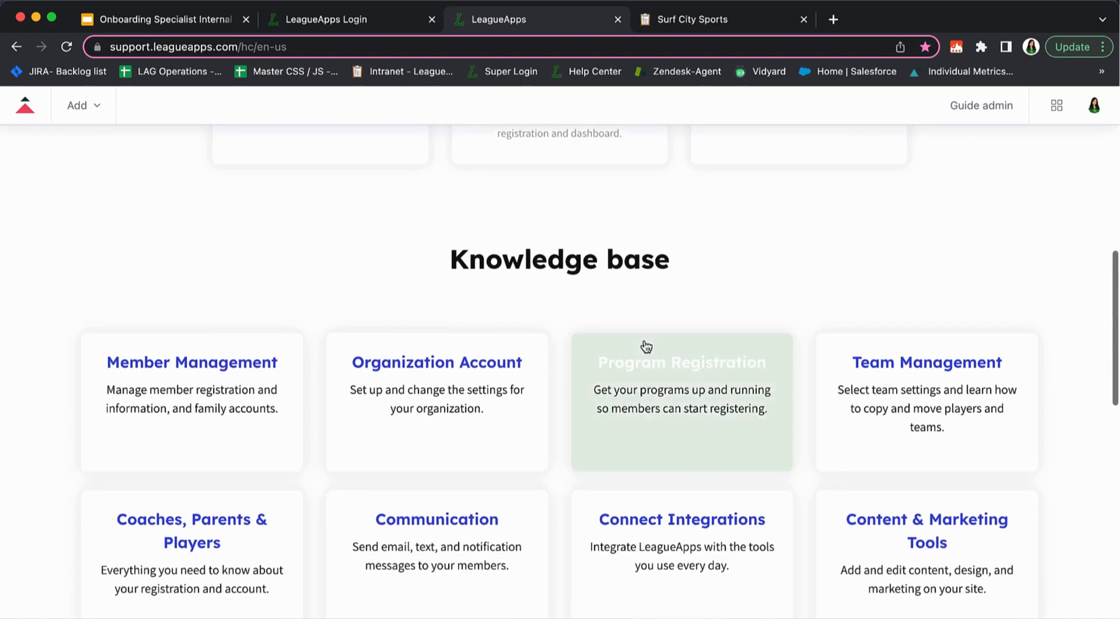
{"action": "scroll", "coordinate": [624, 251], "scroll_direction": "up", "scroll_amount": 5}
{"action": "scroll", "coordinate": [601, 245], "scroll_direction": "up", "scroll_amount": 3}
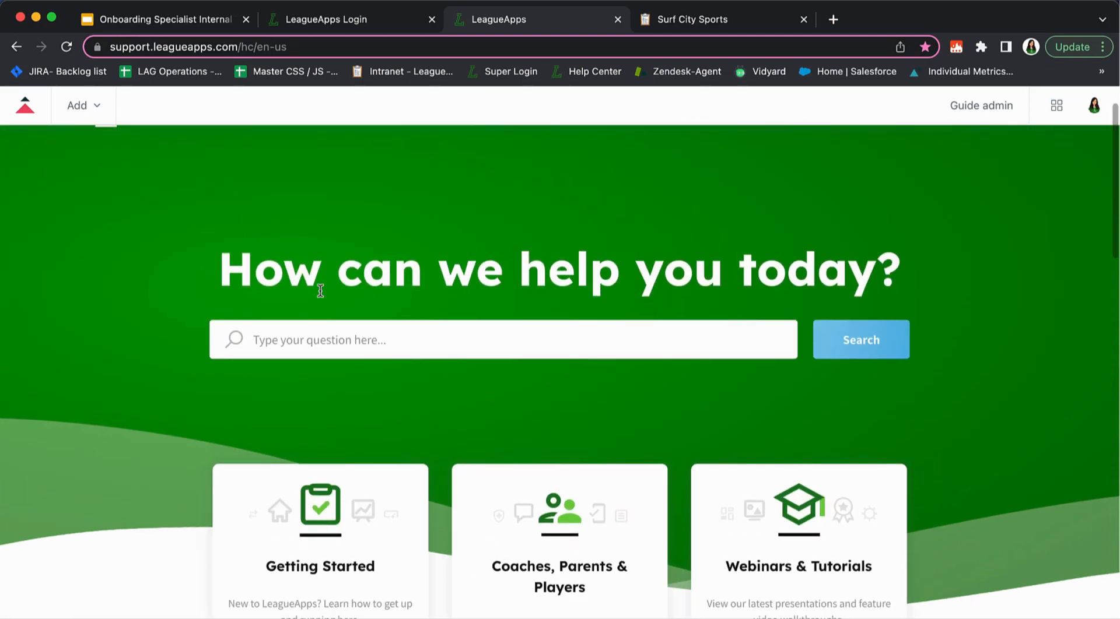
{"action": "scroll", "coordinate": [471, 323], "scroll_direction": "down", "scroll_amount": 1}
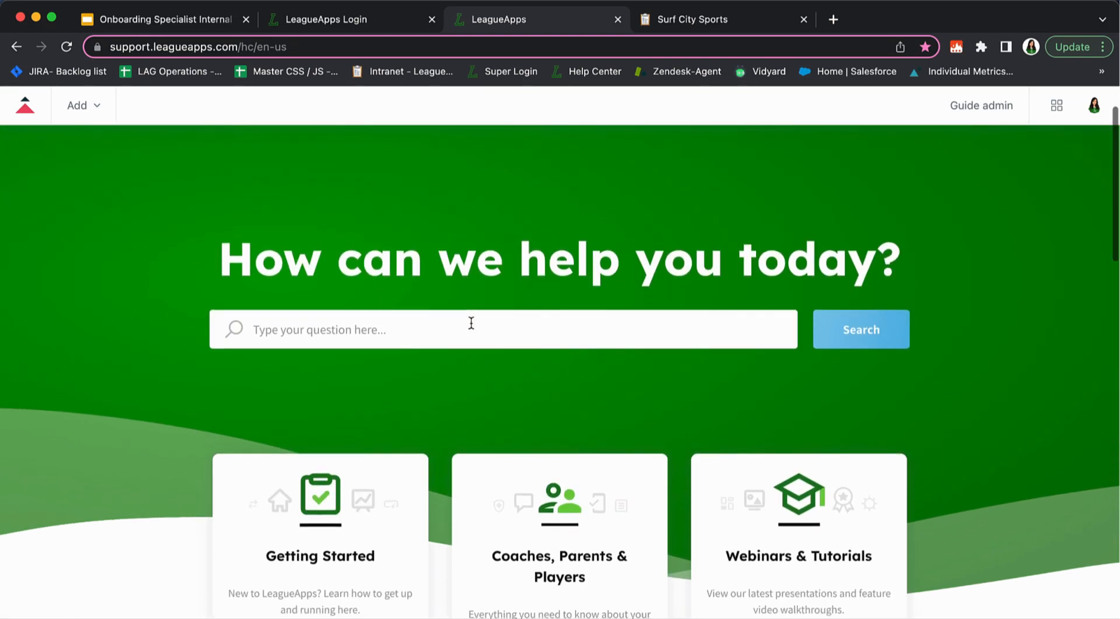
Search the help articles for 'manually add' and open Manually Registering a Participant
{"action": "left_click", "coordinate": [435, 317]}
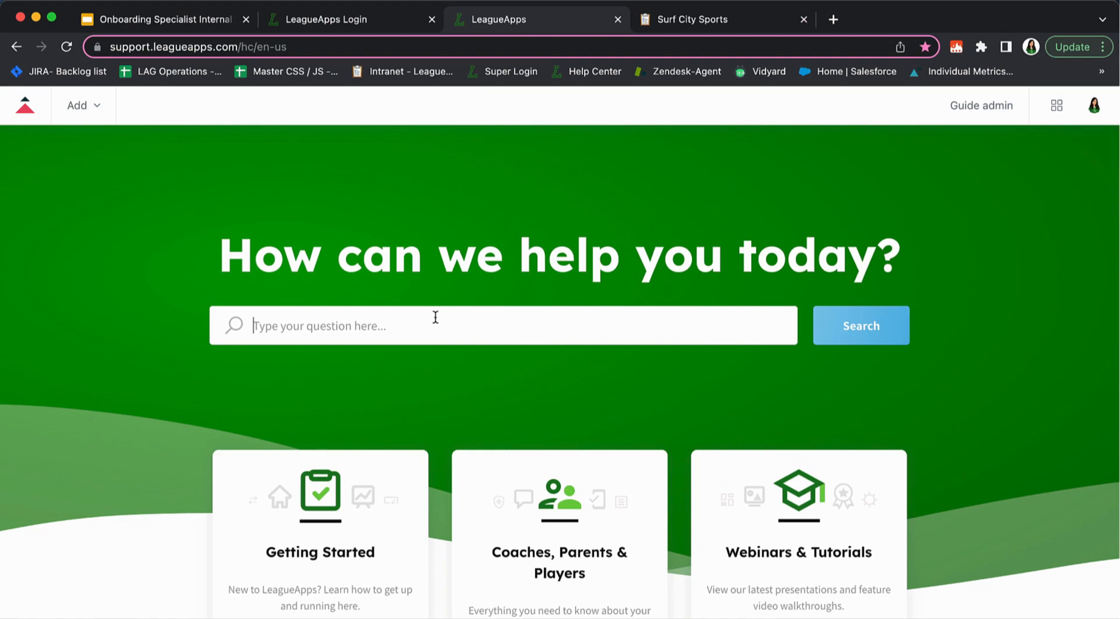
{"action": "type", "text": "mo"}
{"action": "key", "text": "BackSpace"}
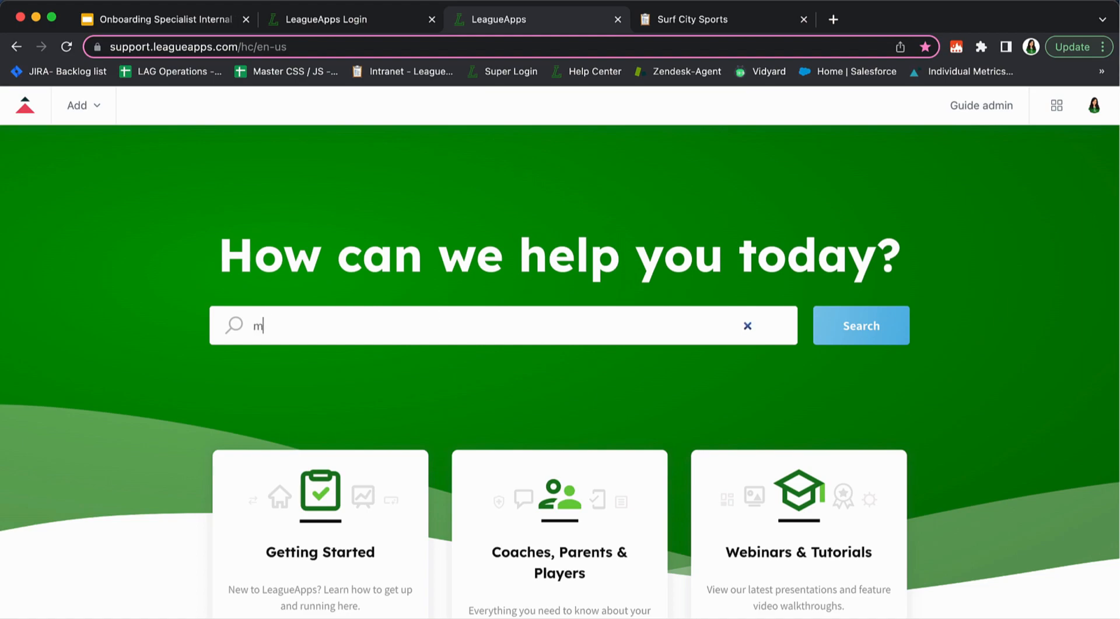
{"action": "type", "text": "anually add player"}
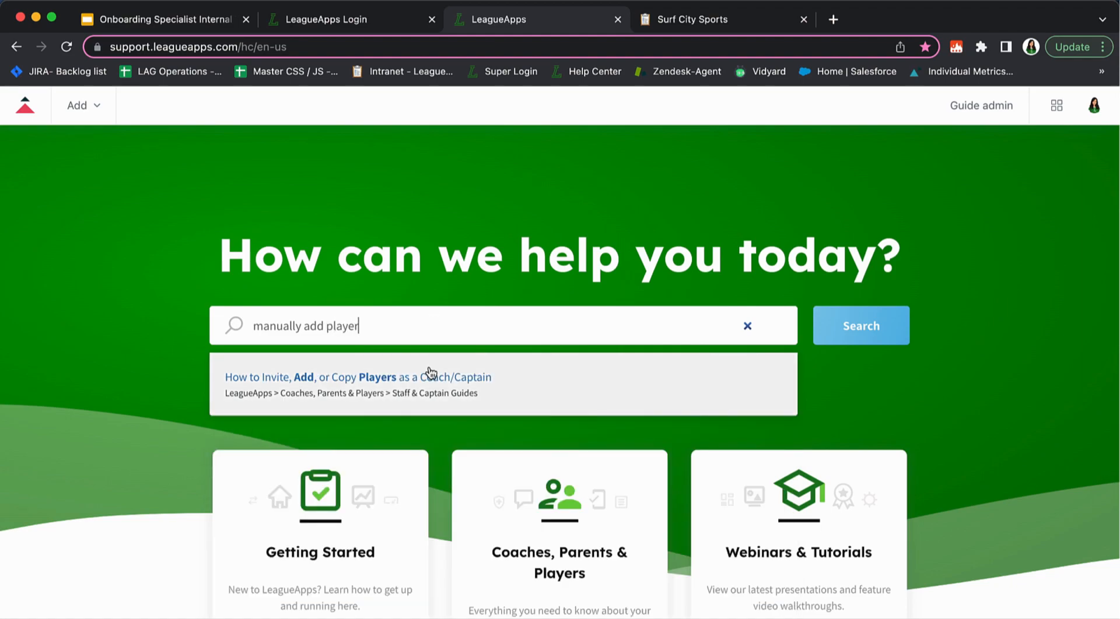
{"action": "key", "text": "BackSpace"}
{"action": "key", "text": "BackSpace"}
{"action": "key", "text": "BackSpace"}
{"action": "key", "text": "BackSpace"}
{"action": "key", "text": "BackSpace"}
{"action": "key", "text": "BackSpace"}
{"action": "key", "text": "BackSpace"}
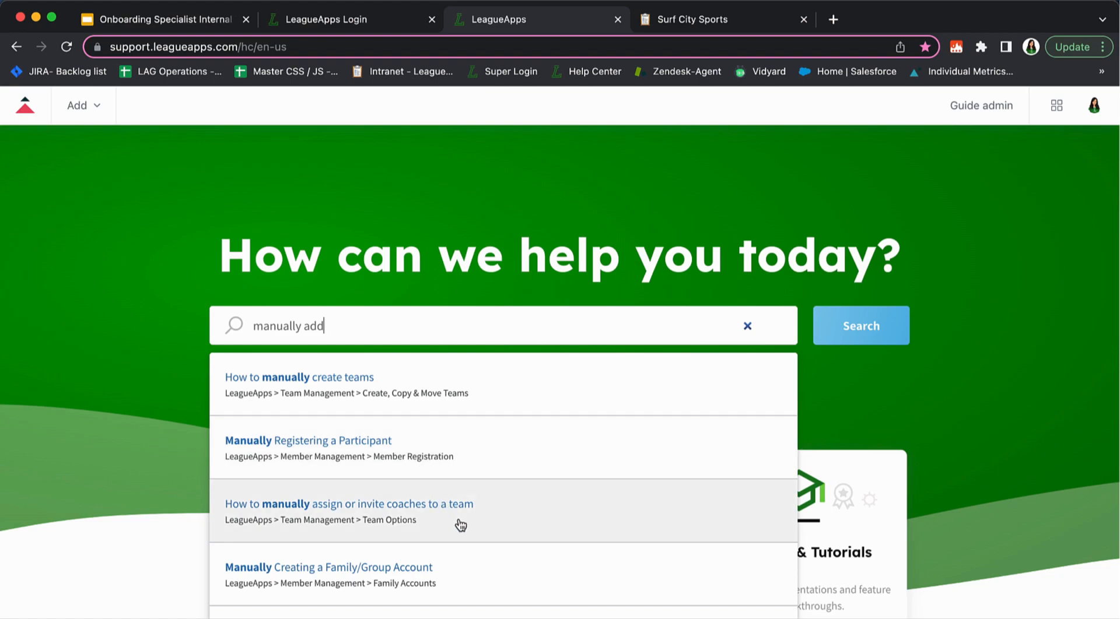
{"action": "left_click", "coordinate": [390, 433]}
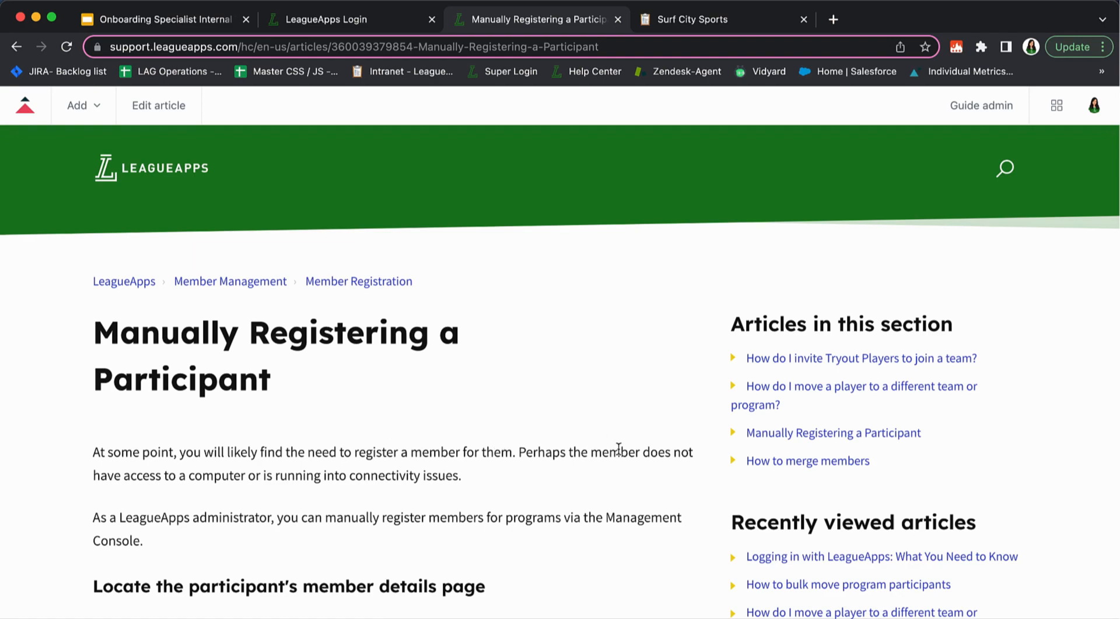
Read through the Manually Registering a Participant article, then go back twice to the Surf City Sports dashboard
{"action": "scroll", "coordinate": [813, 358], "scroll_direction": "down", "scroll_amount": 3}
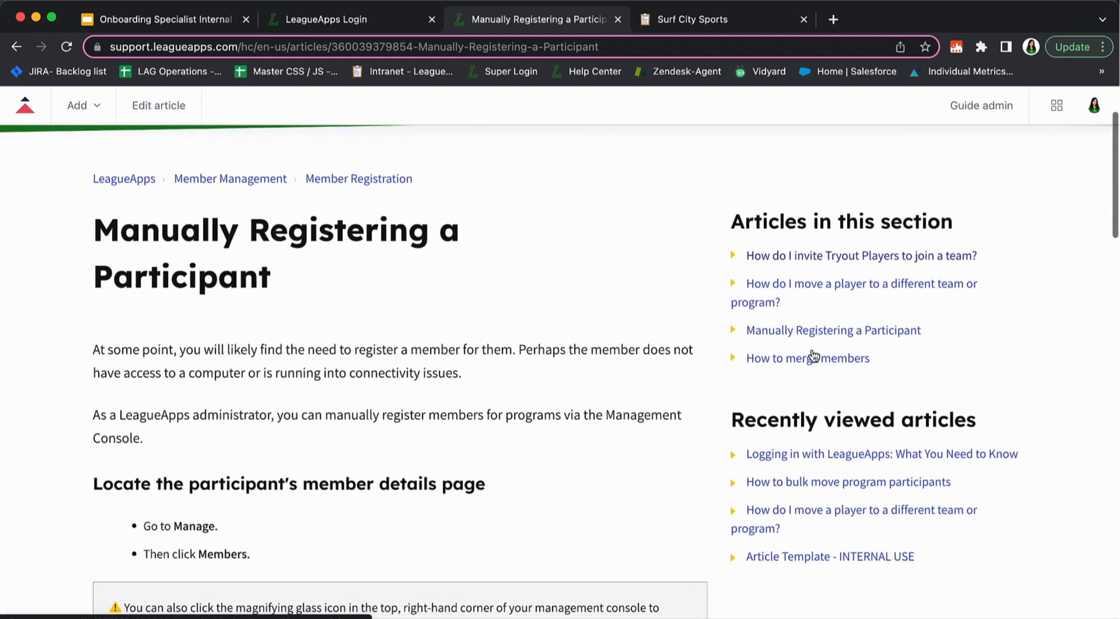
{"action": "scroll", "coordinate": [417, 391], "scroll_direction": "down", "scroll_amount": 10}
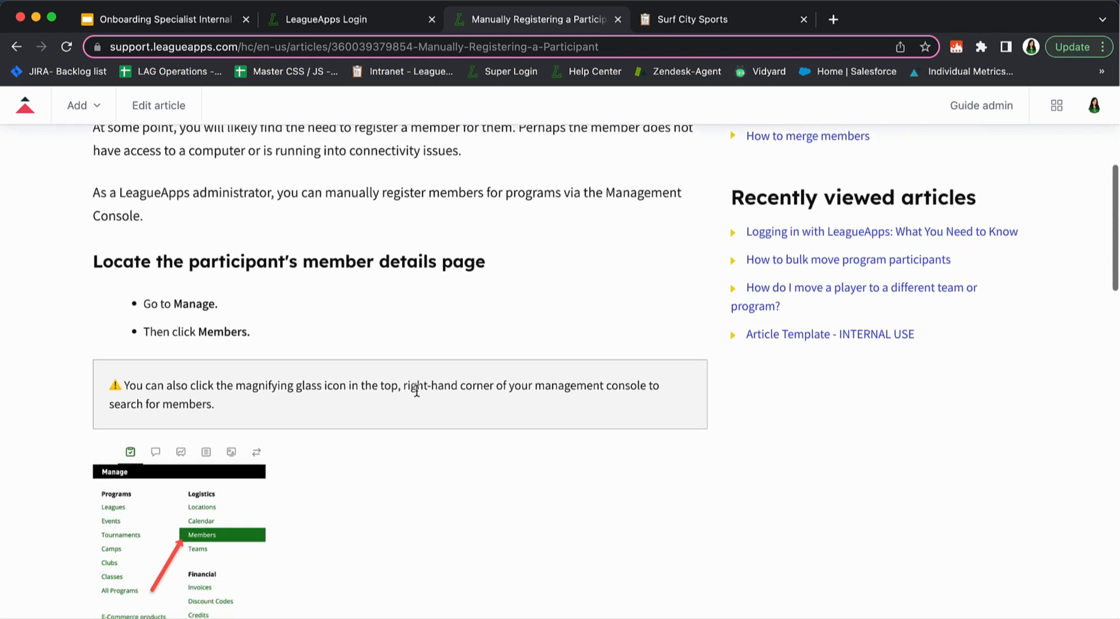
{"action": "scroll", "coordinate": [416, 392], "scroll_direction": "down", "scroll_amount": 7}
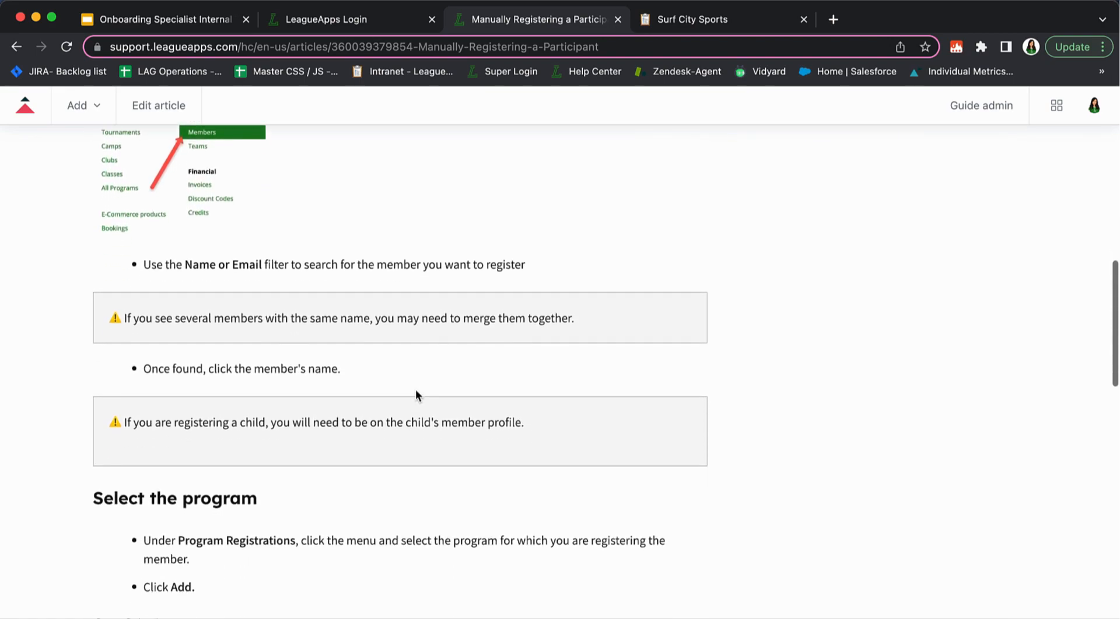
{"action": "scroll", "coordinate": [415, 390], "scroll_direction": "down", "scroll_amount": 7}
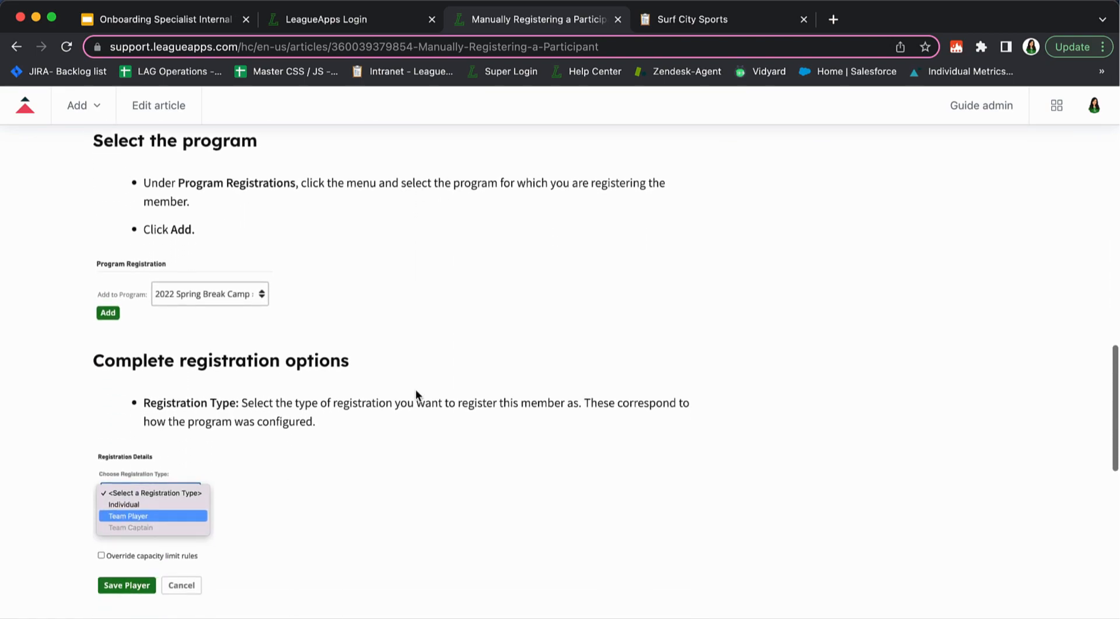
{"action": "scroll", "coordinate": [416, 392], "scroll_direction": "down", "scroll_amount": 6}
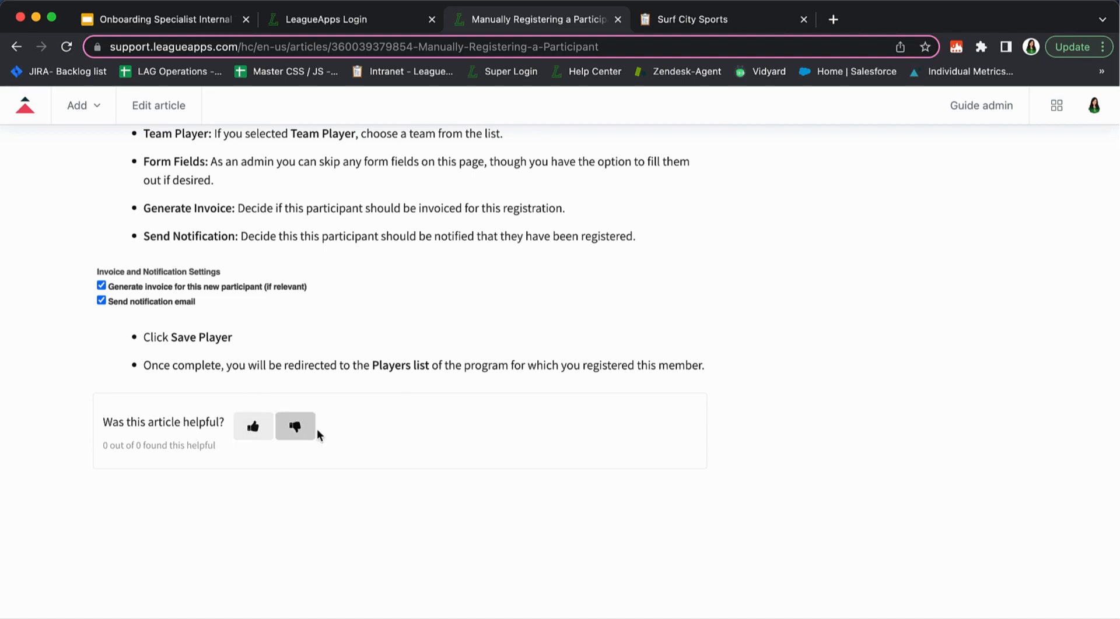
{"action": "scroll", "coordinate": [387, 366], "scroll_direction": "up", "scroll_amount": 5}
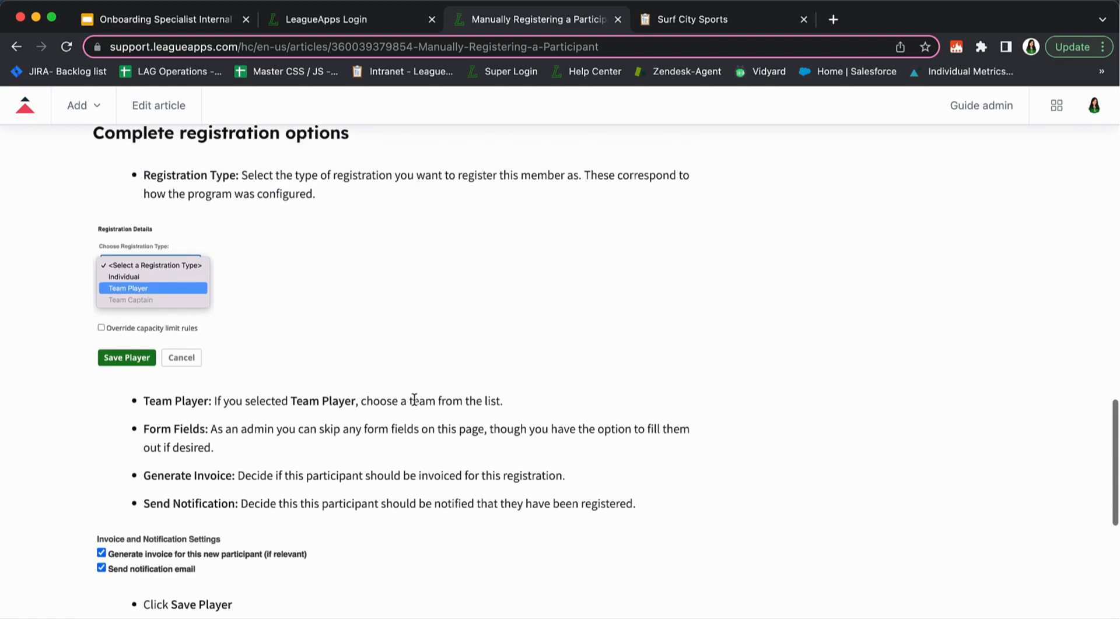
{"action": "scroll", "coordinate": [414, 399], "scroll_direction": "up", "scroll_amount": 19}
{"action": "scroll", "coordinate": [414, 397], "scroll_direction": "up", "scroll_amount": 3}
{"action": "scroll", "coordinate": [414, 398], "scroll_direction": "up", "scroll_amount": 2}
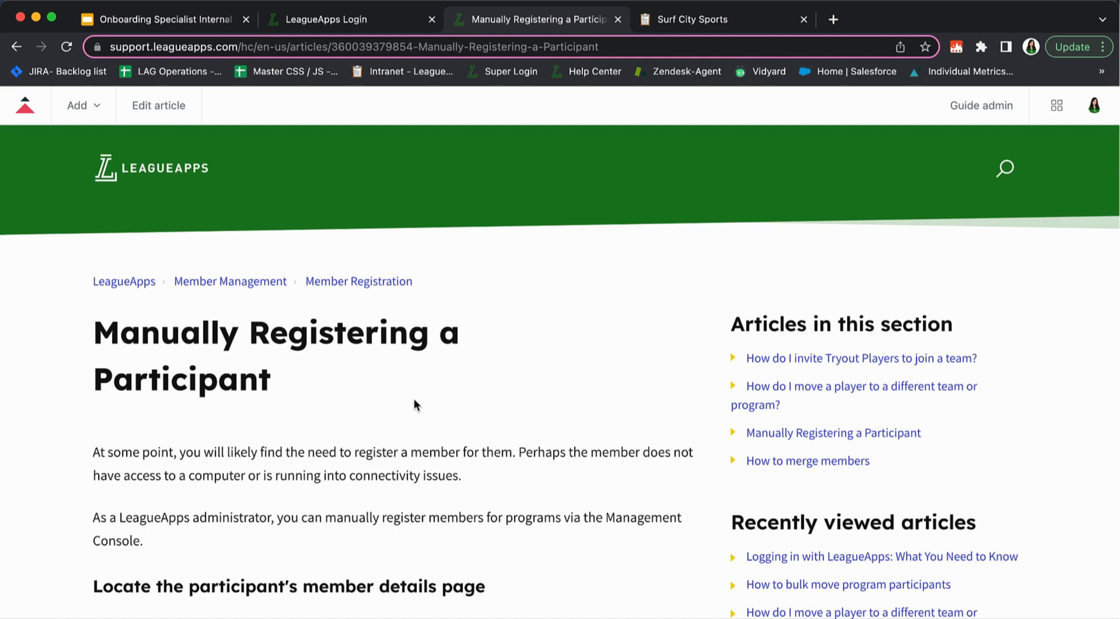
{"action": "left_click", "coordinate": [17, 46]}
{"action": "left_click", "coordinate": [16, 47]}
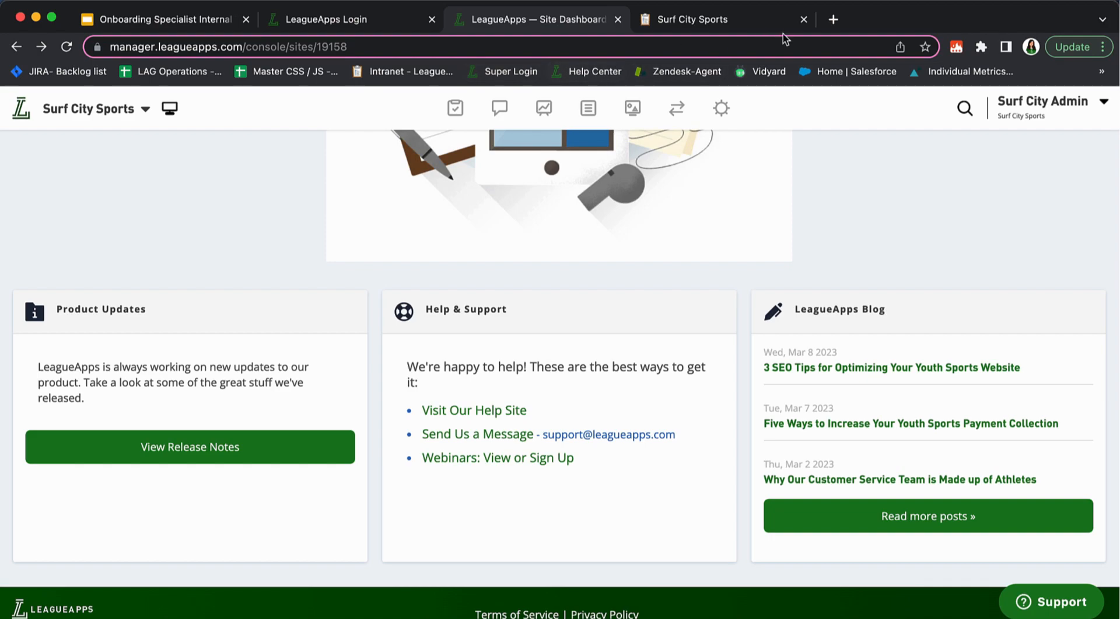
Load the Help Center home page in a new tab, then return to the dashboard
{"action": "left_click", "coordinate": [833, 19]}
{"action": "left_click", "coordinate": [590, 72]}
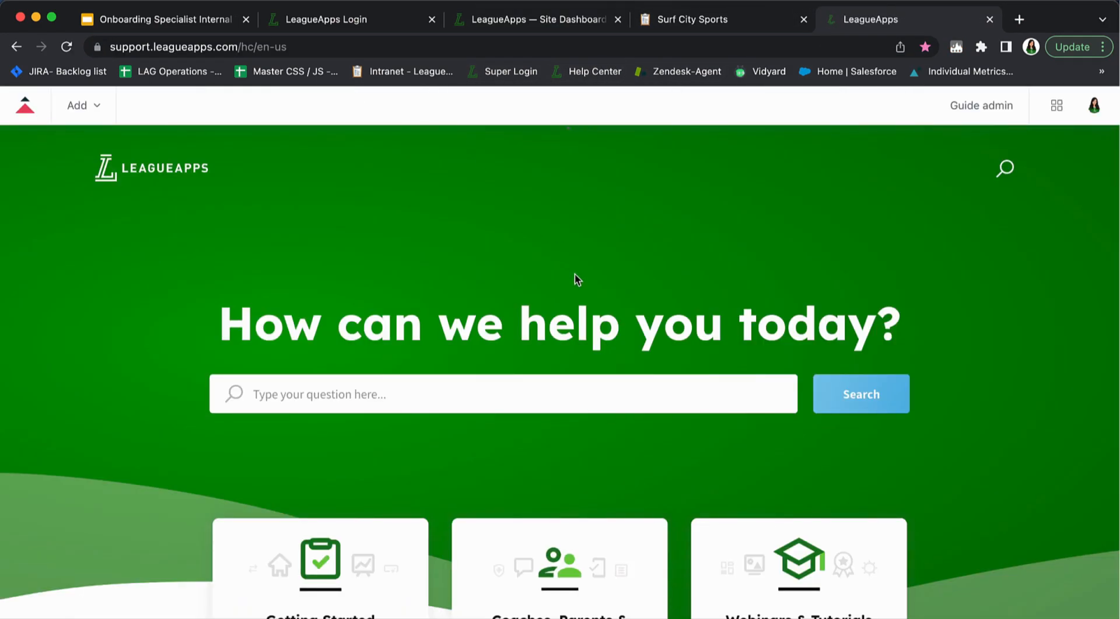
{"action": "left_click", "coordinate": [569, 21]}
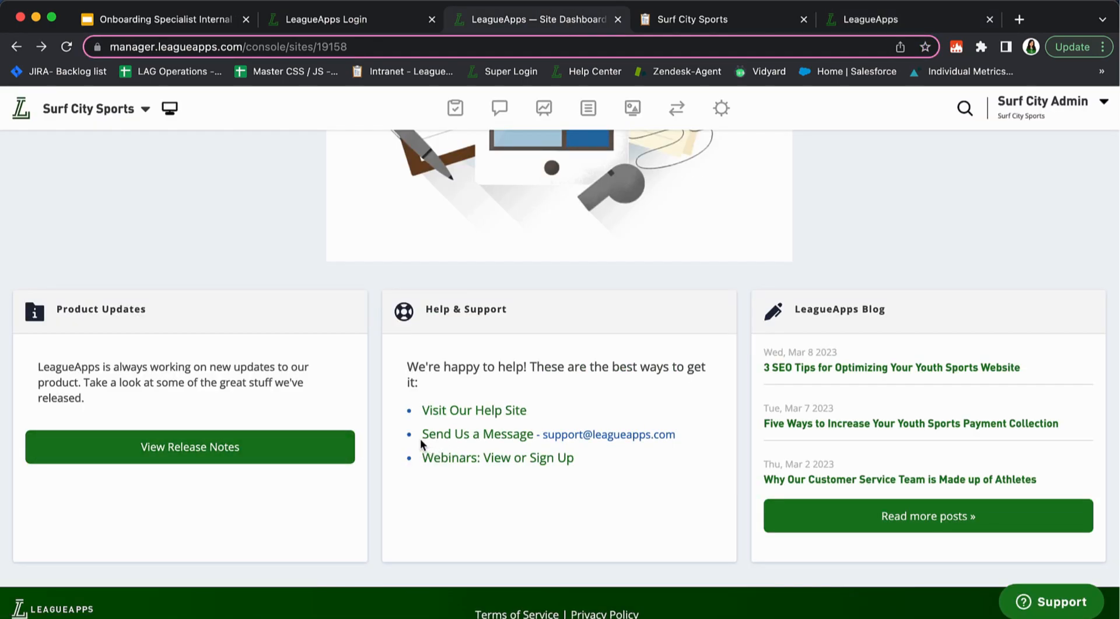
Highlight the support e-mail address and the 'Webinars: View or Sign Up' line
{"action": "left_click_drag", "start_coordinate": [687, 437], "coordinate": [540, 438]}
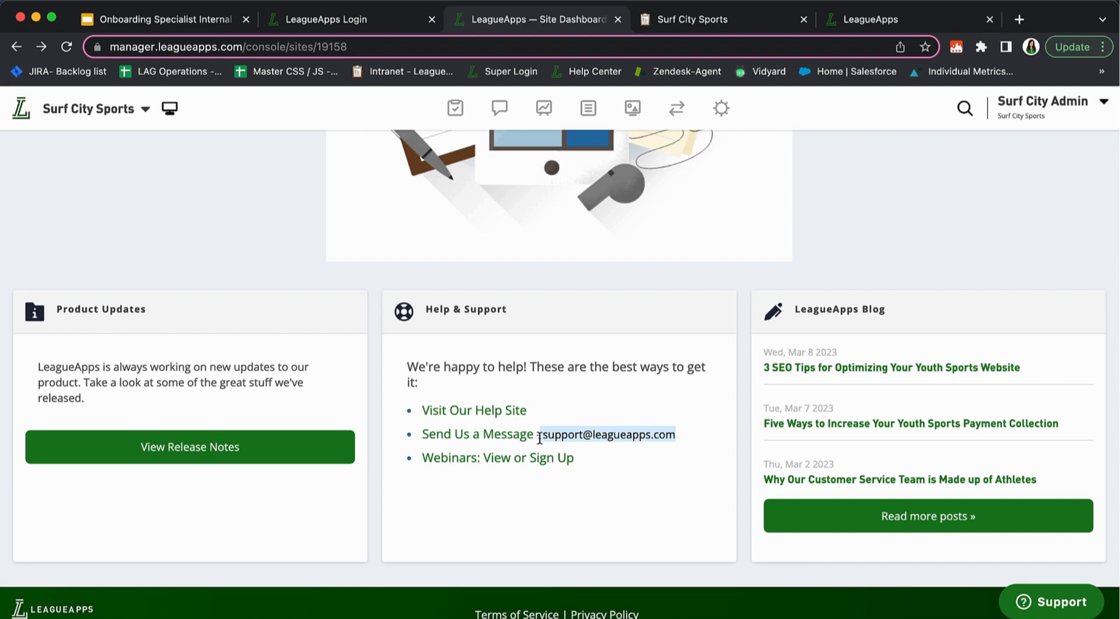
{"action": "left_click", "coordinate": [631, 454]}
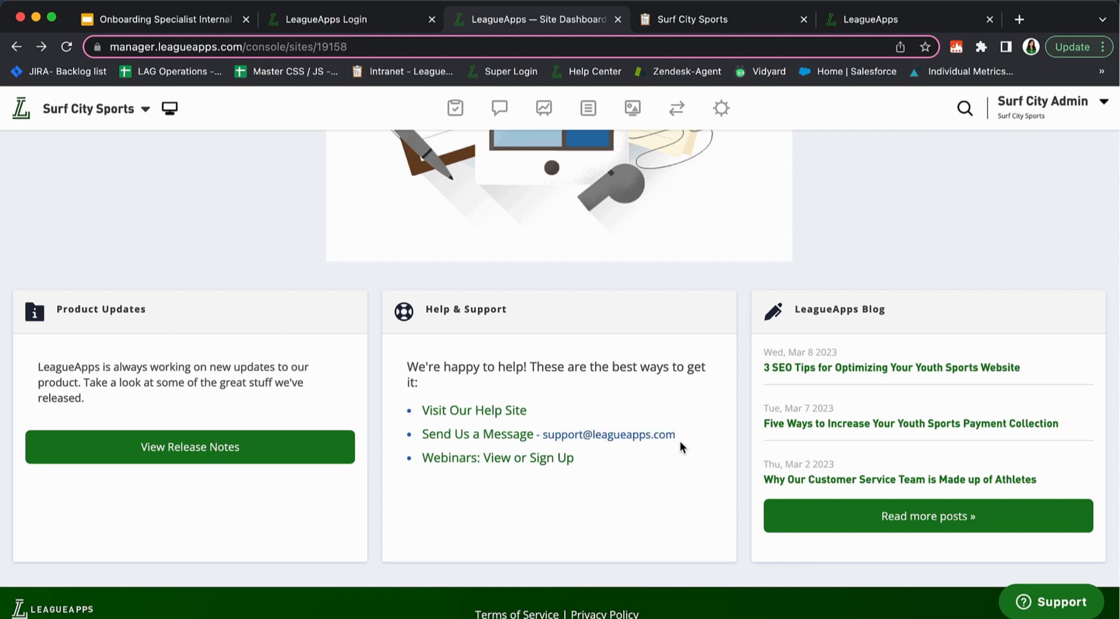
{"action": "left_click_drag", "start_coordinate": [678, 434], "coordinate": [543, 439]}
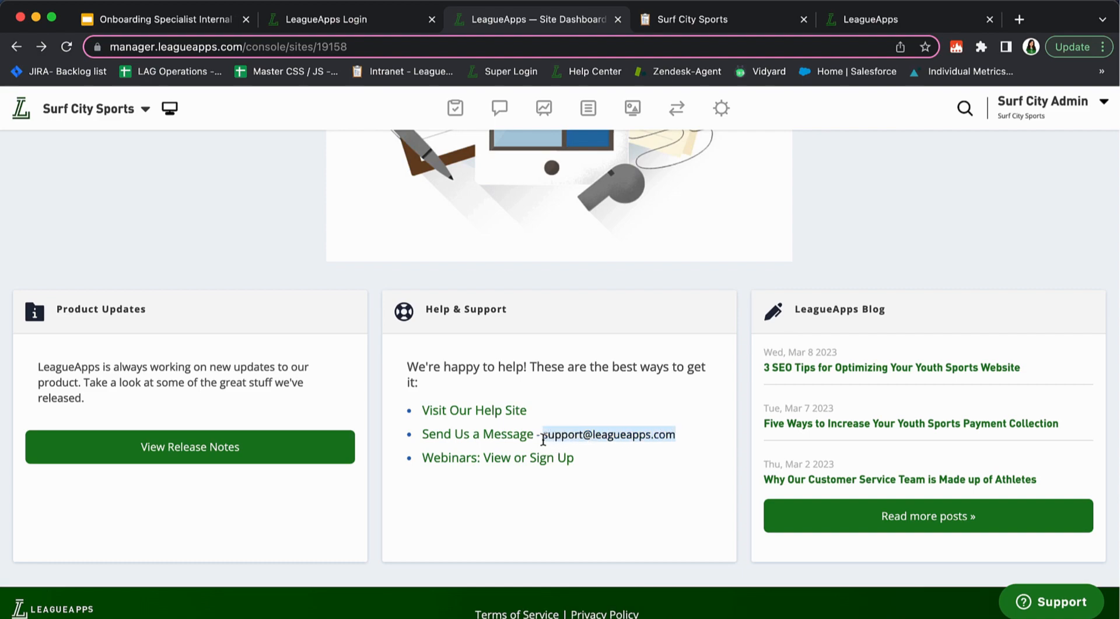
{"action": "left_click", "coordinate": [596, 459]}
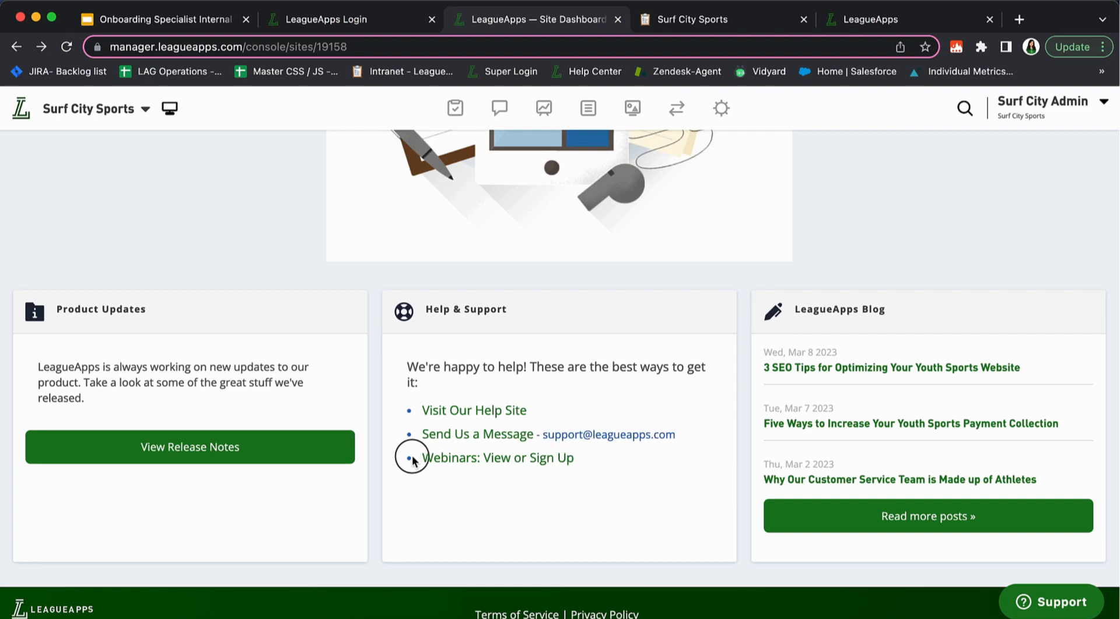
{"action": "left_click_drag", "start_coordinate": [413, 462], "coordinate": [592, 467]}
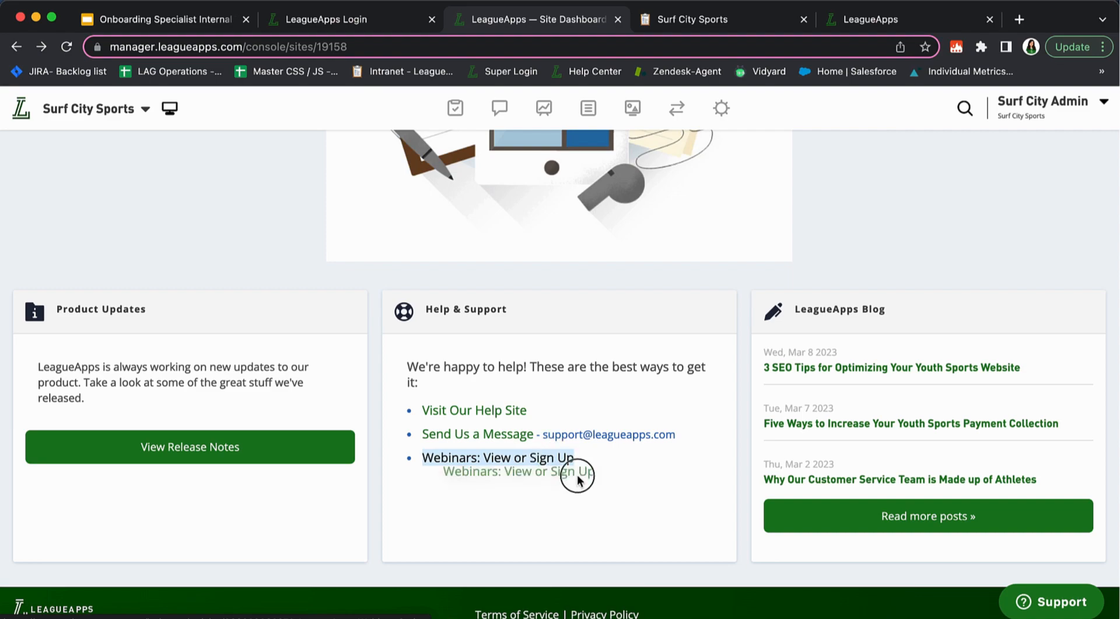
Open 'Webinars: View or Sign Up' to the LeagueApps Training Videos article in a new tab
{"action": "left_click", "coordinate": [539, 460]}
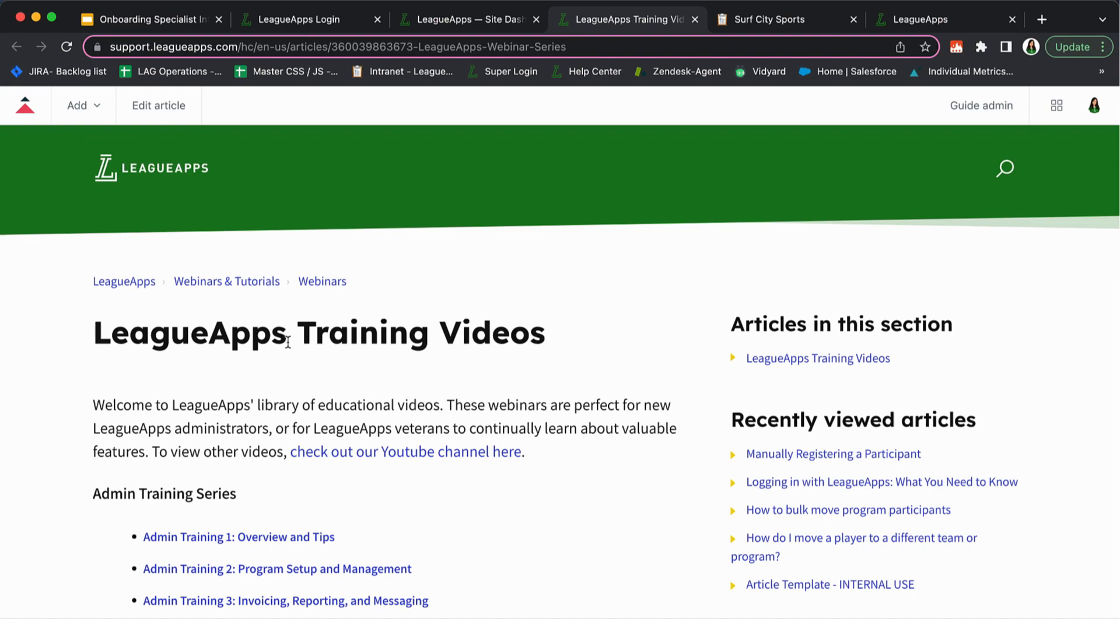
{"action": "left_click_drag", "start_coordinate": [288, 341], "coordinate": [513, 332]}
{"action": "left_click", "coordinate": [575, 329]}
{"action": "scroll", "coordinate": [347, 346], "scroll_direction": "down", "scroll_amount": 2}
{"action": "scroll", "coordinate": [347, 345], "scroll_direction": "down", "scroll_amount": 3}
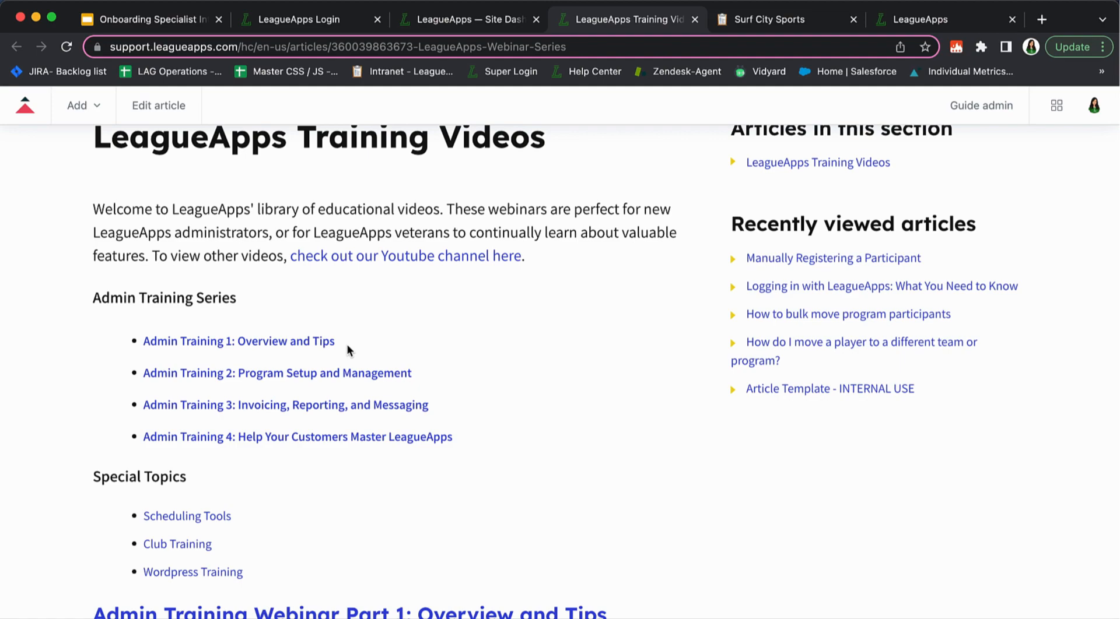
Scroll through the Admin Training webinar videos and their topic lists
{"action": "scroll", "coordinate": [348, 345], "scroll_direction": "down", "scroll_amount": 2}
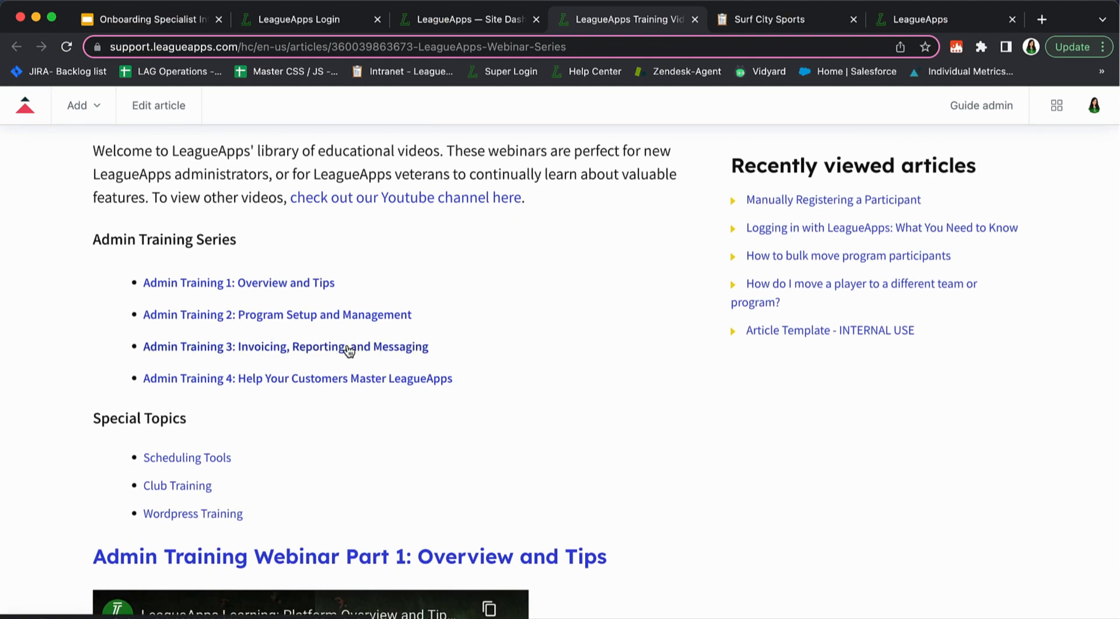
{"action": "scroll", "coordinate": [349, 350], "scroll_direction": "down", "scroll_amount": 3}
{"action": "scroll", "coordinate": [349, 350], "scroll_direction": "down", "scroll_amount": 4}
{"action": "scroll", "coordinate": [348, 350], "scroll_direction": "down", "scroll_amount": 5}
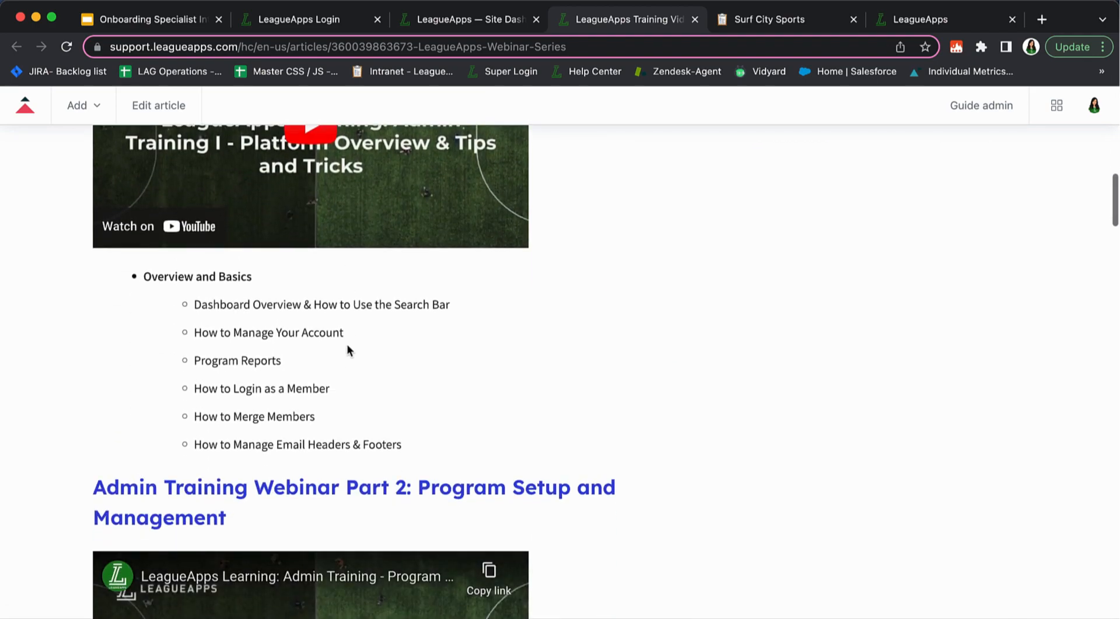
{"action": "scroll", "coordinate": [348, 350], "scroll_direction": "up", "scroll_amount": 6}
{"action": "scroll", "coordinate": [348, 350], "scroll_direction": "up", "scroll_amount": 2}
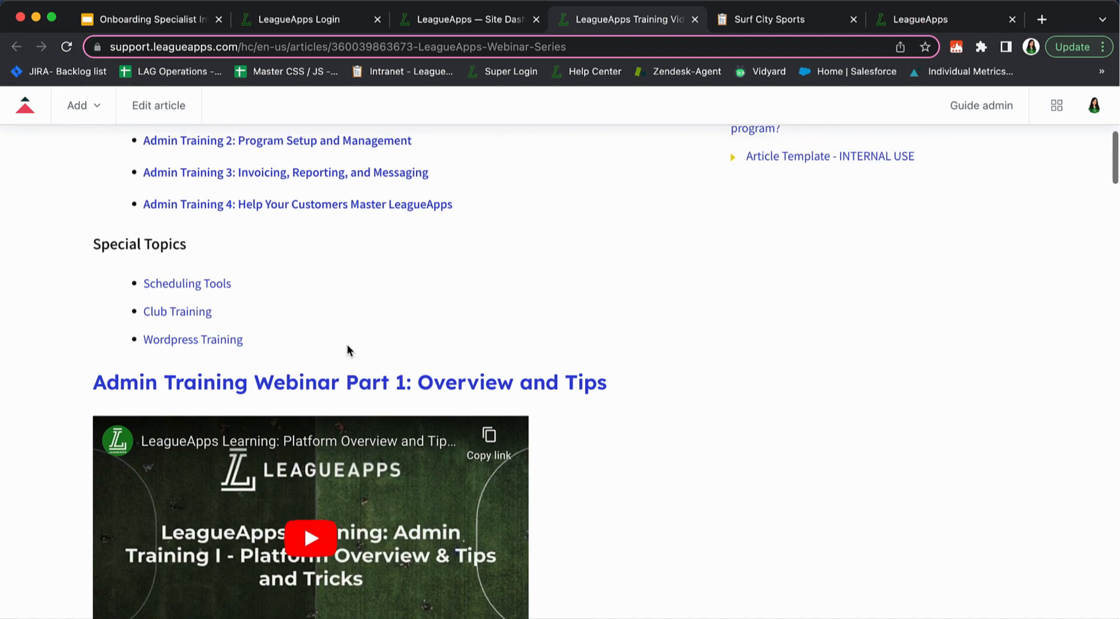
{"action": "scroll", "coordinate": [347, 350], "scroll_direction": "up", "scroll_amount": 4}
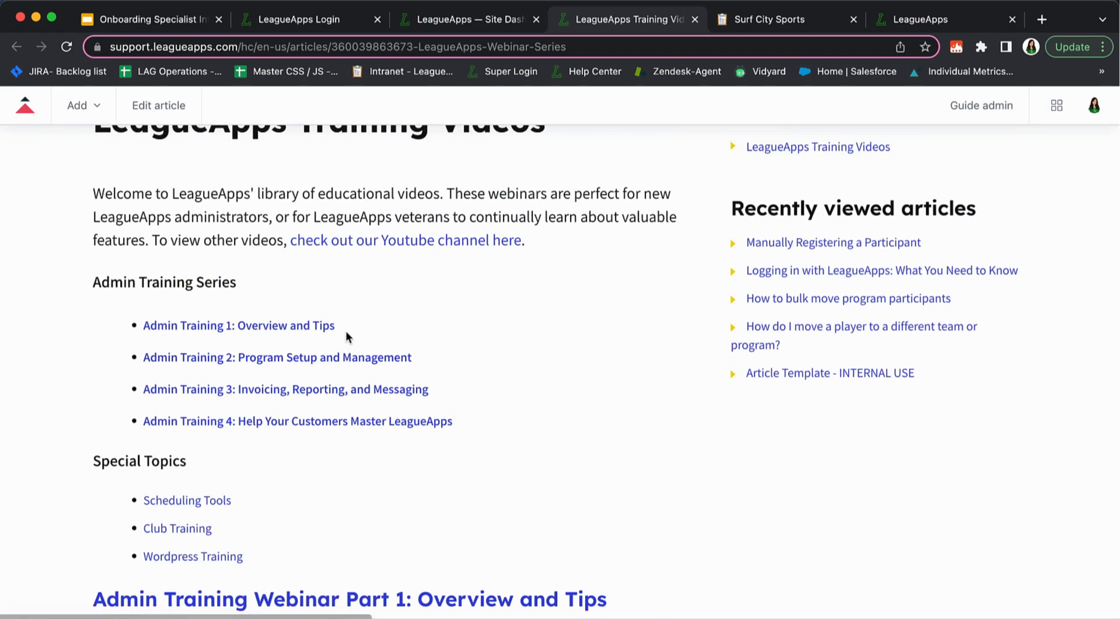
{"action": "scroll", "coordinate": [346, 332], "scroll_direction": "down", "scroll_amount": 3}
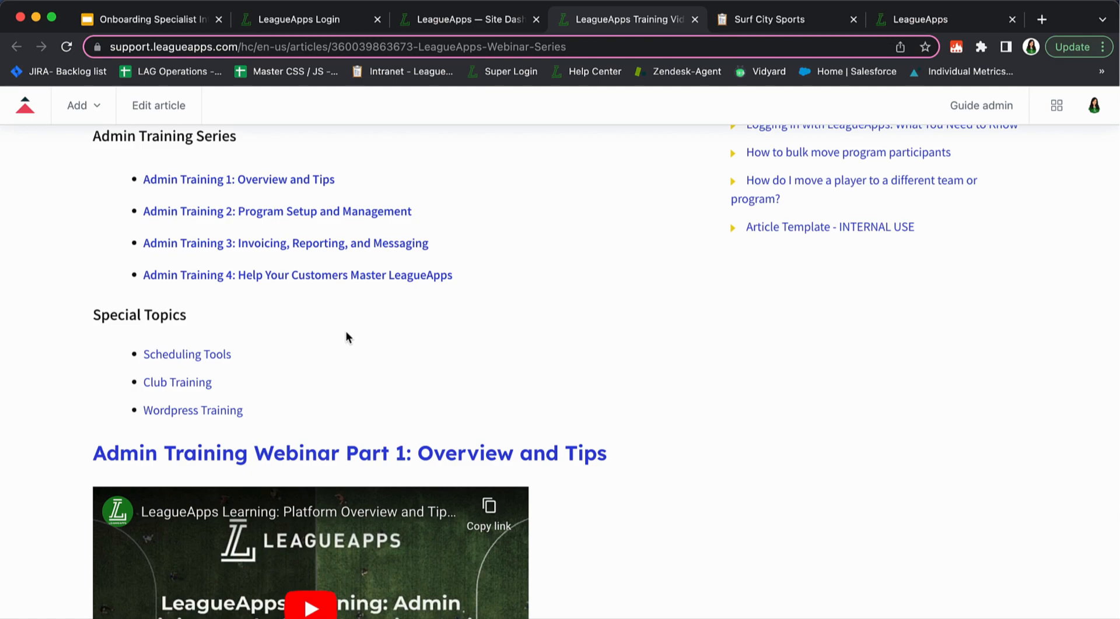
{"action": "scroll", "coordinate": [345, 337], "scroll_direction": "down", "scroll_amount": 8}
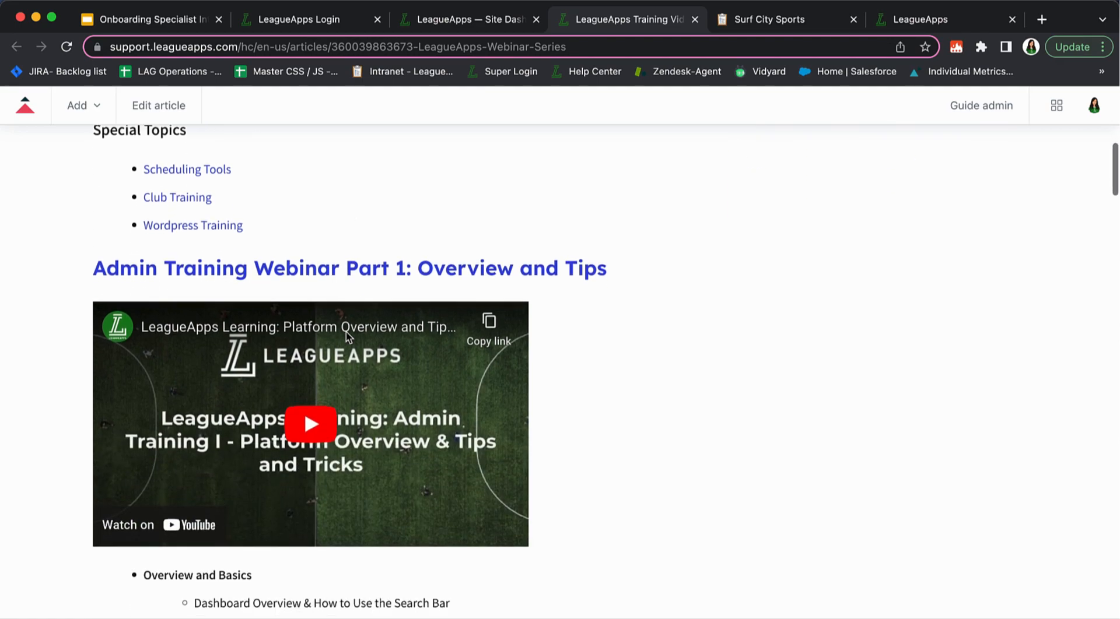
{"action": "scroll", "coordinate": [346, 332], "scroll_direction": "down", "scroll_amount": 2}
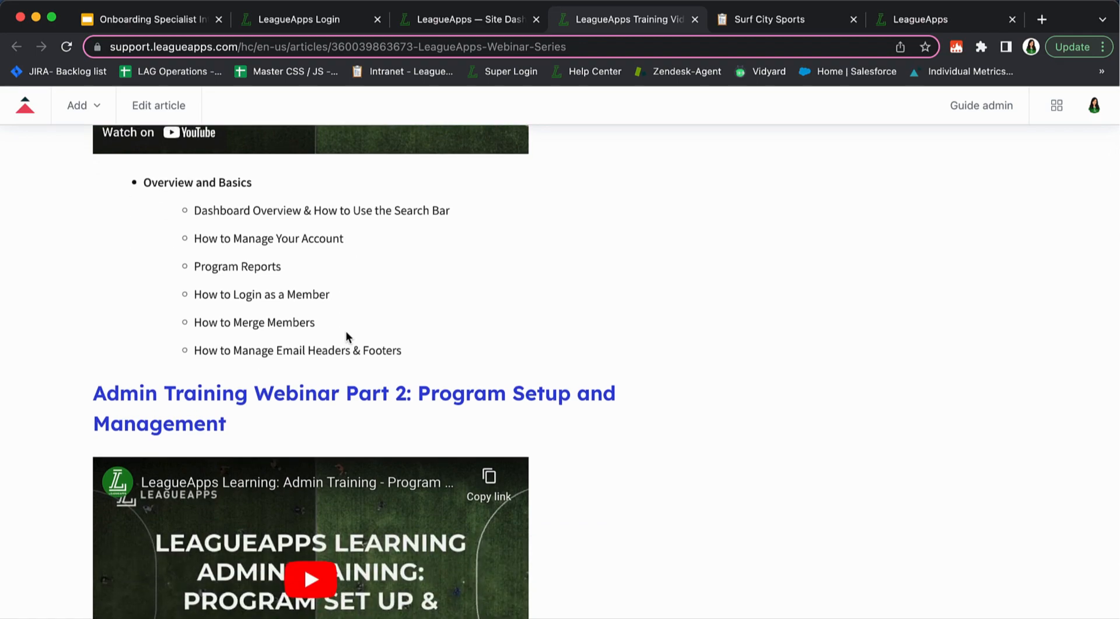
{"action": "scroll", "coordinate": [346, 337], "scroll_direction": "down", "scroll_amount": 6}
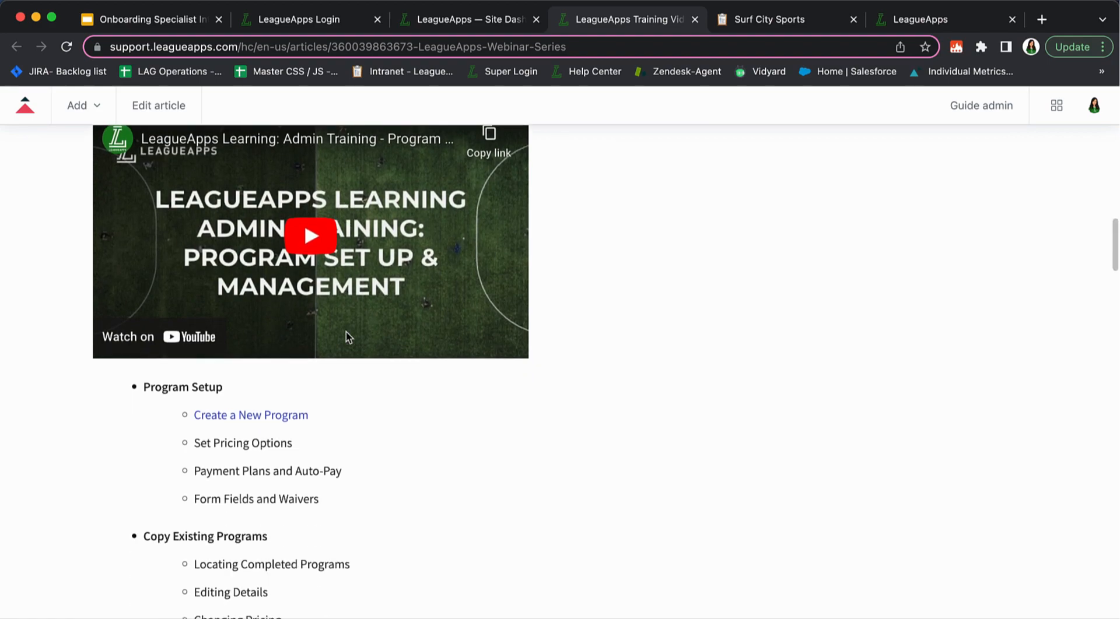
{"action": "scroll", "coordinate": [345, 337], "scroll_direction": "down", "scroll_amount": 3}
{"action": "scroll", "coordinate": [345, 333], "scroll_direction": "down", "scroll_amount": 2}
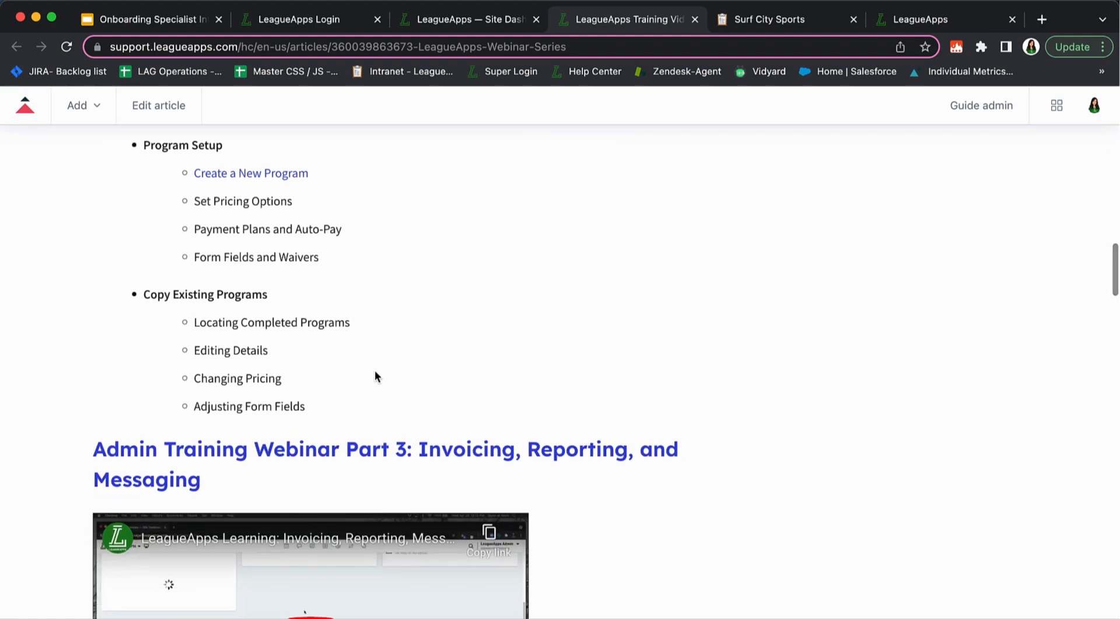
{"action": "scroll", "coordinate": [430, 519], "scroll_direction": "down", "scroll_amount": 6}
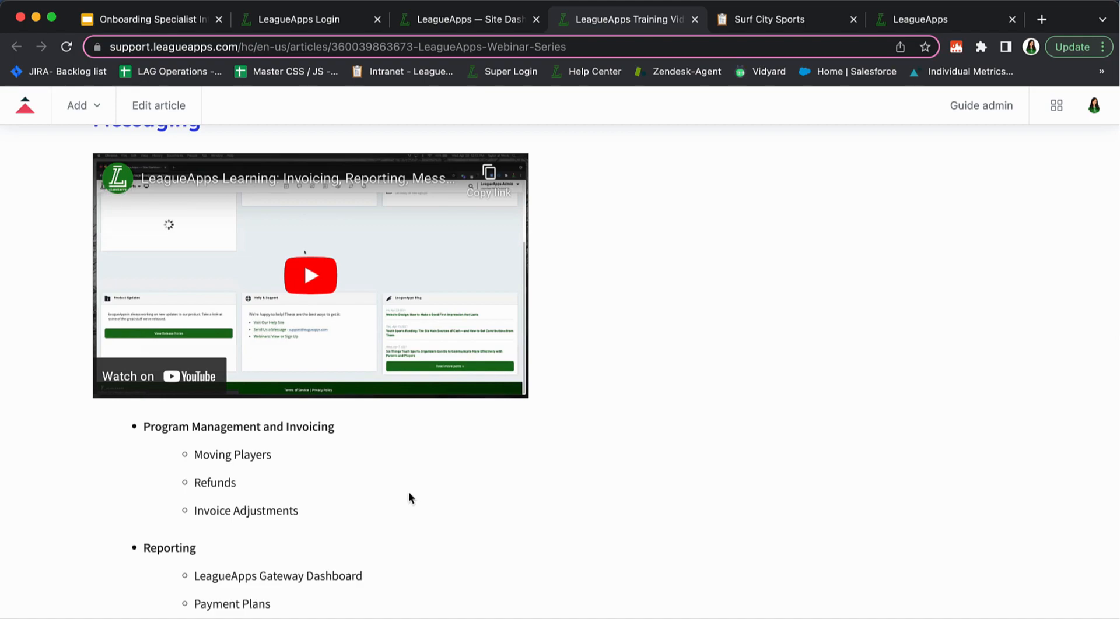
{"action": "scroll", "coordinate": [390, 479], "scroll_direction": "up", "scroll_amount": 20}
{"action": "scroll", "coordinate": [392, 483], "scroll_direction": "up", "scroll_amount": 8}
{"action": "left_click", "coordinate": [465, 22]}
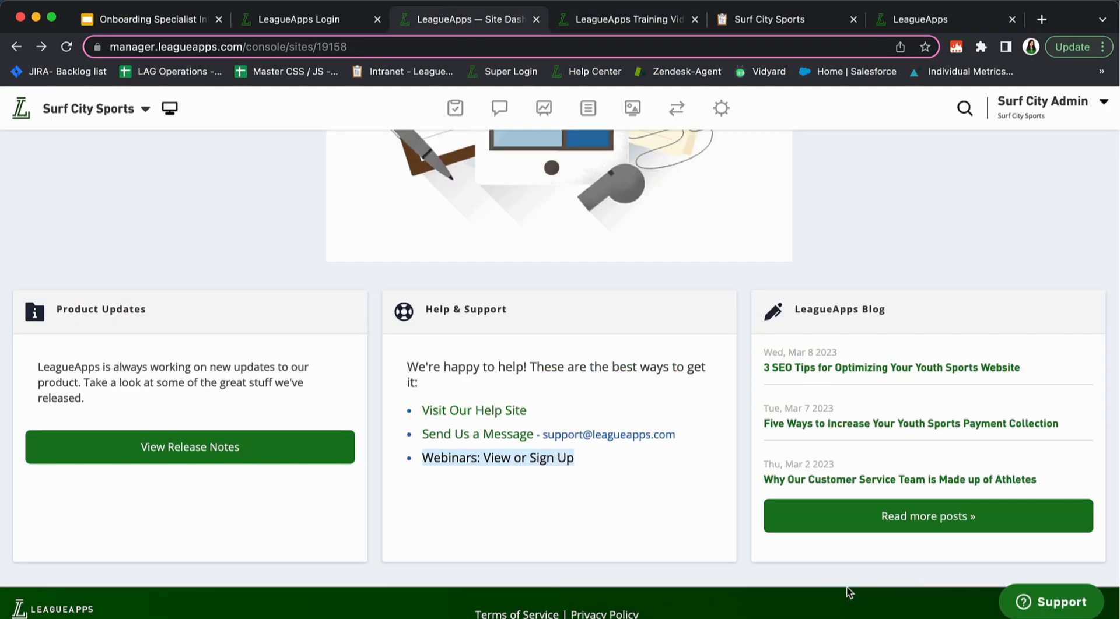
{"action": "left_click", "coordinate": [1048, 603]}
{"action": "left_click", "coordinate": [914, 349]}
{"action": "left_click", "coordinate": [908, 420]}
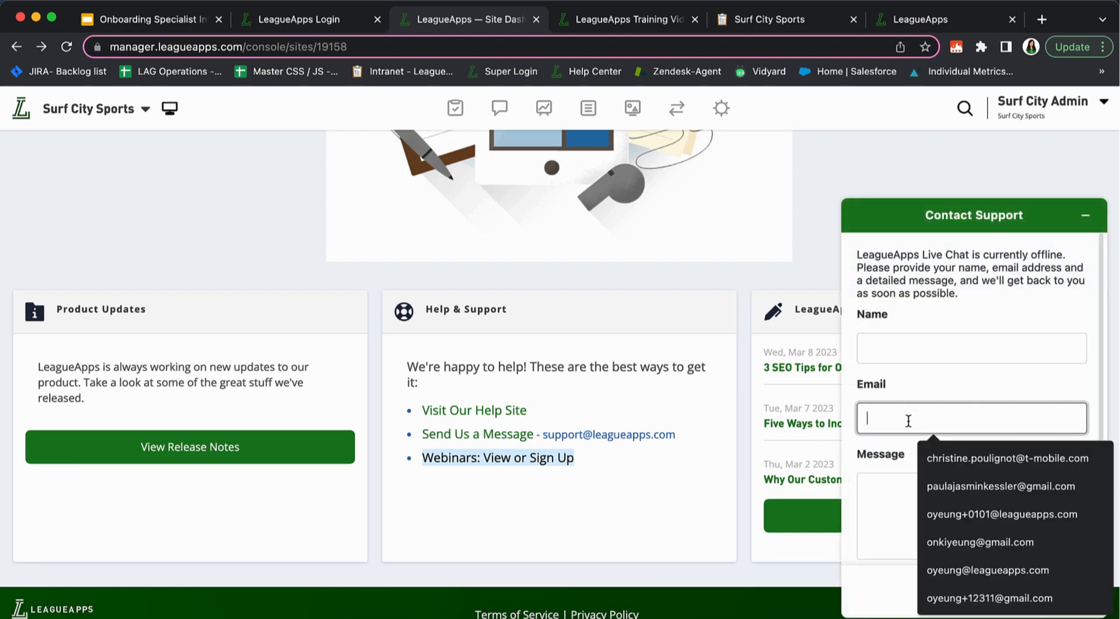
{"action": "left_click", "coordinate": [905, 496]}
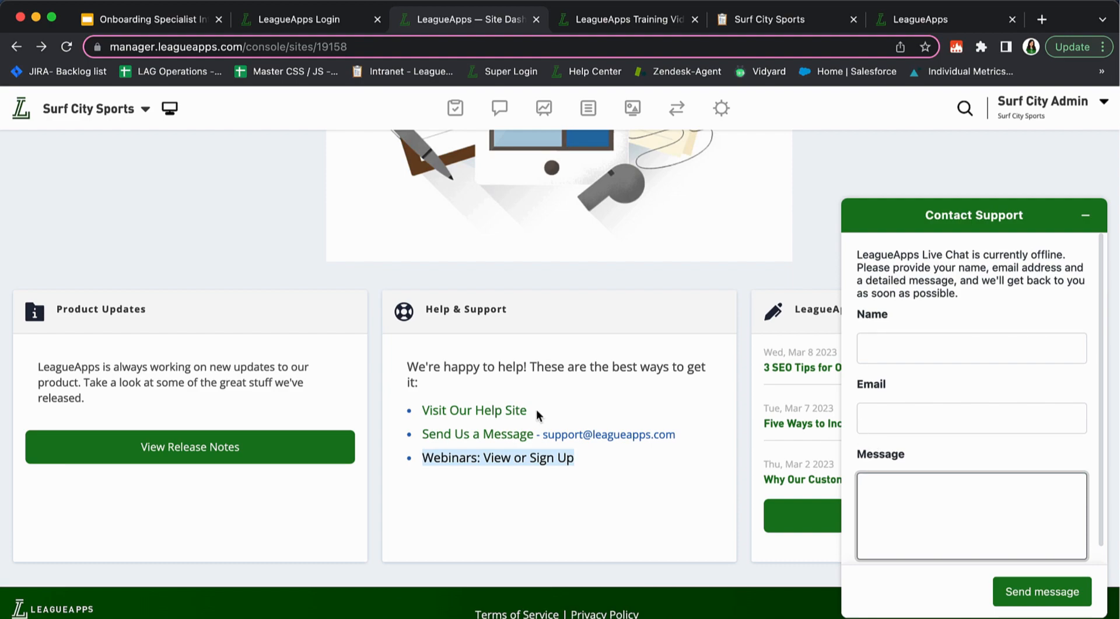
{"action": "left_click_drag", "start_coordinate": [674, 435], "coordinate": [543, 435]}
{"action": "scroll", "coordinate": [642, 422], "scroll_direction": "up", "scroll_amount": 10}
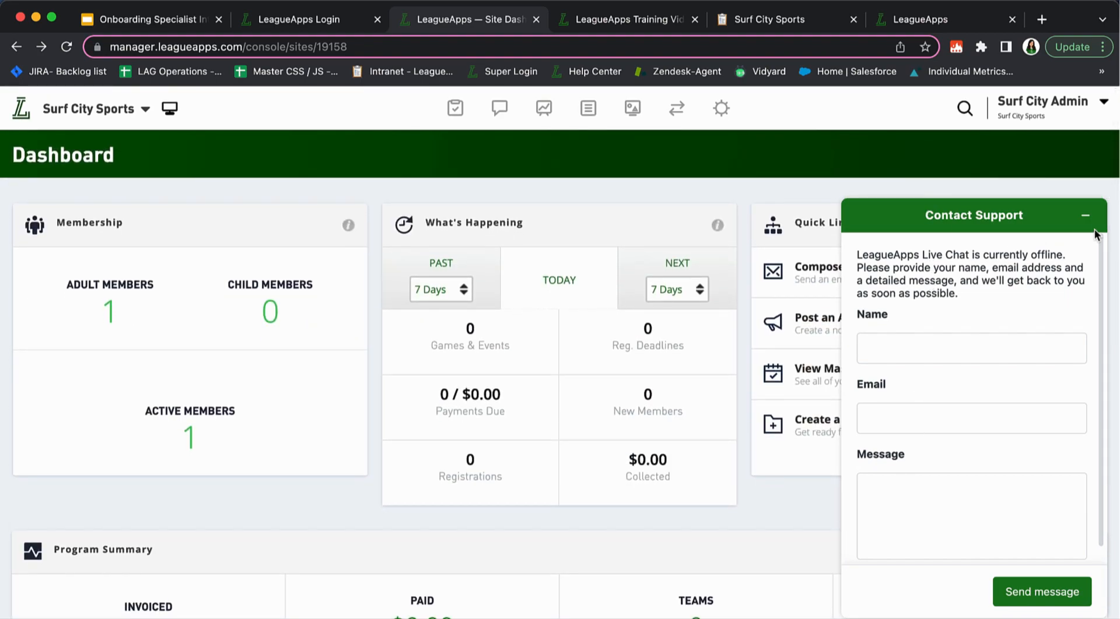
Minimize and reopen the Contact Support form, then select the dashboard's URL
{"action": "left_click", "coordinate": [1085, 217]}
{"action": "left_click", "coordinate": [1050, 602]}
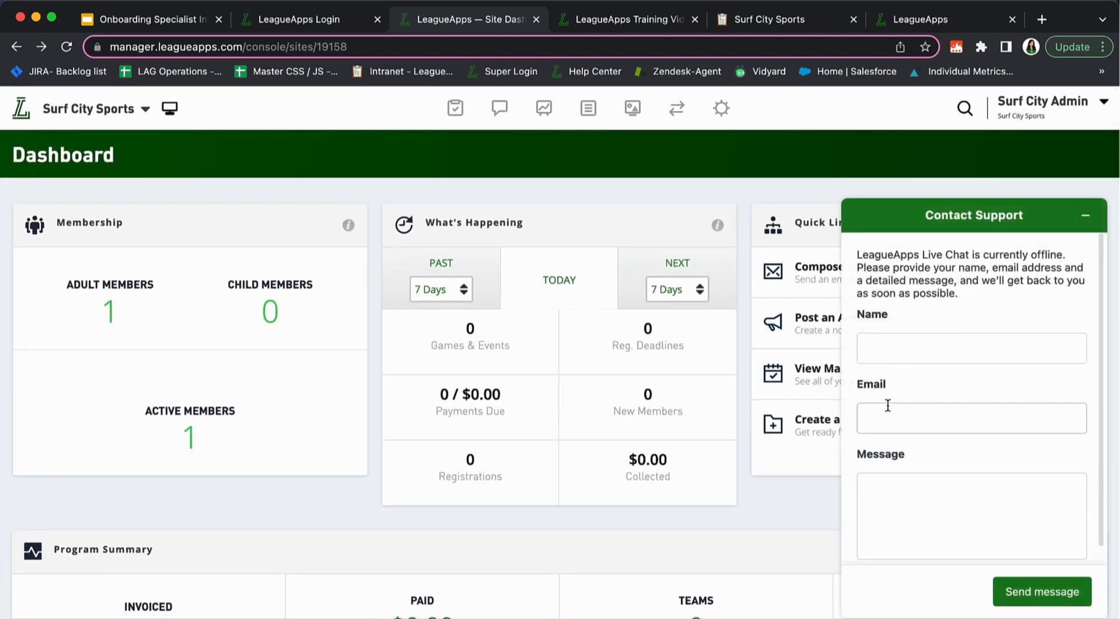
{"action": "left_click", "coordinate": [153, 46]}
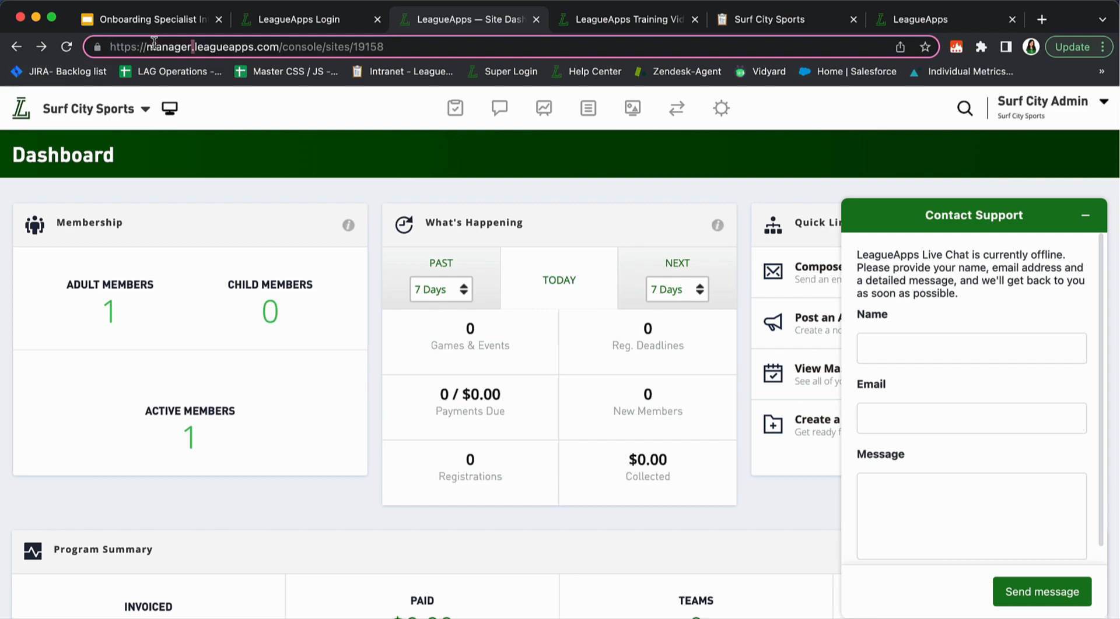
{"action": "triple_click", "coordinate": [154, 43]}
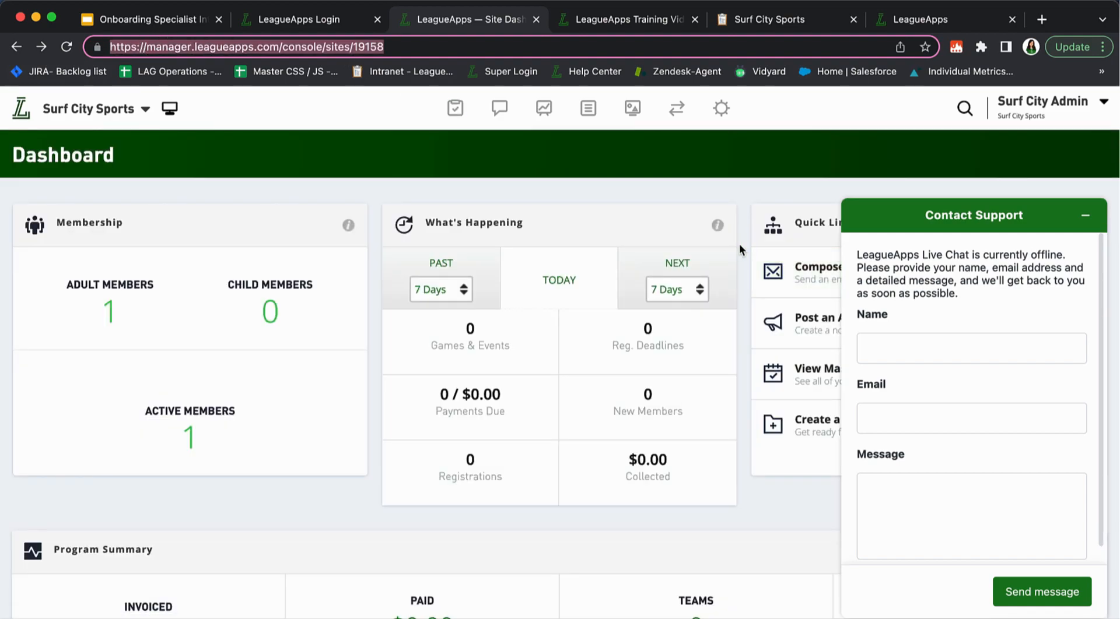
Type 'Why is my program summary $0' into the Message field
{"action": "left_click", "coordinate": [970, 497]}
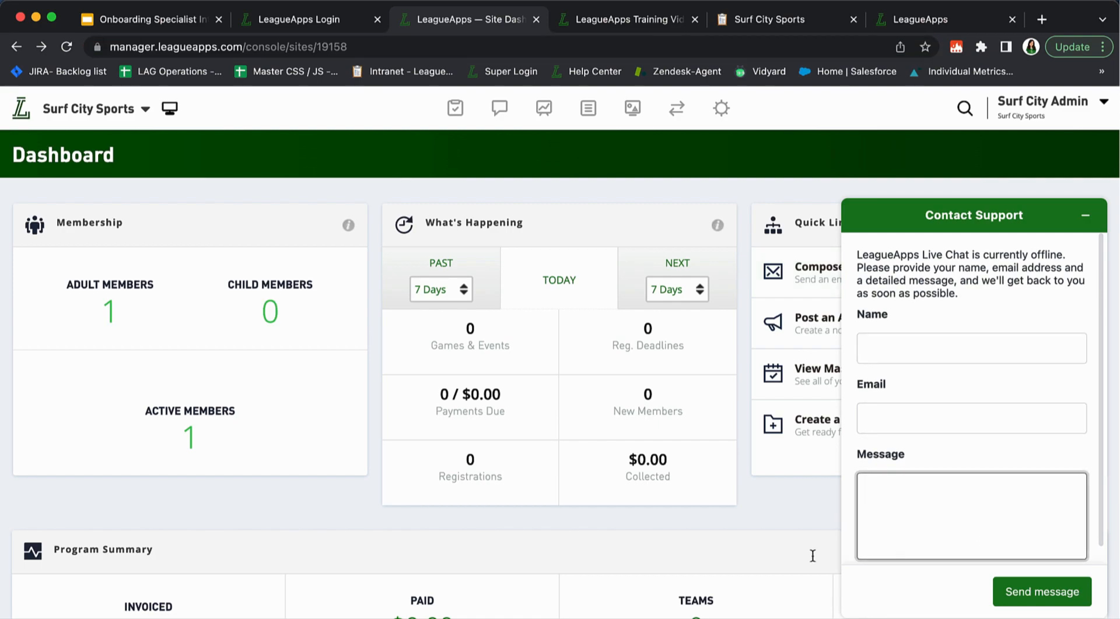
{"action": "scroll", "coordinate": [485, 467], "scroll_direction": "down", "scroll_amount": 4}
{"action": "type", "text": "wg"}
{"action": "key", "text": "BackSpace"}
{"action": "key", "text": "BackSpace"}
{"action": "type", "text": "s"}
{"action": "key", "text": "BackSpace"}
{"action": "type", "text": "Why is my program summary "}
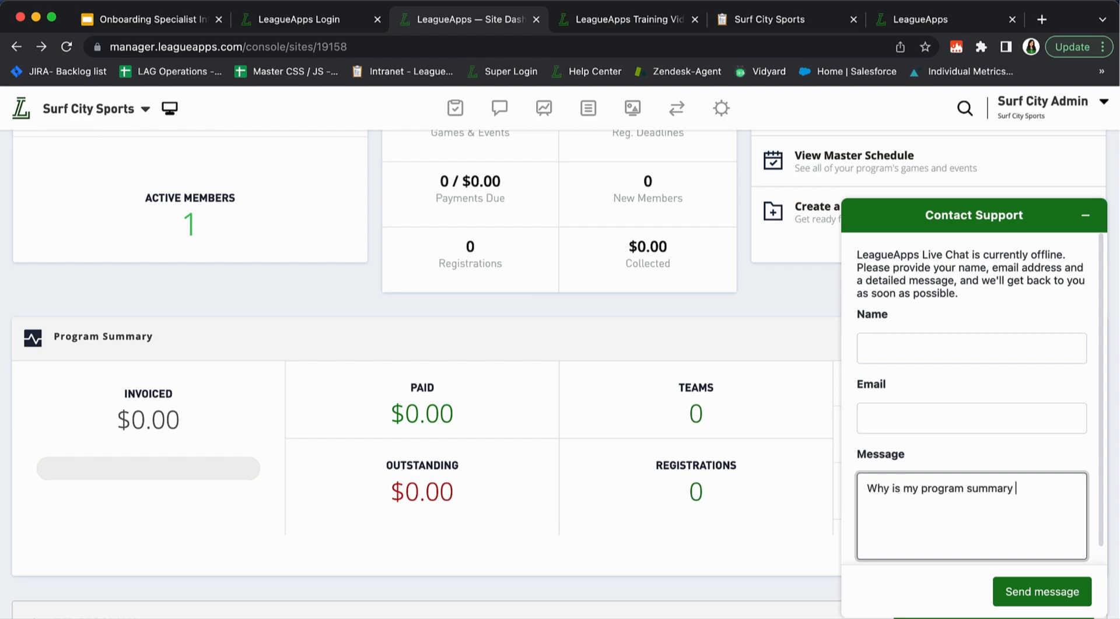
{"action": "type", "text": "$0"}
{"action": "triple_click", "coordinate": [939, 490]}
{"action": "left_click", "coordinate": [981, 502]}
{"action": "triple_click", "coordinate": [912, 490]}
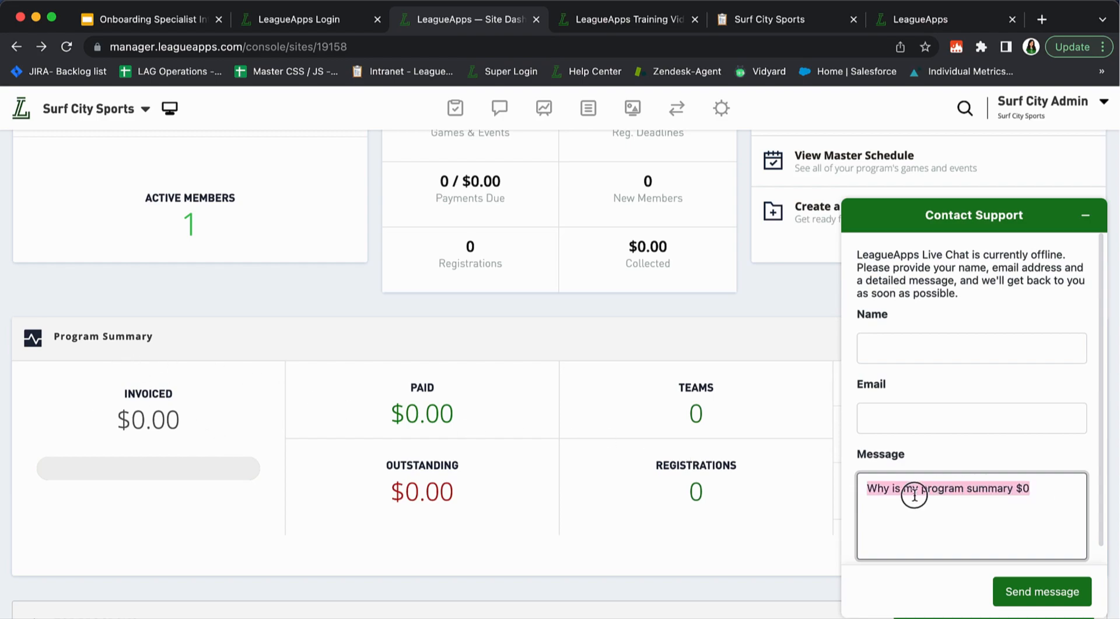
{"action": "left_click", "coordinate": [1075, 502]}
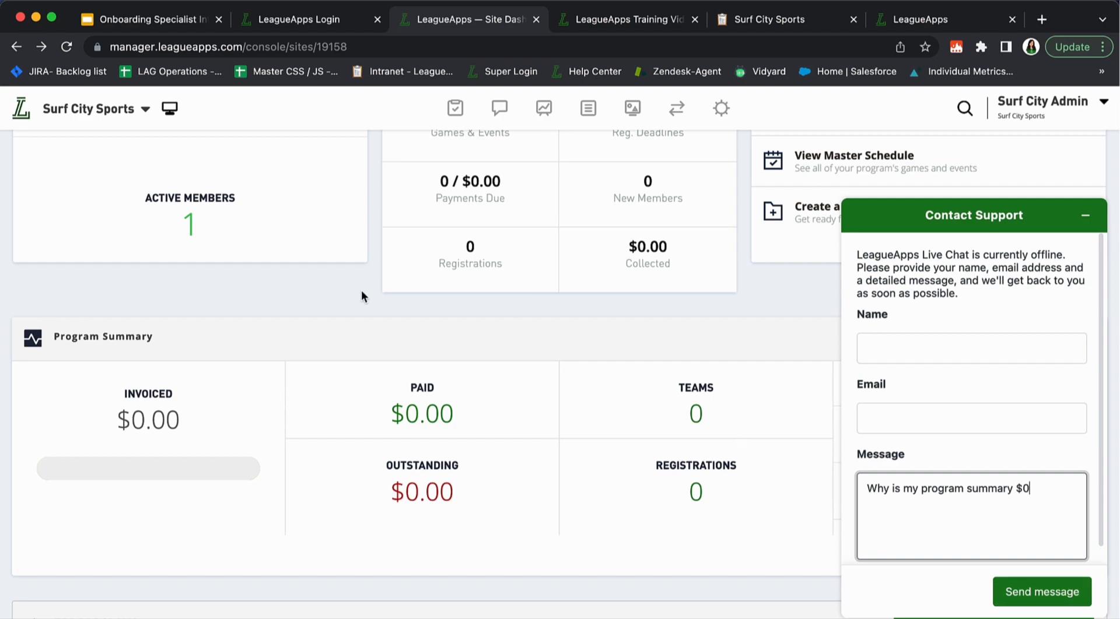
Highlight the Program Summary card for reference, then minimize the form with the message drafted
{"action": "left_click", "coordinate": [296, 342]}
{"action": "left_click", "coordinate": [152, 341]}
{"action": "triple_click", "coordinate": [151, 341]}
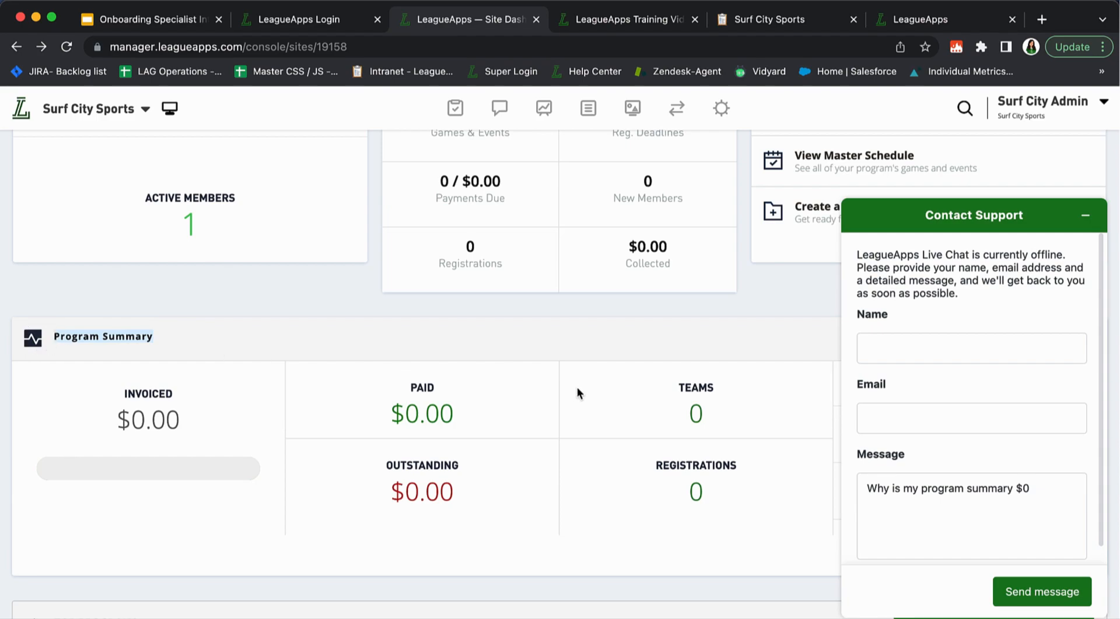
{"action": "scroll", "coordinate": [576, 387], "scroll_direction": "down", "scroll_amount": 5}
{"action": "scroll", "coordinate": [577, 387], "scroll_direction": "up", "scroll_amount": 7}
{"action": "scroll", "coordinate": [577, 387], "scroll_direction": "down", "scroll_amount": 3}
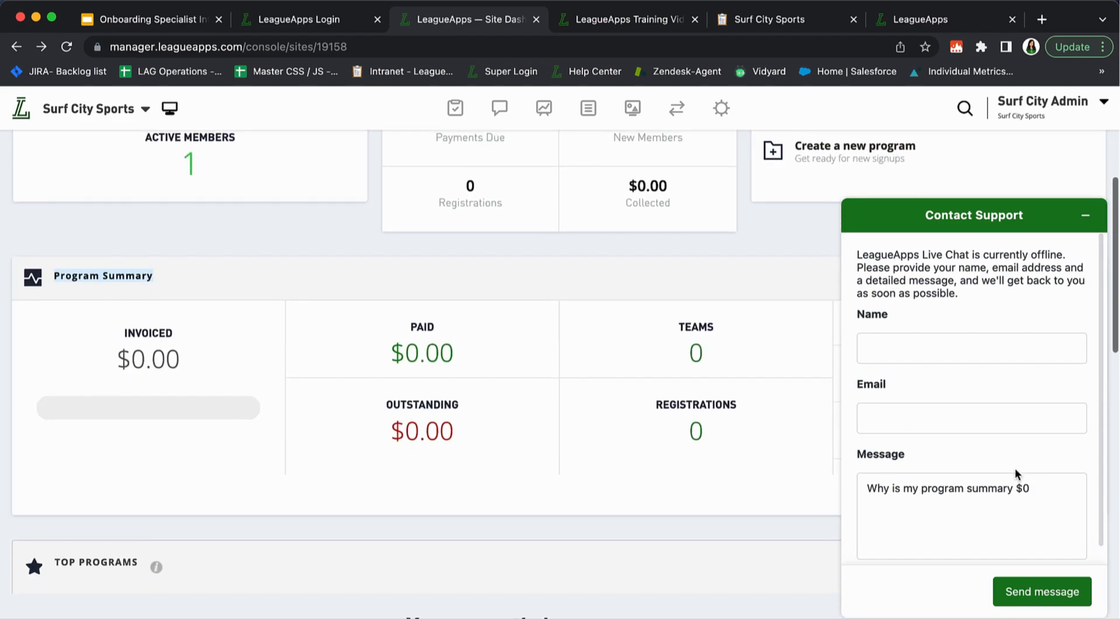
{"action": "left_click", "coordinate": [1062, 490]}
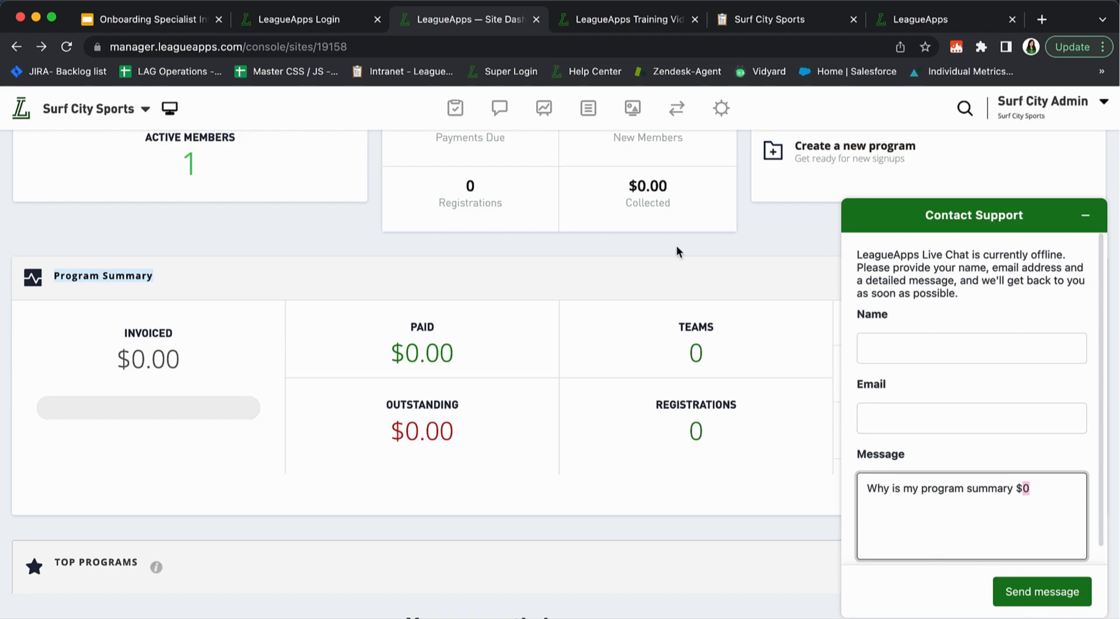
{"action": "scroll", "coordinate": [448, 580], "scroll_direction": "up", "scroll_amount": 1}
{"action": "scroll", "coordinate": [447, 580], "scroll_direction": "up", "scroll_amount": 5}
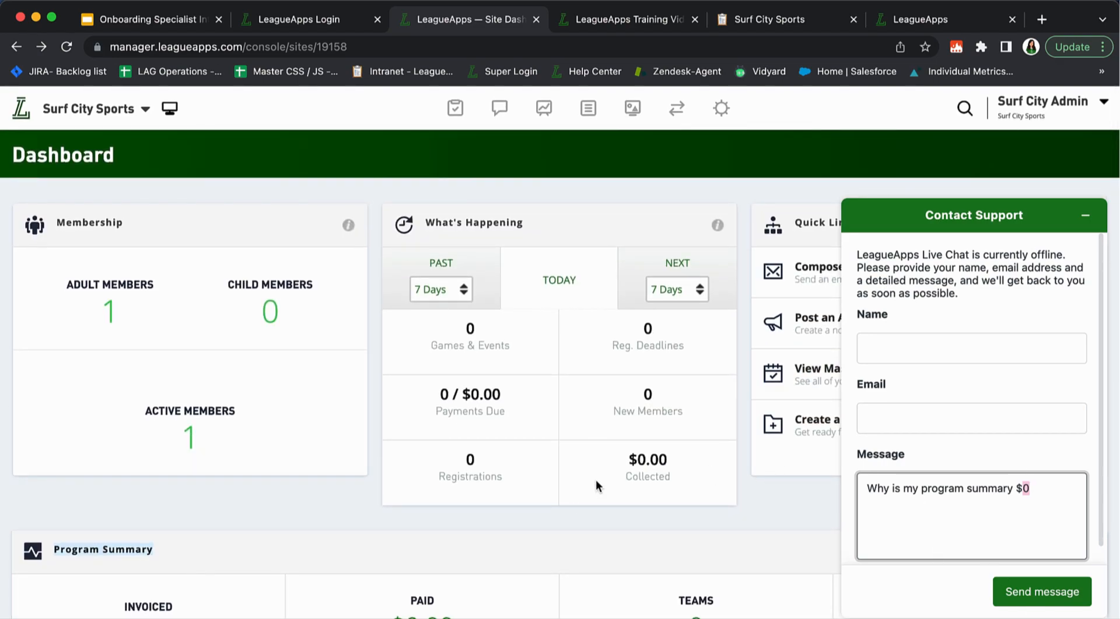
{"action": "triple_click", "coordinate": [1045, 490]}
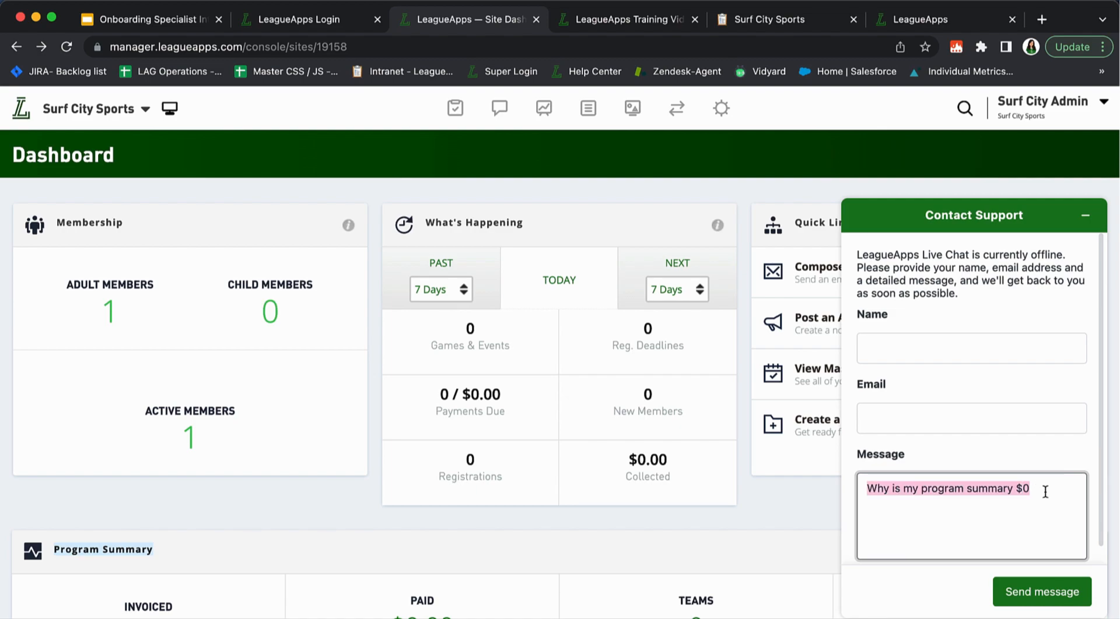
{"action": "left_click", "coordinate": [1083, 216]}
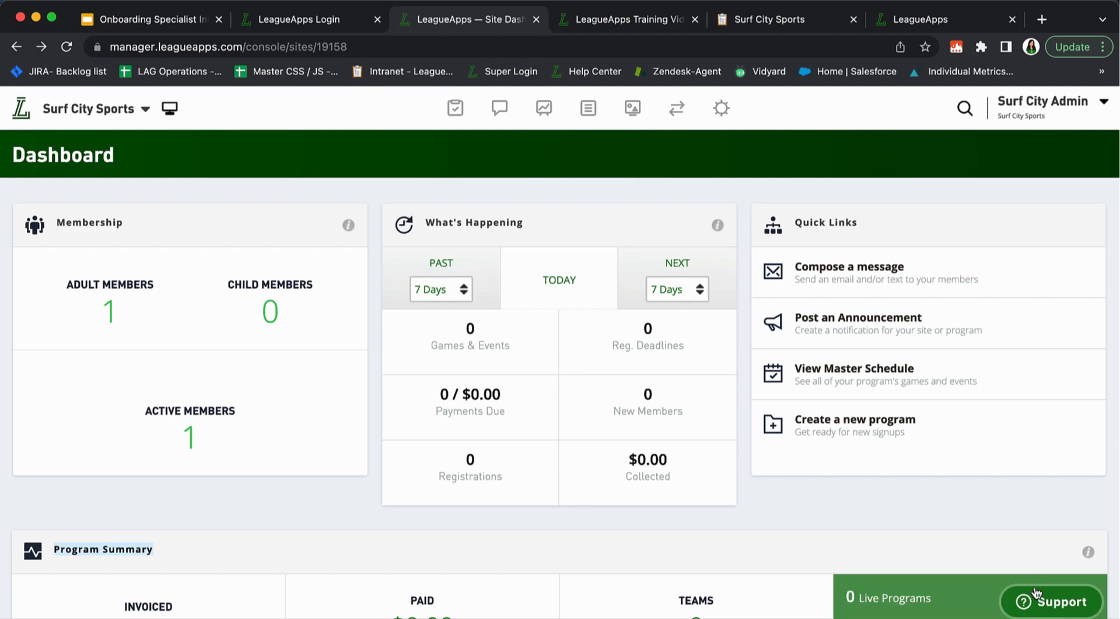
Reopen the Contact Support form, delete the entire drafted message, and minimize the form
{"action": "left_click", "coordinate": [1029, 601]}
{"action": "left_click", "coordinate": [999, 484]}
{"action": "key", "text": "super+a"}
{"action": "key", "text": "BackSpace"}
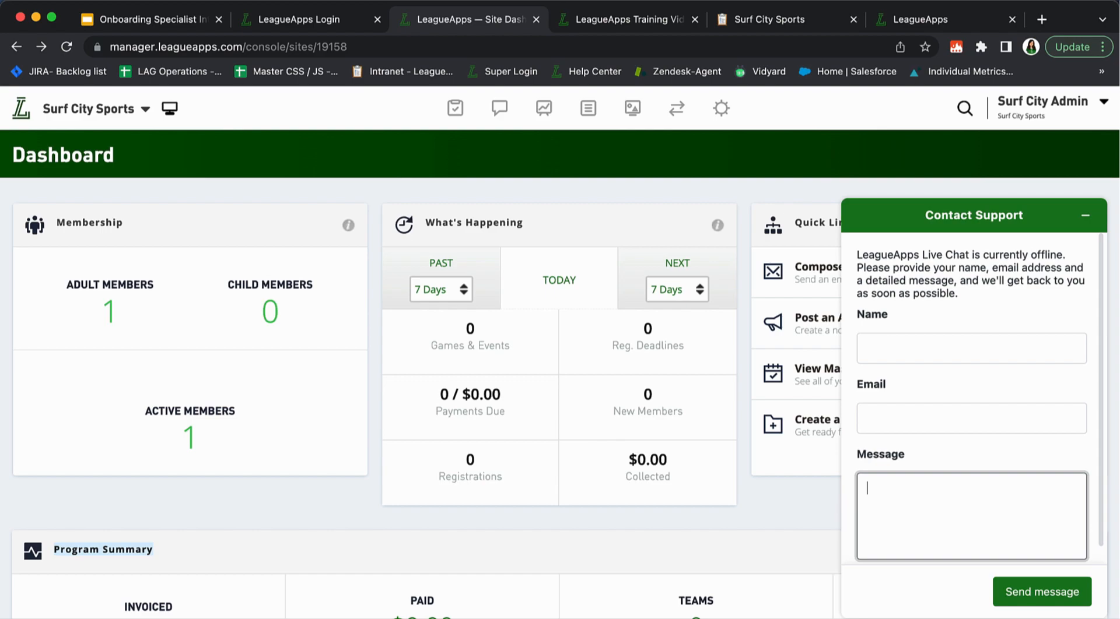
{"action": "left_click", "coordinate": [1085, 215]}
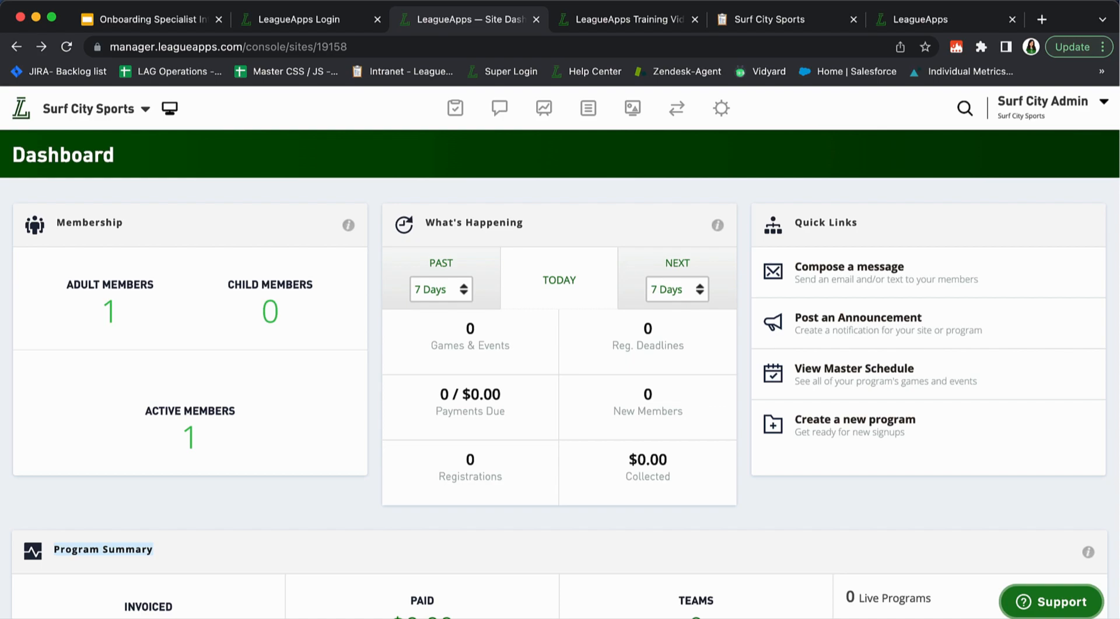
Switch to the LeagueApps Training Videos tab and scroll to the Admin Training Webinar Part 1 video
{"action": "scroll", "coordinate": [648, 432], "scroll_direction": "down", "scroll_amount": 15}
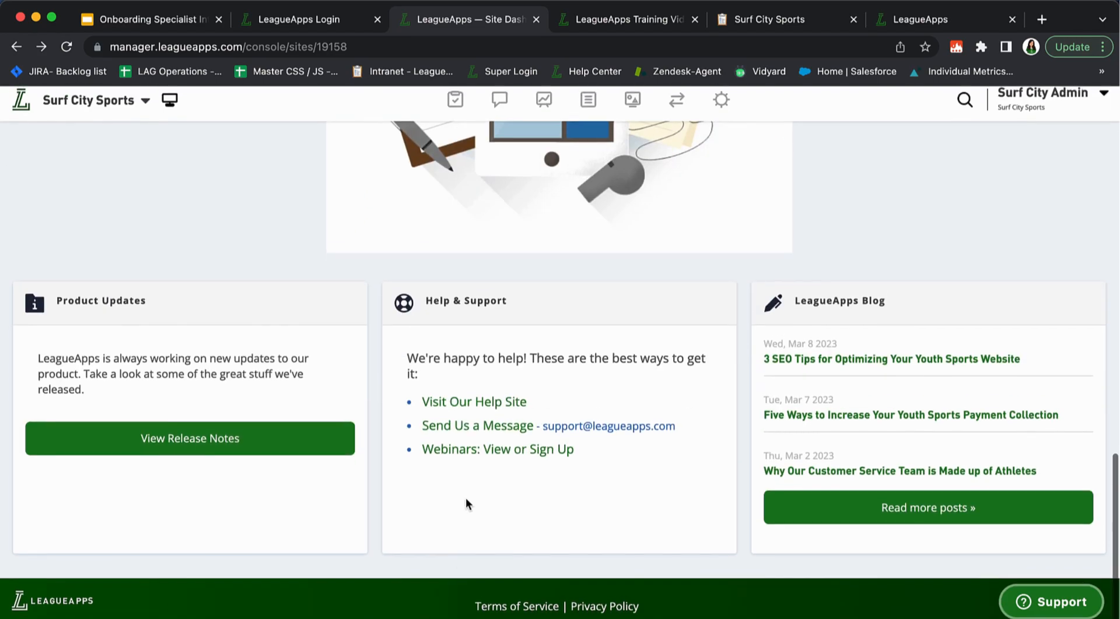
{"action": "left_click", "coordinate": [600, 20]}
{"action": "scroll", "coordinate": [288, 412], "scroll_direction": "down", "scroll_amount": 1}
{"action": "scroll", "coordinate": [288, 411], "scroll_direction": "down", "scroll_amount": 2}
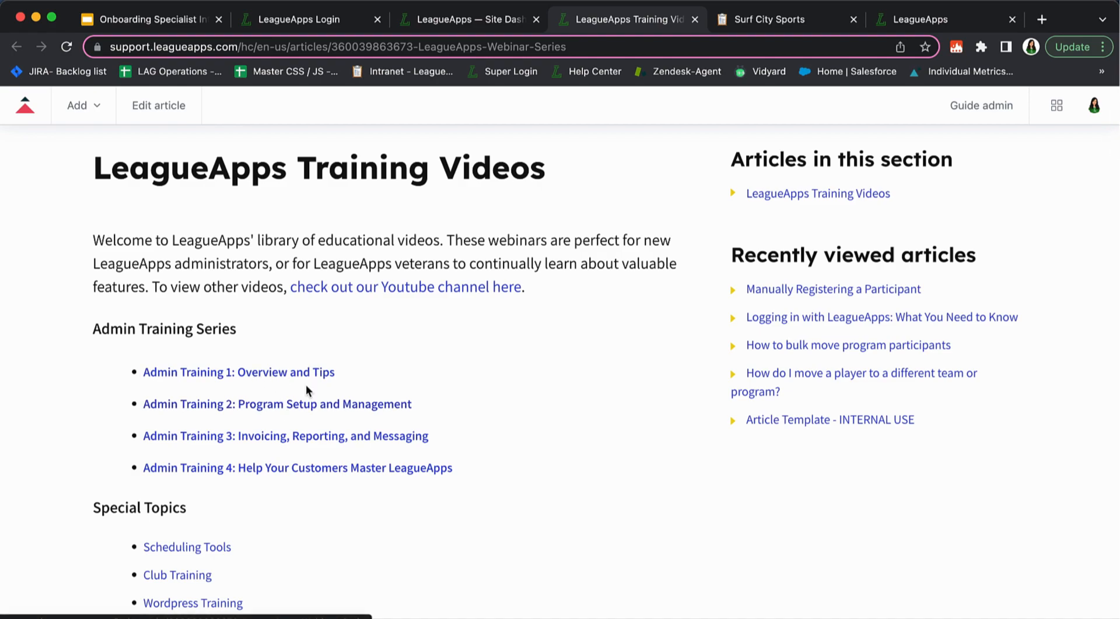
{"action": "scroll", "coordinate": [306, 386], "scroll_direction": "down", "scroll_amount": 5}
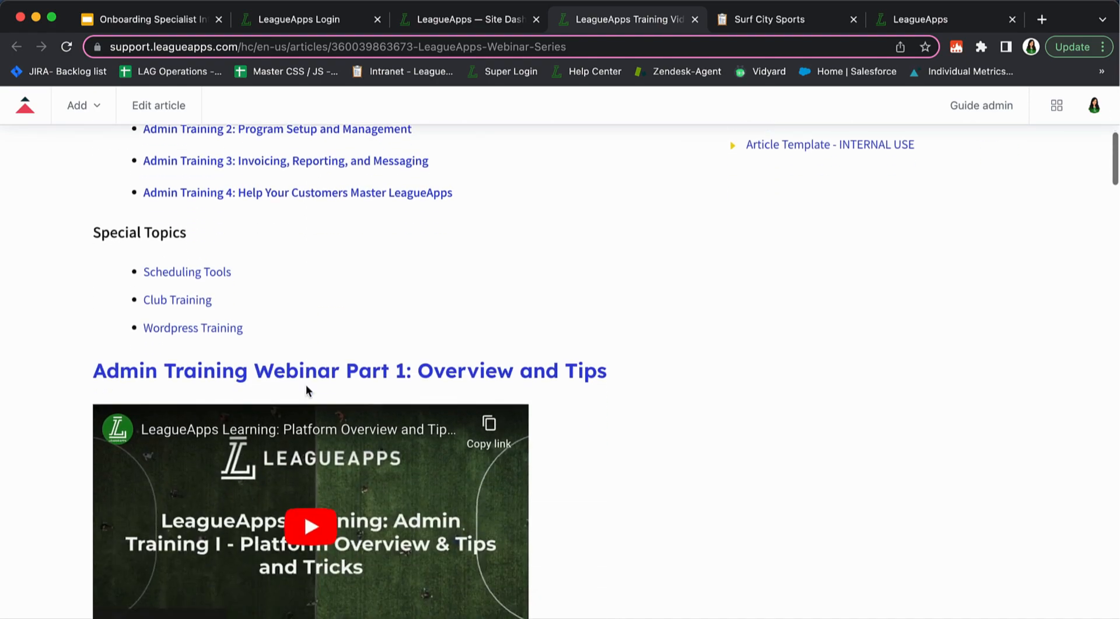
{"action": "scroll", "coordinate": [307, 389], "scroll_direction": "down", "scroll_amount": 3}
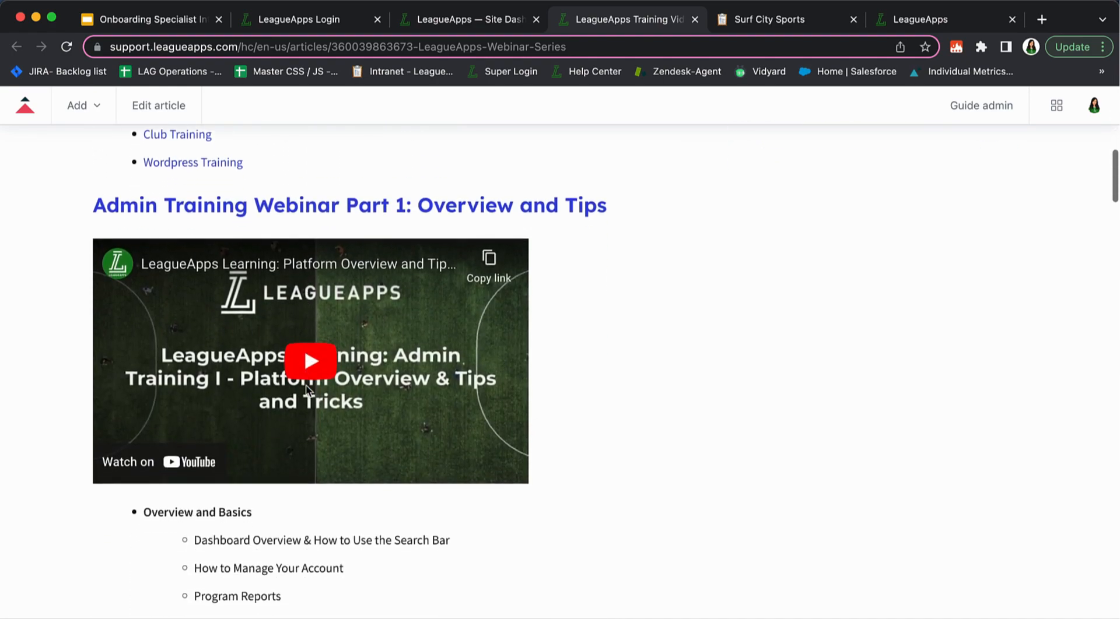
{"action": "scroll", "coordinate": [307, 390], "scroll_direction": "down", "scroll_amount": 2}
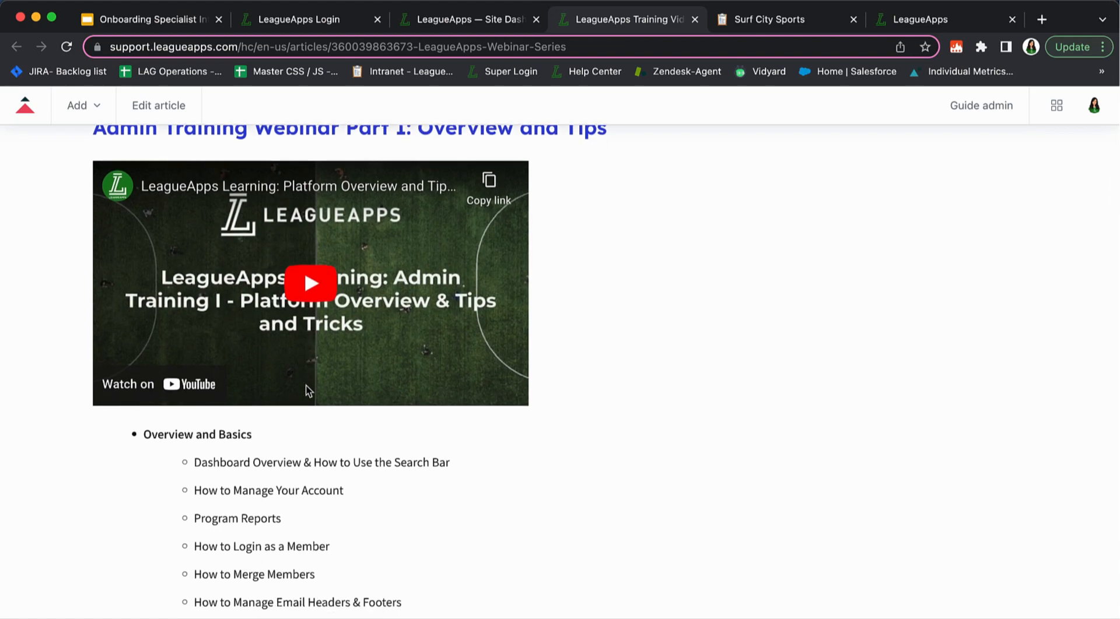